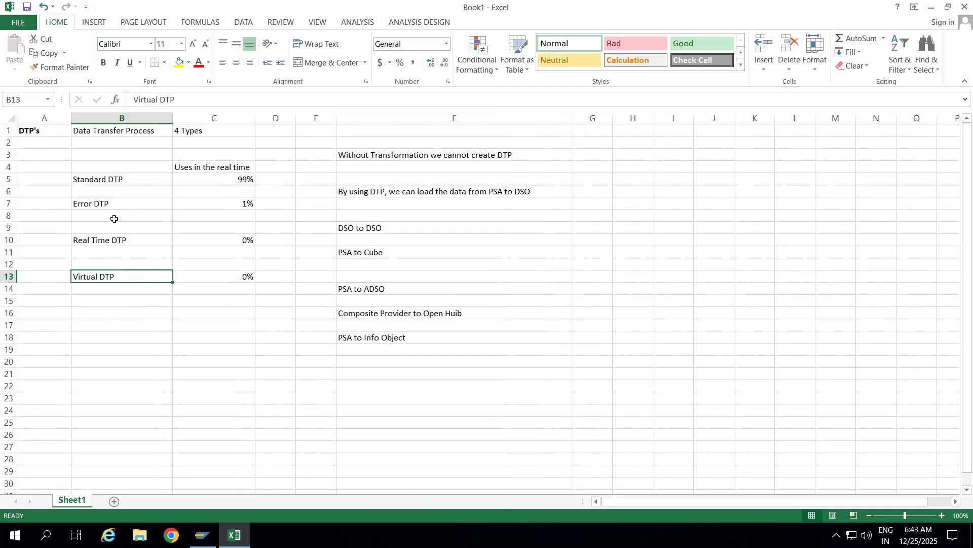
# - Review the four DTP types in column B together with their real-time usage percentages in column C
pyautogui.click(141, 183)
pyautogui.click(196, 181)
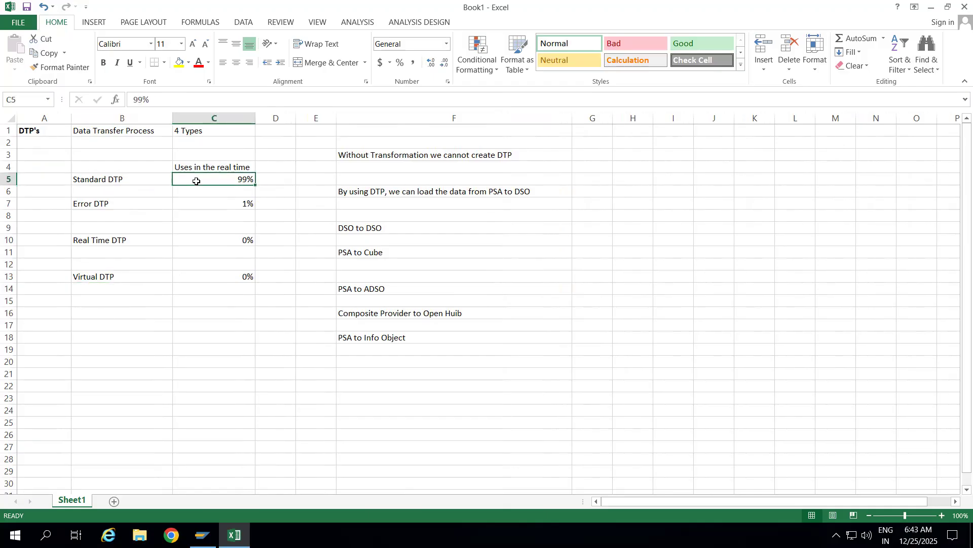
pyautogui.click(145, 183)
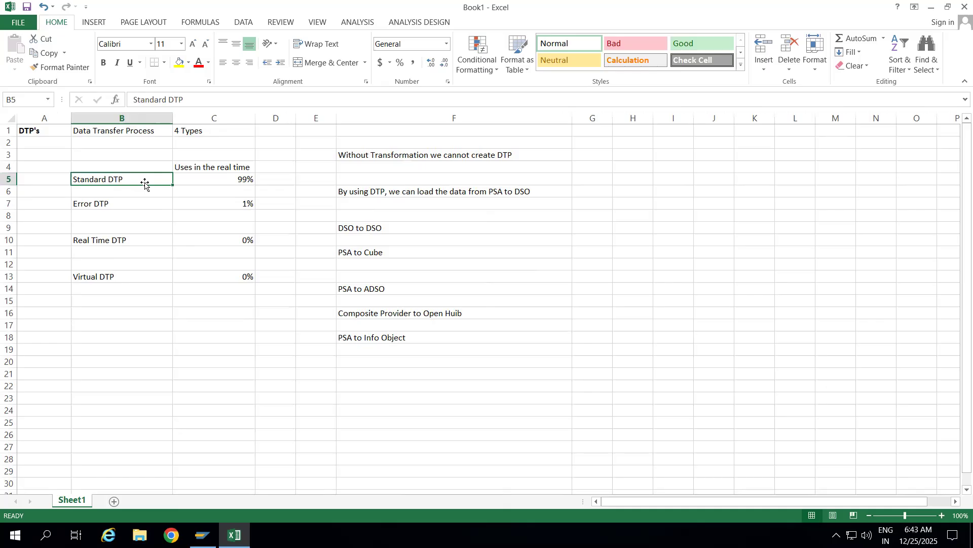
pyautogui.click(140, 201)
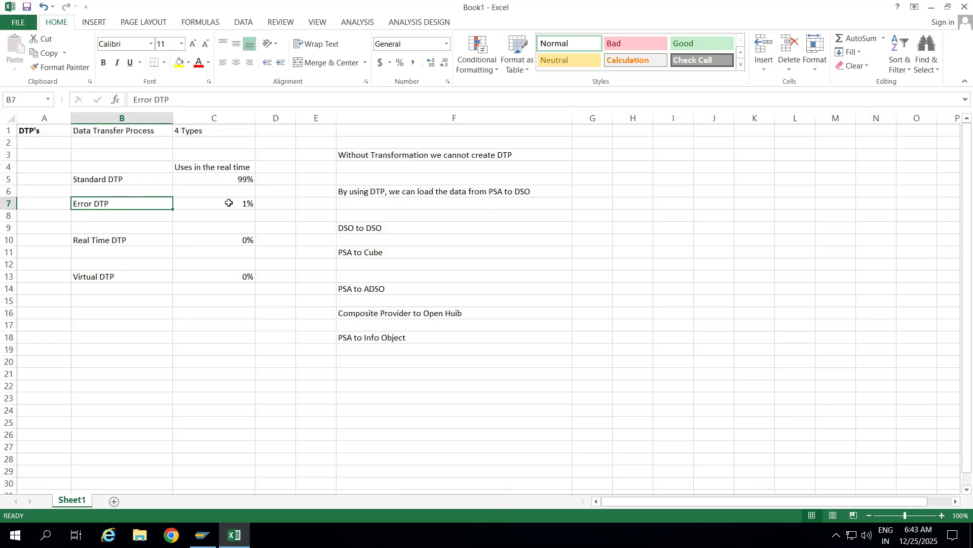
pyautogui.click(137, 238)
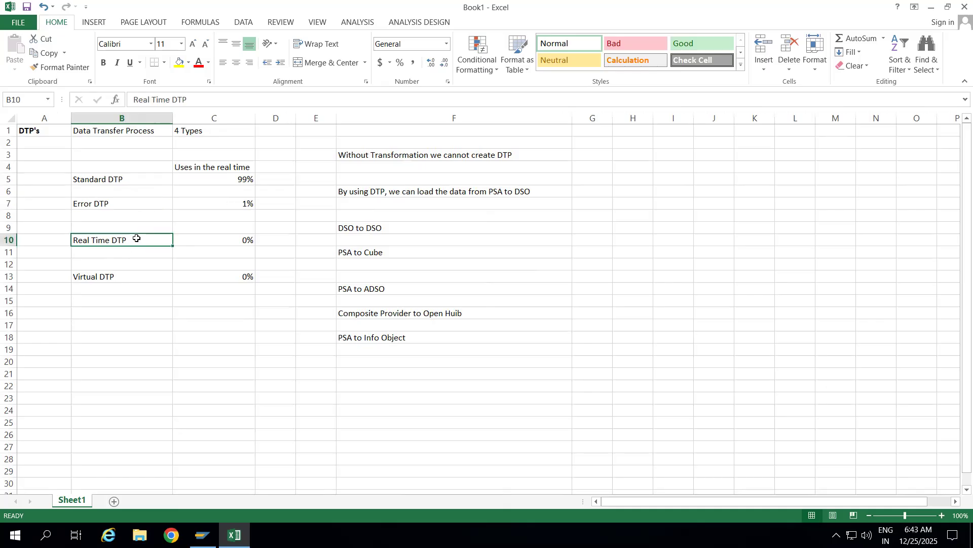
pyautogui.click(130, 278)
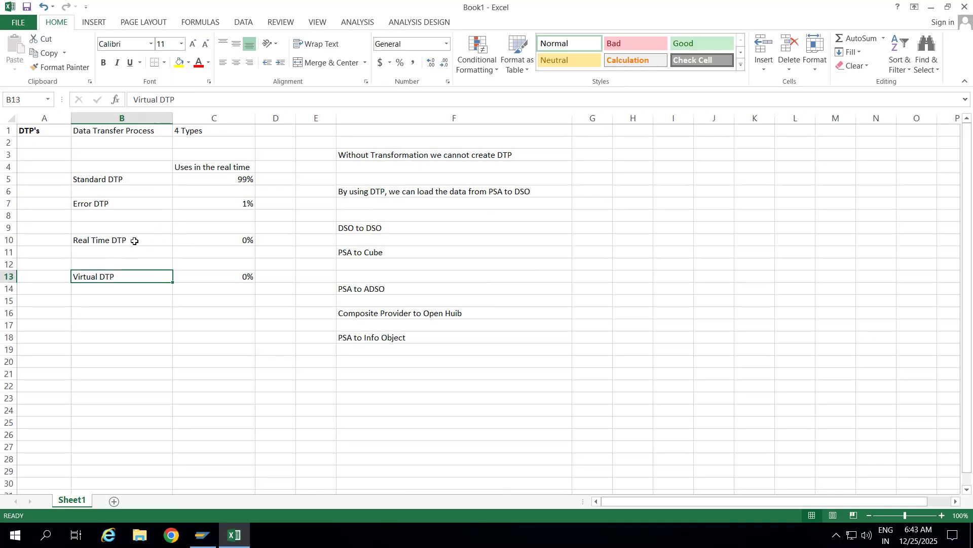
pyautogui.moveTo(135, 241); pyautogui.dragTo(232, 274)
pyautogui.click(110, 347)
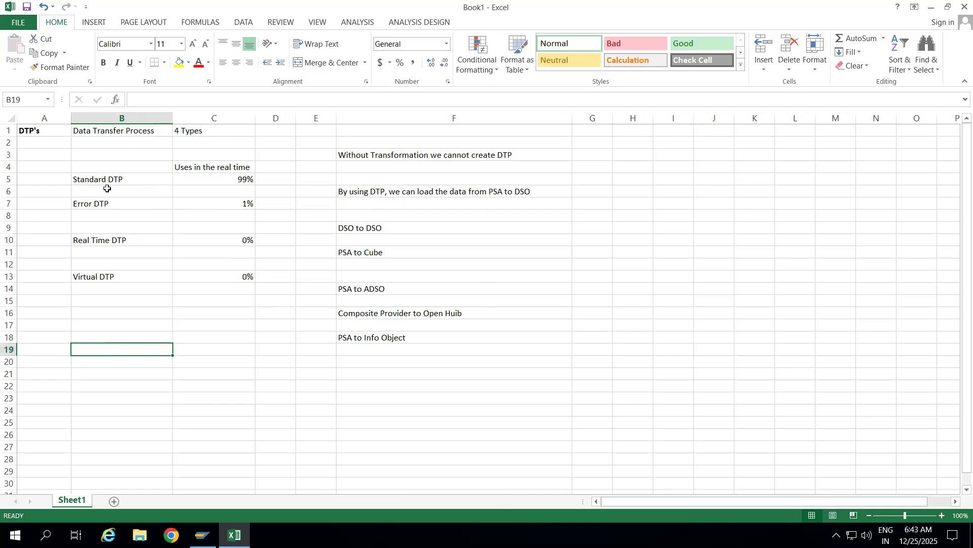
pyautogui.moveTo(99, 238); pyautogui.dragTo(221, 278)
pyautogui.click(143, 318)
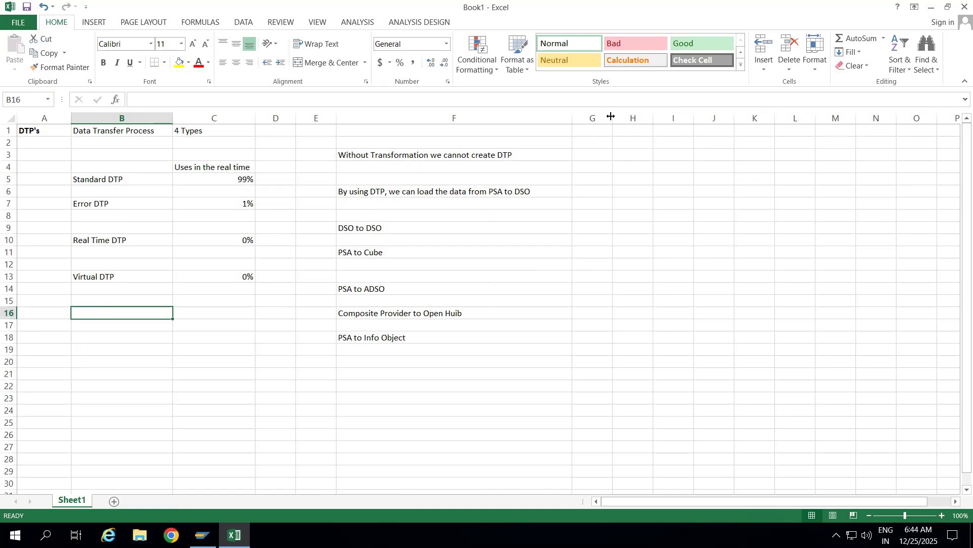
# - Widen column G and enter the heading "SAP BW 7.0" in cell G3
pyautogui.moveTo(611, 116); pyautogui.dragTo(680, 118)
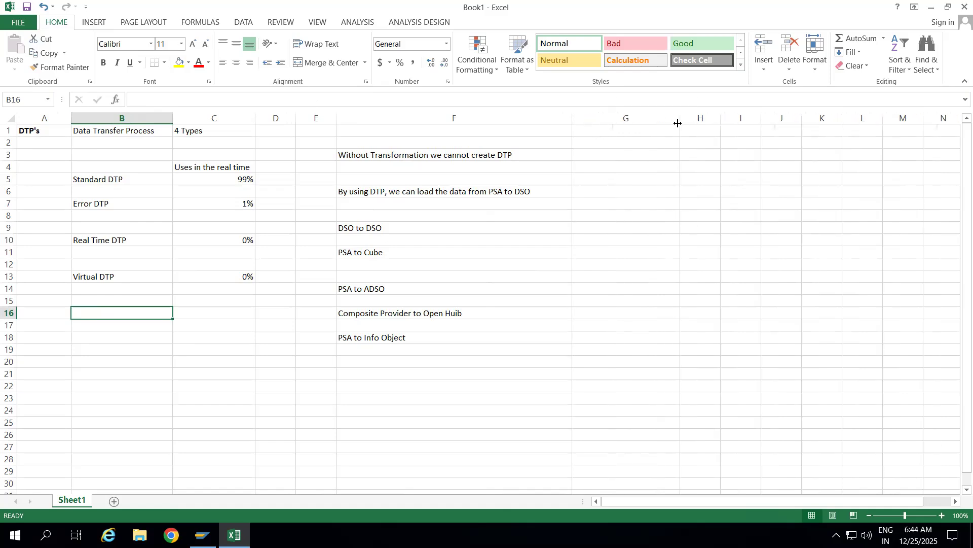
pyautogui.click(593, 172)
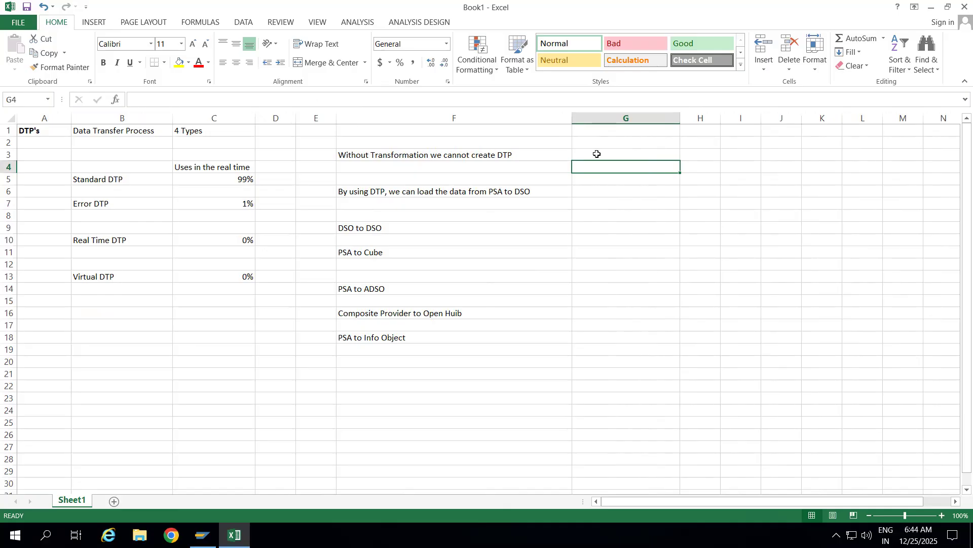
pyautogui.click(598, 154)
pyautogui.write('SAP BW')
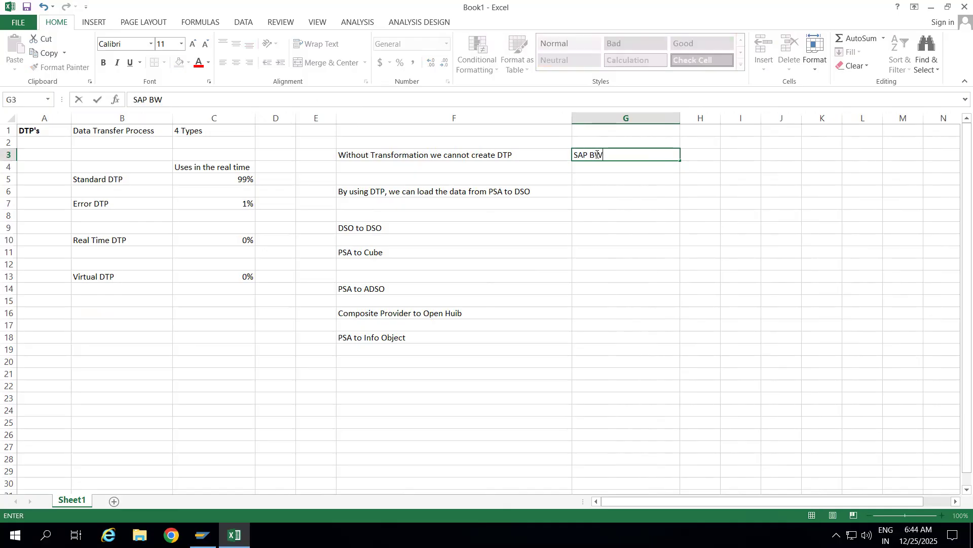
pyautogui.write(' 7.0')
# - Enter "ECC to PSA" in G6 and "Info Package" beside it in H6
pyautogui.click(603, 192)
pyautogui.write('PSA')
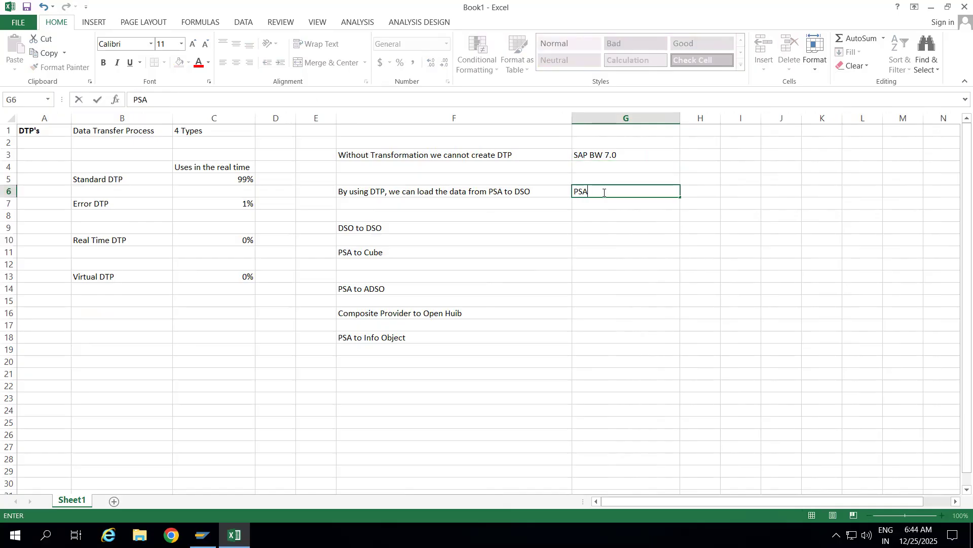
pyautogui.press('BackSpace')
pyautogui.press('BackSpace')
pyautogui.press('BackSpace')
pyautogui.press('BackSpace')
pyautogui.write('ECC to PSA')
pyautogui.click(694, 192)
pyautogui.write('Info')
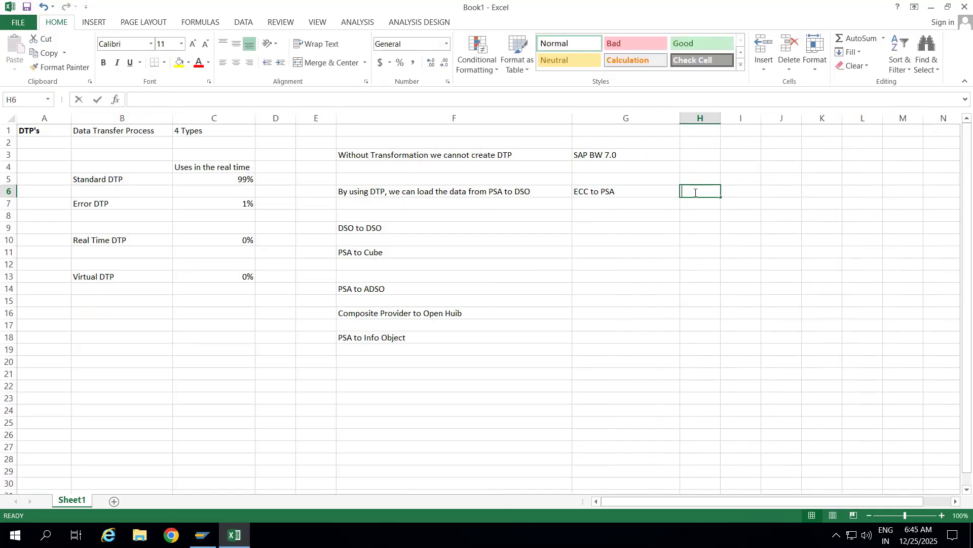
pyautogui.write(' Package')
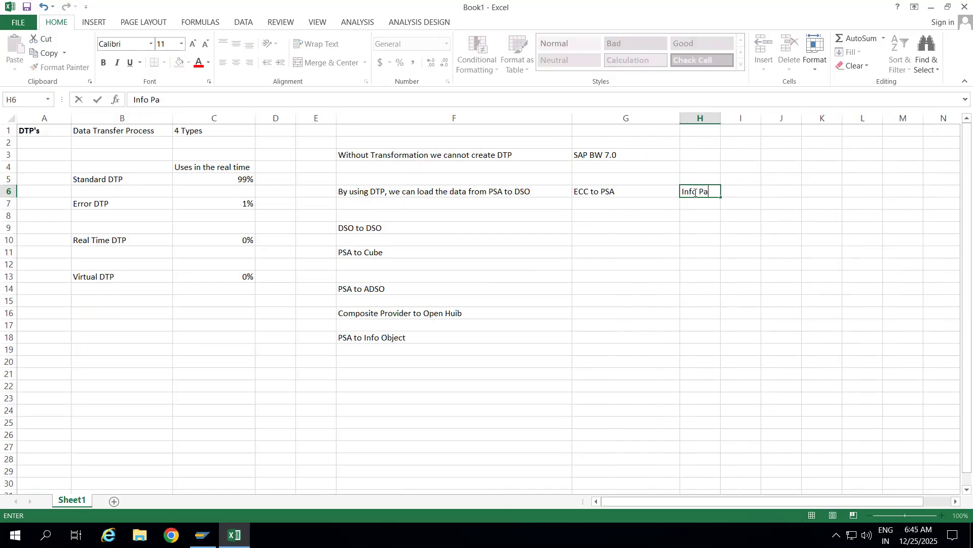
pyautogui.click(644, 263)
# - Widen column H to fit the Info Package text and narrow column G slightly
pyautogui.moveTo(724, 120); pyautogui.dragTo(781, 116)
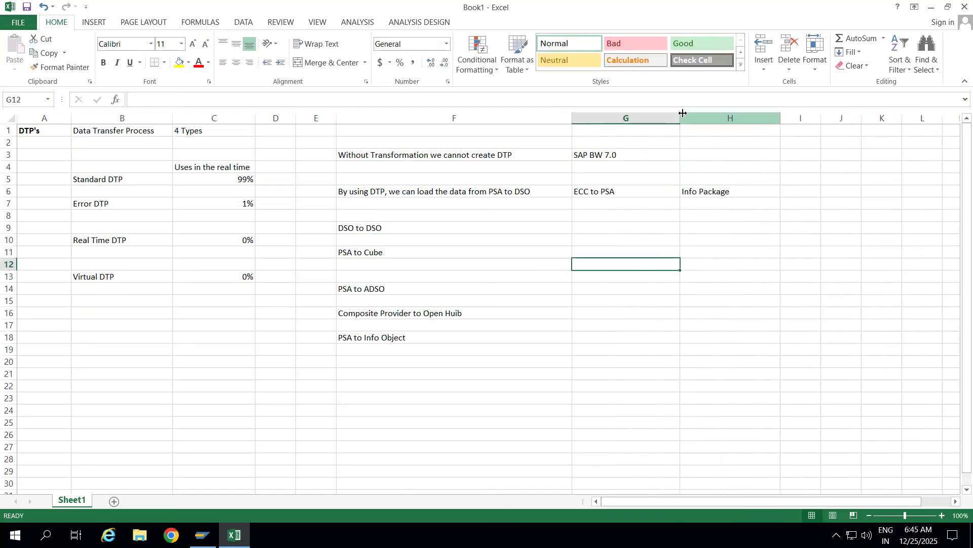
pyautogui.moveTo(678, 118); pyautogui.dragTo(650, 117)
pyautogui.click(681, 191)
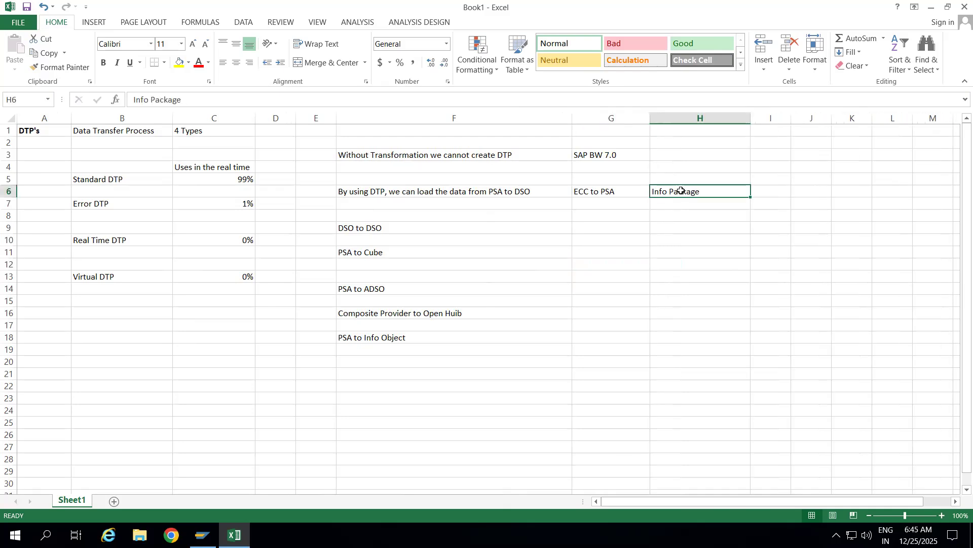
pyautogui.click(581, 195)
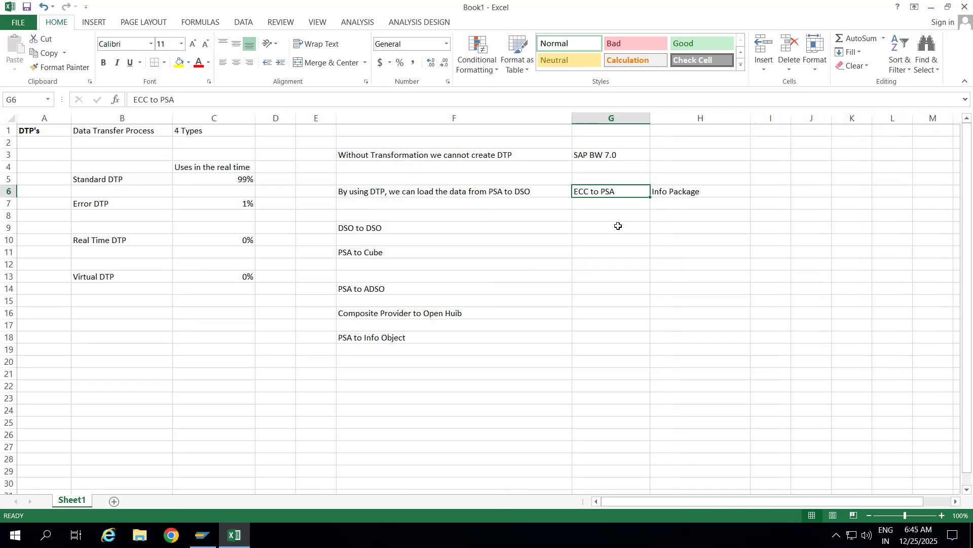
# - Enter "PSA to DSO" in G9 and its loading method "DTP" in H9
pyautogui.click(593, 225)
pyautogui.write('PSA to ')
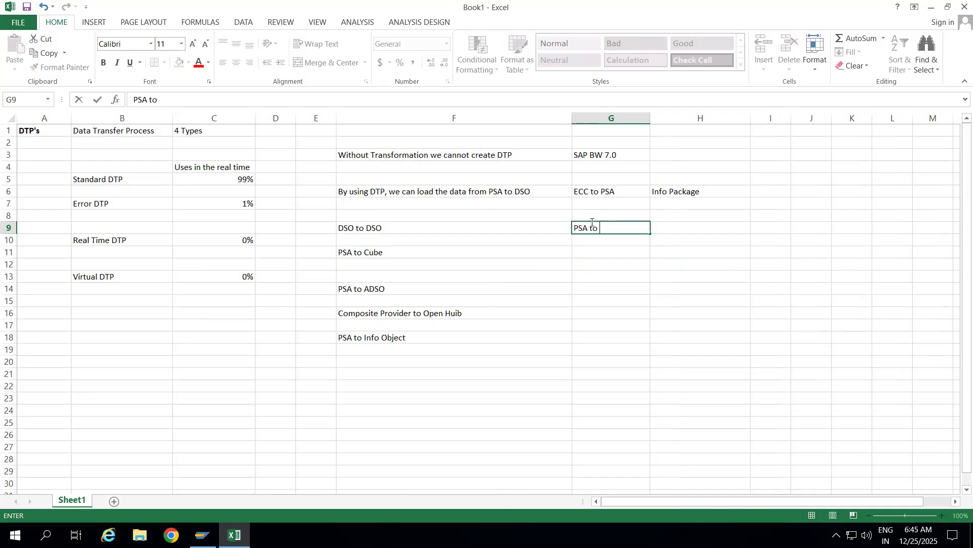
pyautogui.write('DSO')
pyautogui.click(680, 223)
pyautogui.write('DTP')
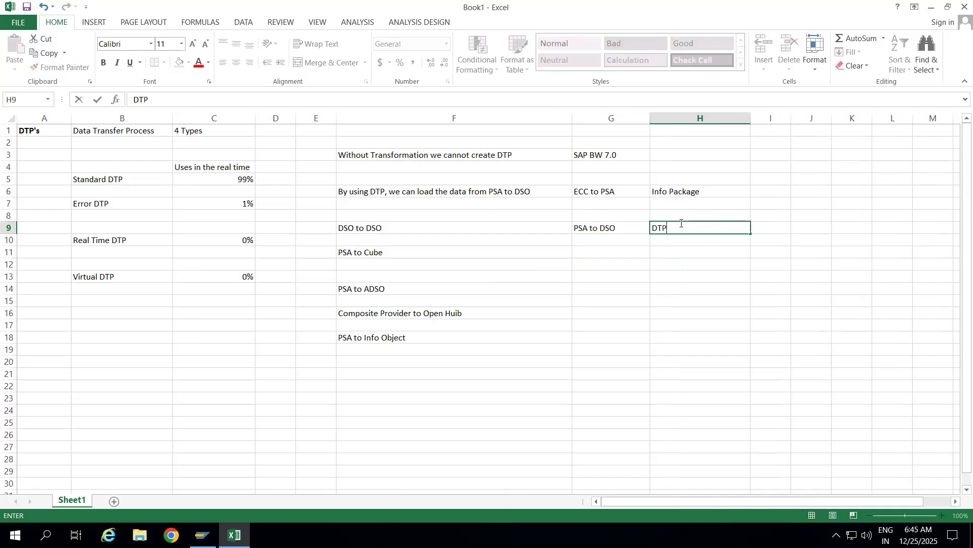
pyautogui.click(673, 286)
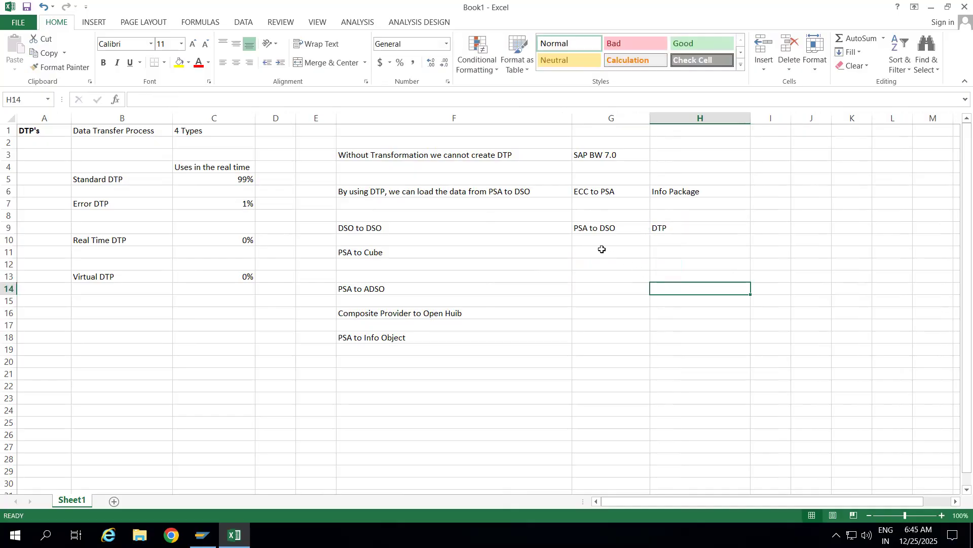
# - Enter "DSO to DSO" in G12 and its loading method "DTP" in H12
pyautogui.click(586, 262)
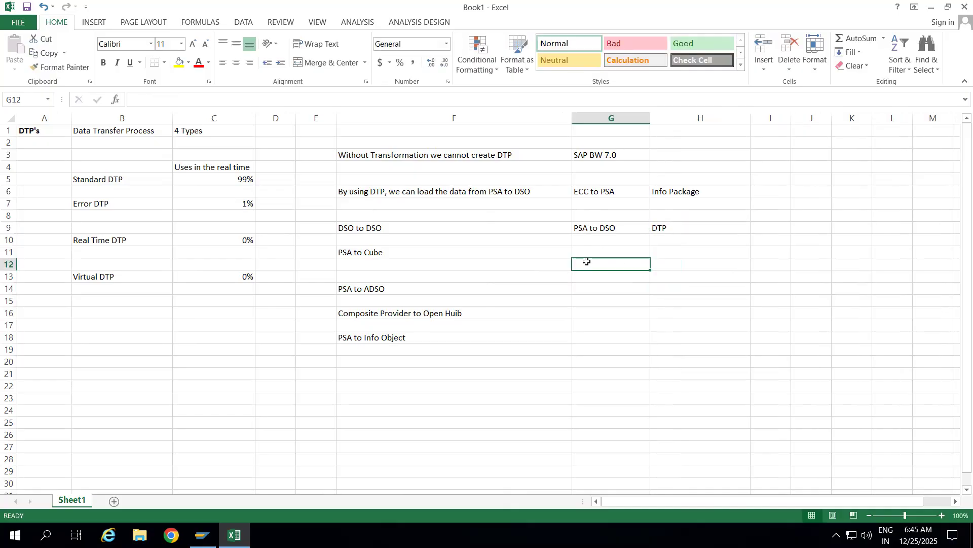
pyautogui.write('DSO to DSO')
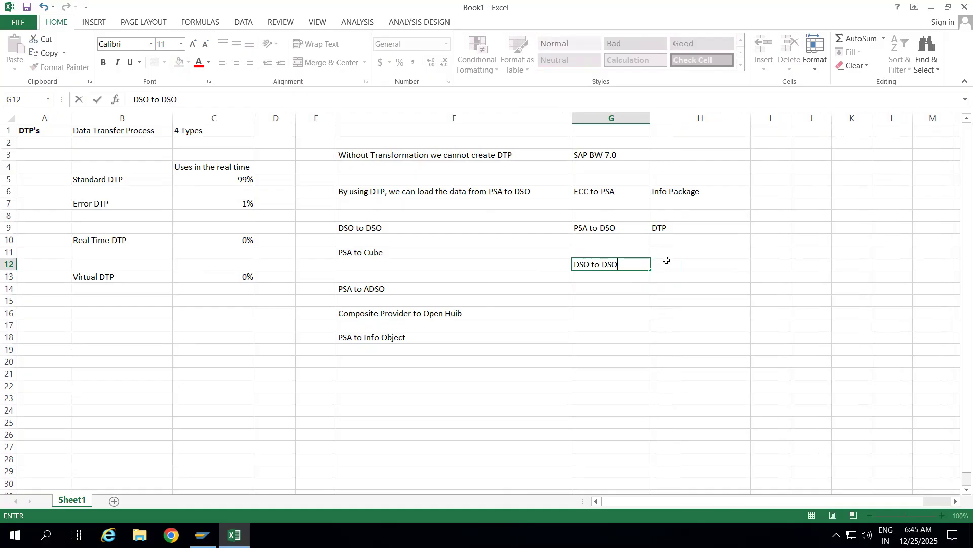
pyautogui.click(667, 260)
pyautogui.write('DTP')
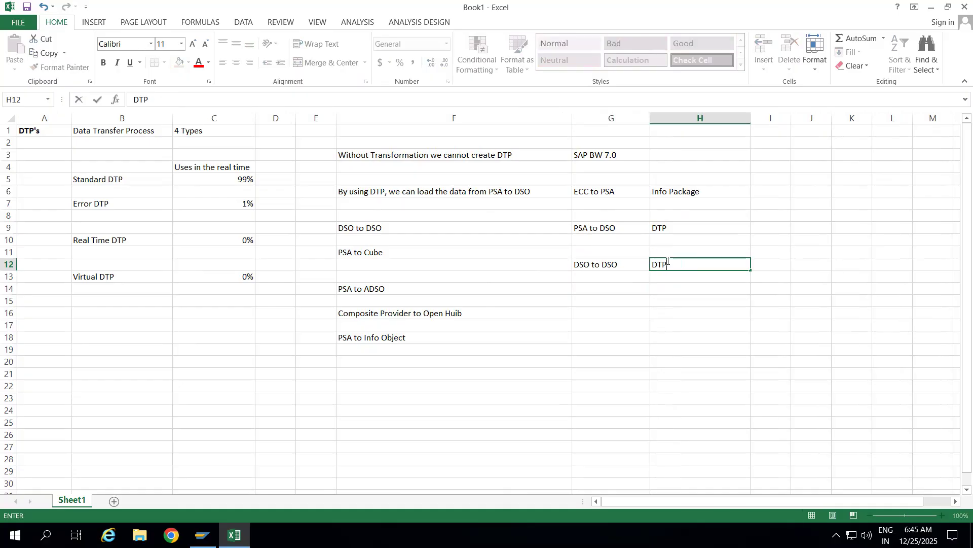
# - Enter "DSO to Cube" in G15 and its loading method "DTP" in H15
pyautogui.click(592, 300)
pyautogui.write('DSO to Cube')
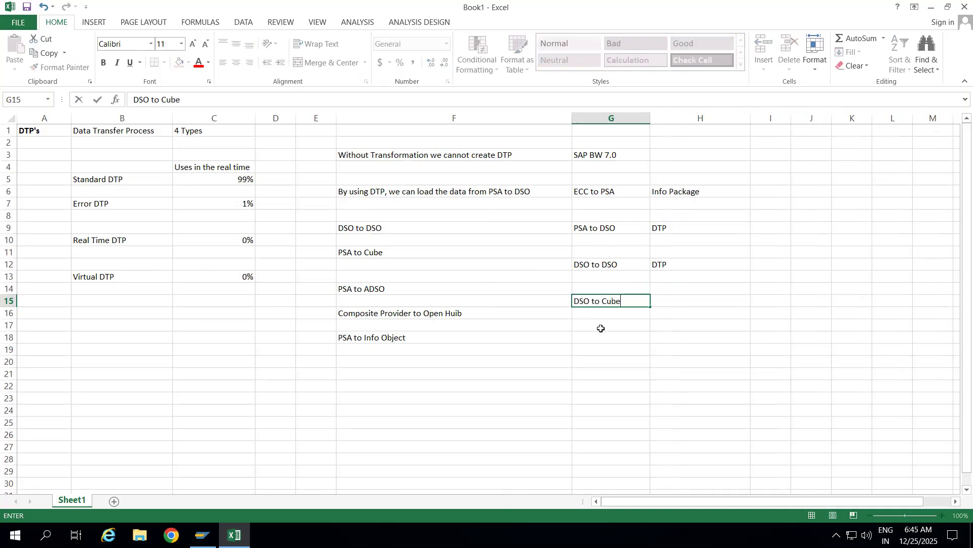
pyautogui.press('Return')
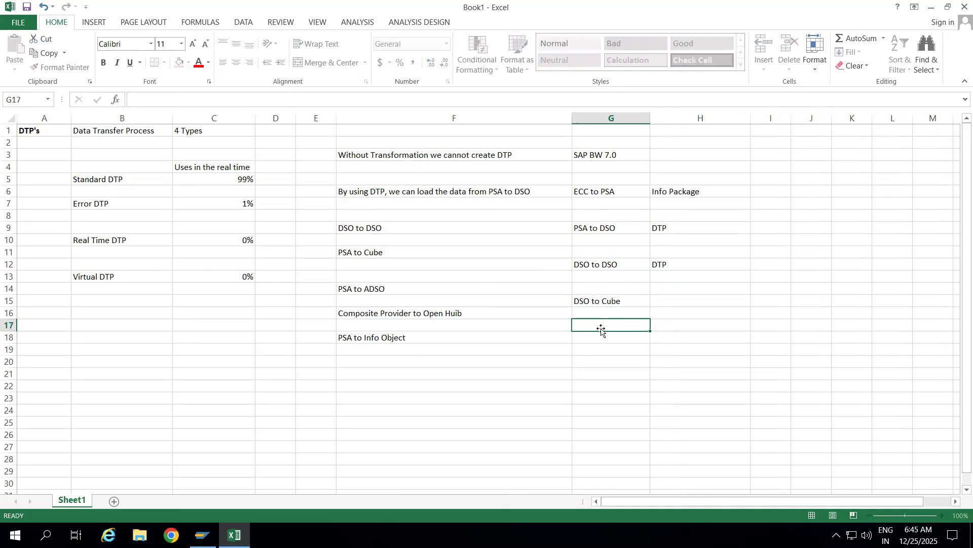
pyautogui.click(675, 303)
pyautogui.write('DTP')
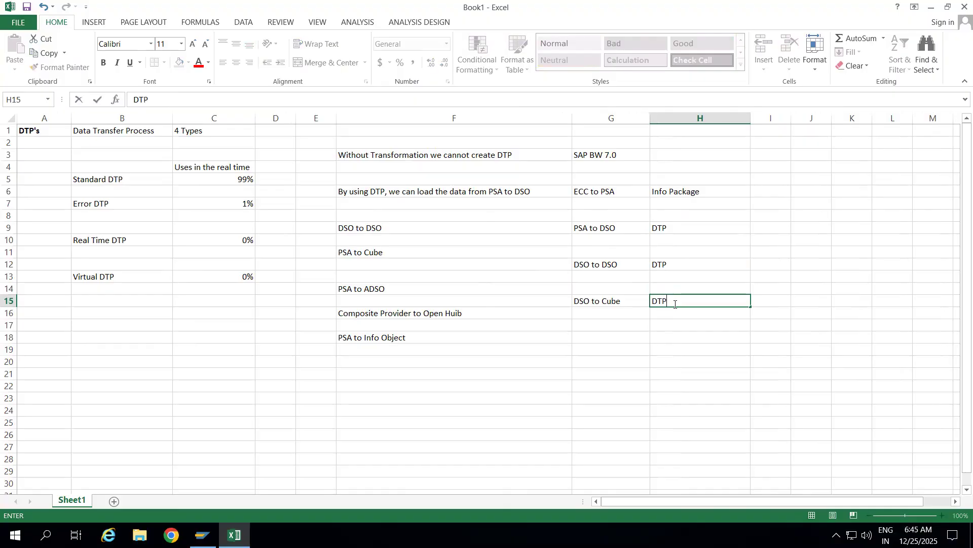
# - Enter "MP to Open Hub Destination" in G18 and its loading method "DTP" in H18
pyautogui.click(588, 335)
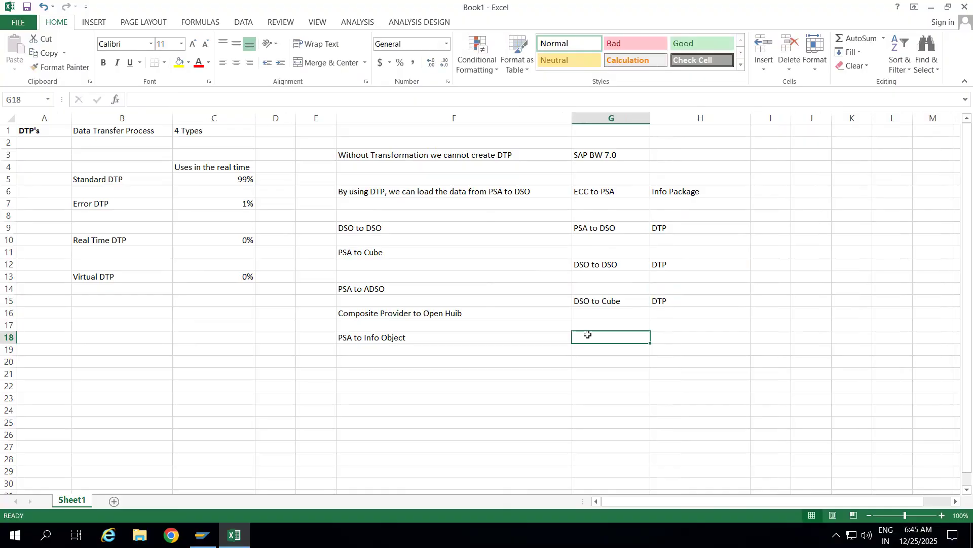
pyautogui.write('Ca')
pyautogui.press('BackSpace')
pyautogui.press('BackSpace')
pyautogui.write('MP to ')
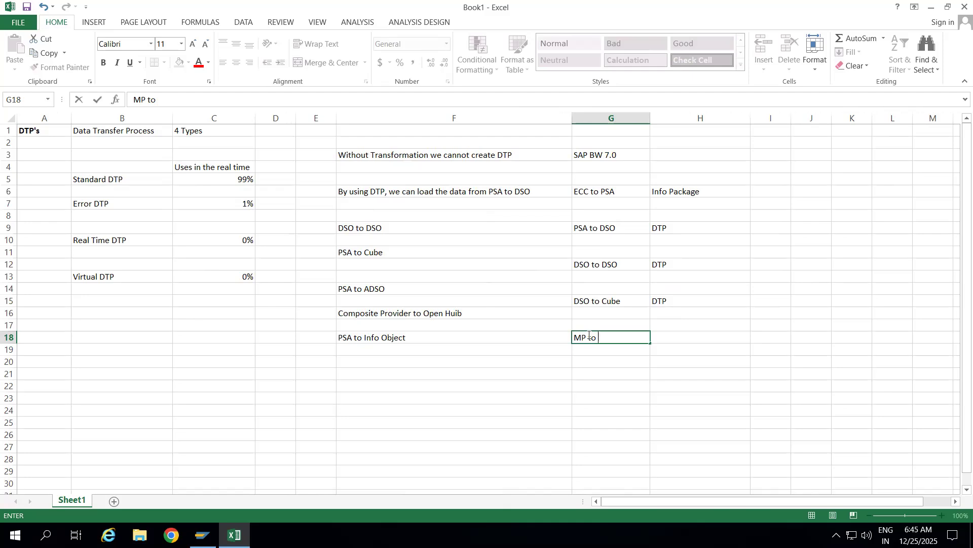
pyautogui.write('Open Hub Des')
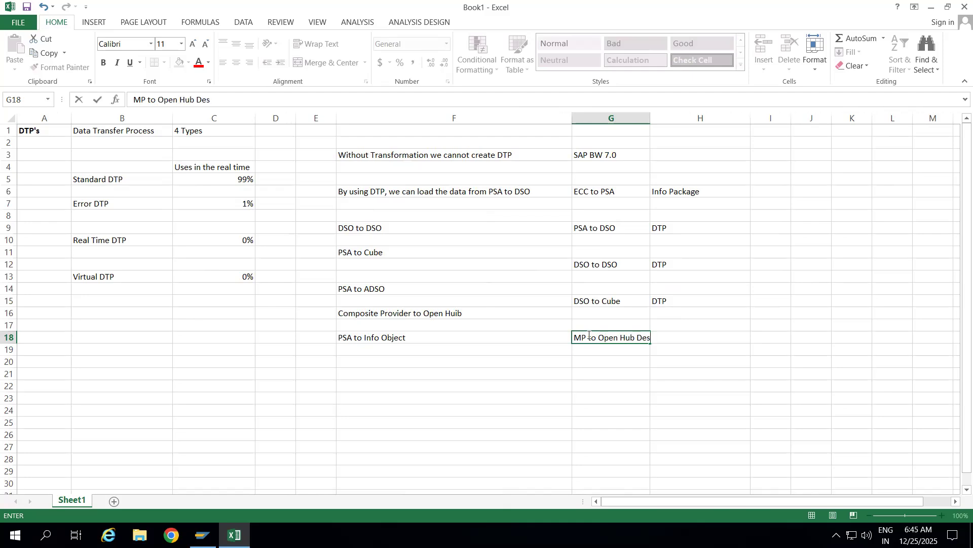
pyautogui.write('tination')
pyautogui.click(599, 371)
pyautogui.click(712, 336)
pyautogui.write('DTP')
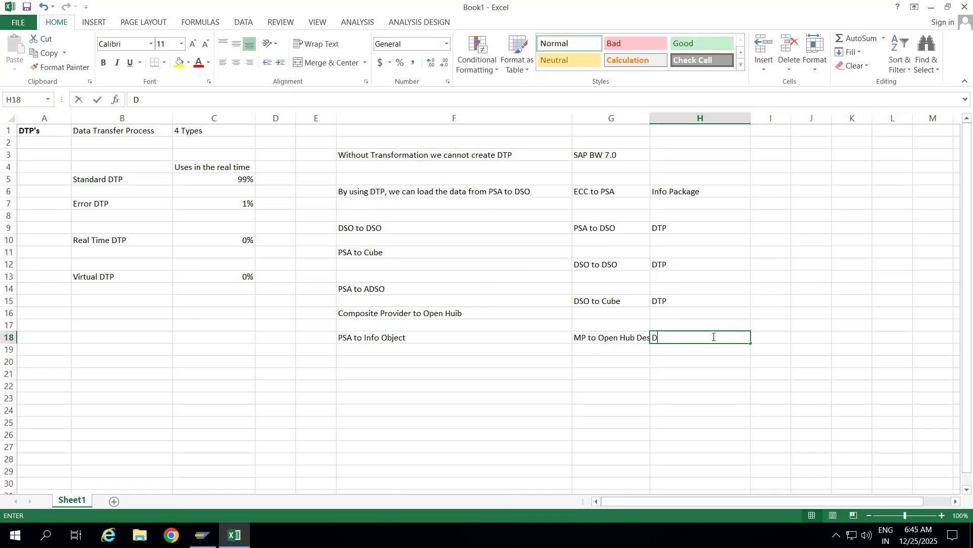
# - Autofit column G to the width of its longest entry
pyautogui.click(647, 117)
pyautogui.doubleClick(650, 117)
pyautogui.click(724, 154)
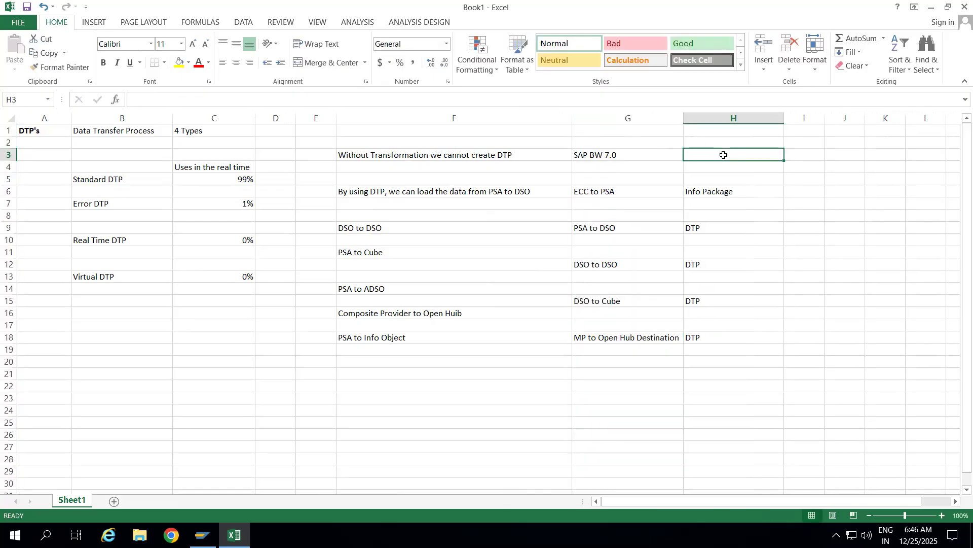
# - Enter the heading "SAP BW4HANA" in I3 and widen column I to fit it
pyautogui.click(798, 154)
pyautogui.write('S')
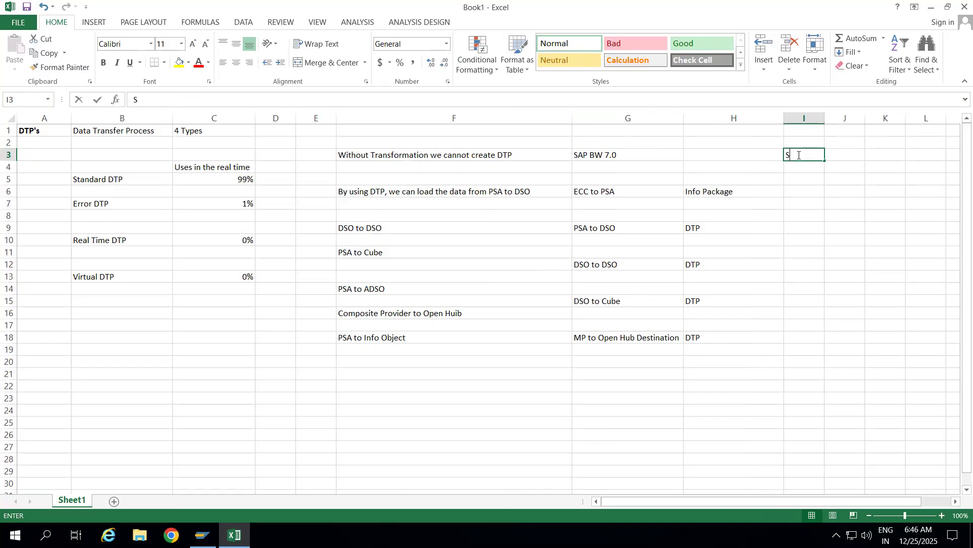
pyautogui.write('AP BW4HANA')
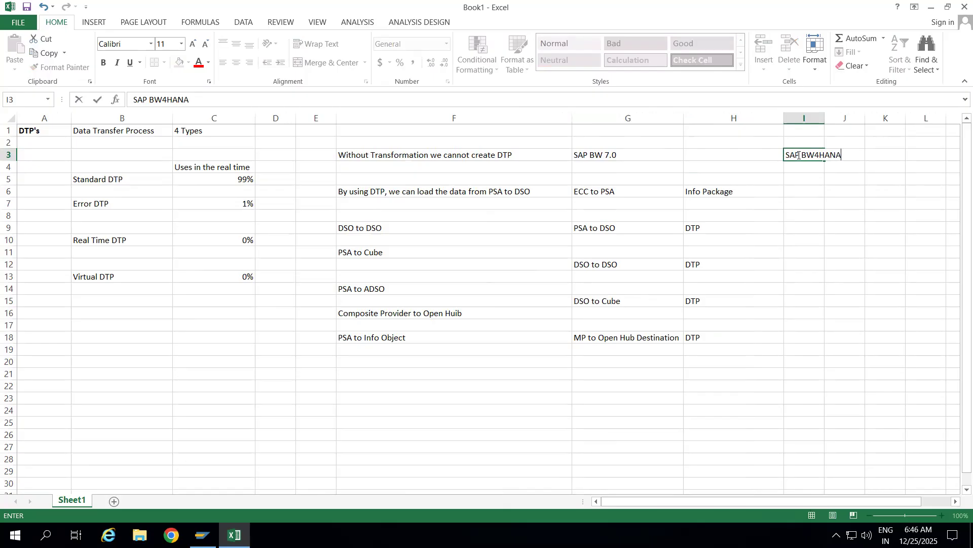
pyautogui.click(800, 191)
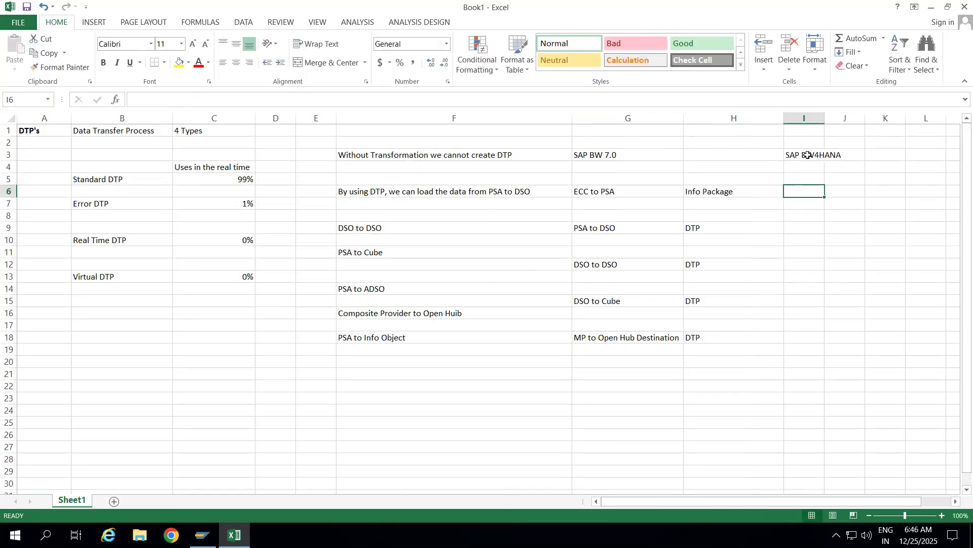
pyautogui.moveTo(822, 121); pyautogui.dragTo(874, 122)
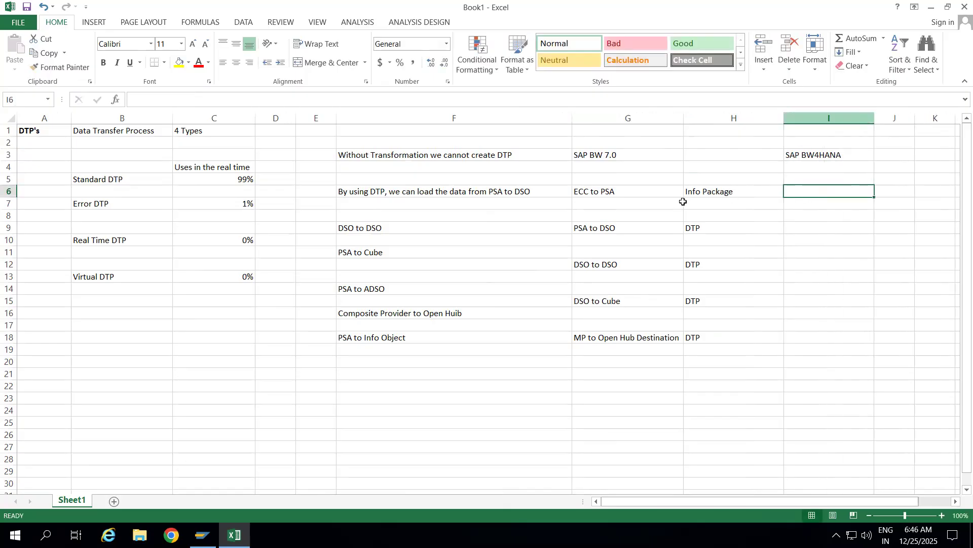
pyautogui.click(609, 192)
pyautogui.moveTo(671, 189); pyautogui.dragTo(734, 196)
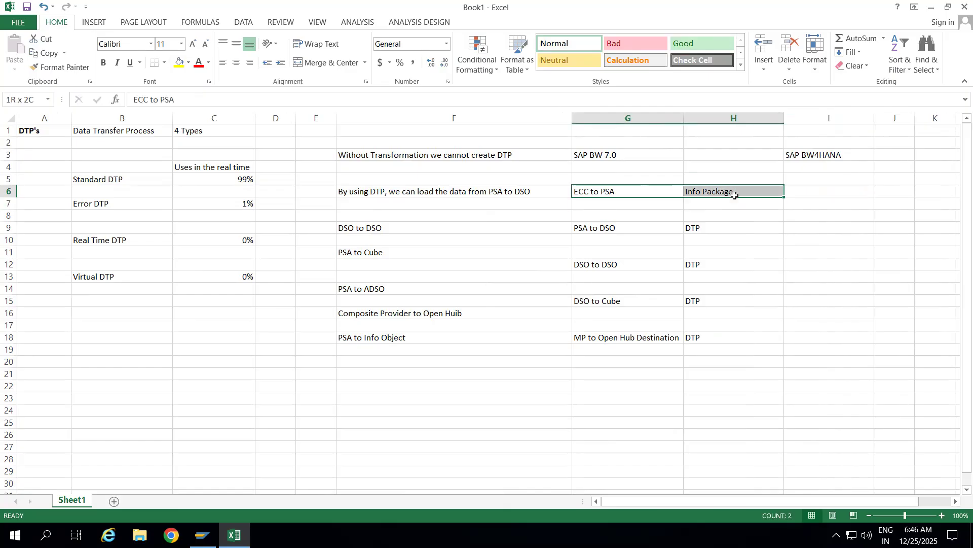
pyautogui.click(582, 227)
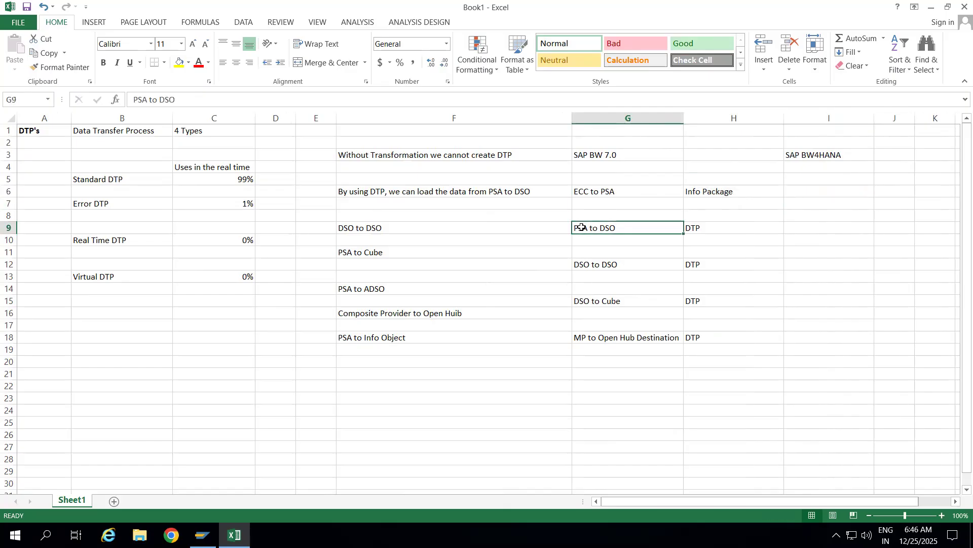
# - Enter "S/4HANA to Staging ADSO" in I5 with its loading method "DTP" in J5, and widen column I to fit the entry
pyautogui.click(808, 179)
pyautogui.write('S')
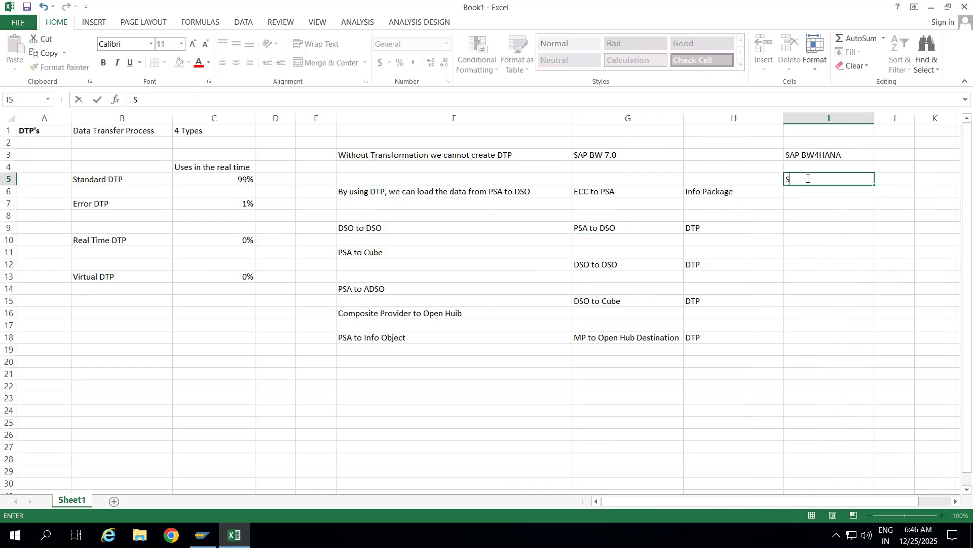
pyautogui.write('/4HANA to Staging ADSO')
pyautogui.click(828, 226)
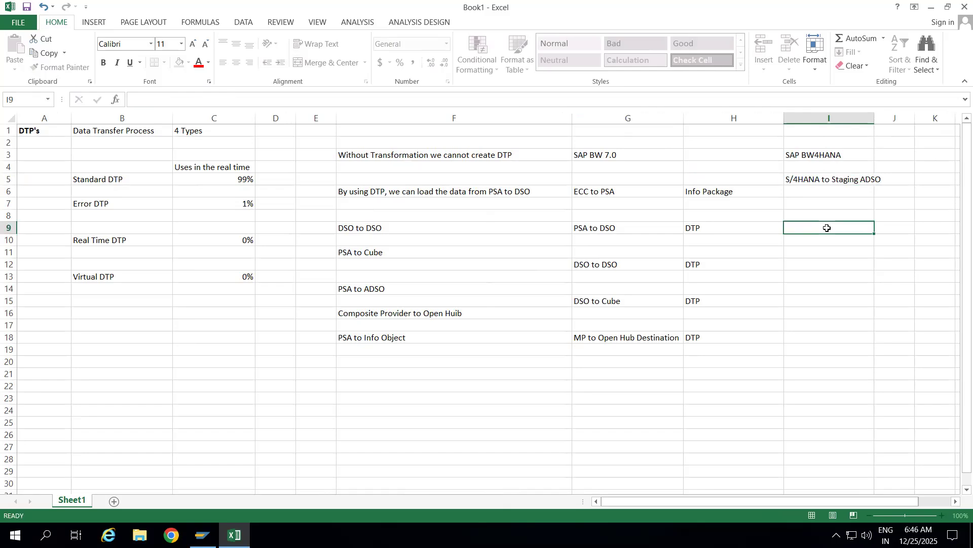
pyautogui.click(899, 181)
pyautogui.write('DTP')
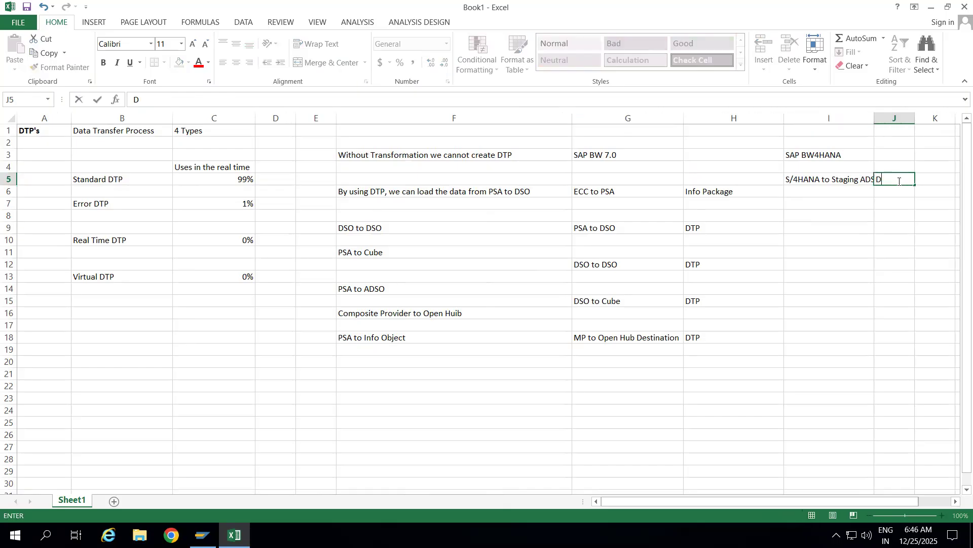
pyautogui.click(813, 256)
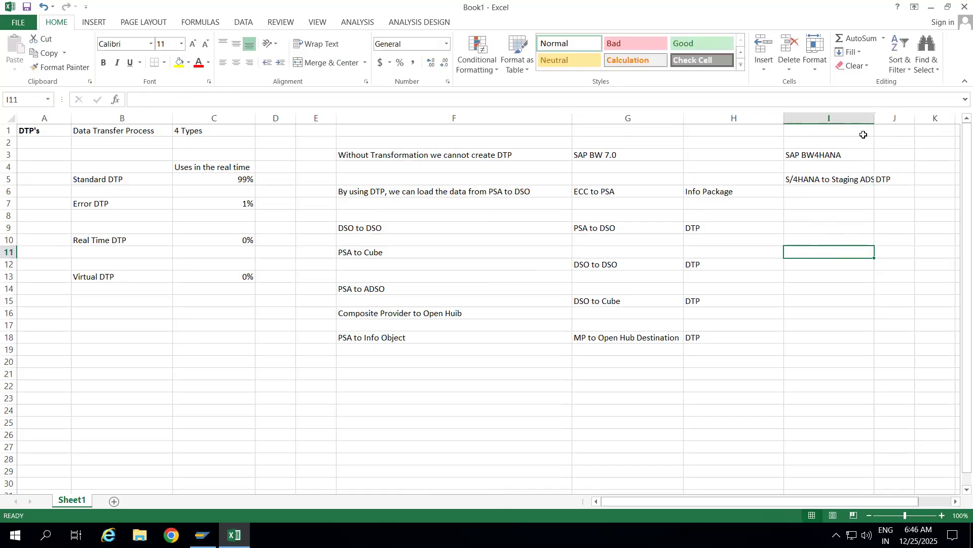
pyautogui.moveTo(872, 123); pyautogui.dragTo(896, 124)
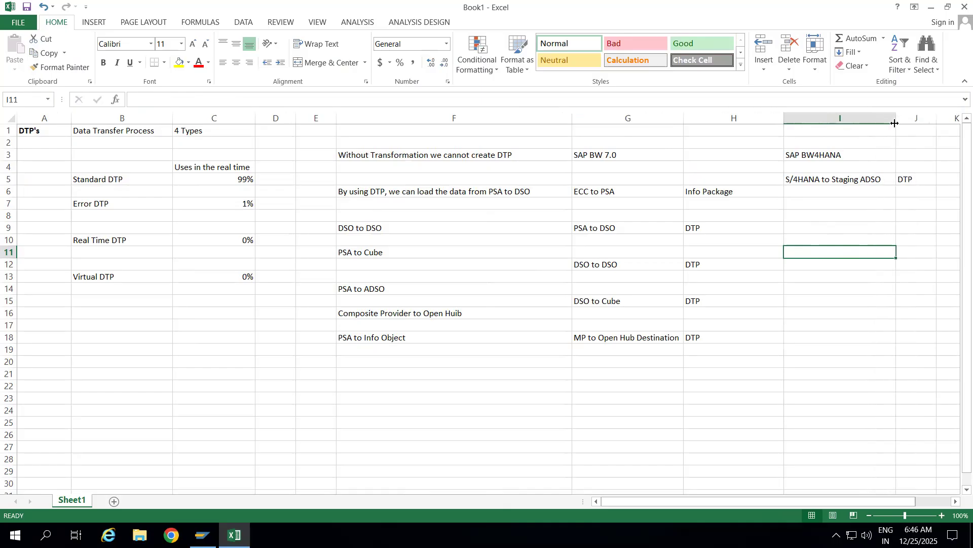
pyautogui.click(810, 220)
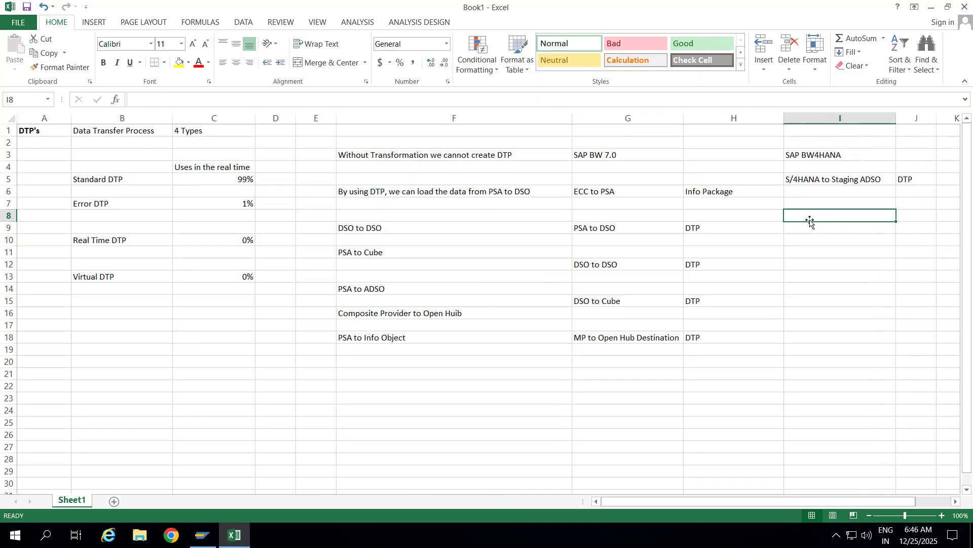
# - Extend the heading in G3 to read "SAP BW 7.0/7.5"
pyautogui.doubleClick(634, 152)
pyautogui.write('/7.5')
pyautogui.click(758, 260)
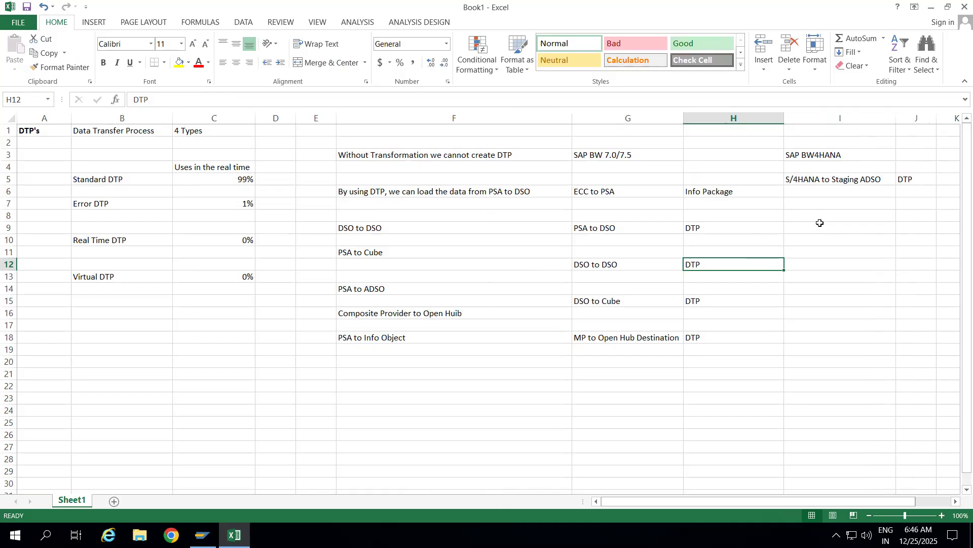
# - Enter "ADSO to ADSO" in I9 and its loading method "DTP" in J9
pyautogui.click(819, 224)
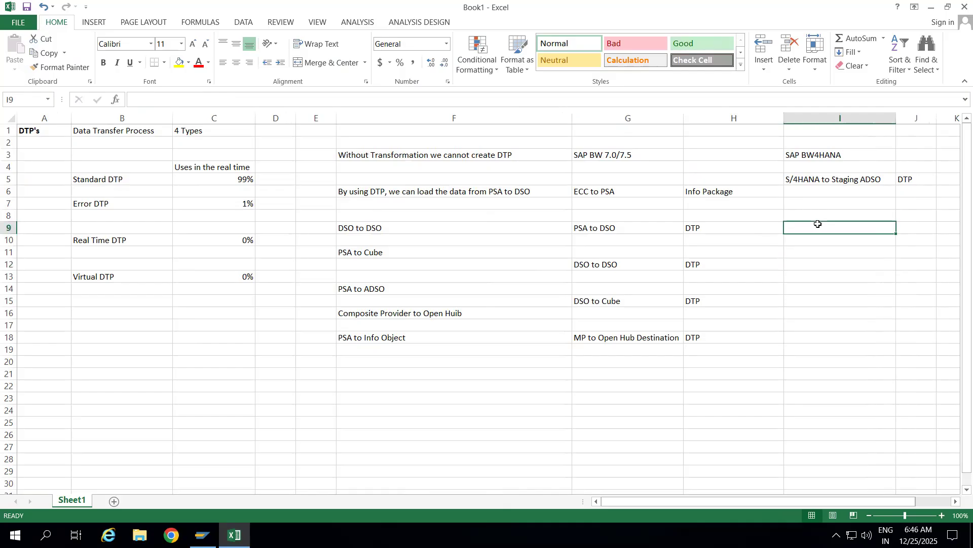
pyautogui.write('AD')
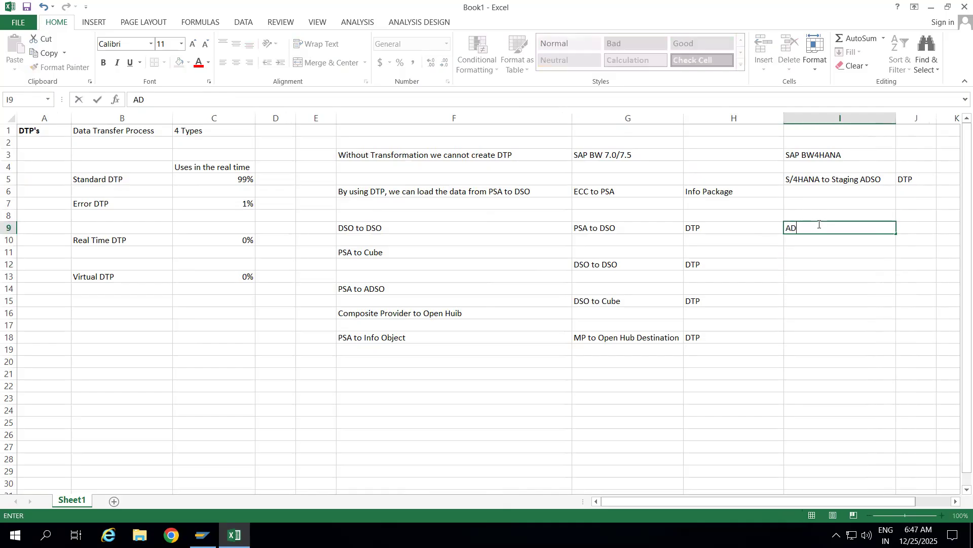
pyautogui.write('SO to ADSO')
pyautogui.click(914, 228)
pyautogui.write('DTP')
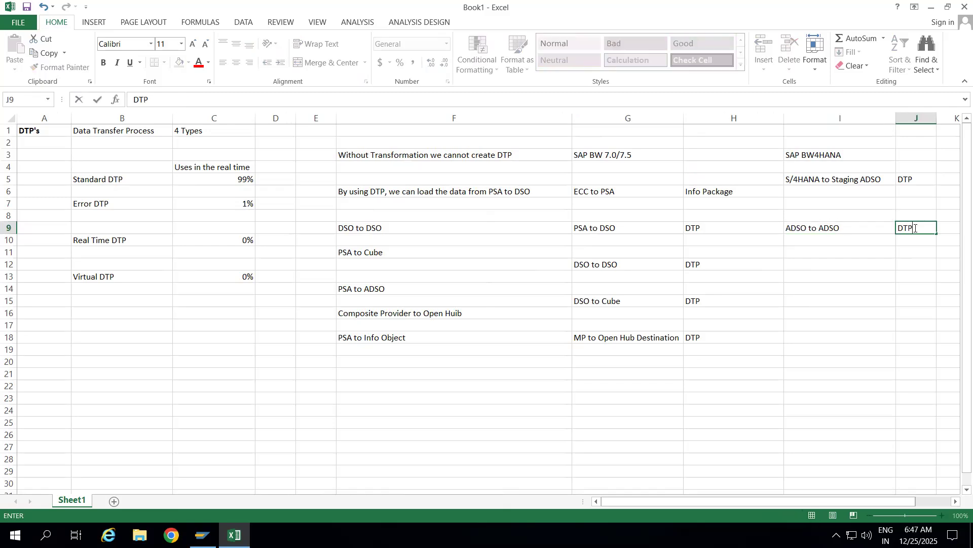
# - Enter "ADSO to info Object" in I12 and its loading method "DTP" in J12
pyautogui.click(807, 261)
pyautogui.write('AD')
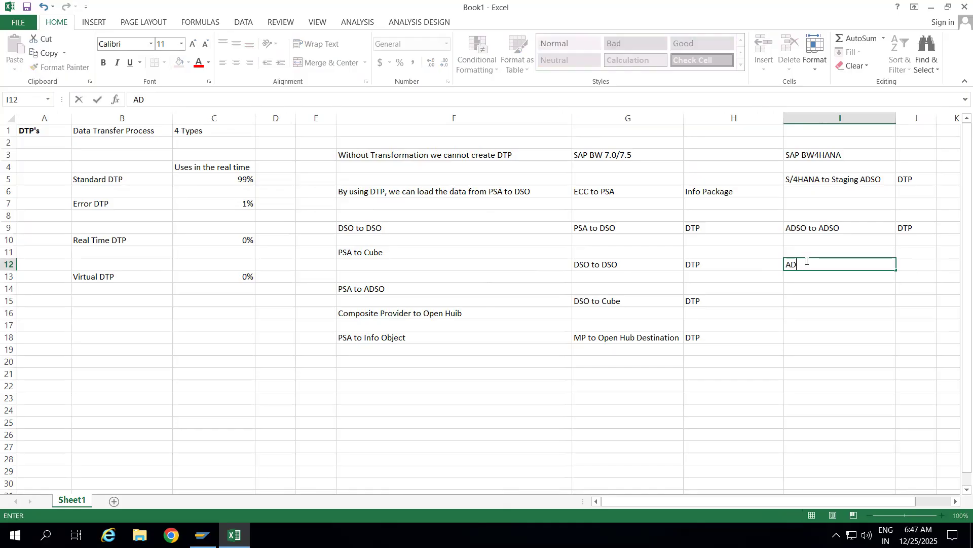
pyautogui.write('SO to info OBject')
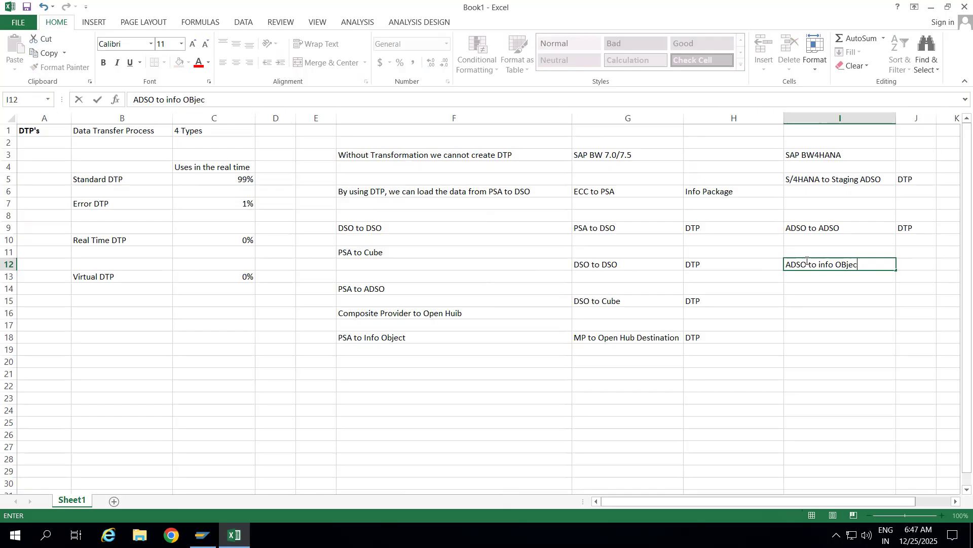
pyautogui.click(917, 264)
pyautogui.write('DTP')
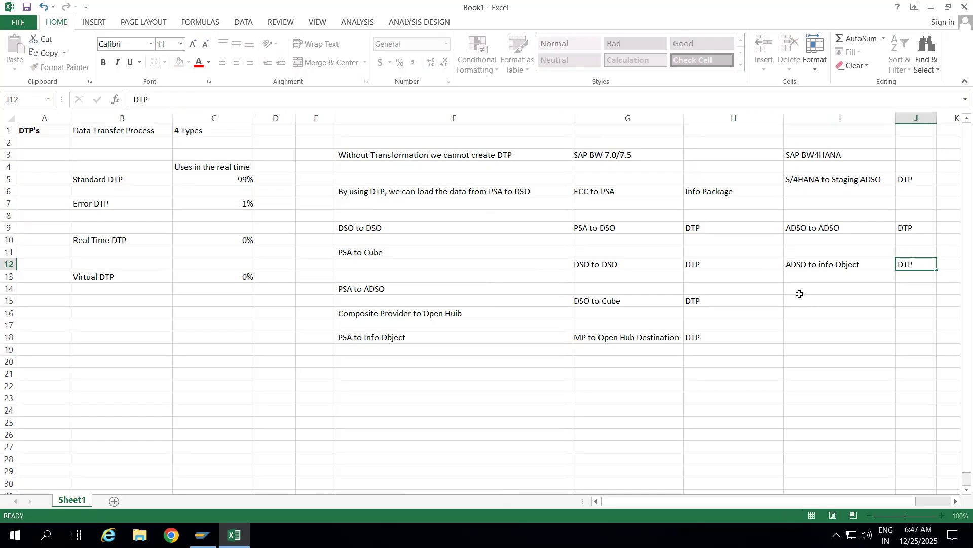
# - Enter "S/4HANA to Info Object" in I14 and its loading method "DTP" in J14
pyautogui.click(800, 294)
pyautogui.write('S')
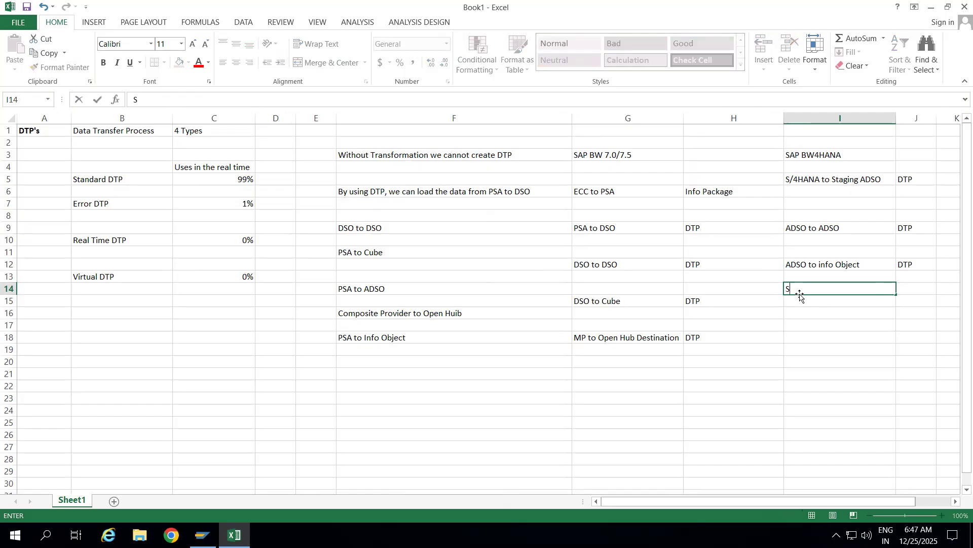
pyautogui.write('/4HANA to Info Object')
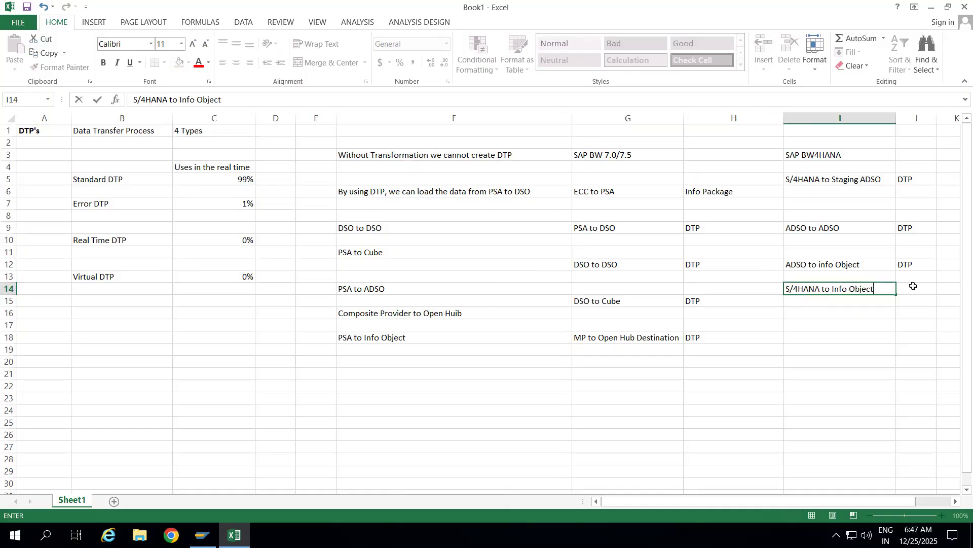
pyautogui.click(913, 287)
pyautogui.write('DTP')
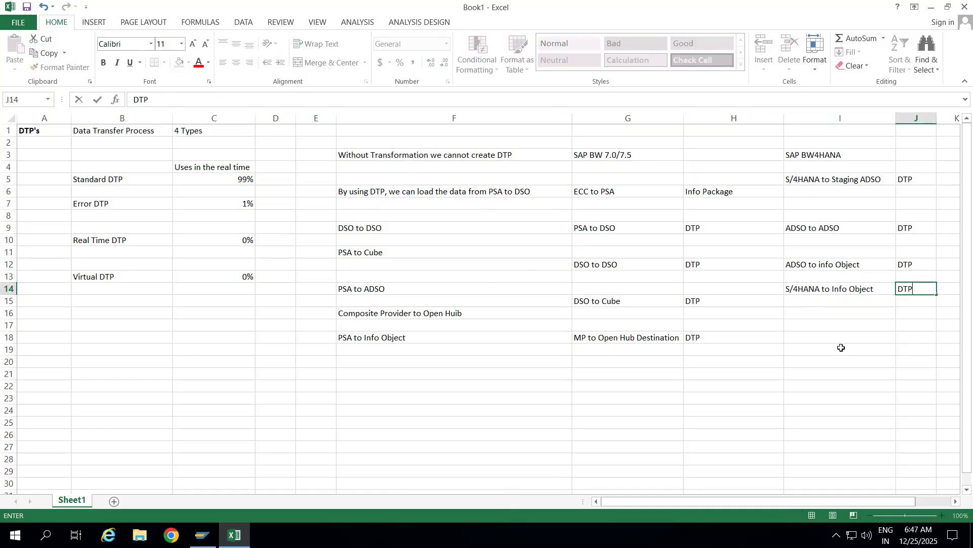
pyautogui.click(841, 348)
pyautogui.moveTo(907, 180); pyautogui.dragTo(904, 286)
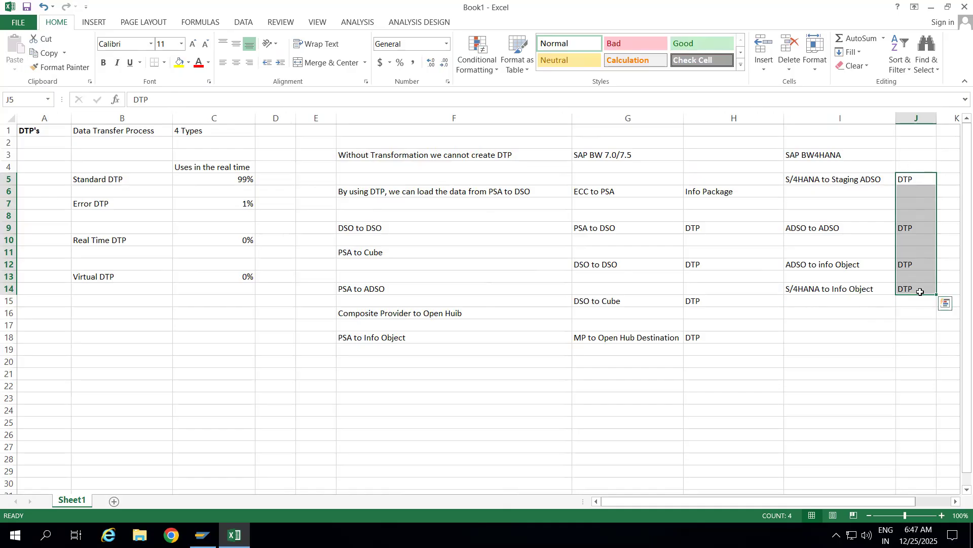
pyautogui.click(843, 339)
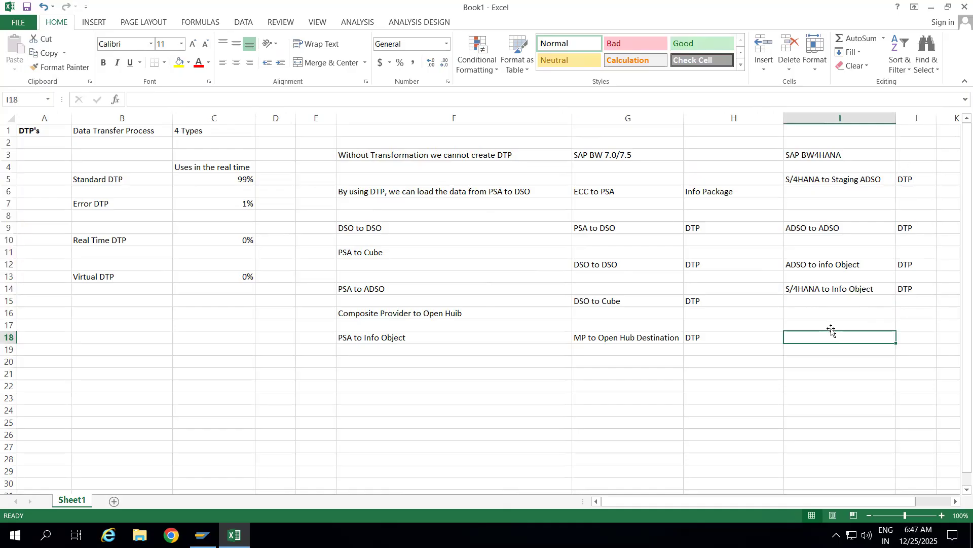
pyautogui.click(828, 327)
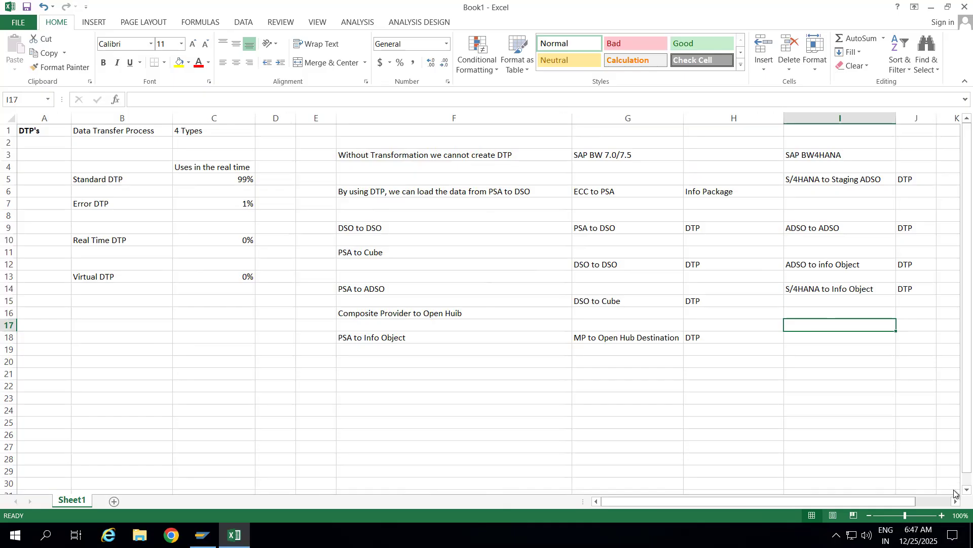
# - Start a new section below the notes with the heading "Tabs" in B23 and the entry "Extraction Tab" in C24
pyautogui.scroll(-1, 956, 492)
pyautogui.scroll(-3, 955, 493)
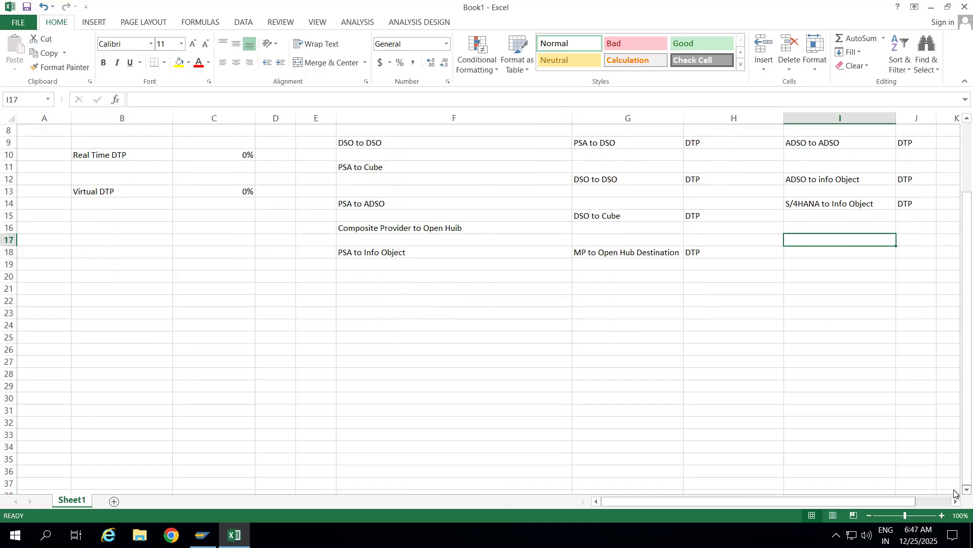
pyautogui.click(91, 277)
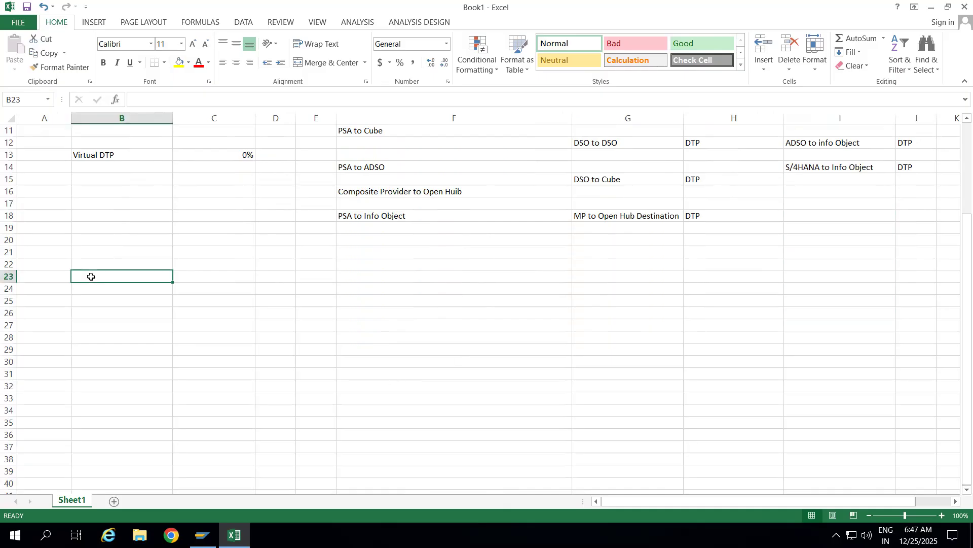
pyautogui.write('Tabs')
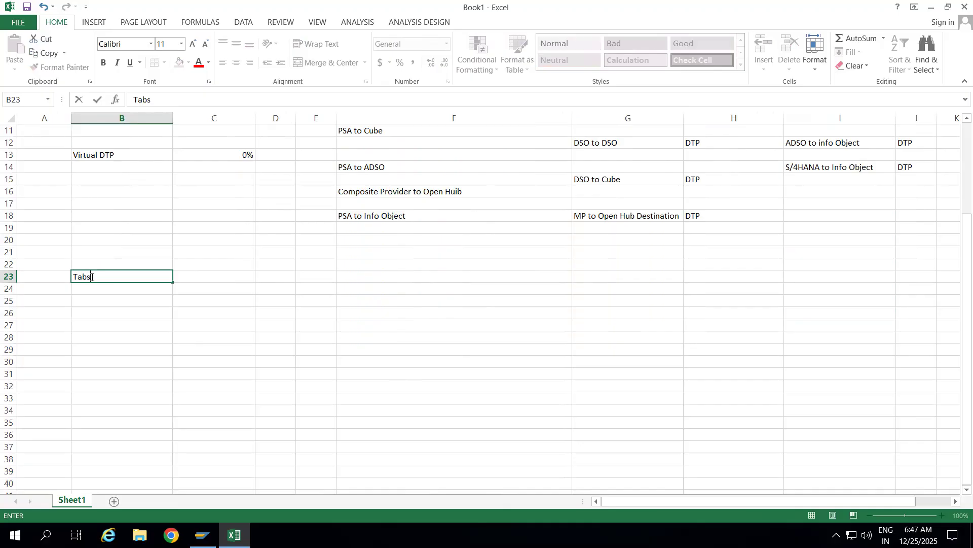
pyautogui.click(224, 287)
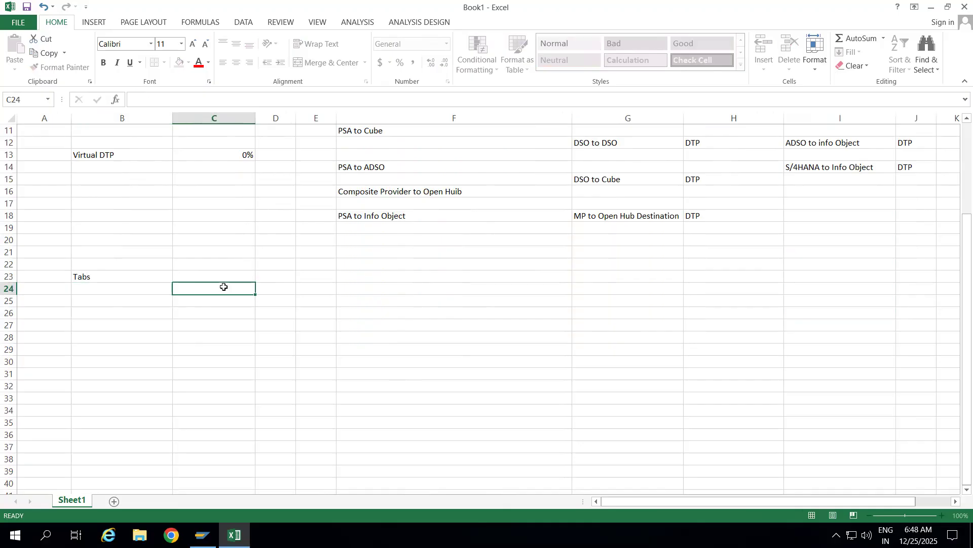
pyautogui.write('Extraction')
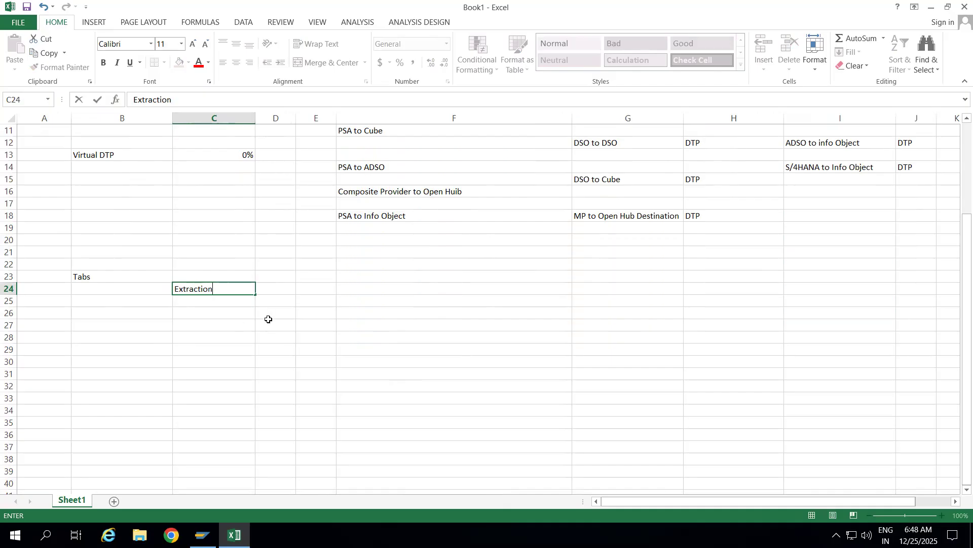
pyautogui.write(' Tab')
pyautogui.click(281, 290)
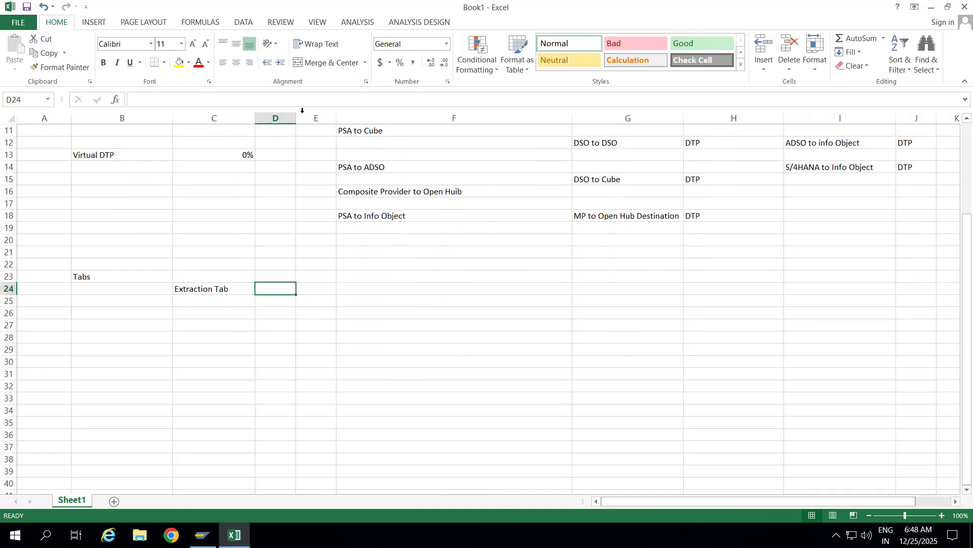
# - Widen column D and enter "Update Tab" in D24
pyautogui.moveTo(296, 117); pyautogui.dragTo(368, 116)
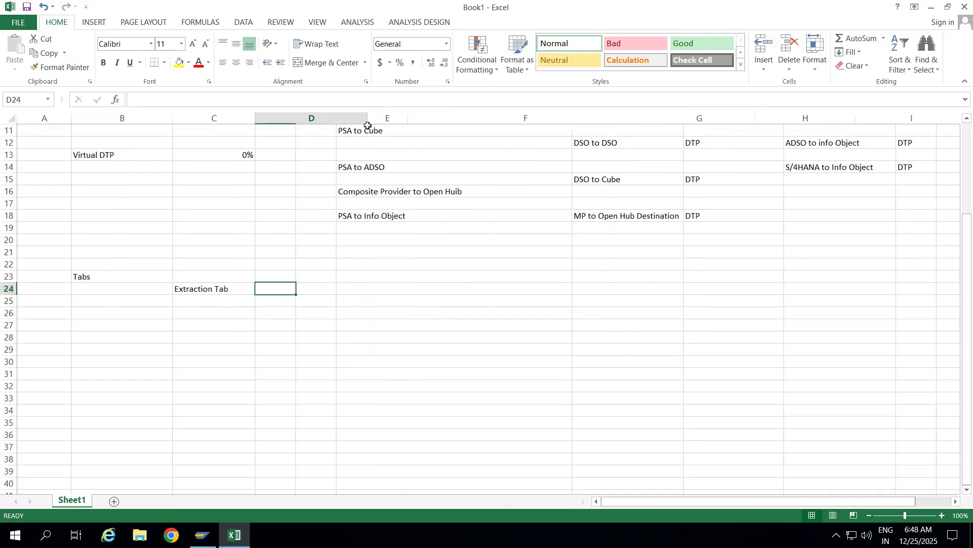
pyautogui.click(217, 289)
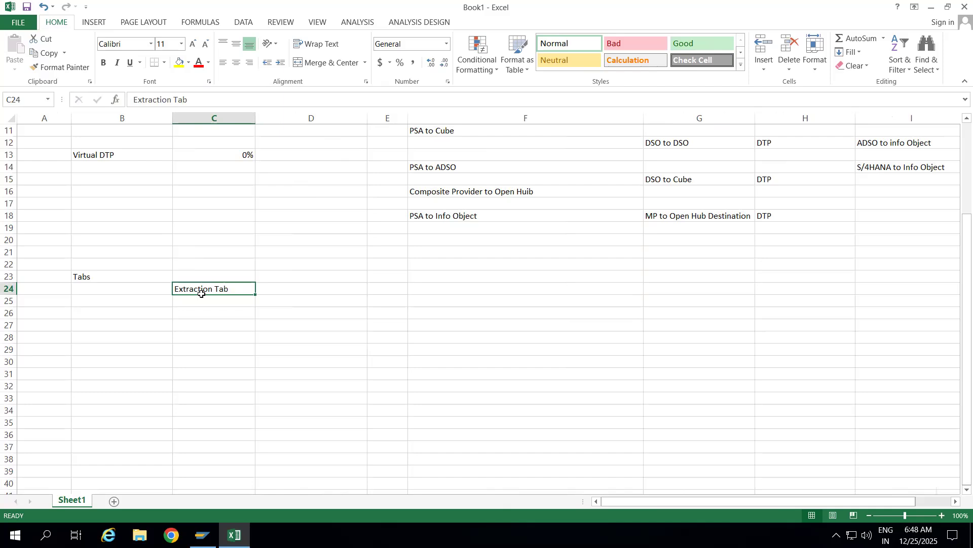
pyautogui.click(305, 288)
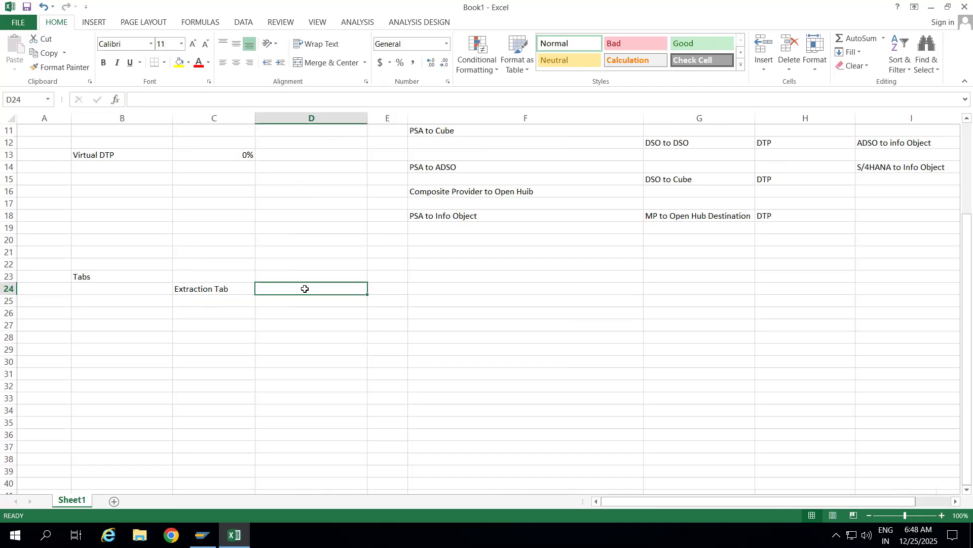
pyautogui.write('Upd')
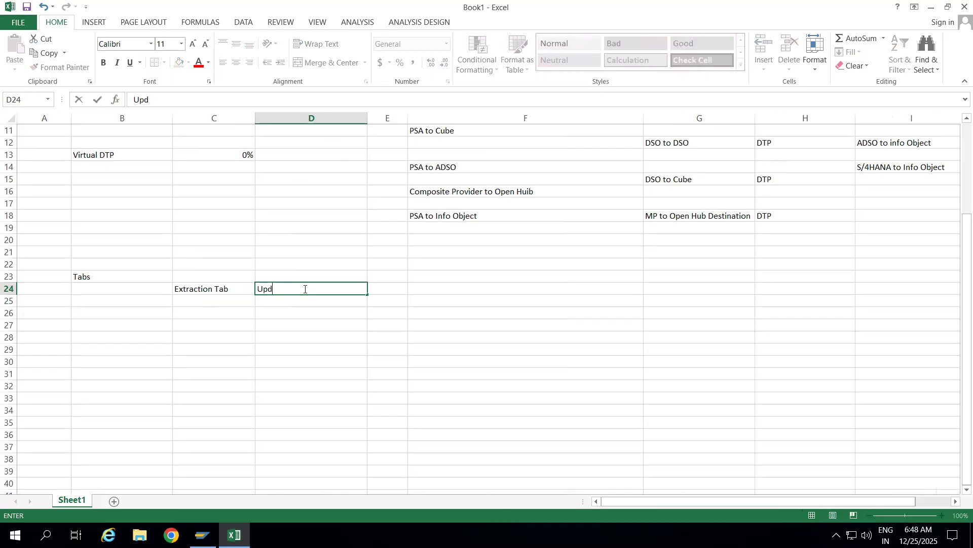
pyautogui.write('ate Tab')
# - Widen column E and enter "Execute Tab" in E24
pyautogui.click(397, 289)
pyautogui.moveTo(408, 121); pyautogui.dragTo(476, 120)
pyautogui.write('E')
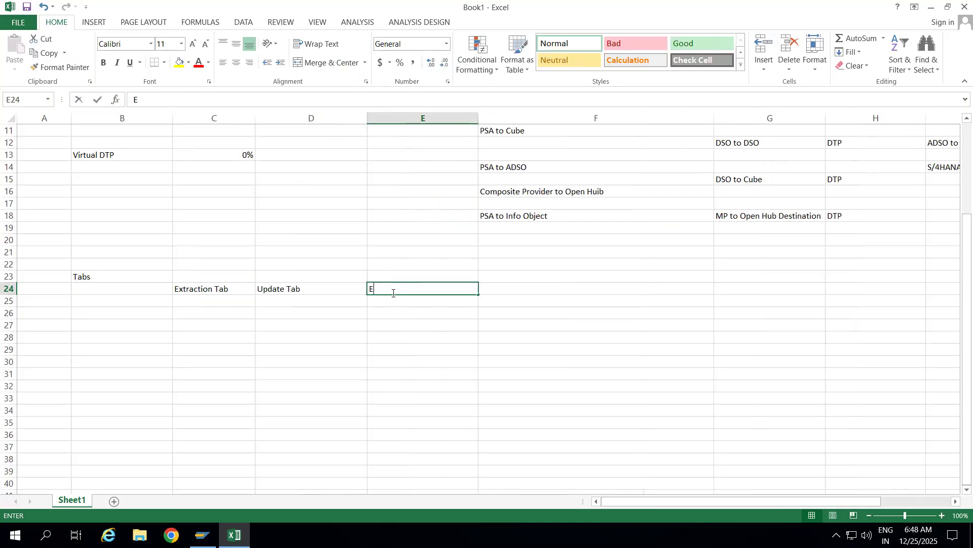
pyautogui.write('xecute Tab')
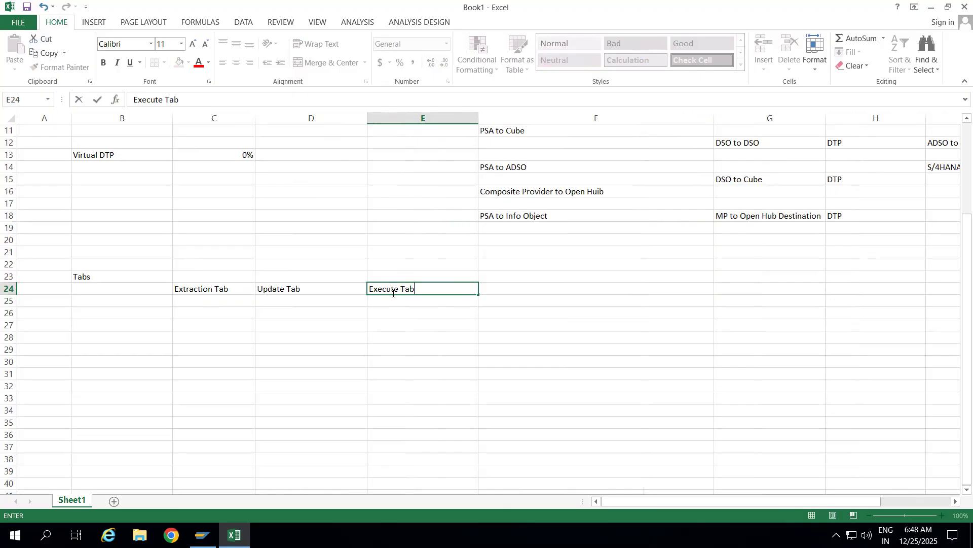
pyautogui.click(395, 331)
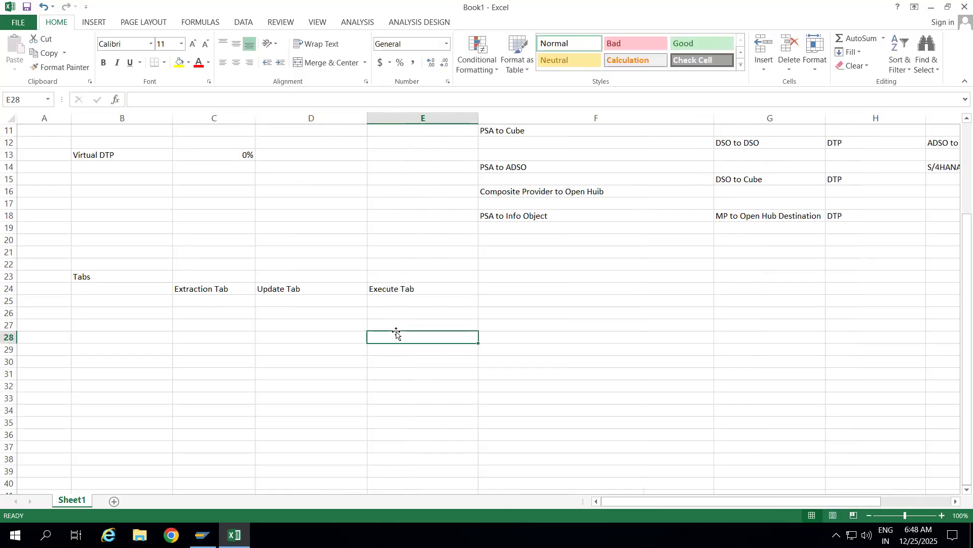
pyautogui.click(190, 316)
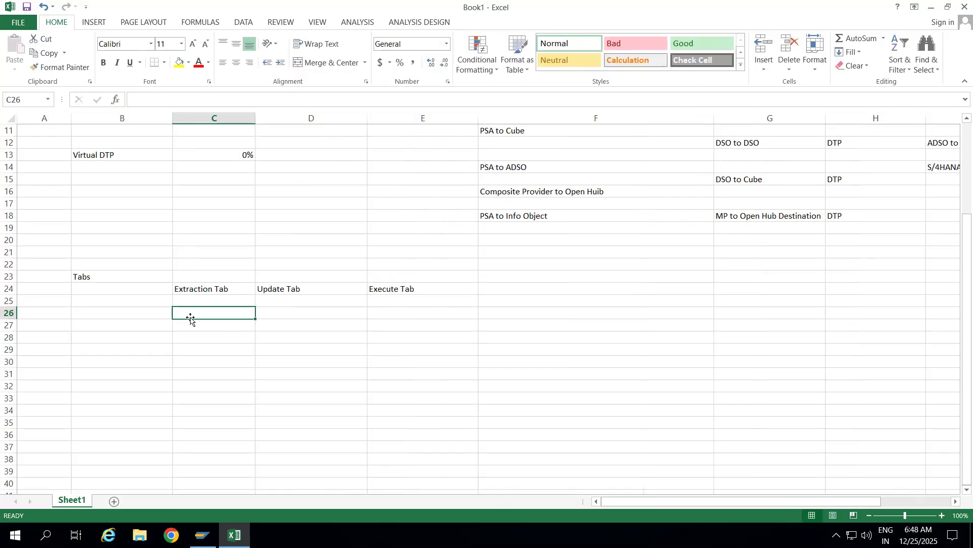
# - Enter "Source Info" in C26 beneath the Extraction Tab heading
pyautogui.write('SOurce')
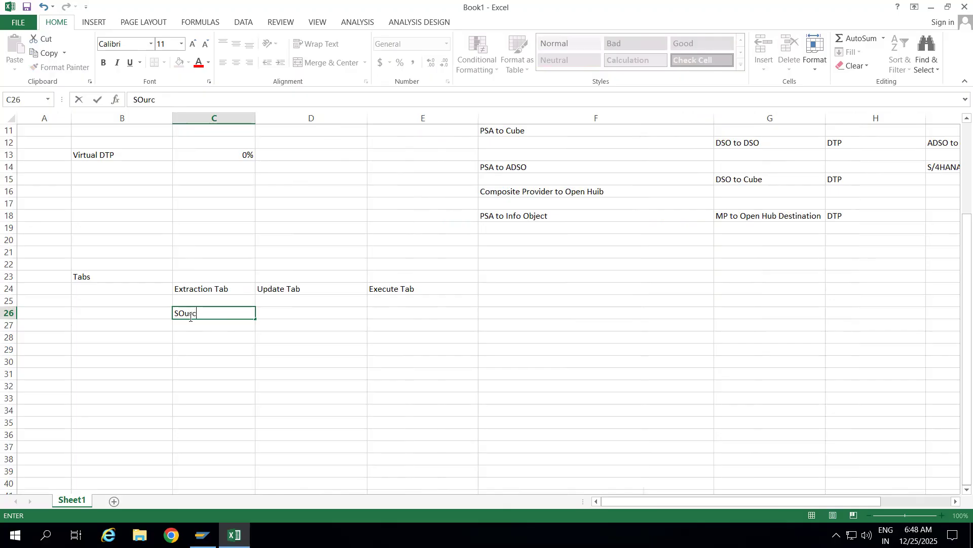
pyautogui.press('BackSpace')
pyautogui.press('BackSpace')
pyautogui.press('BackSpace')
pyautogui.press('BackSpace')
pyautogui.press('BackSpace')
pyautogui.write('ource Info')
pyautogui.click(202, 357)
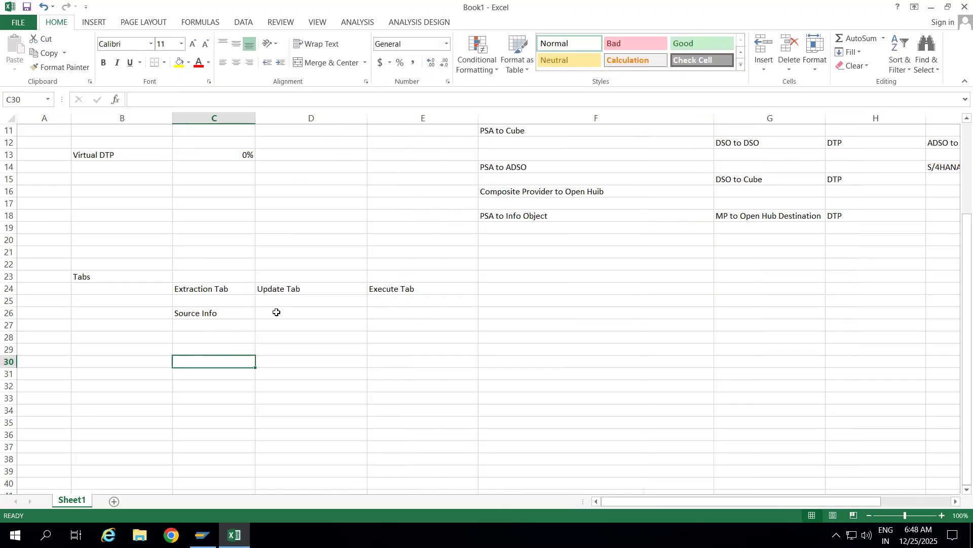
# - Enter "Target Info" in D26 and "Execute" in E26 beneath the Update Tab and Execute Tab headings
pyautogui.click(274, 312)
pyautogui.write('Target Info')
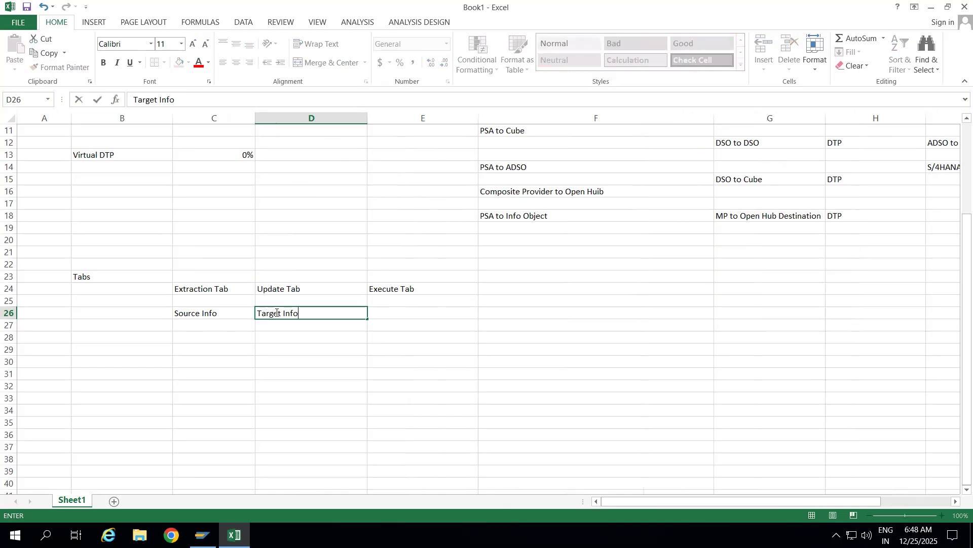
pyautogui.click(285, 339)
pyautogui.click(387, 315)
pyautogui.write('Execute')
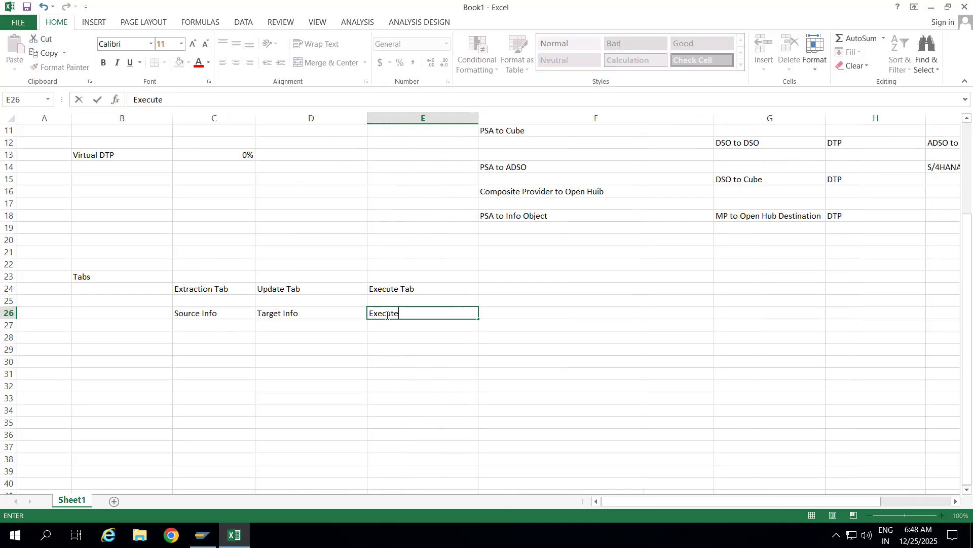
pyautogui.click(398, 350)
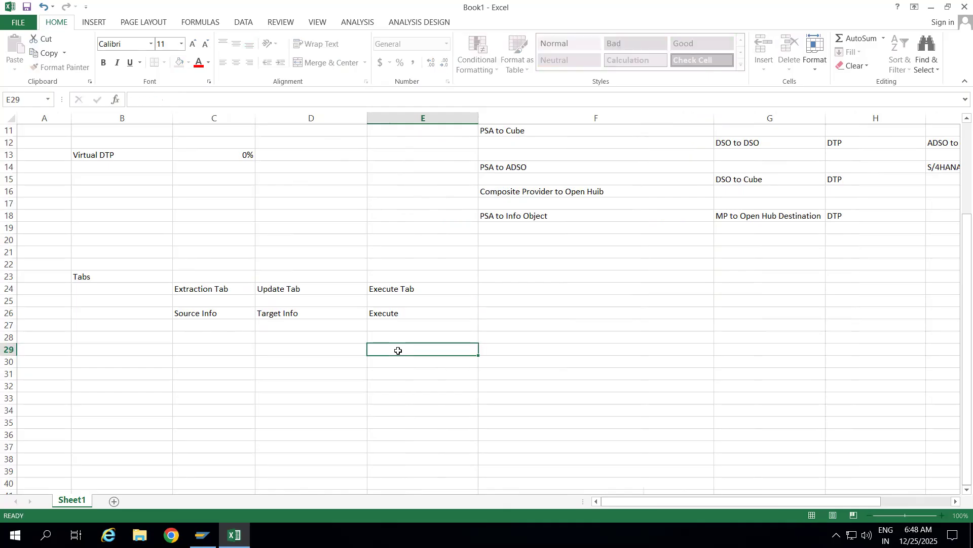
pyautogui.click(378, 314)
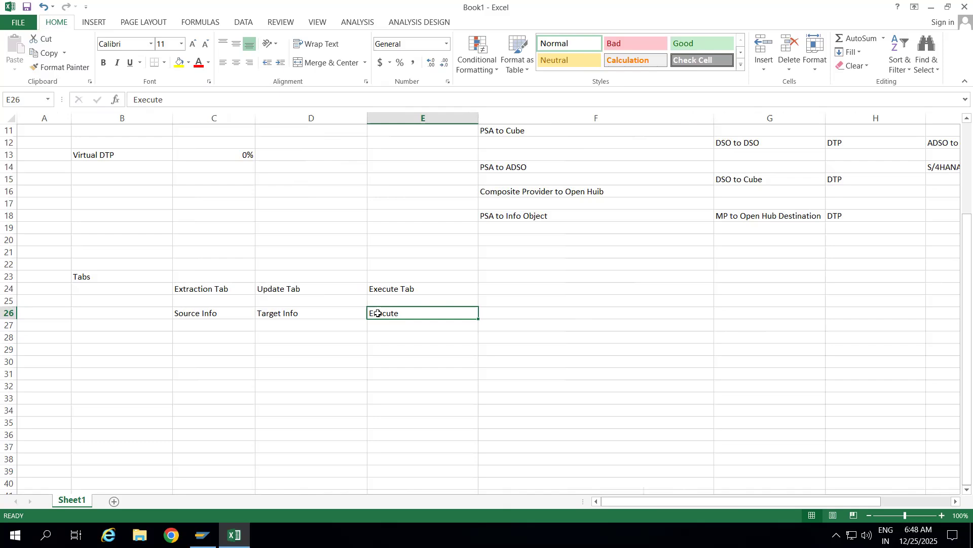
pyautogui.moveTo(222, 315); pyautogui.dragTo(391, 313)
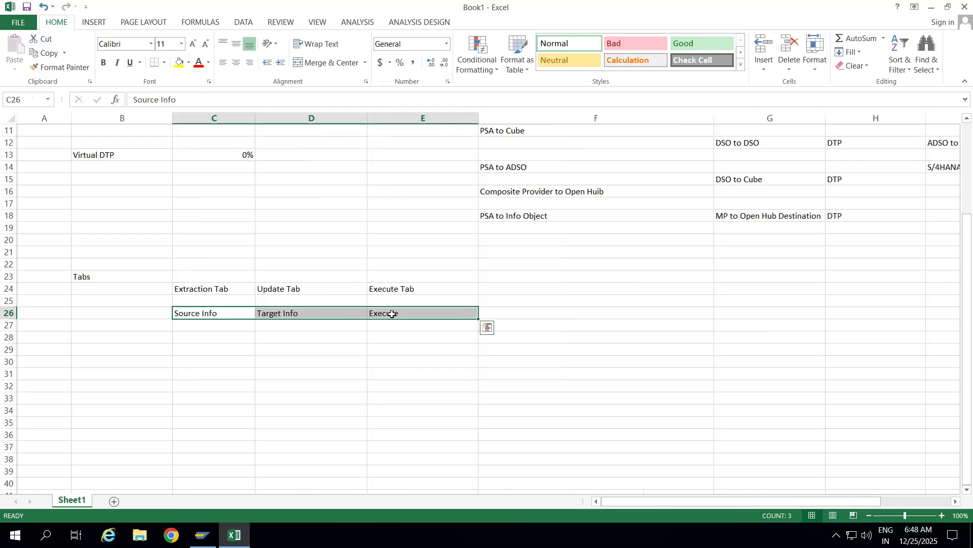
pyautogui.click(199, 340)
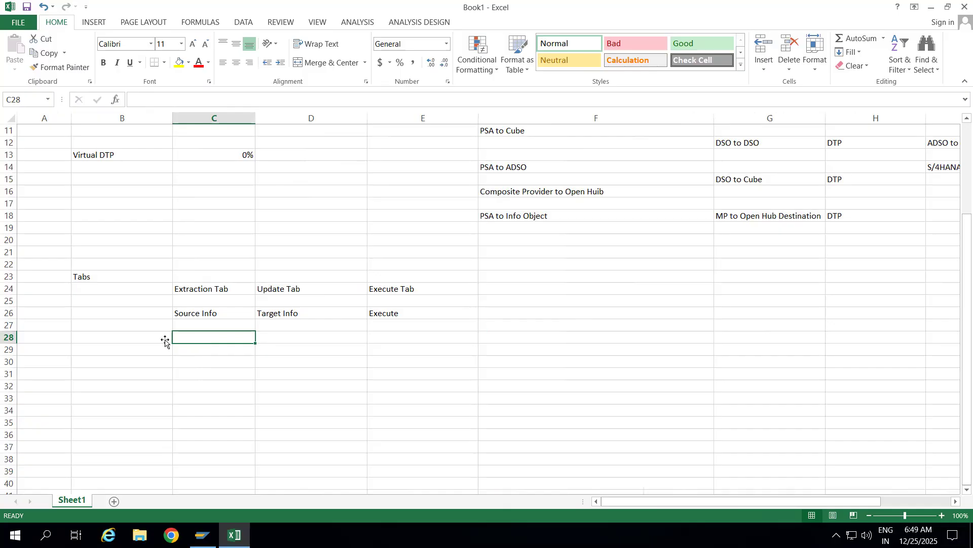
# - Switch to SAP Logon, log on to the BW74 system with the user name and password, and open the RSA1 modeling workbench
pyautogui.click(202, 535)
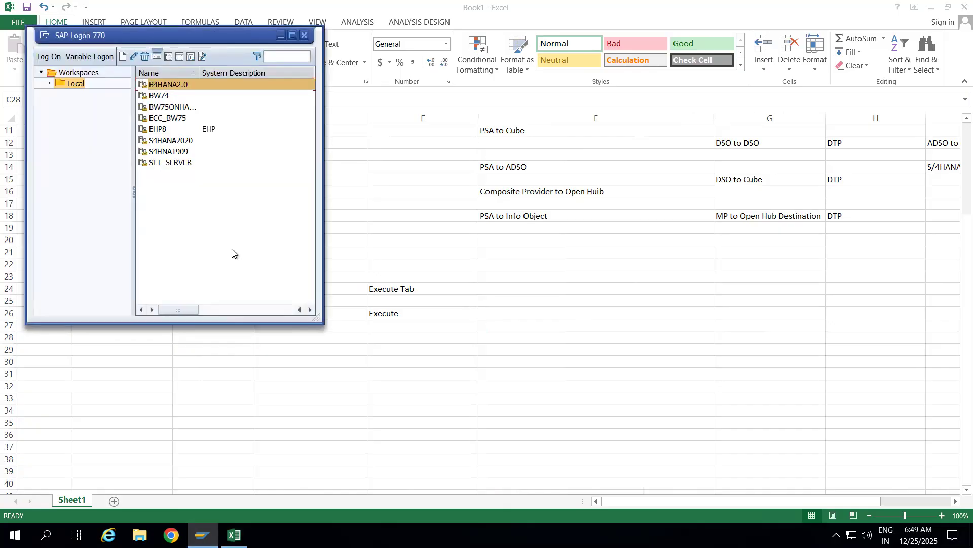
pyautogui.click(157, 94)
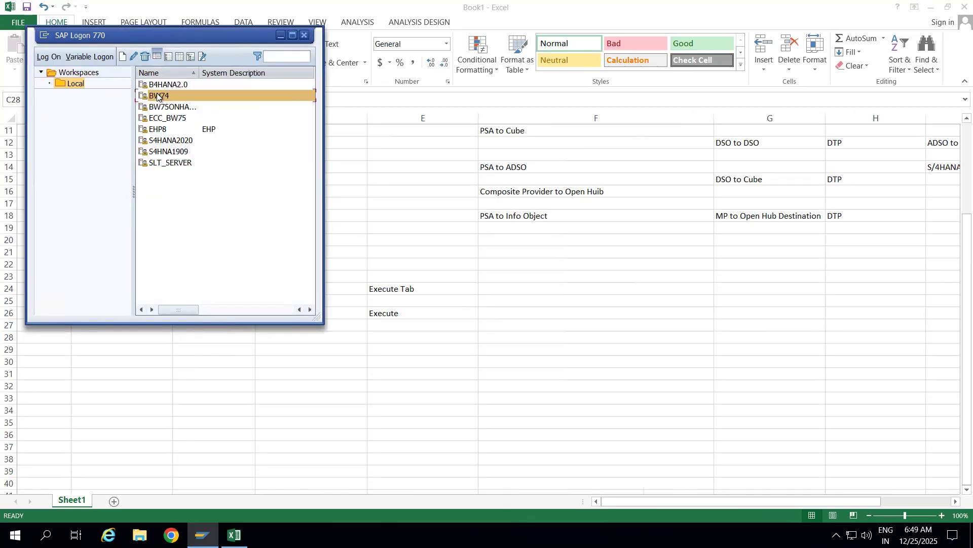
pyautogui.doubleClick(157, 95)
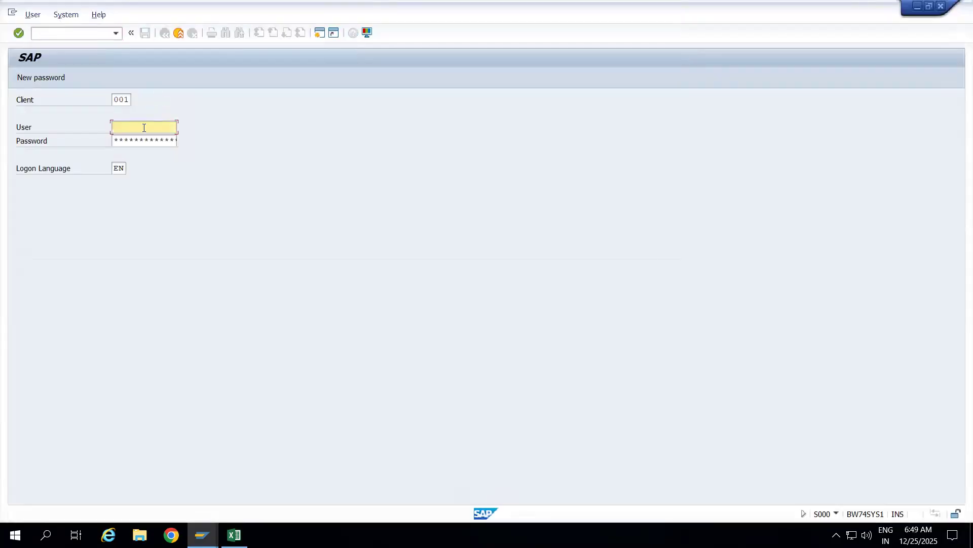
pyautogui.click(144, 128)
pyautogui.click(141, 138)
pyautogui.click(154, 142)
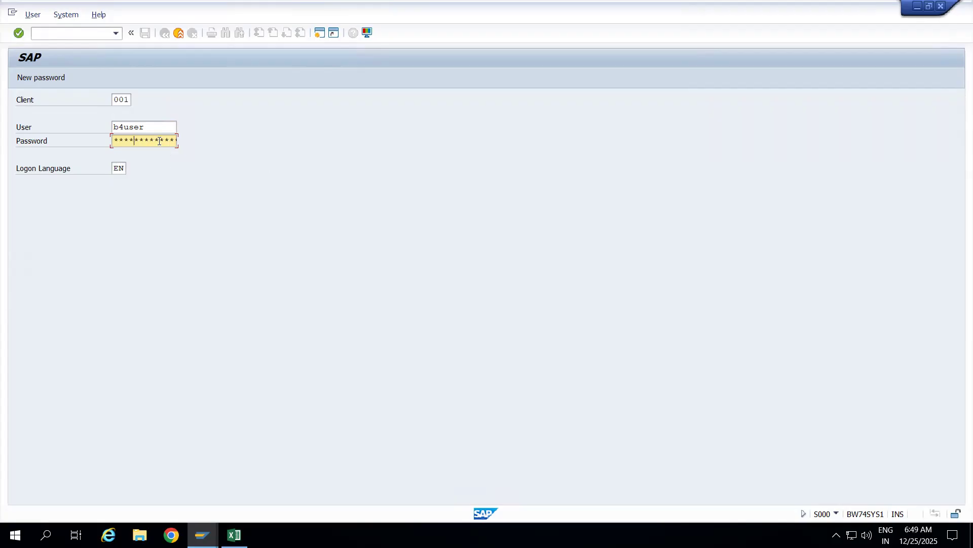
pyautogui.press('Return')
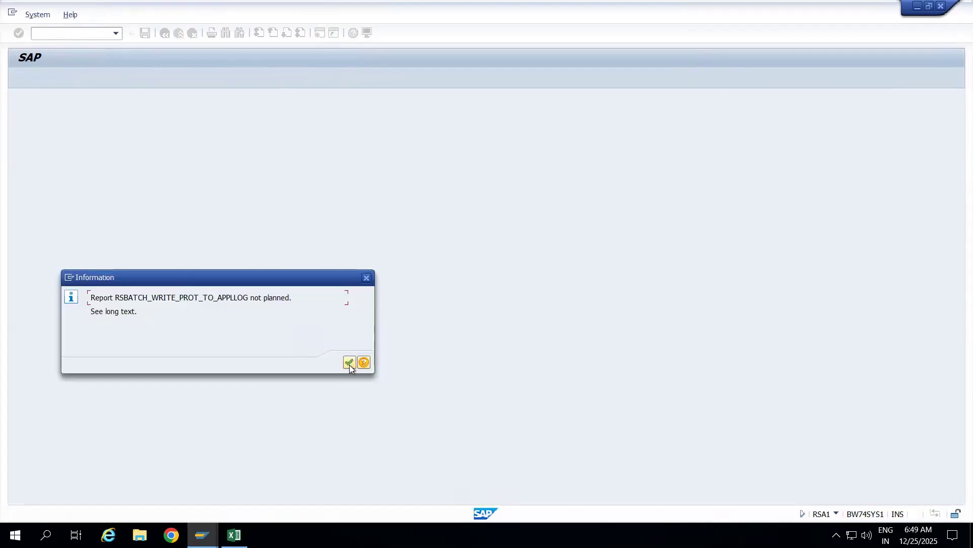
pyautogui.click(349, 362)
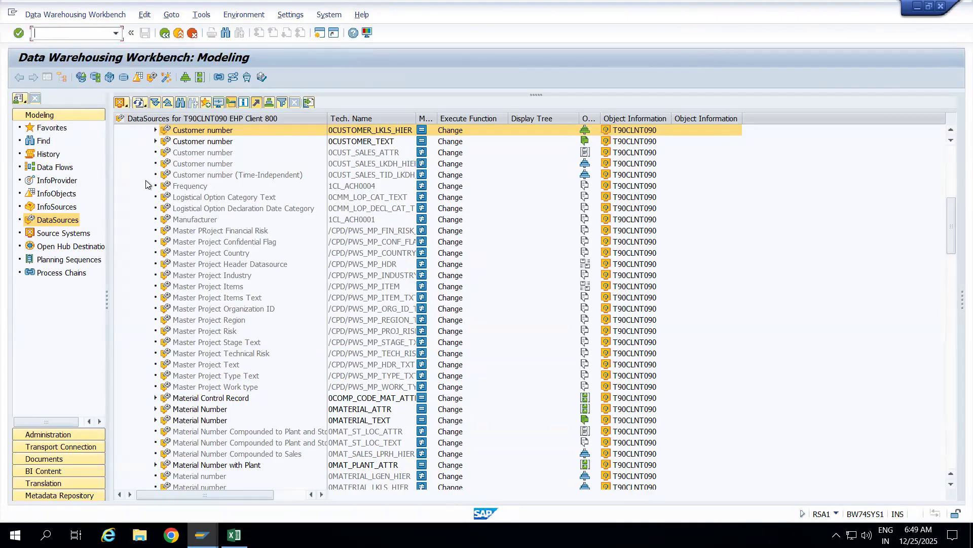
# - Open the data transfer process ZMM_DS / FLATFILE -> ZMID1 from the material id attributes among the InfoProviders and show it without the navigation area
pyautogui.click(62, 182)
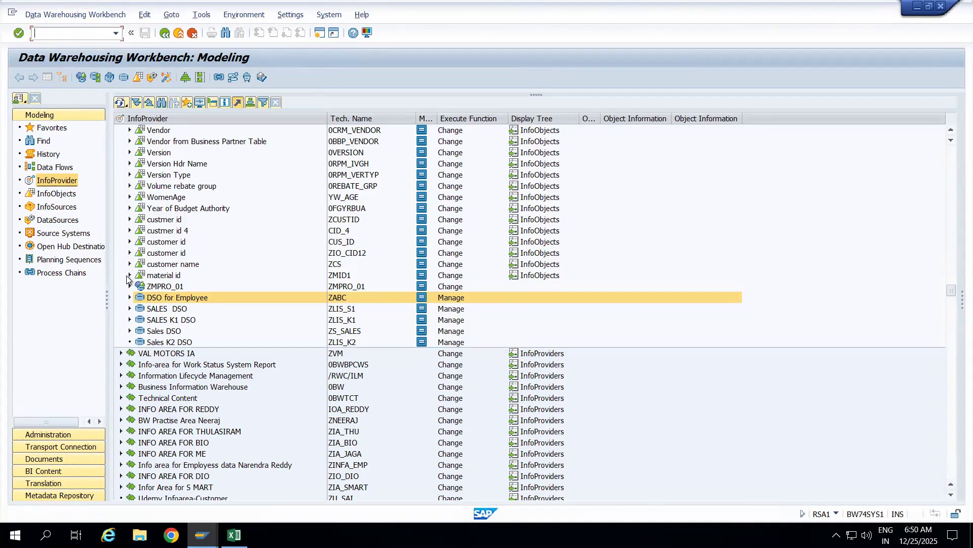
pyautogui.click(339, 276)
pyautogui.click(127, 274)
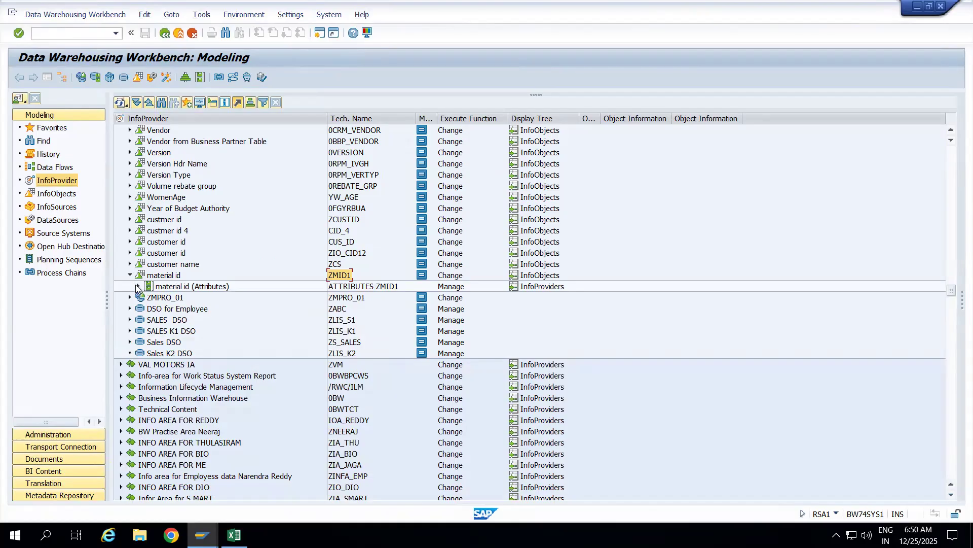
pyautogui.click(137, 286)
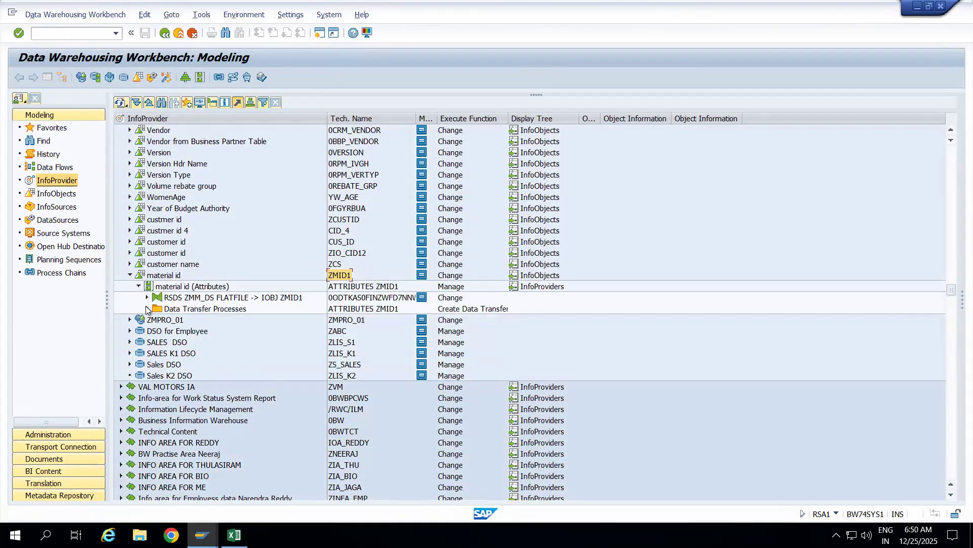
pyautogui.click(147, 308)
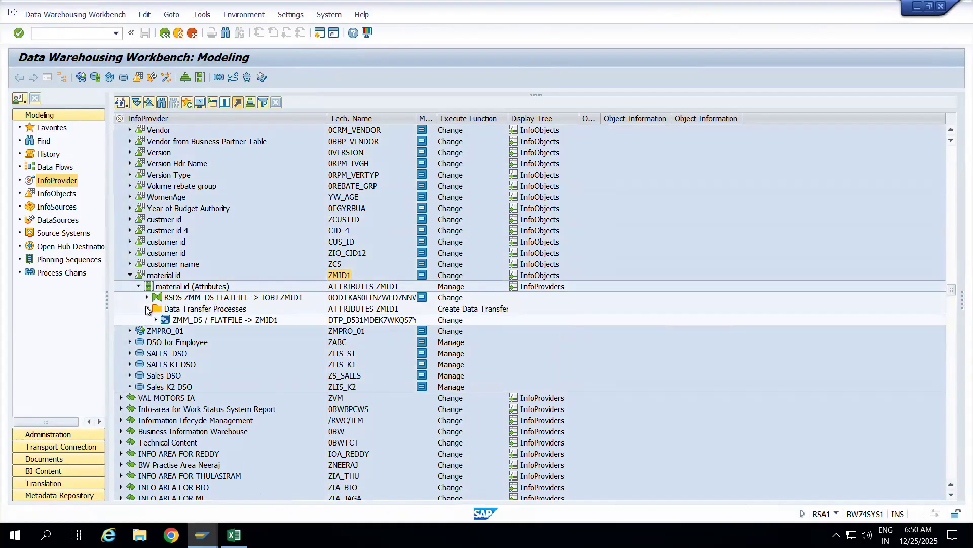
pyautogui.click(222, 319)
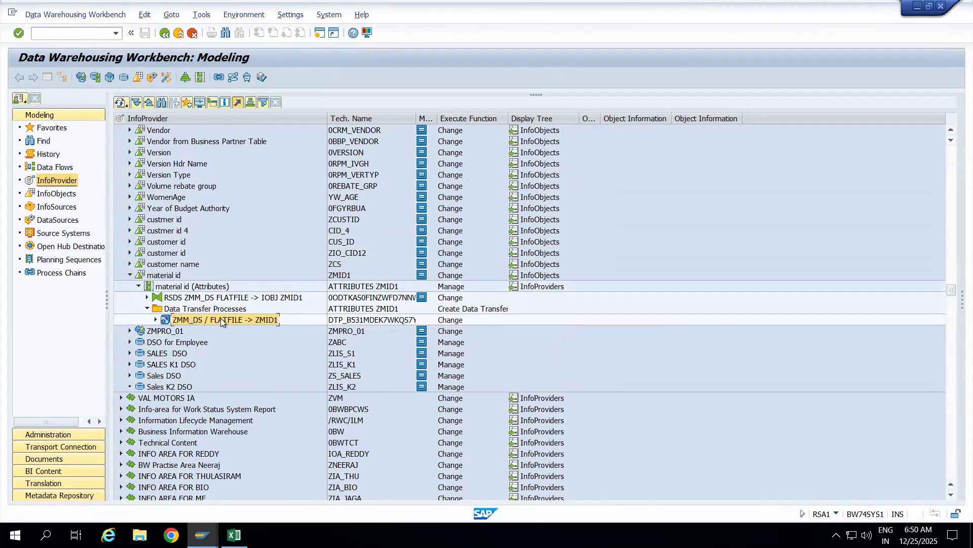
pyautogui.doubleClick(183, 318)
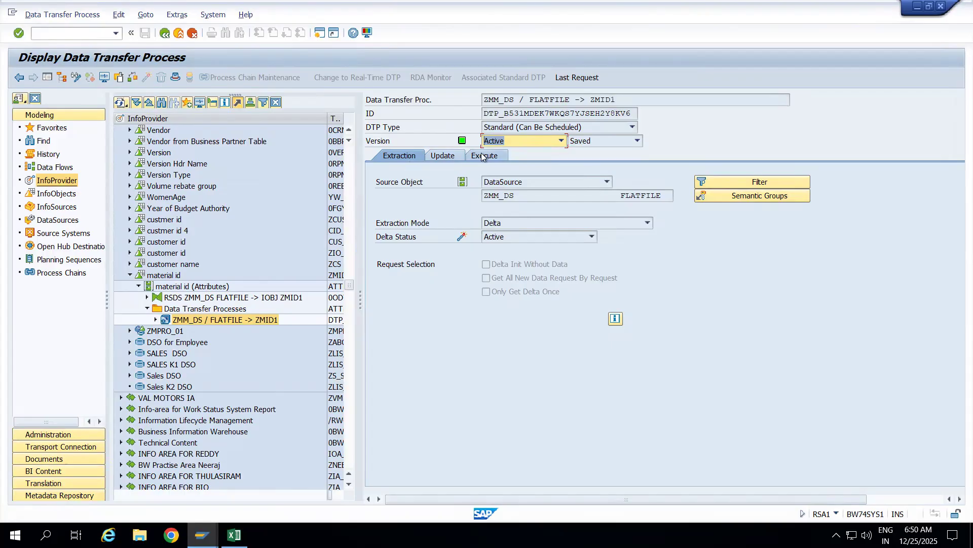
pyautogui.click(47, 77)
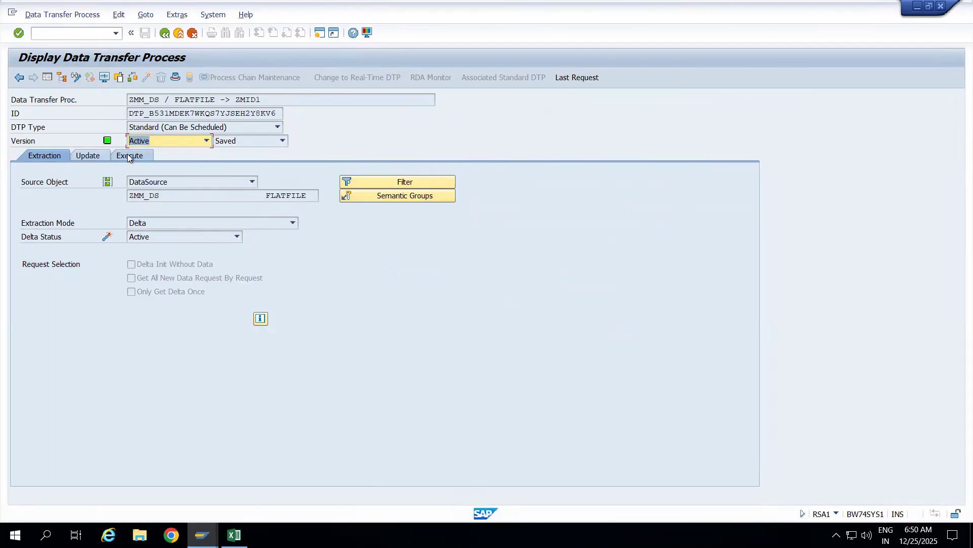
# - Examine the DataSource name and source system in the data transfer process's extraction settings
pyautogui.click(166, 196)
pyautogui.moveTo(167, 195); pyautogui.dragTo(126, 197)
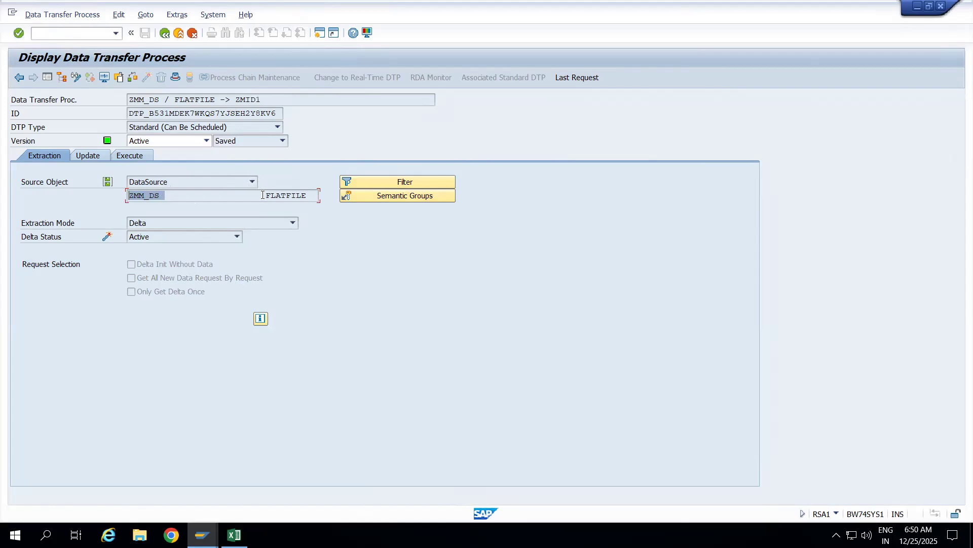
pyautogui.moveTo(264, 196)
pyautogui.mouseDown()
pyautogui.moveTo(312, 197)
pyautogui.moveTo(266, 196)
pyautogui.mouseUp()
pyautogui.click(312, 197)
# - Examine the target object and the available target object types in the data transfer process's update settings
pyautogui.click(97, 158)
pyautogui.moveTo(156, 196); pyautogui.dragTo(120, 195)
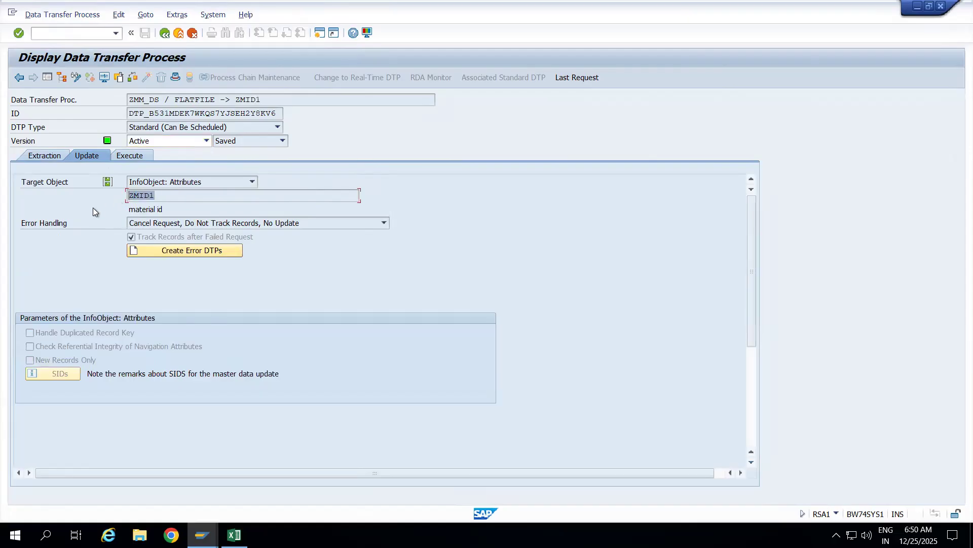
pyautogui.click(160, 197)
pyautogui.click(252, 181)
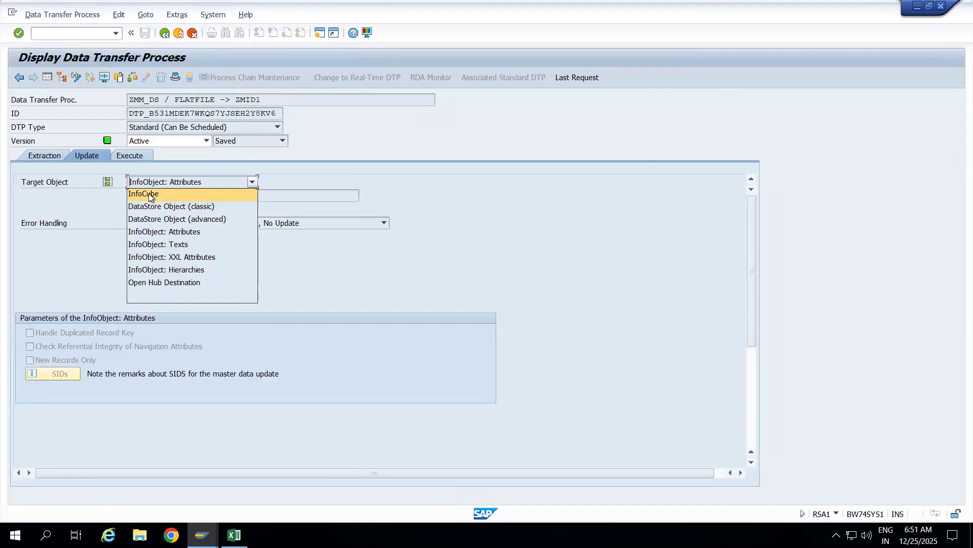
pyautogui.click(97, 261)
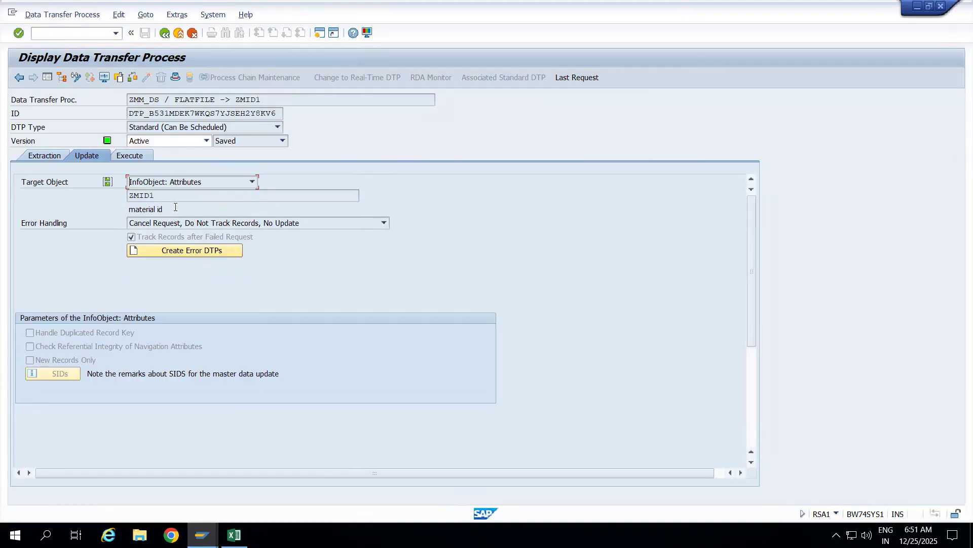
# - Execute the data transfer process and check the number of data records inserted in its request monitor
pyautogui.click(127, 156)
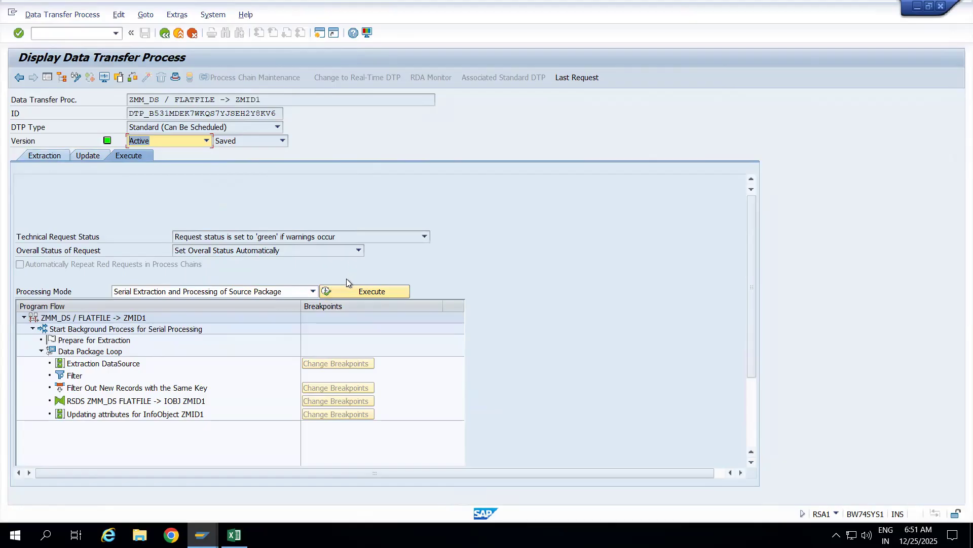
pyautogui.click(342, 291)
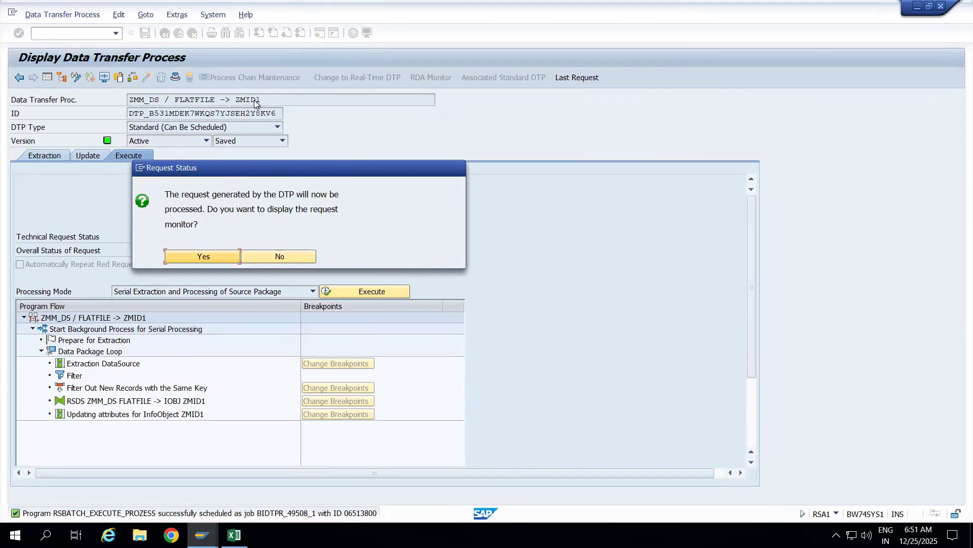
pyautogui.click(215, 255)
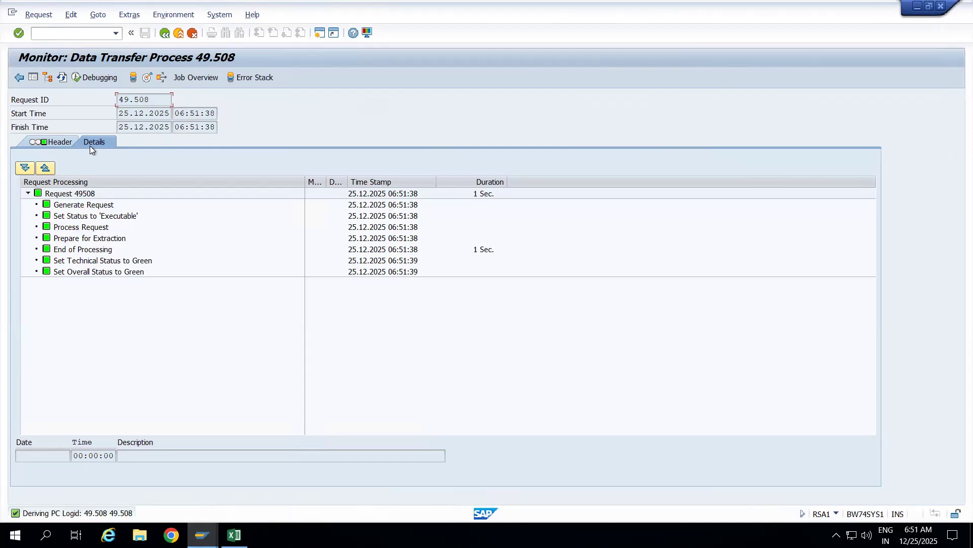
pyautogui.click(59, 142)
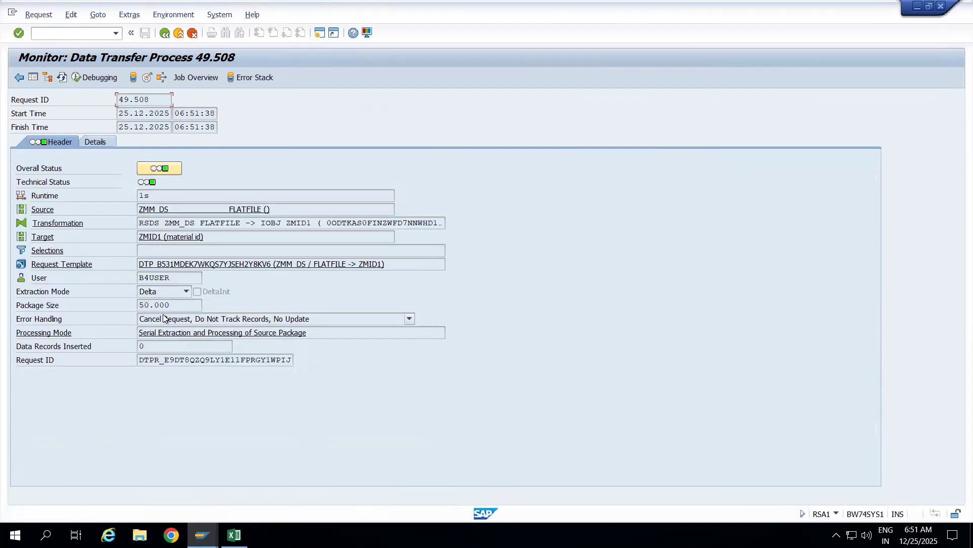
pyautogui.moveTo(153, 345); pyautogui.dragTo(106, 345)
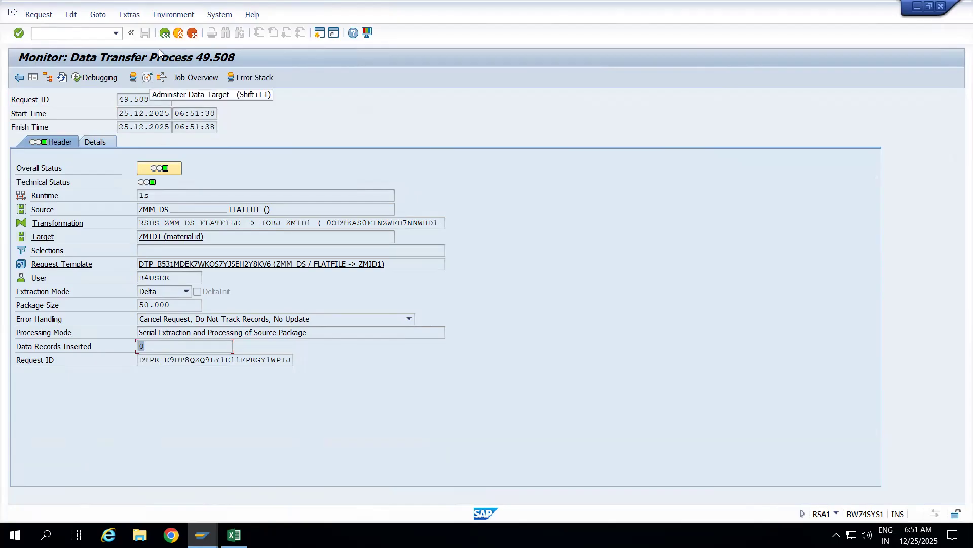
# - Return to the modeling workbench and collapse the material id node in the InfoProvider tree
pyautogui.click(179, 33)
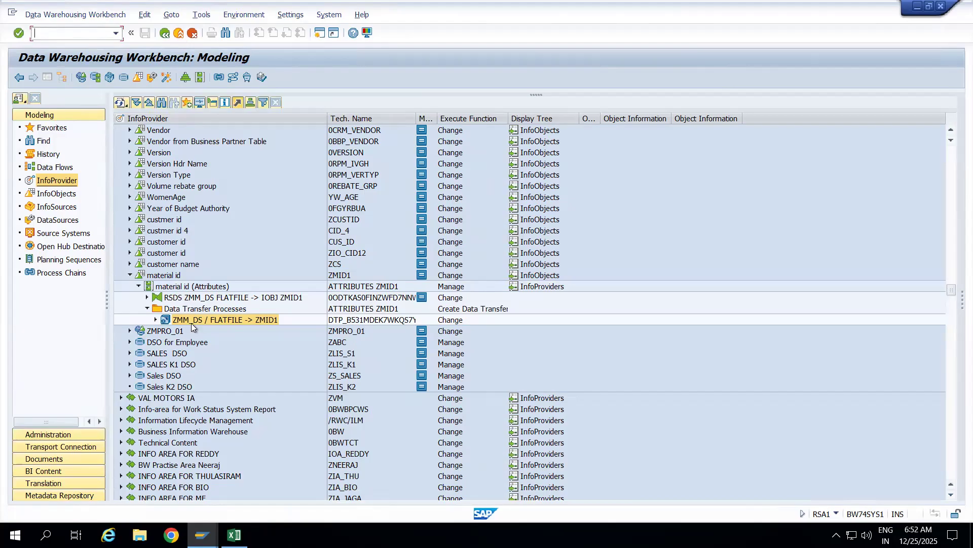
pyautogui.doubleClick(190, 321)
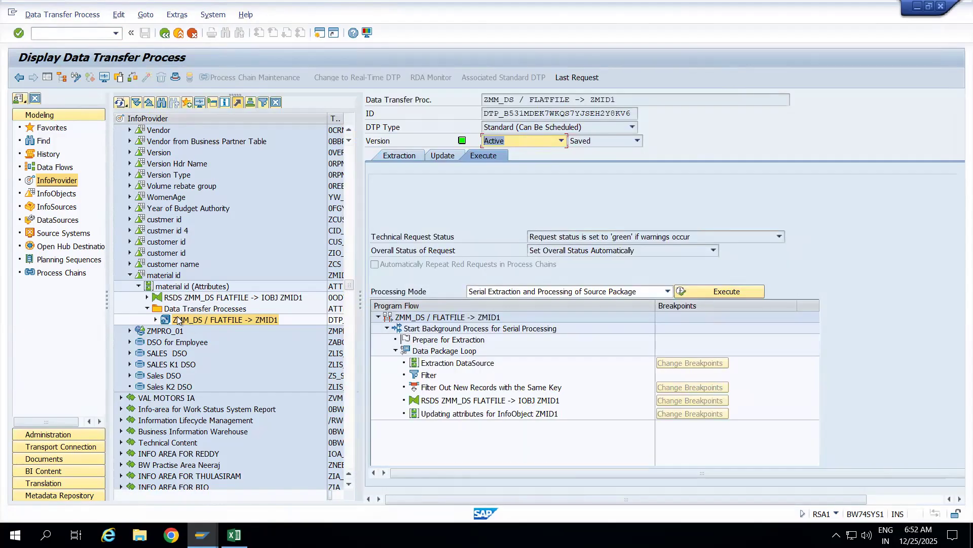
pyautogui.click(179, 33)
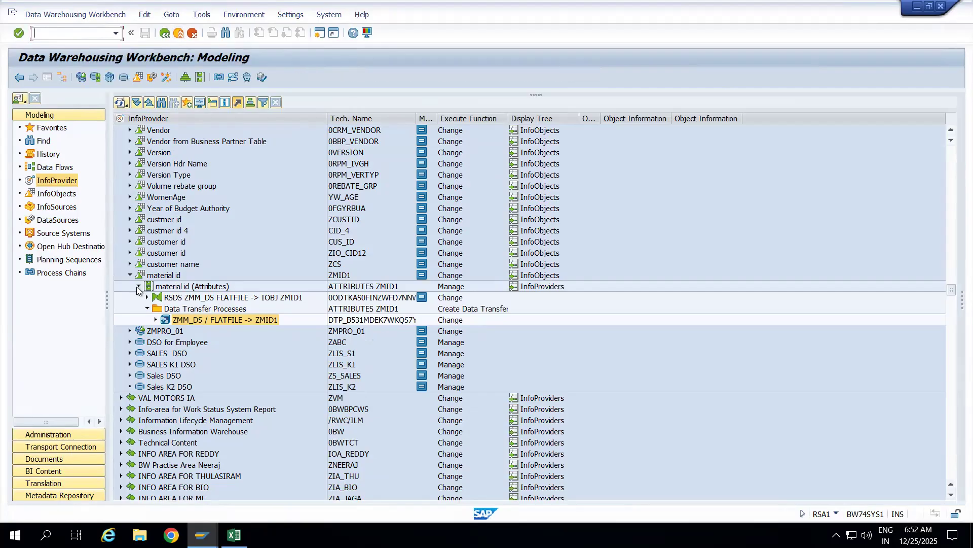
pyautogui.click(139, 285)
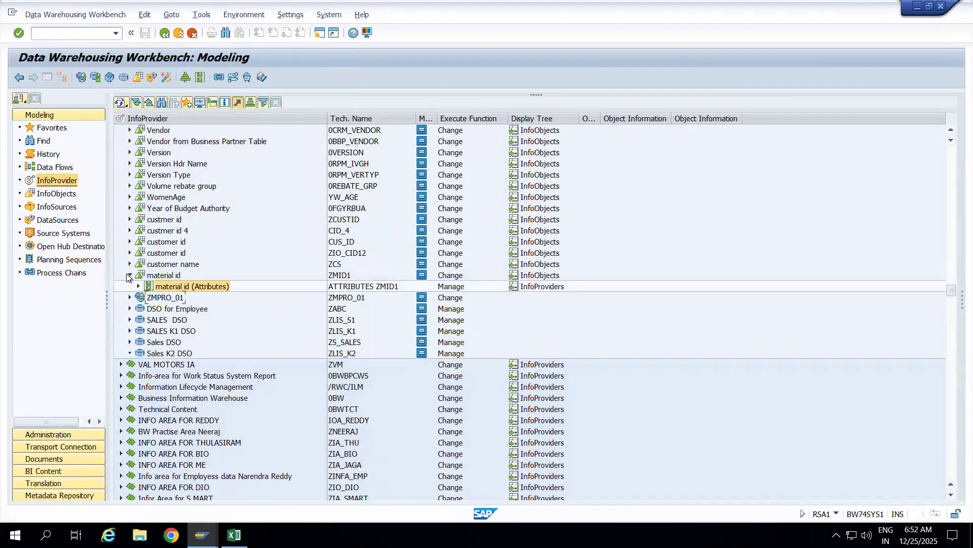
pyautogui.click(129, 275)
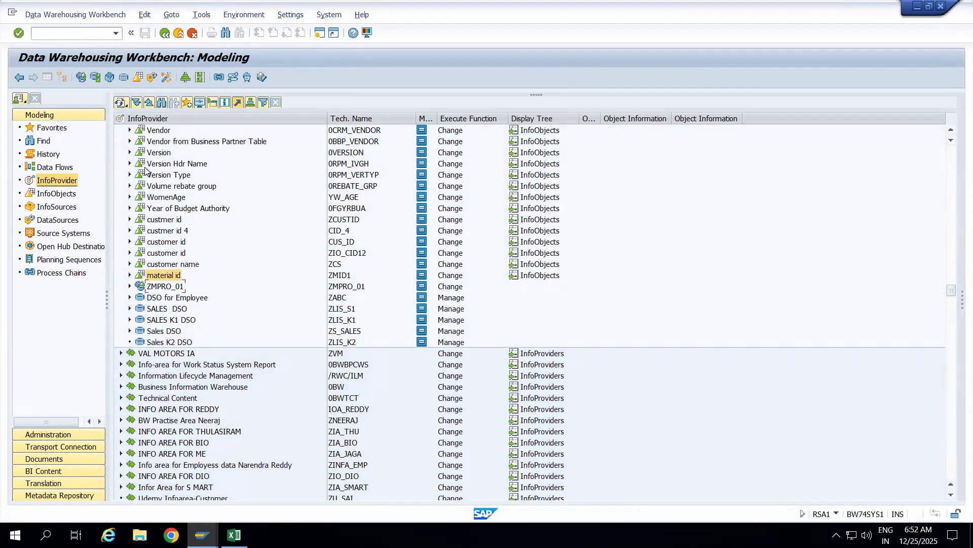
# - Expand the Version InfoObject down to its text data transfer processes and open the 0VERSION_TEXT / T90CLNT090 one
pyautogui.click(130, 152)
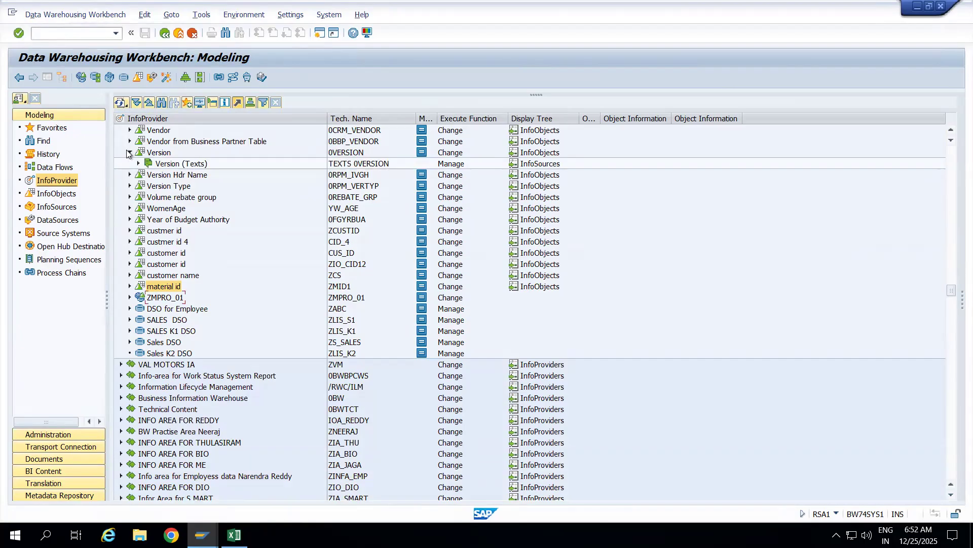
pyautogui.click(138, 164)
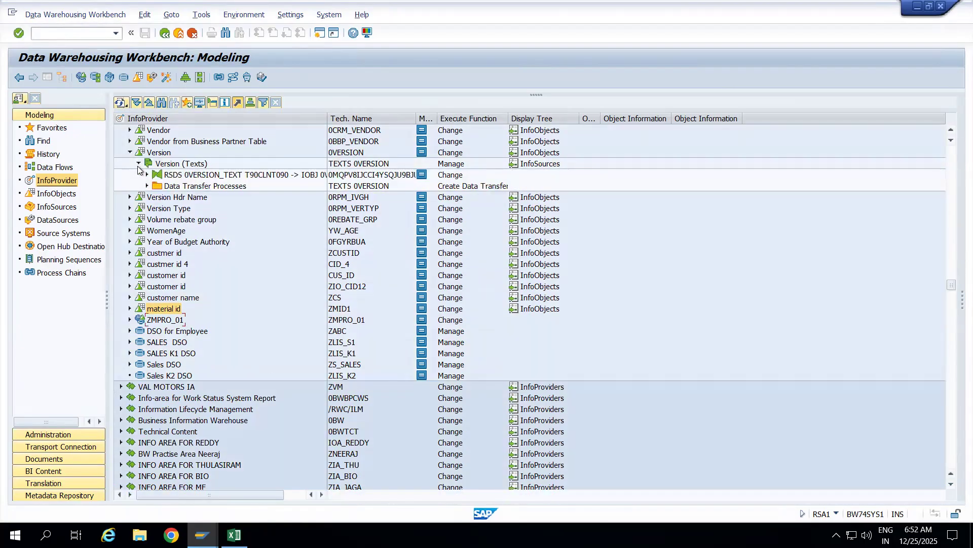
pyautogui.click(147, 186)
pyautogui.doubleClick(228, 197)
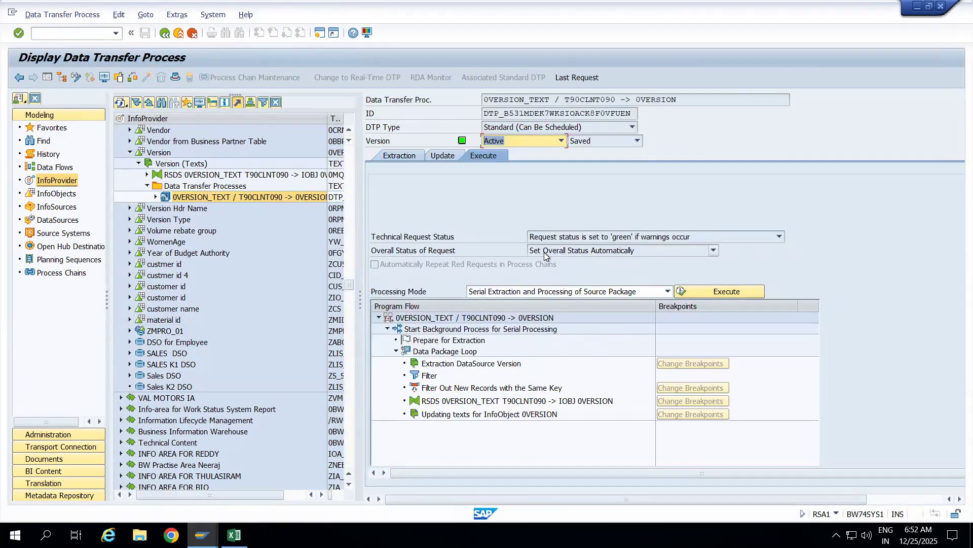
# - Execute the 0VERSION_TEXT data transfer process, check its request monitor and return to the modeling workbench
pyautogui.click(695, 290)
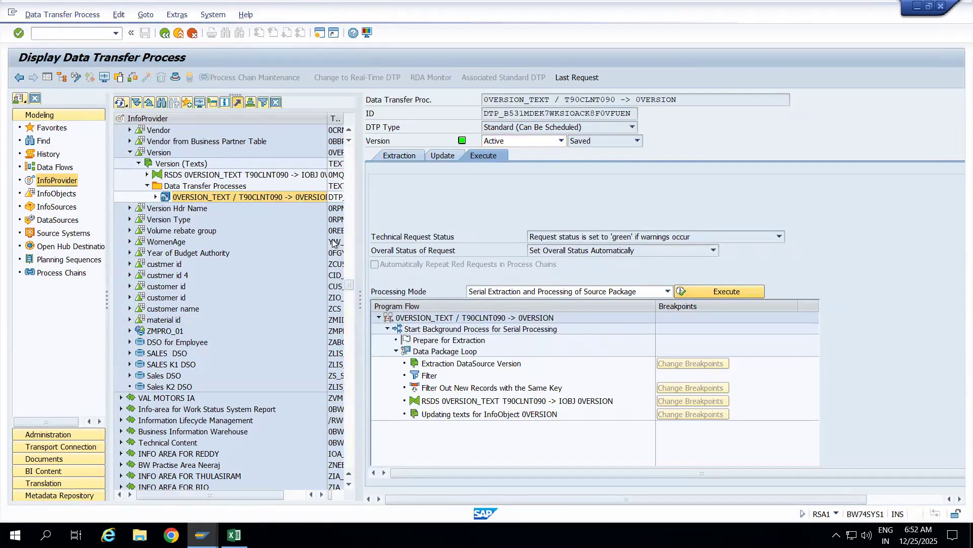
pyautogui.click(231, 259)
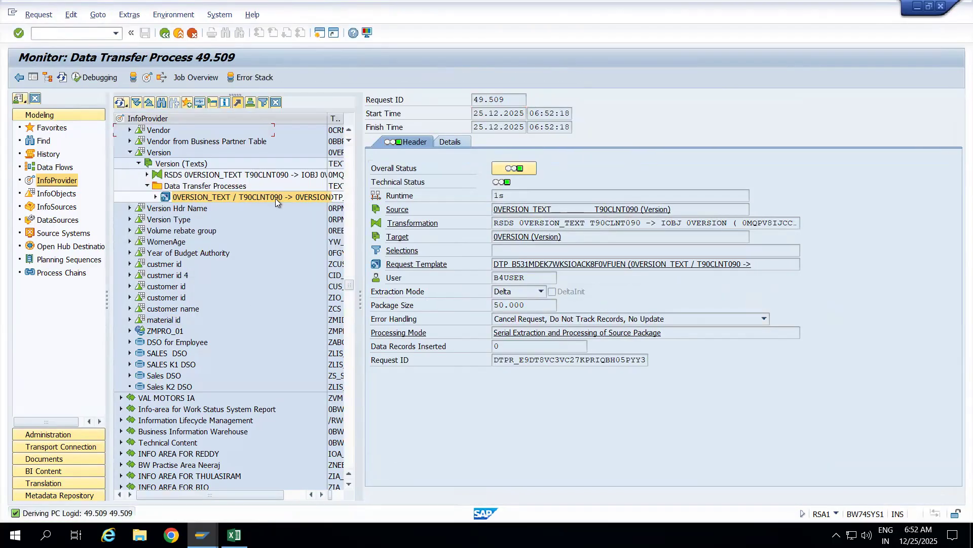
pyautogui.click(180, 35)
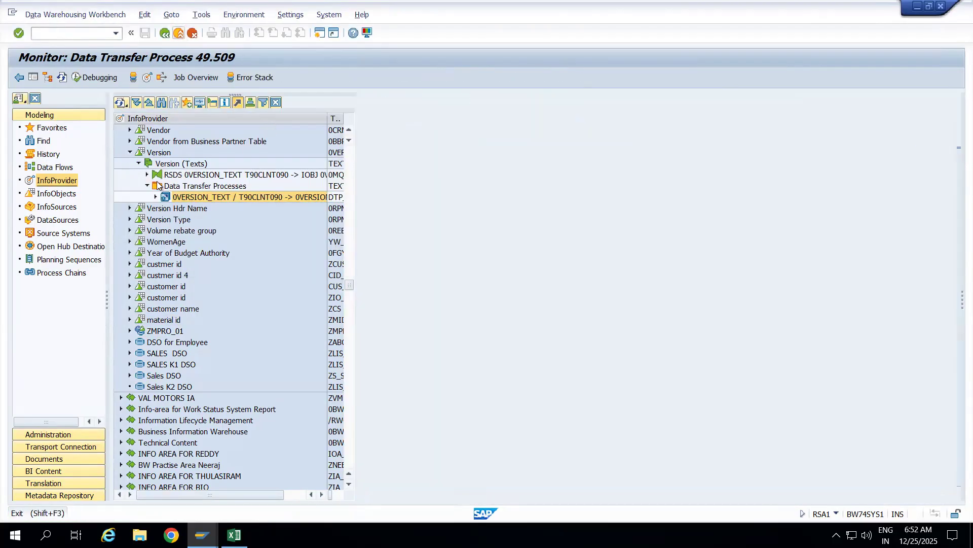
# - Examine the PSA requests of the Version DataSource under the data transfer process and check the load request in the InfoPackage monitor
pyautogui.click(157, 197)
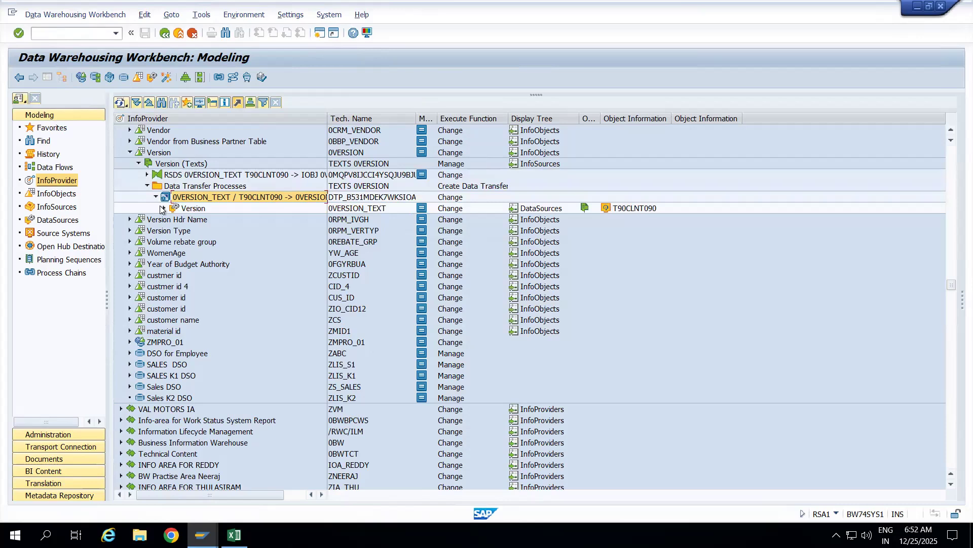
pyautogui.click(165, 208)
pyautogui.click(199, 212)
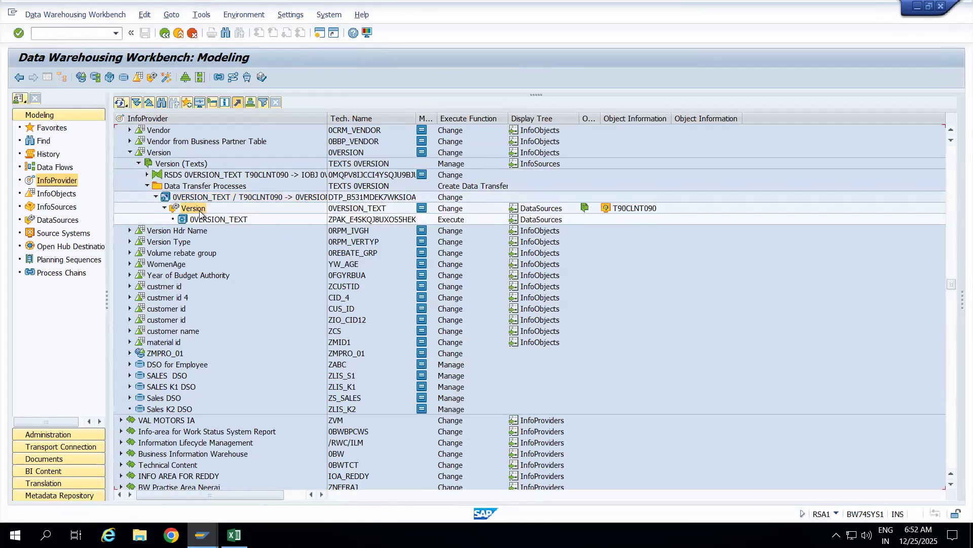
pyautogui.rightClick(199, 212)
pyautogui.click(239, 330)
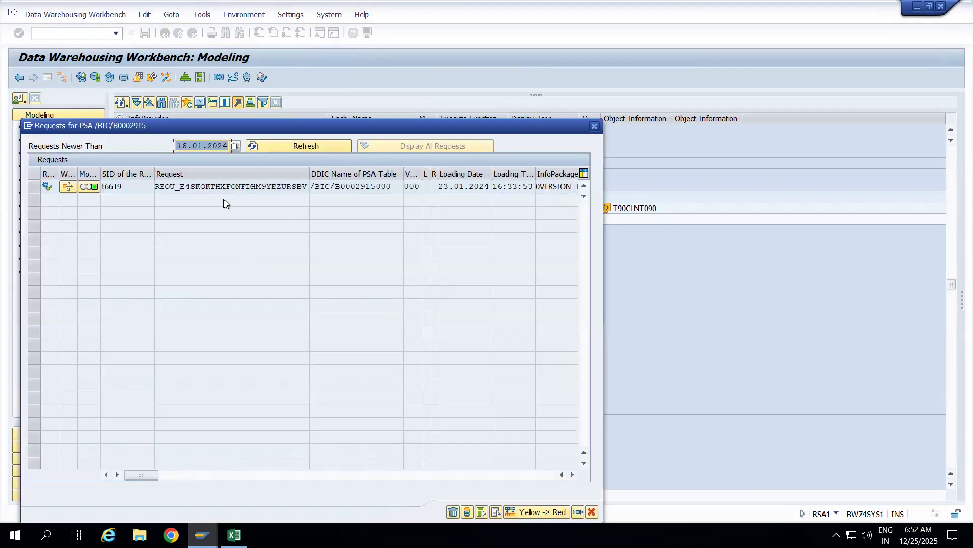
pyautogui.click(89, 187)
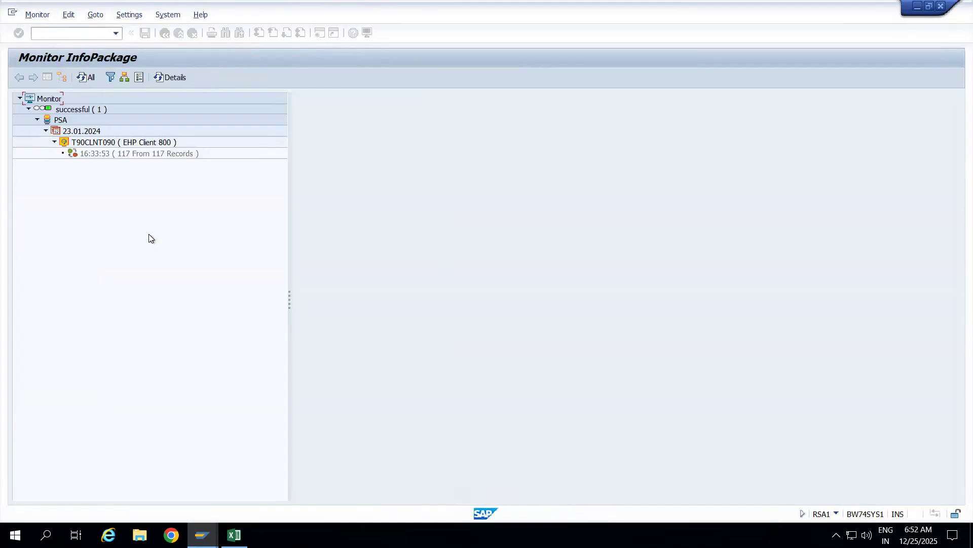
pyautogui.click(178, 33)
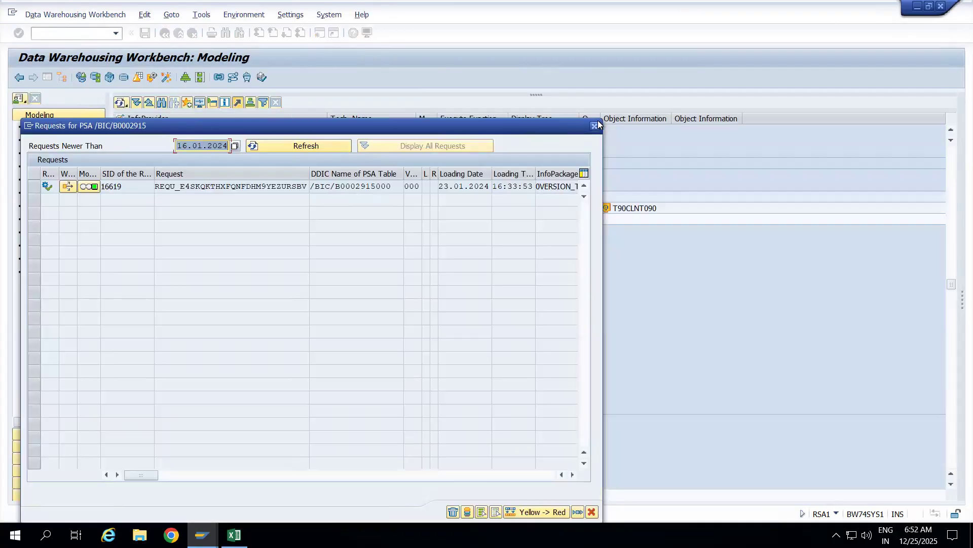
pyautogui.click(595, 125)
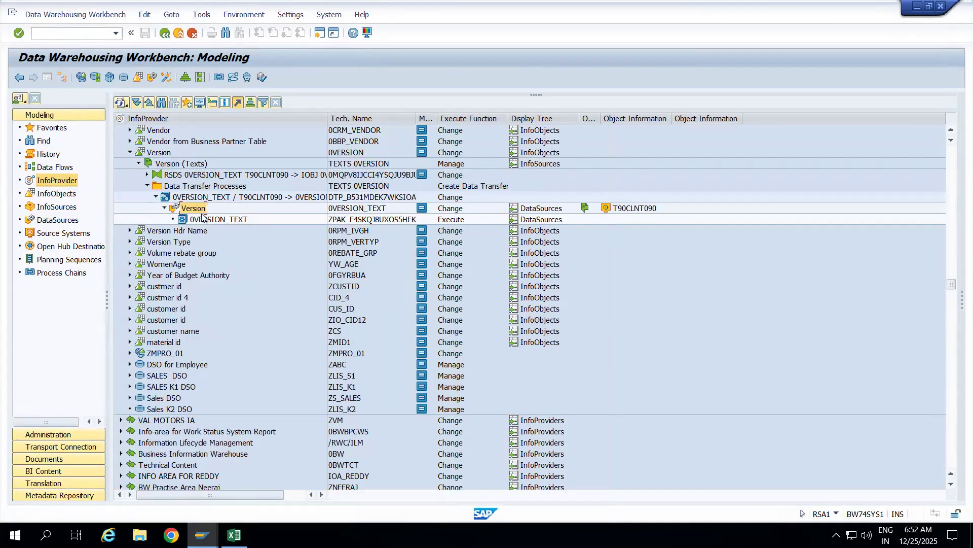
# - Examine the extraction settings of the 0VERSION_TEXT data transfer process and return to the InfoProvider tree
pyautogui.click(185, 197)
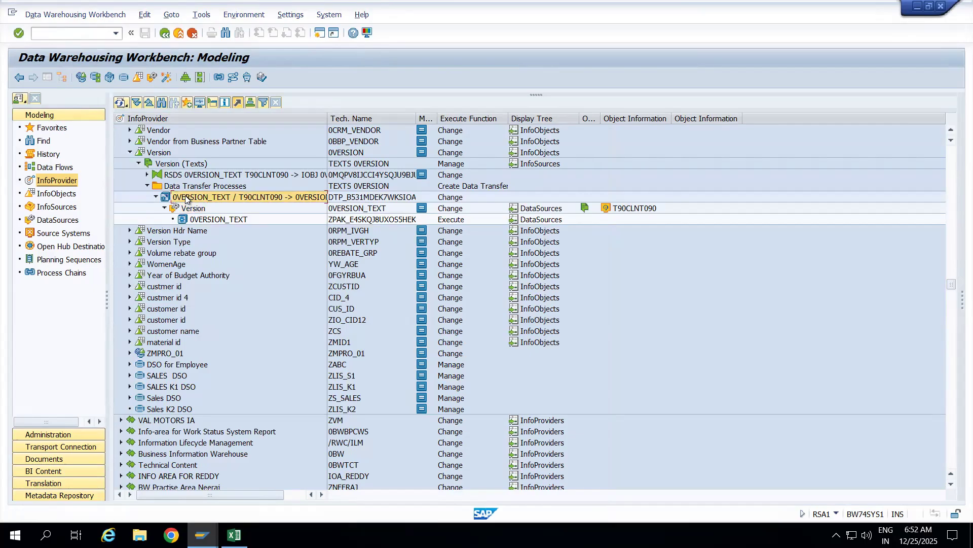
pyautogui.doubleClick(186, 198)
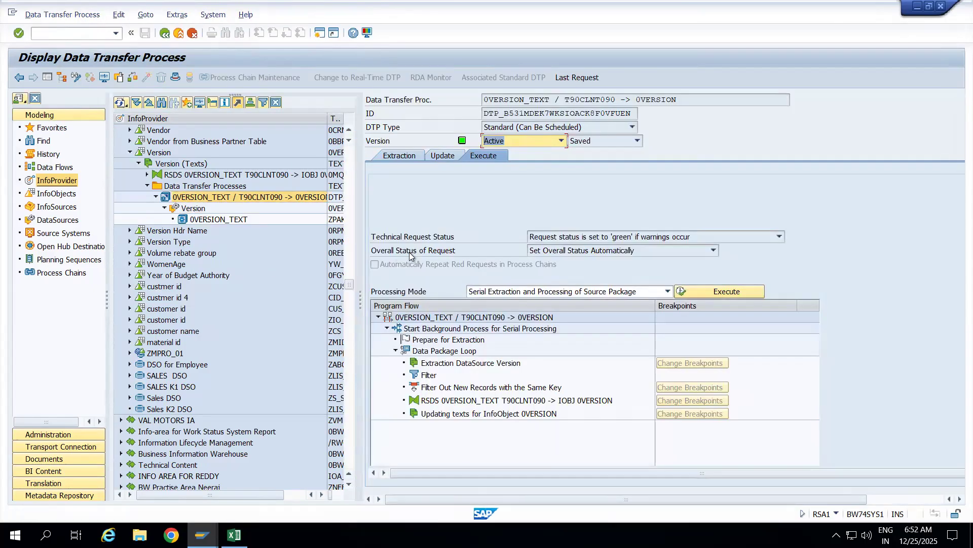
pyautogui.click(404, 156)
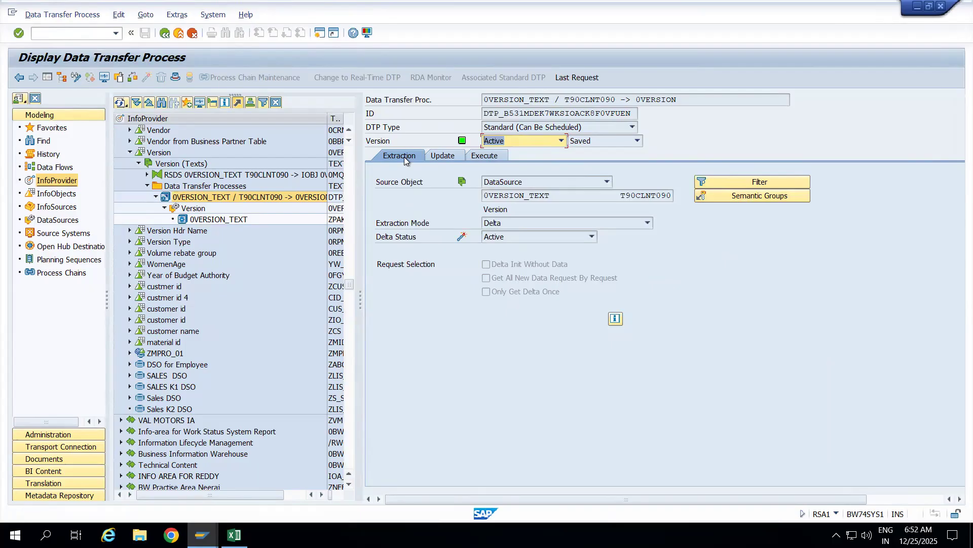
pyautogui.click(178, 34)
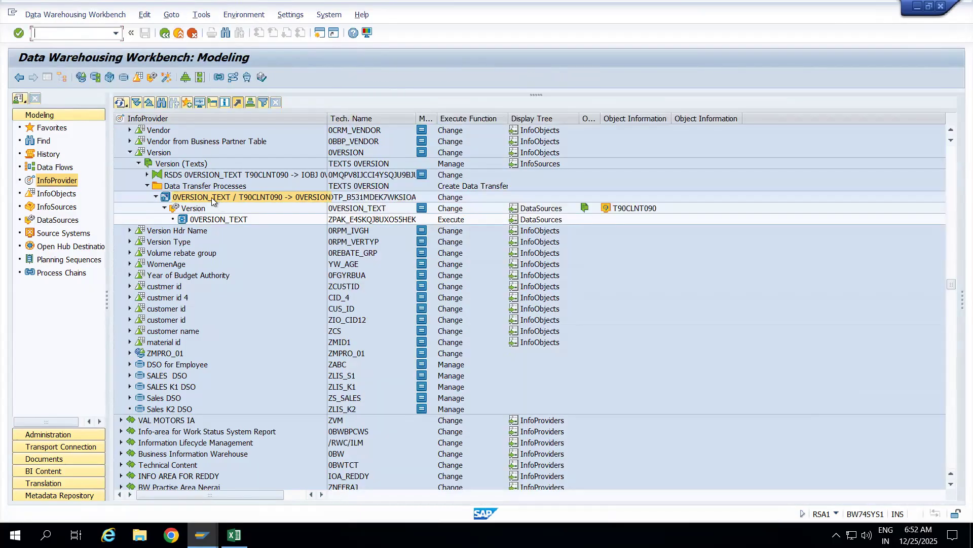
# - Copy the 0VERSION_TEXT data transfer process, set the copy's extraction mode to Full and activate it
pyautogui.rightClick(212, 199)
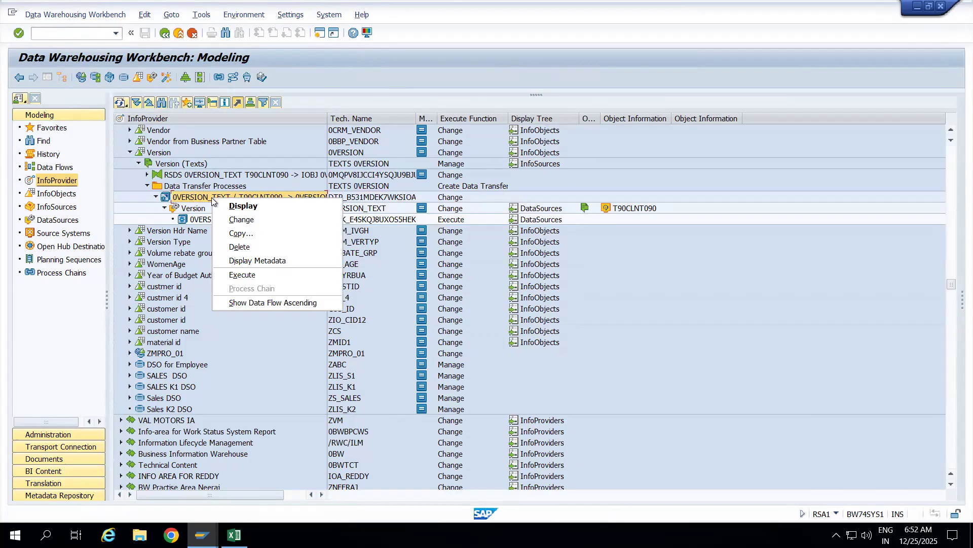
pyautogui.click(248, 233)
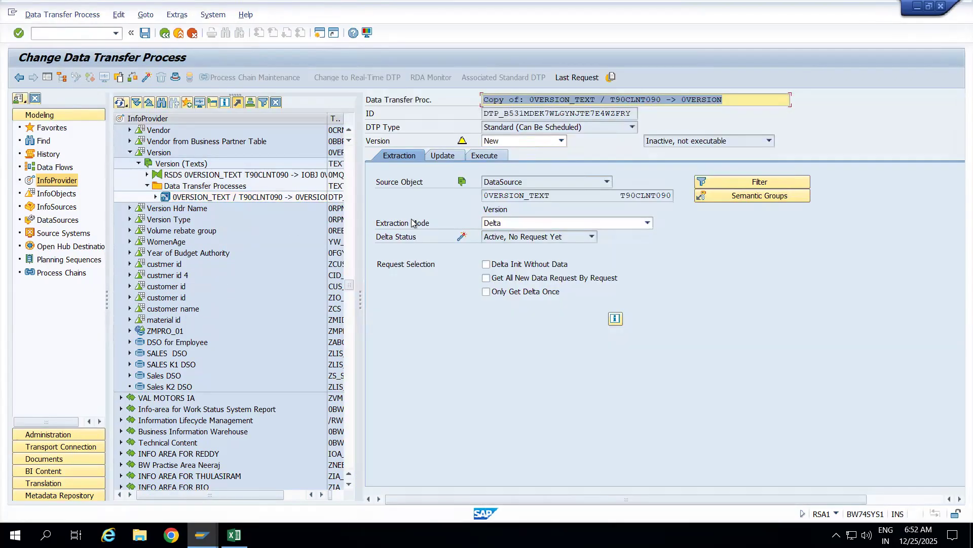
pyautogui.click(507, 226)
pyautogui.click(504, 235)
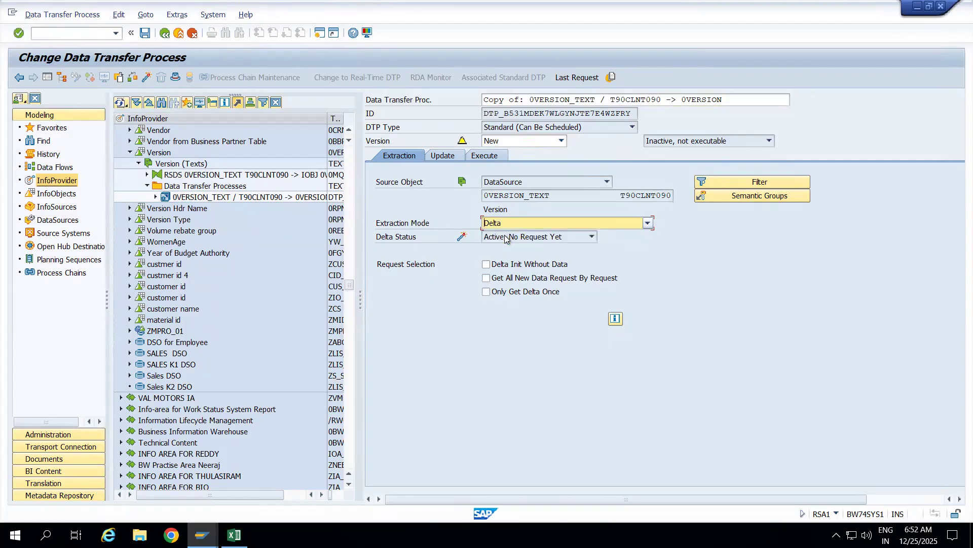
pyautogui.click(146, 77)
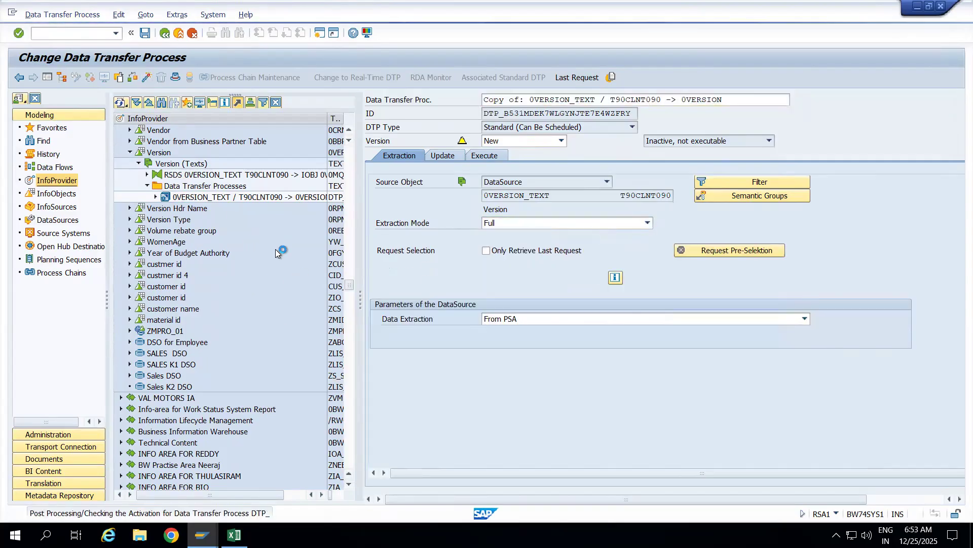
pyautogui.click(291, 252)
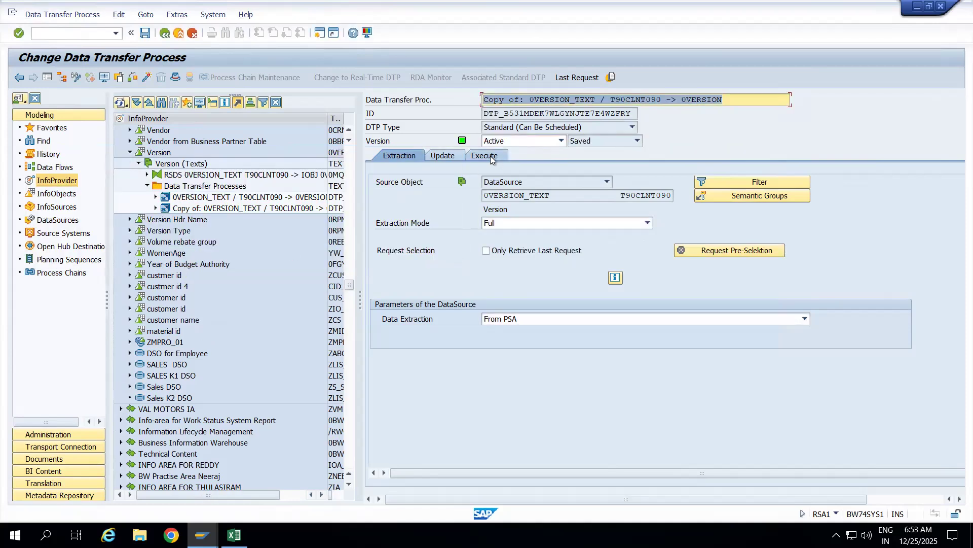
# - Hide the InfoProvider tree and examine the available options for data extraction and extraction mode in the copied data transfer process
pyautogui.click(47, 78)
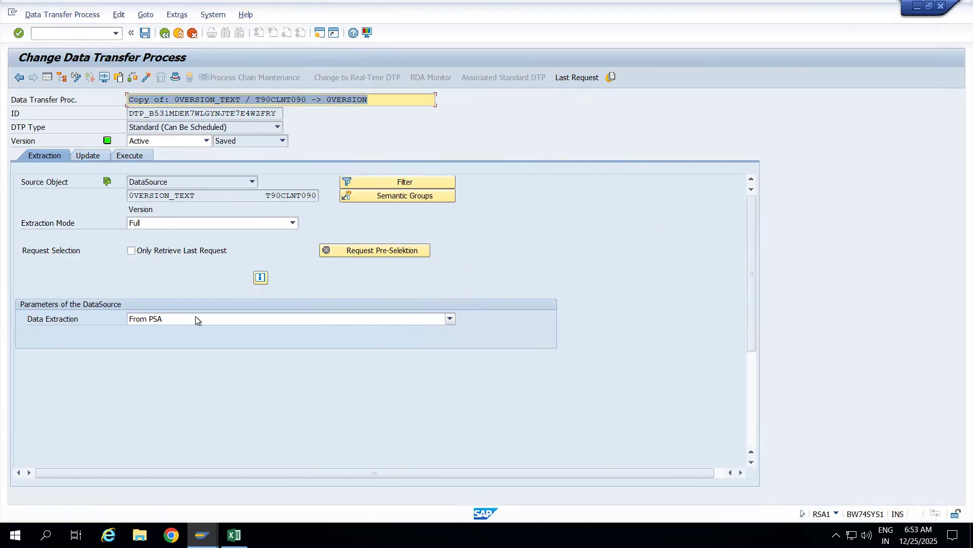
pyautogui.click(196, 316)
pyautogui.click(93, 338)
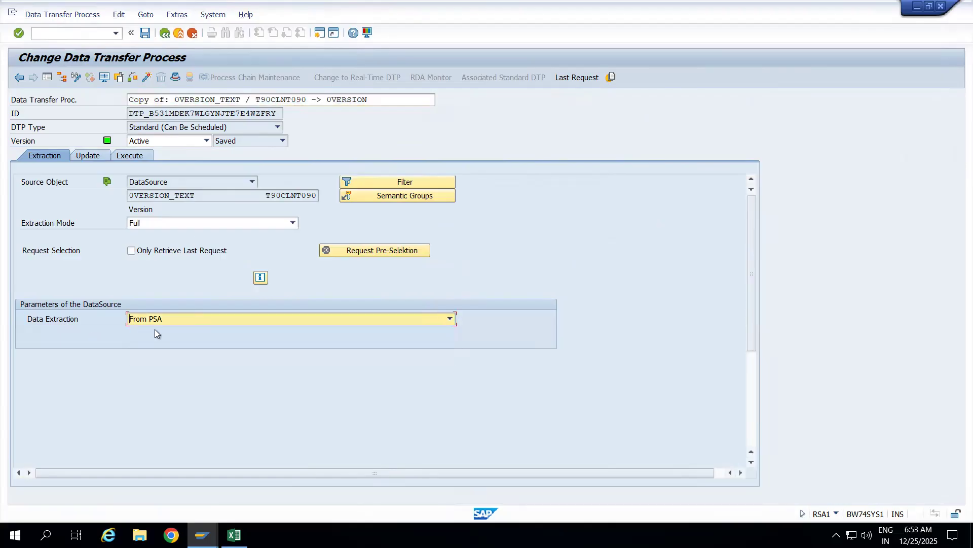
pyautogui.click(179, 319)
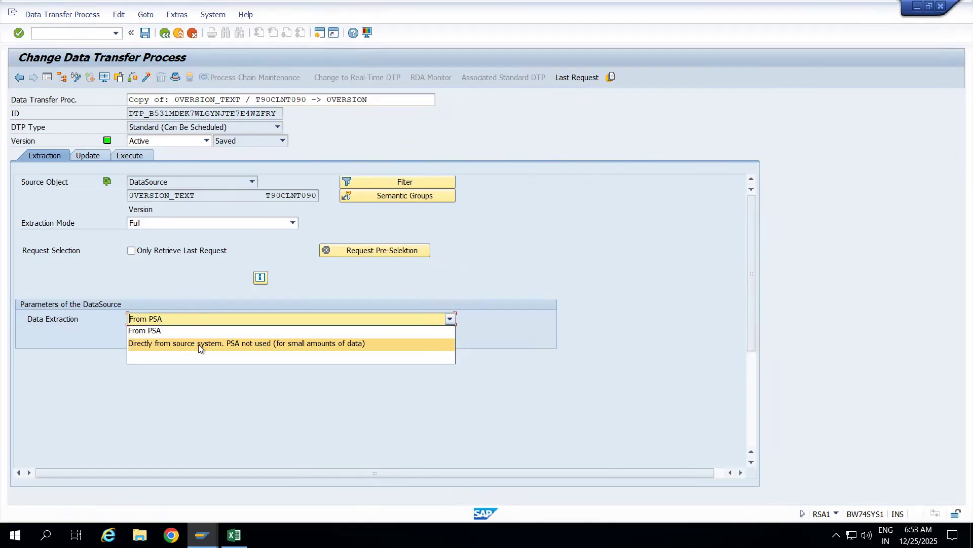
pyautogui.click(90, 336)
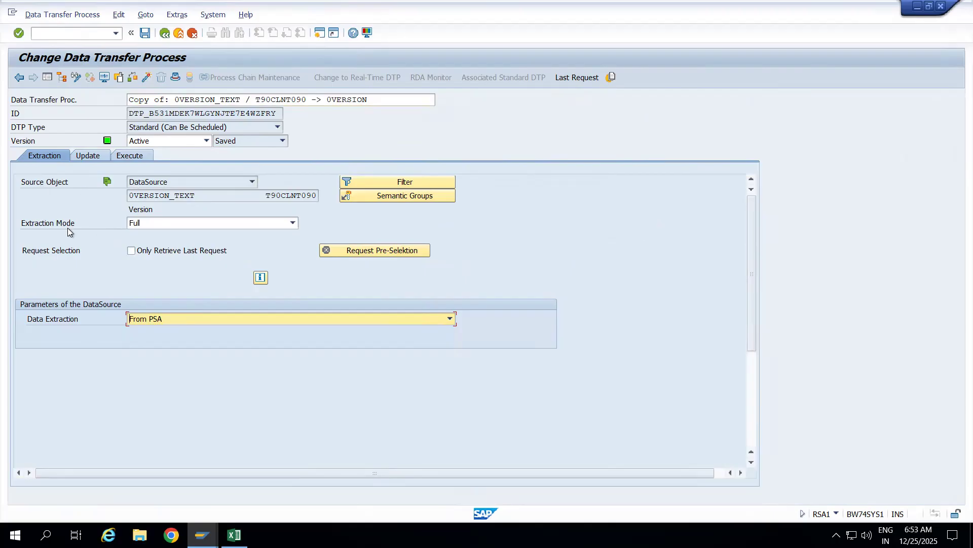
pyautogui.click(293, 222)
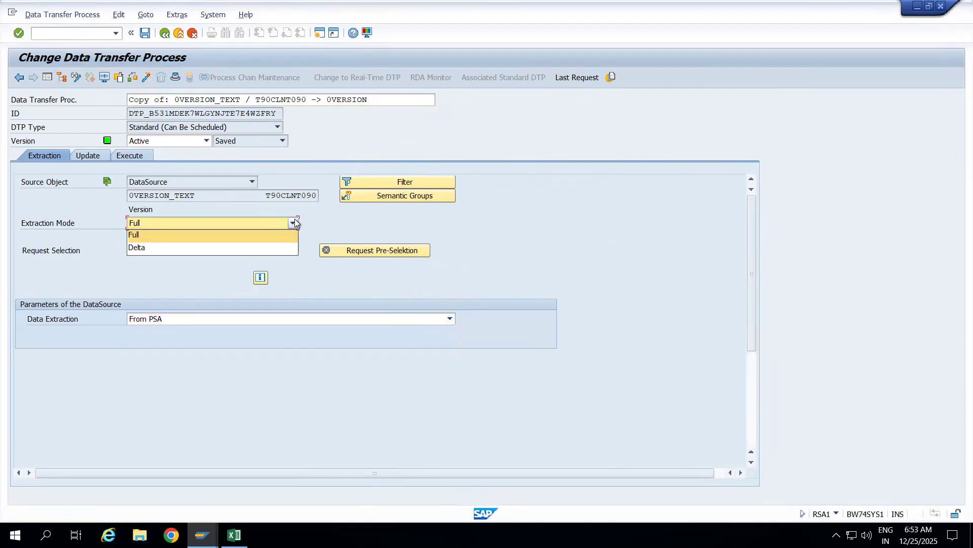
pyautogui.click(65, 200)
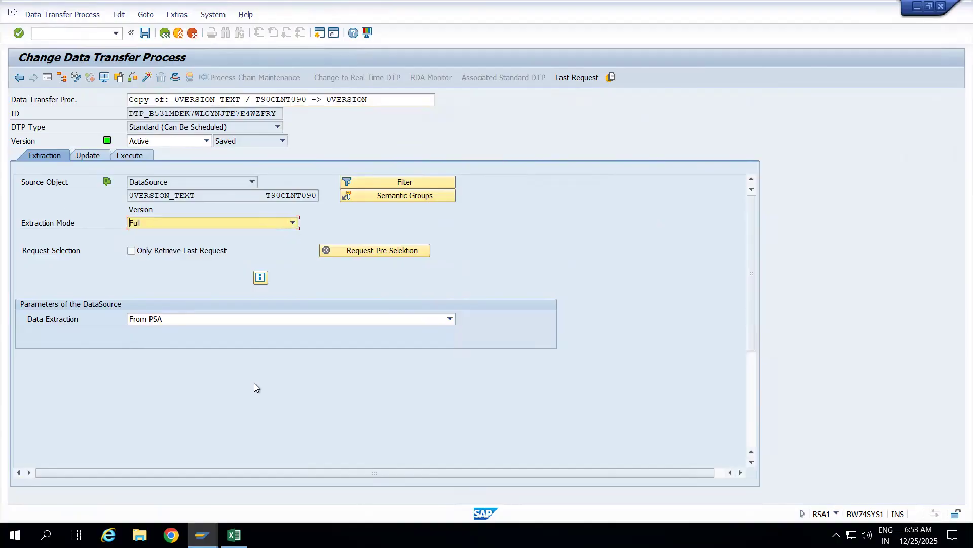
# - Switch to the Excel notes and enter Extraction Mode in B31, Full in C31 and Delta in C34
pyautogui.click(234, 535)
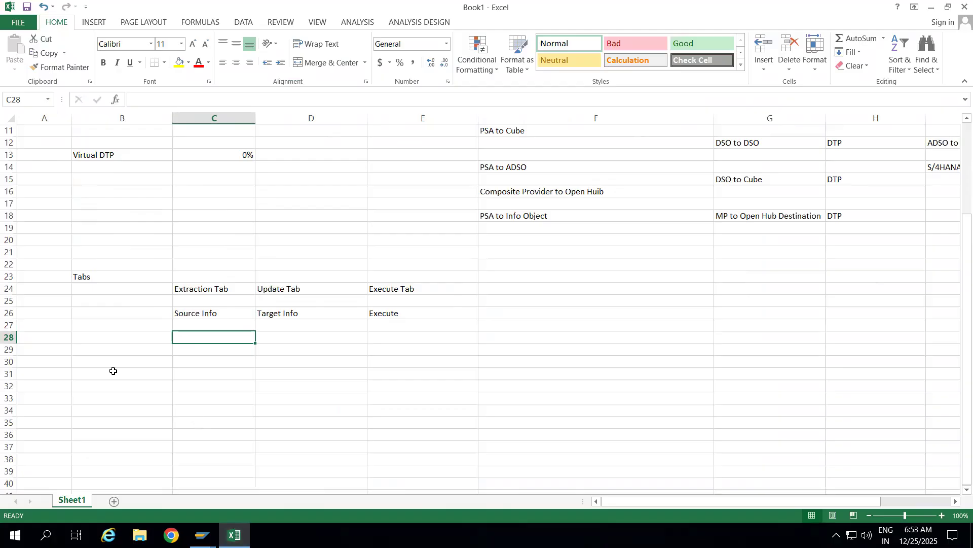
pyautogui.click(114, 371)
pyautogui.write('Extr')
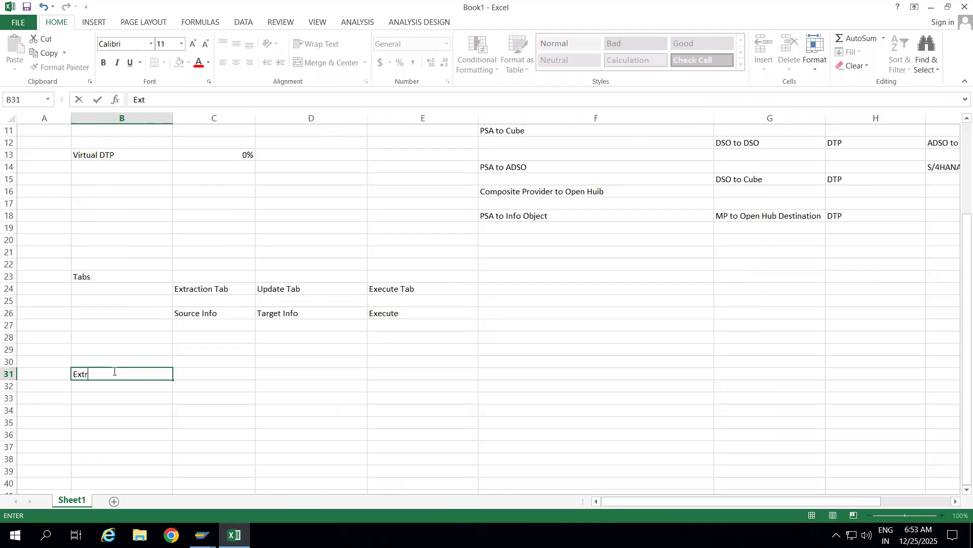
pyautogui.write('action Mode')
pyautogui.click(225, 375)
pyautogui.write('Full')
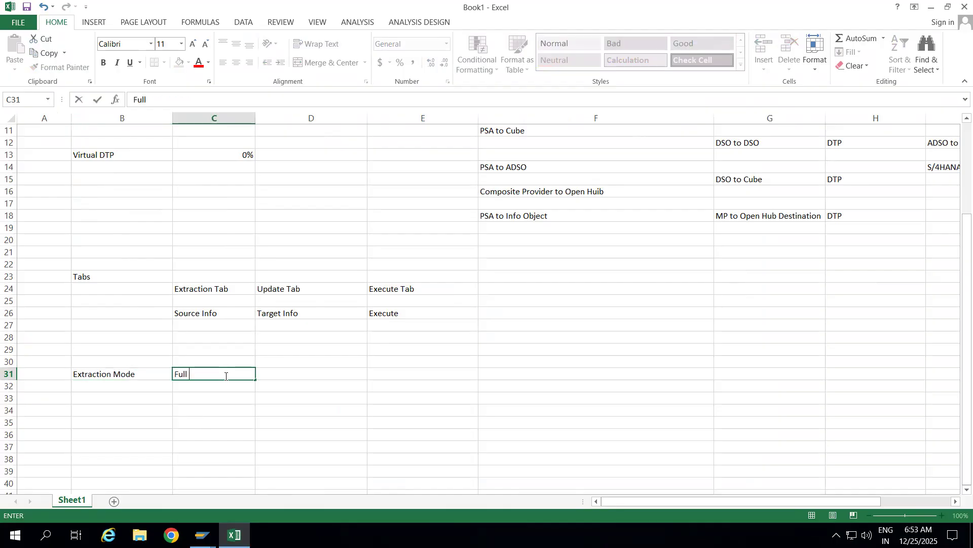
pyautogui.click(191, 409)
pyautogui.write('Delta')
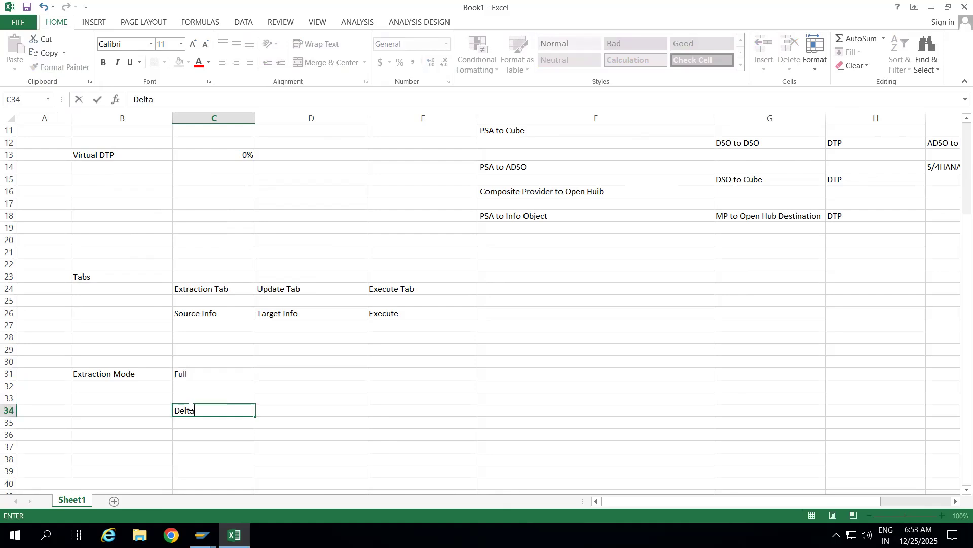
pyautogui.click(278, 409)
# - Describe Full mode in D31 as "It will bring all the request data from PSA" and widen column D to fit
pyautogui.hotkey('alt', 'Tab')
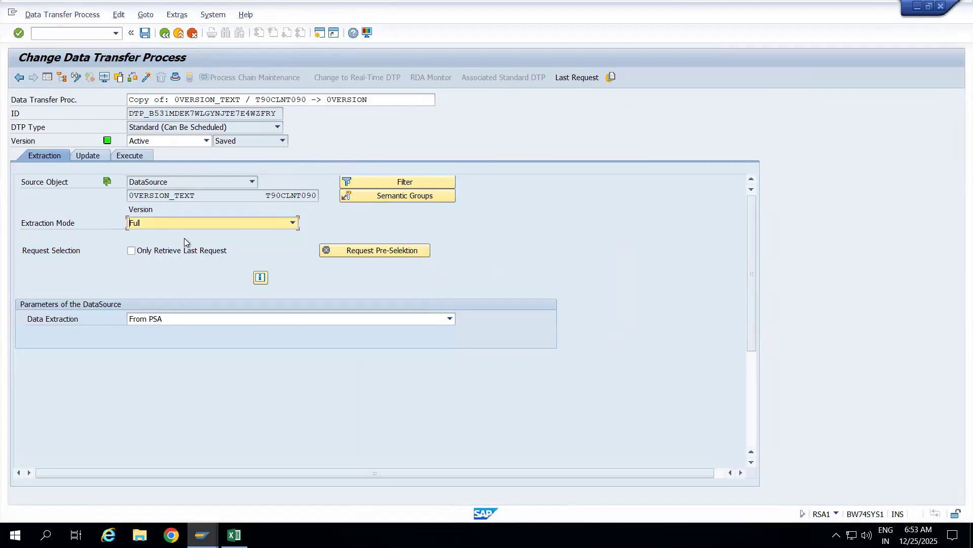
pyautogui.hotkey('alt', 'Tab')
pyautogui.click(274, 376)
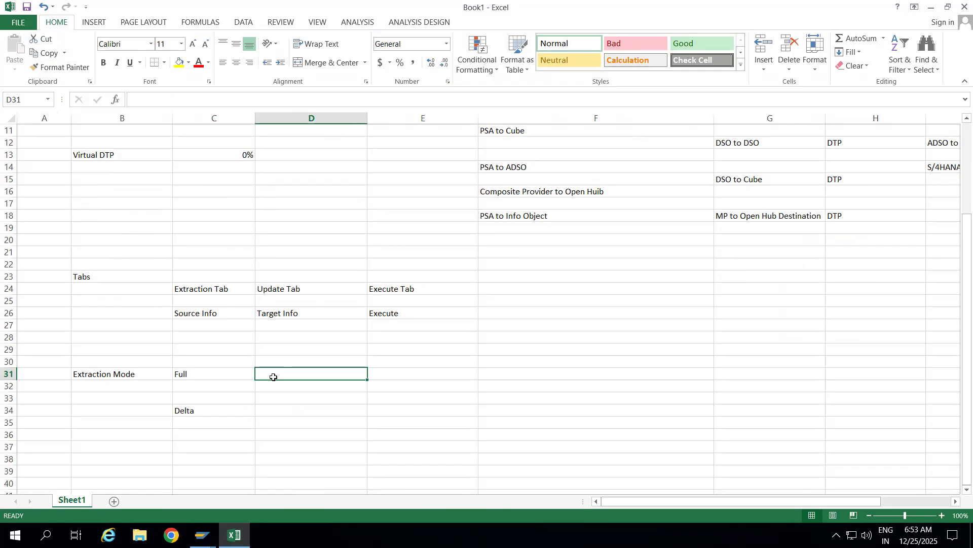
pyautogui.write('It w')
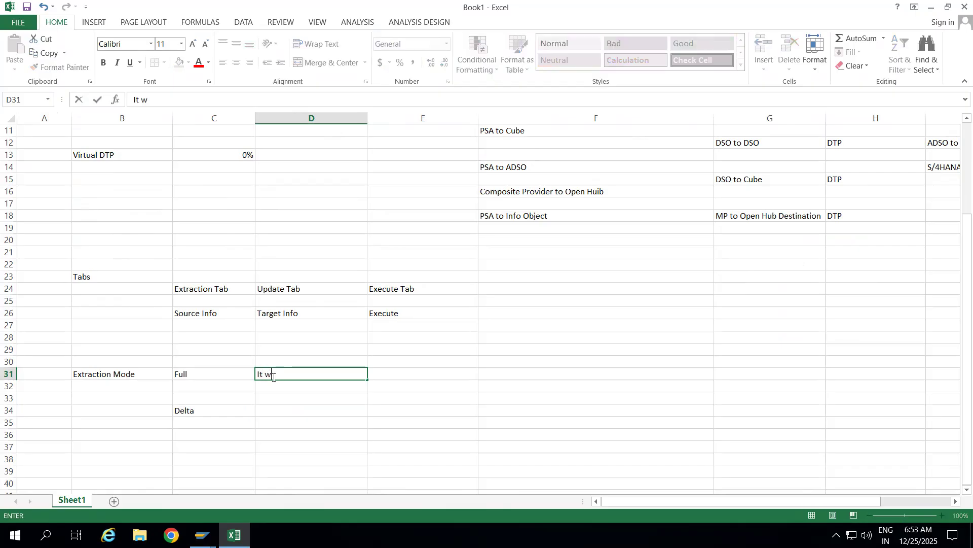
pyautogui.write('ill bring all the requ')
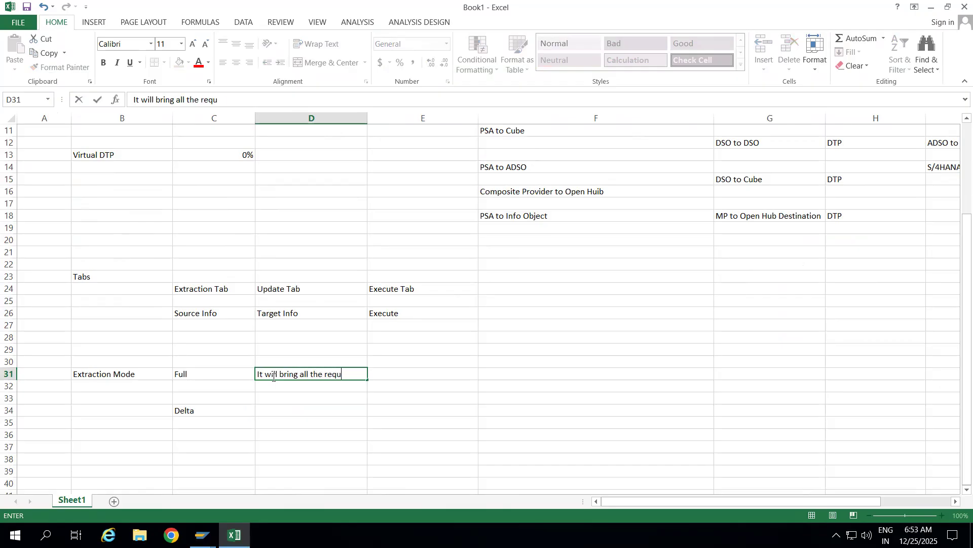
pyautogui.write('est data from PSA')
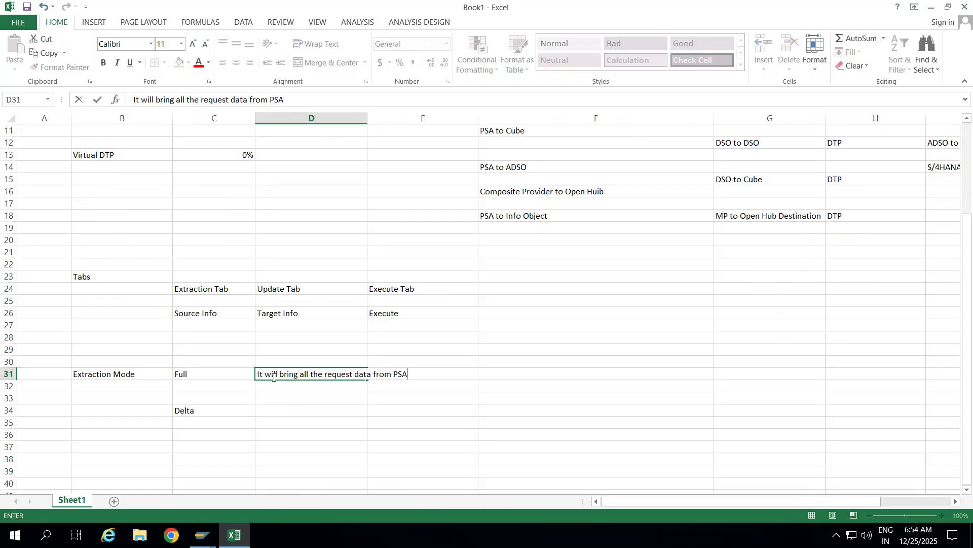
pyautogui.click(430, 341)
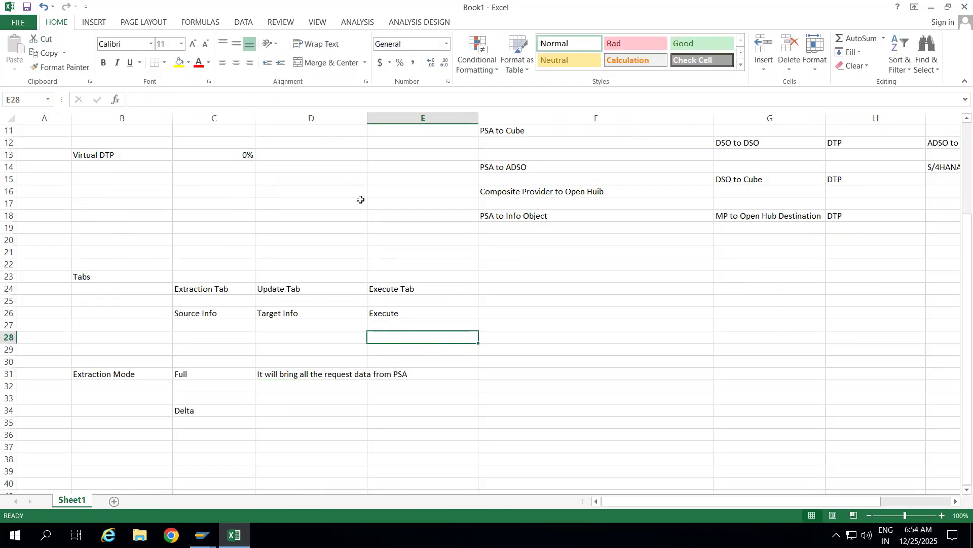
pyautogui.moveTo(367, 116); pyautogui.dragTo(422, 115)
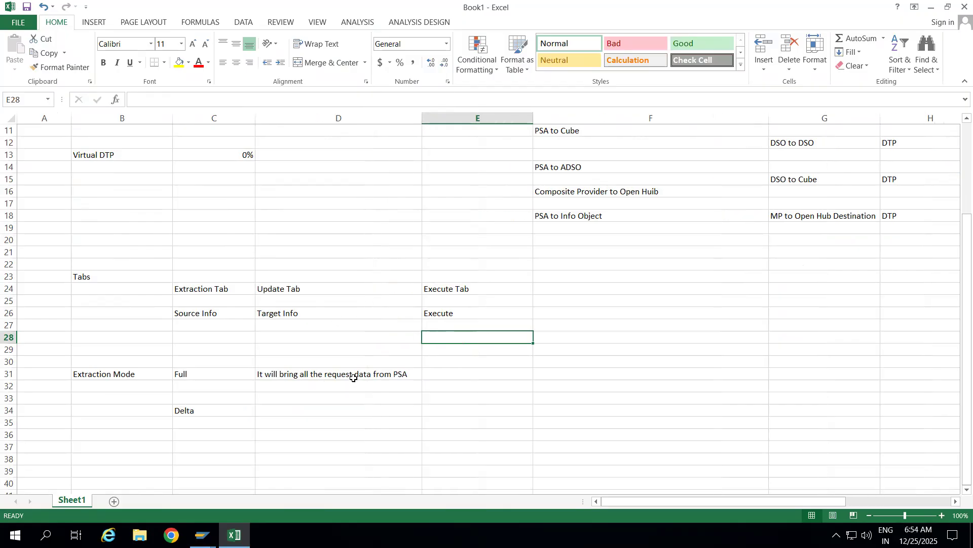
pyautogui.click(404, 376)
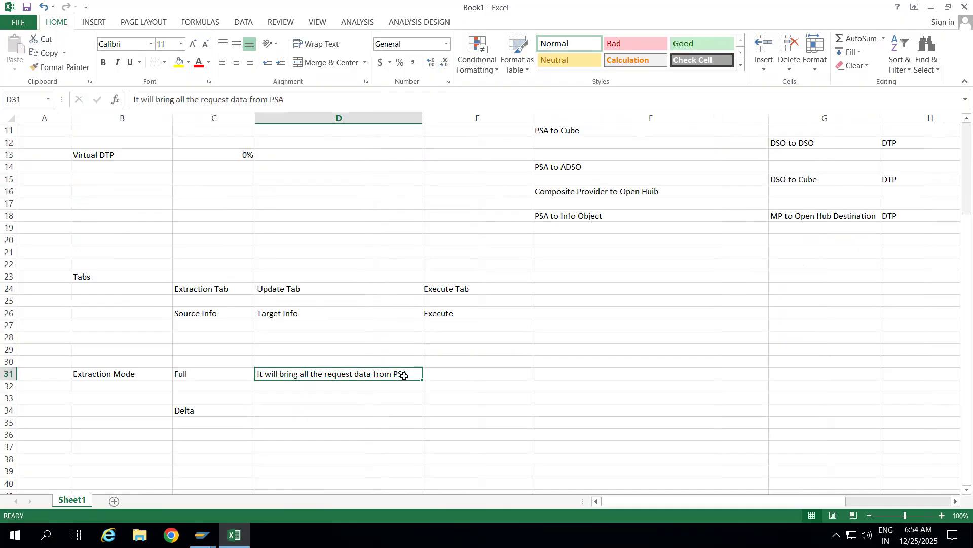
pyautogui.click(232, 372)
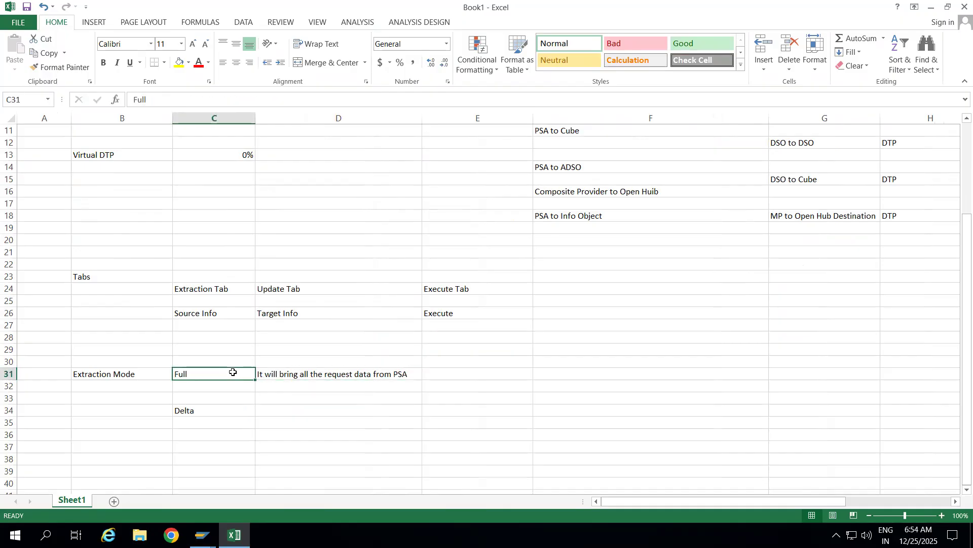
pyautogui.click(288, 376)
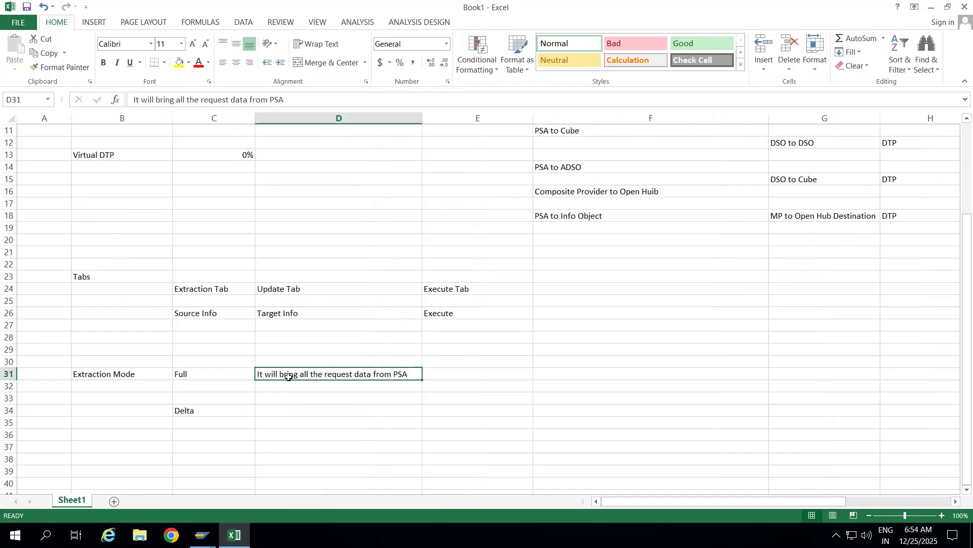
# - Describe Delta mode in D34 as "It will bring only whichever not uodated earlier" and widen column D to fit
pyautogui.click(268, 410)
pyautogui.write('W')
pyautogui.press('BackSpace')
pyautogui.write('It will bring only whichever not uodated earlier')
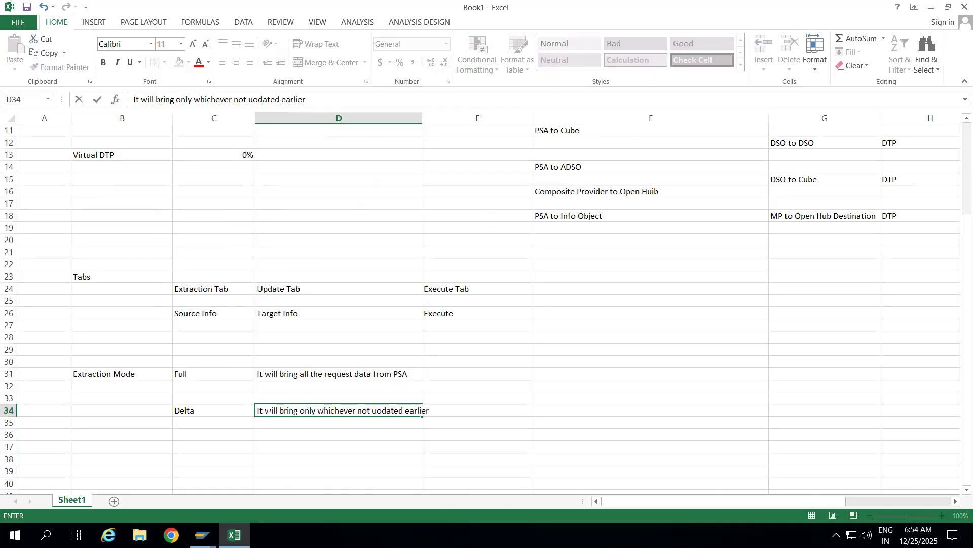
pyautogui.click(439, 372)
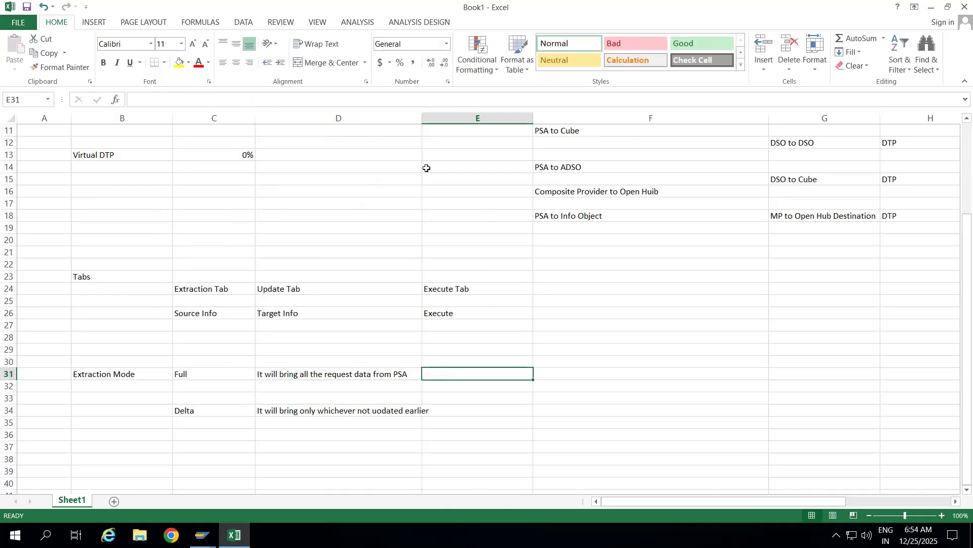
pyautogui.moveTo(424, 118); pyautogui.dragTo(443, 118)
pyautogui.click(306, 409)
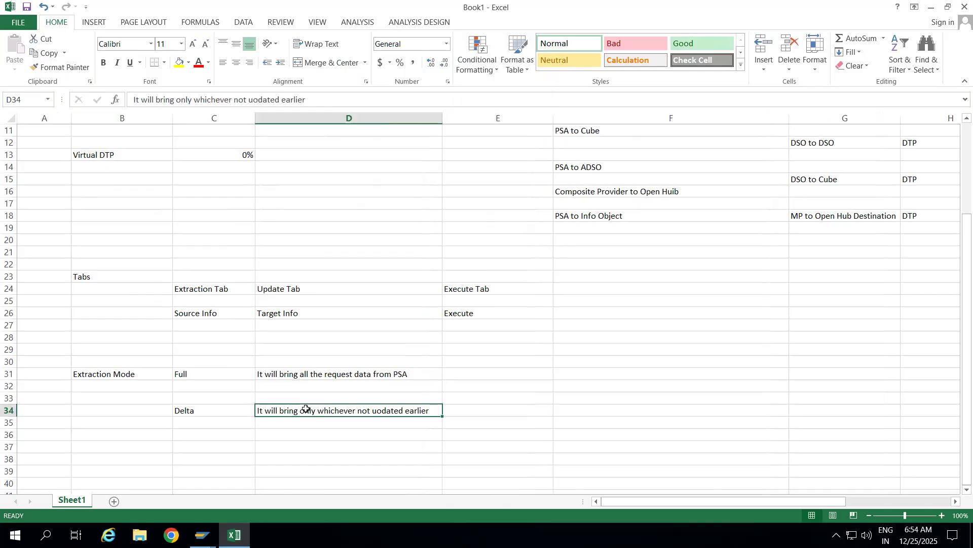
pyautogui.click(223, 411)
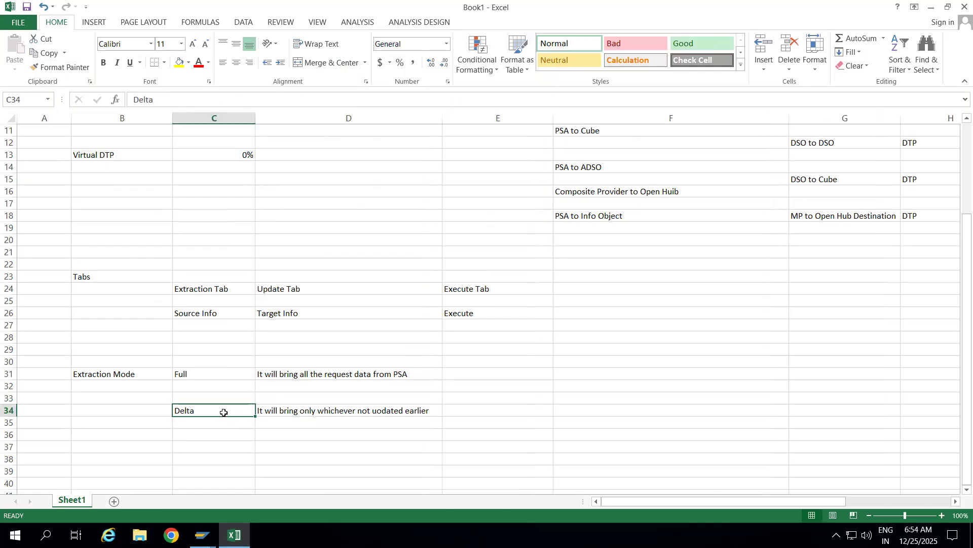
pyautogui.click(281, 411)
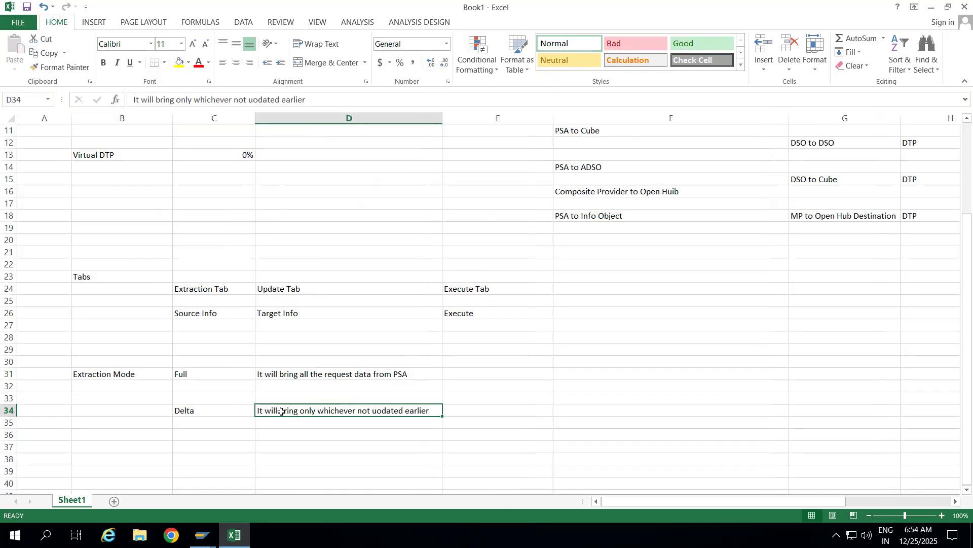
# - Switch to SAP, execute the copied 0VERSION_TEXT data transfer process and display its request monitor
pyautogui.hotkey('alt', 'Tab')
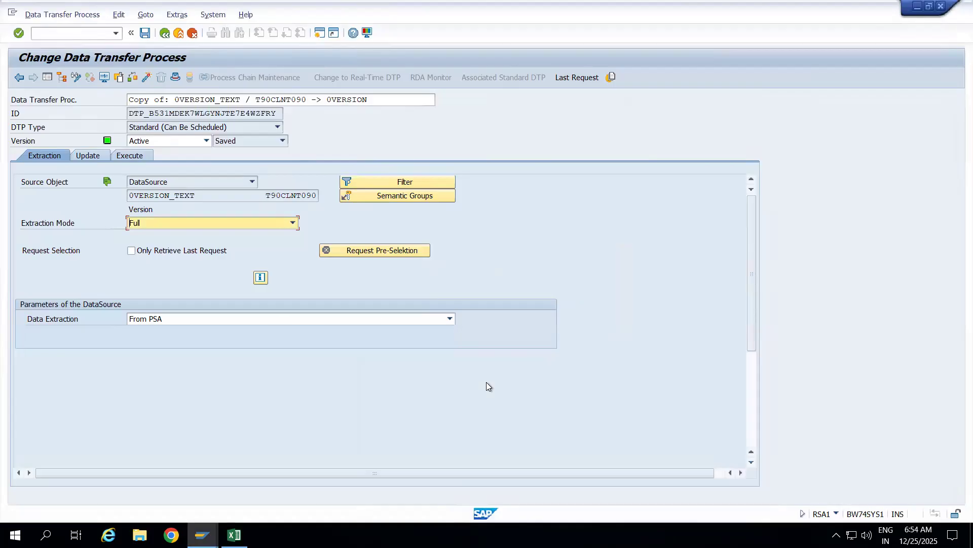
pyautogui.click(93, 156)
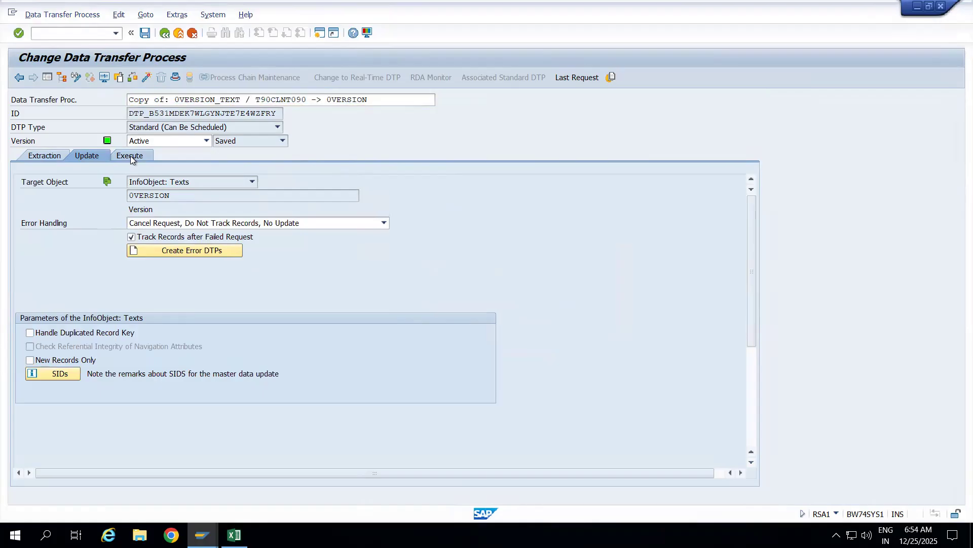
pyautogui.click(131, 158)
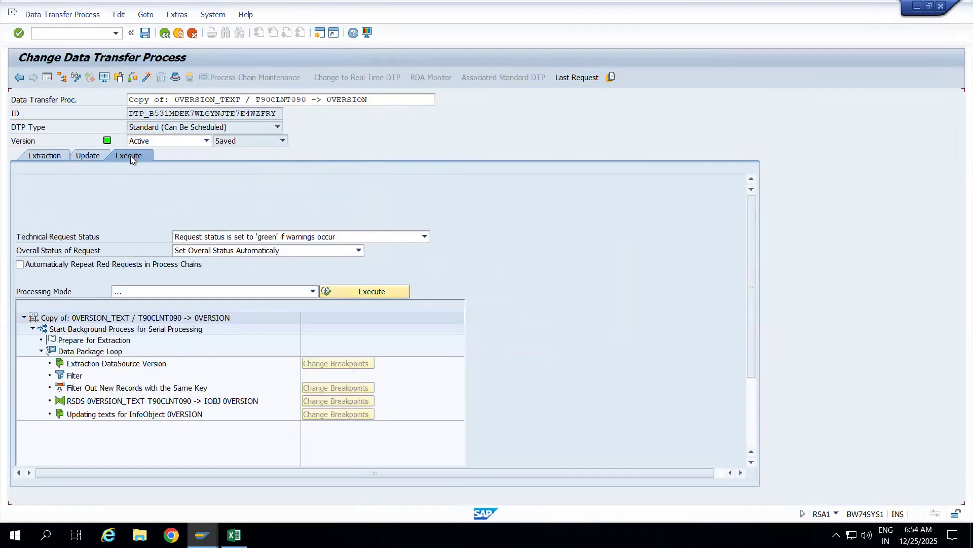
pyautogui.click(338, 294)
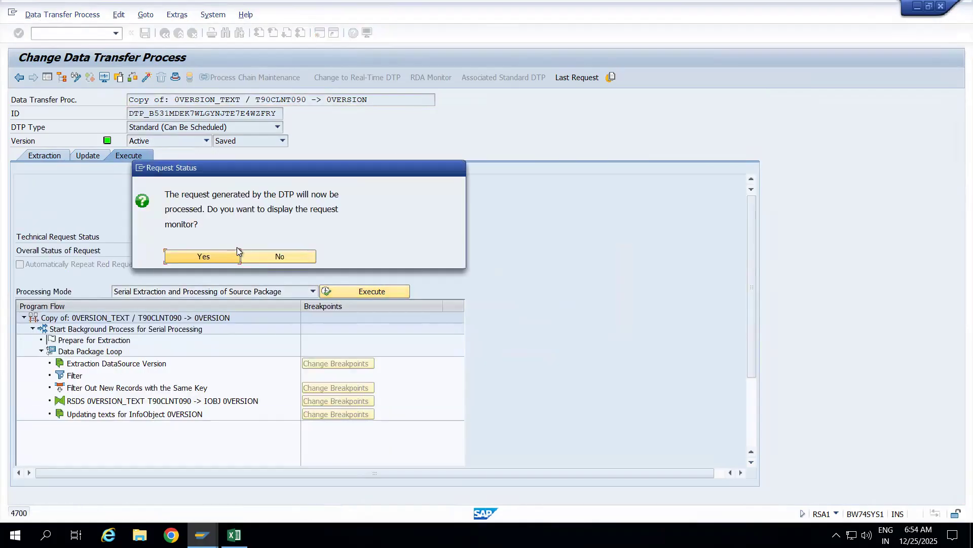
pyautogui.click(226, 259)
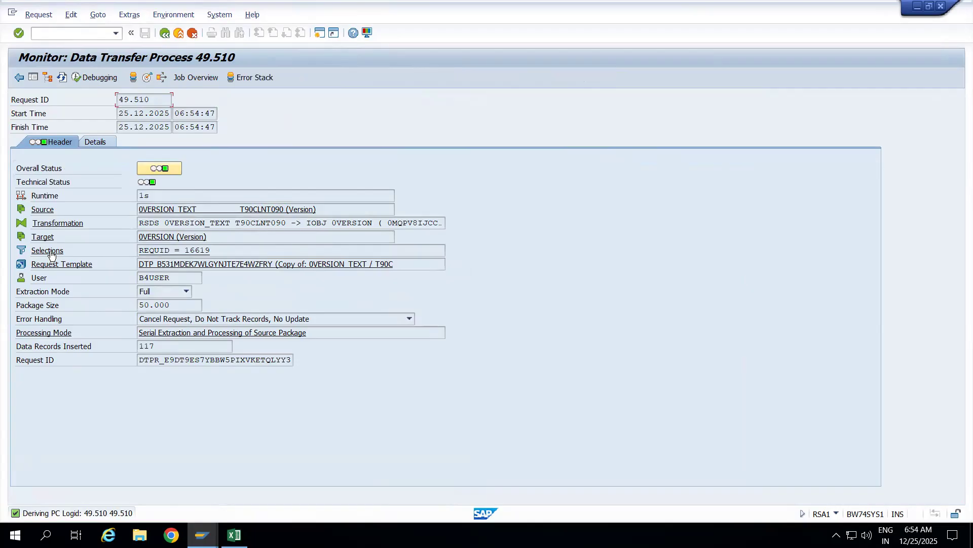
# - Open the monitored request's selections and examine the REQUID value picked up from the source
pyautogui.moveTo(158, 194); pyautogui.dragTo(116, 202)
pyautogui.click(44, 253)
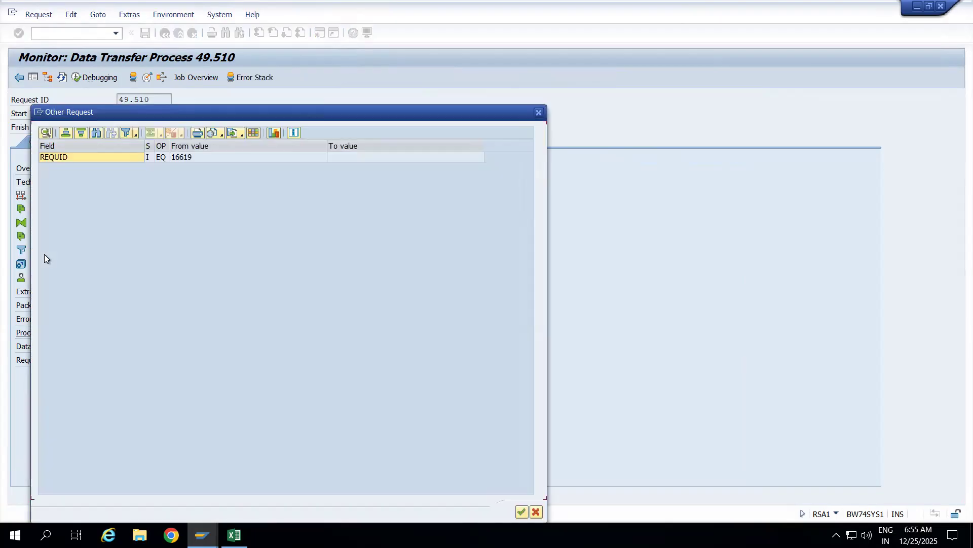
pyautogui.moveTo(175, 112); pyautogui.dragTo(379, 72)
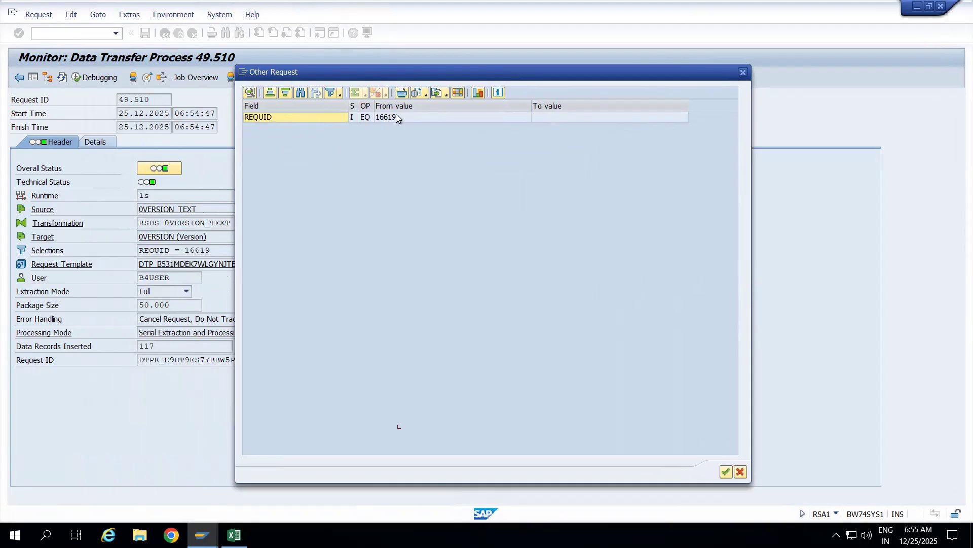
pyautogui.moveTo(349, 107); pyautogui.dragTo(312, 107)
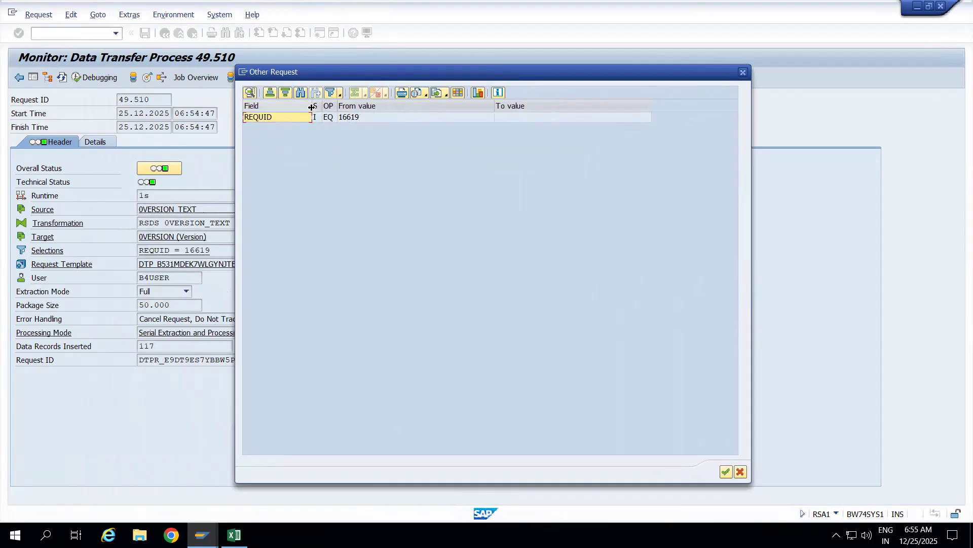
pyautogui.click(363, 118)
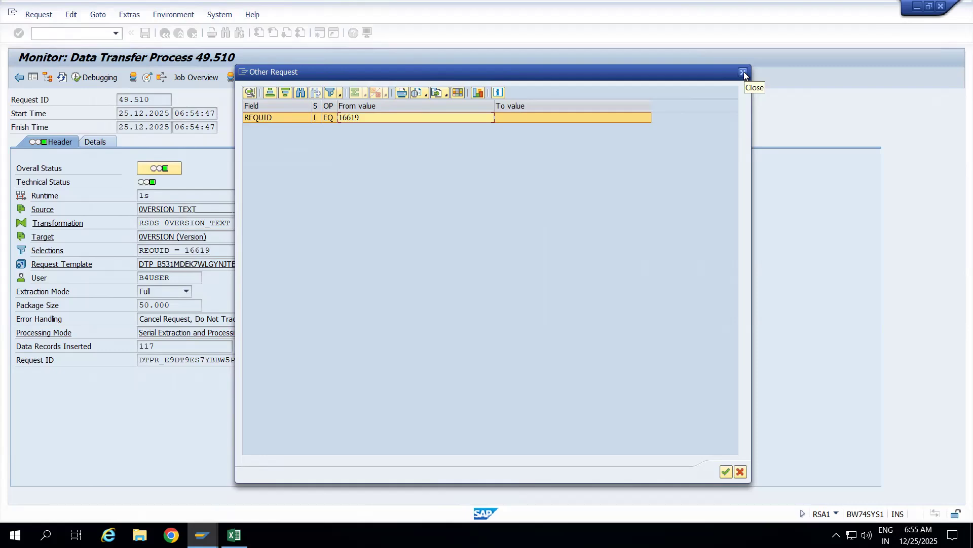
# - Capture the request monitor and its selection details with Snipping Tool, minimize the snip and close the selection details
pyautogui.press('super+r')
pyautogui.write('sni')
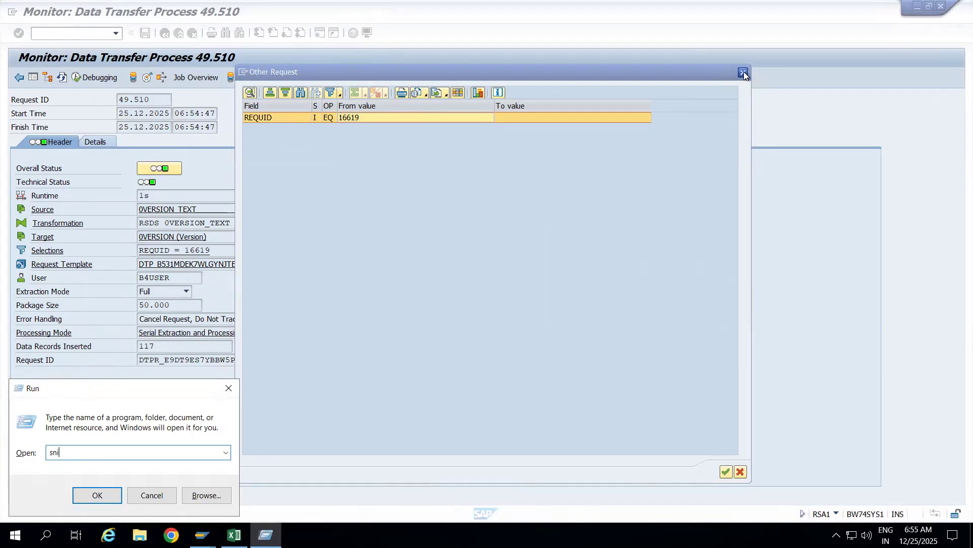
pyautogui.write('ppingtool')
pyautogui.press('Return')
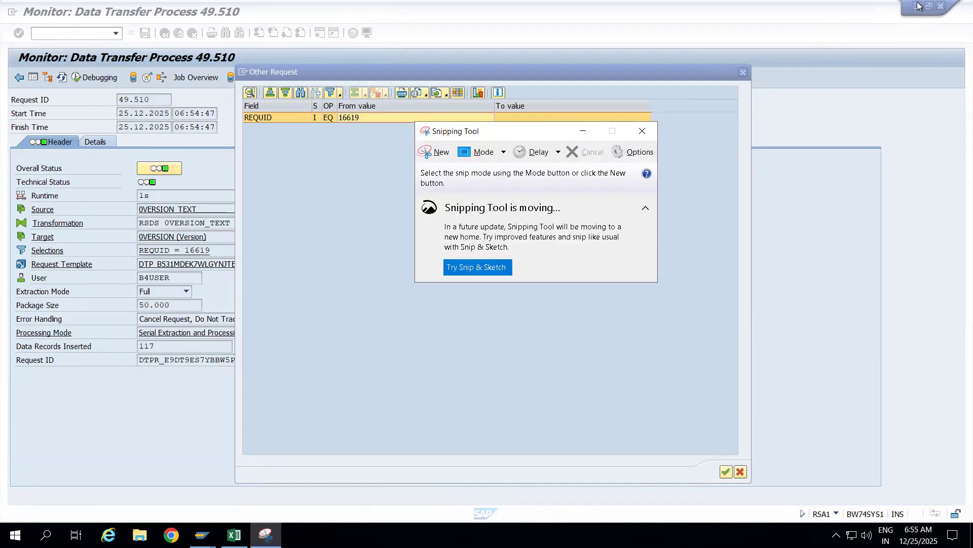
pyautogui.click(436, 152)
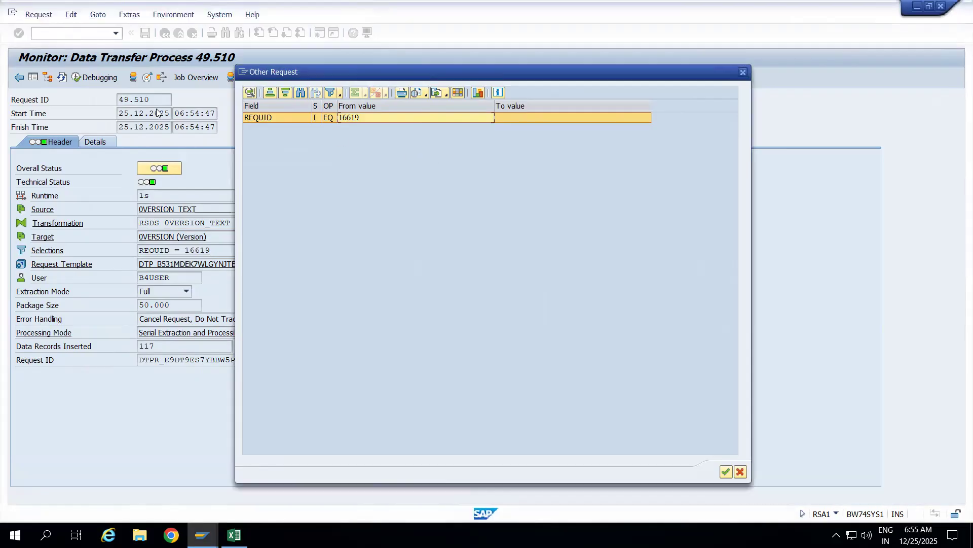
pyautogui.moveTo(4, 44); pyautogui.dragTo(583, 376)
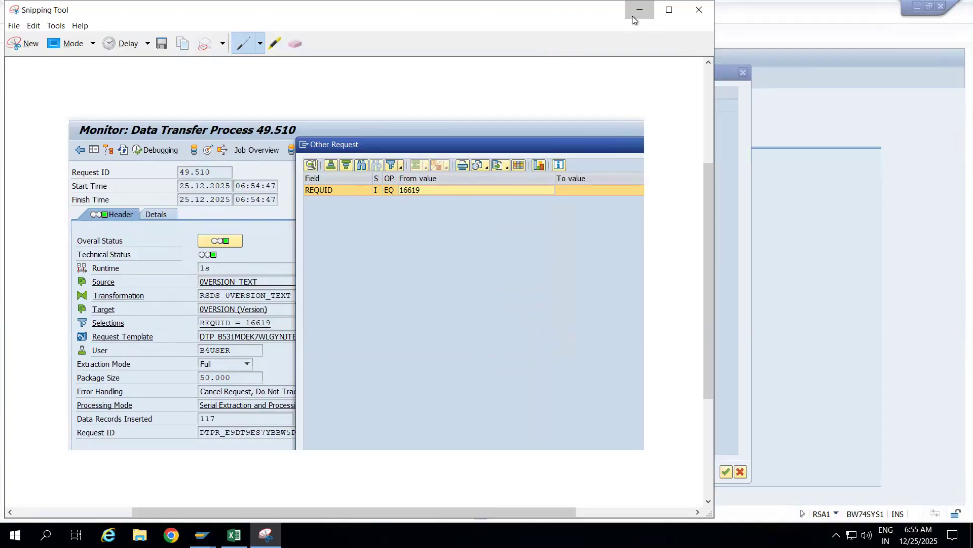
pyautogui.click(631, 16)
pyautogui.press('Escape')
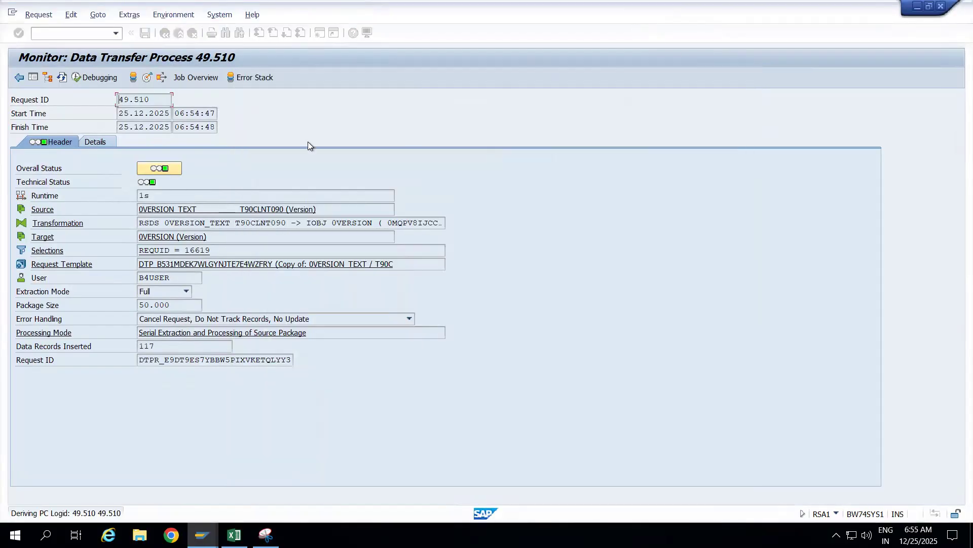
# - Return to the InfoProvider tree and display the PSA requests of the Version DataSource under the original 0VERSION_TEXT data transfer process
pyautogui.click(164, 33)
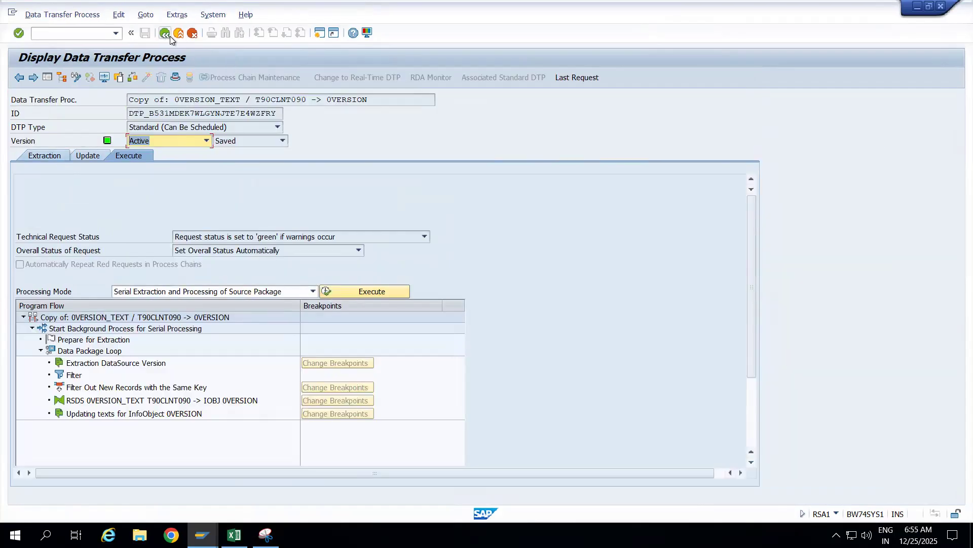
pyautogui.click(177, 34)
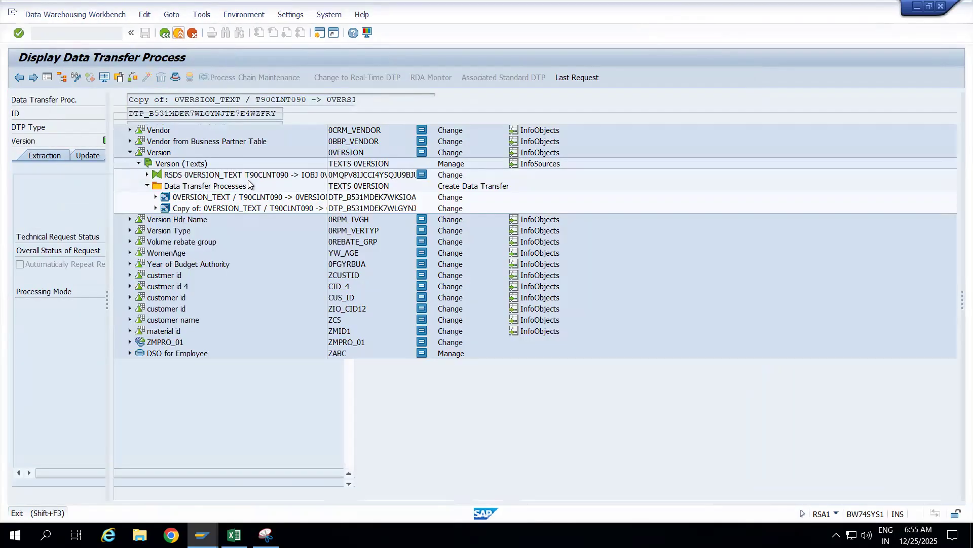
pyautogui.click(157, 197)
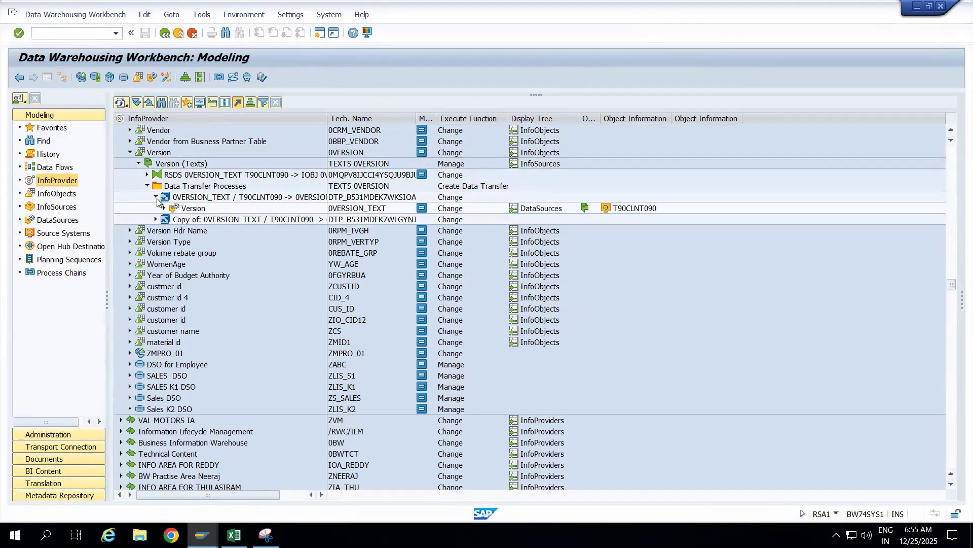
pyautogui.rightClick(202, 211)
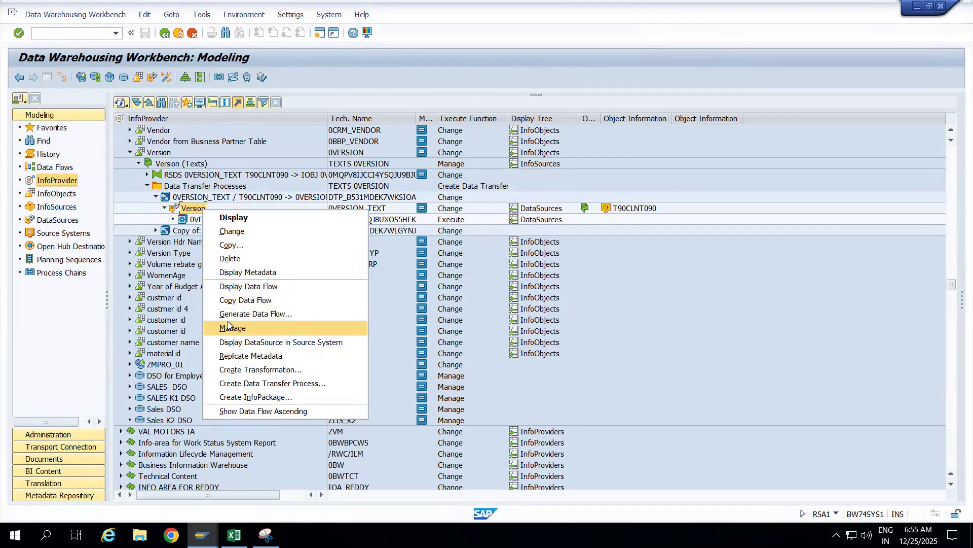
pyautogui.click(233, 328)
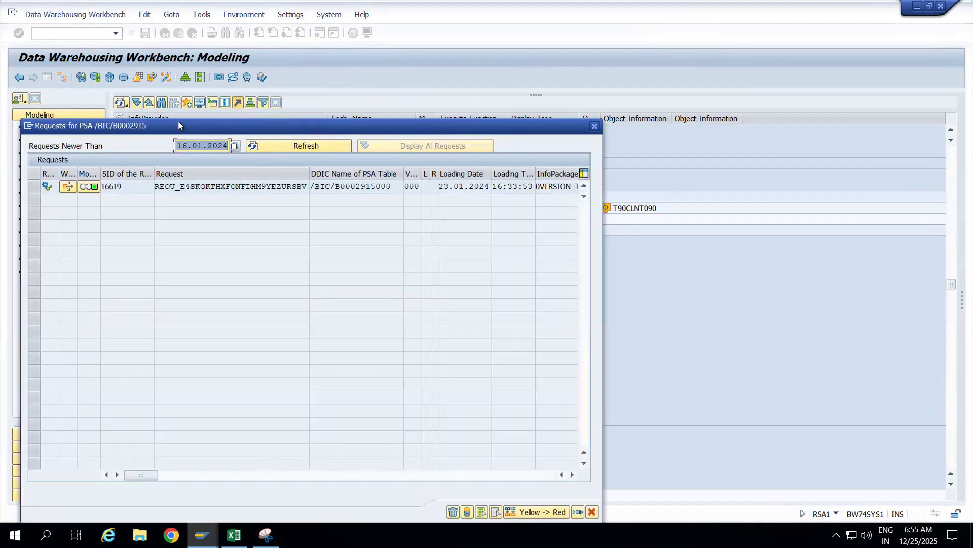
pyautogui.moveTo(186, 127); pyautogui.dragTo(233, 53)
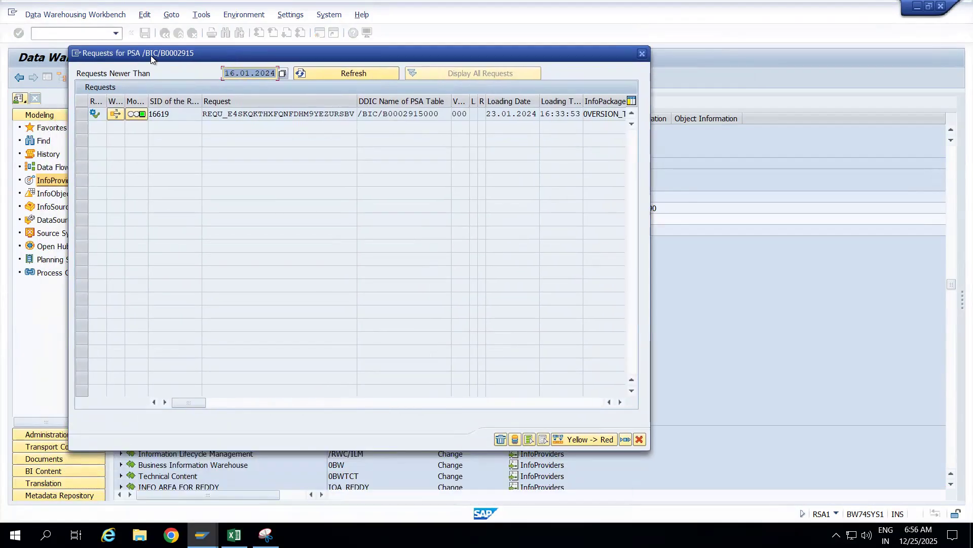
# - Compare the SID of the listed PSA request with the REQUID in the earlier snip, and close the request list
pyautogui.click(321, 71)
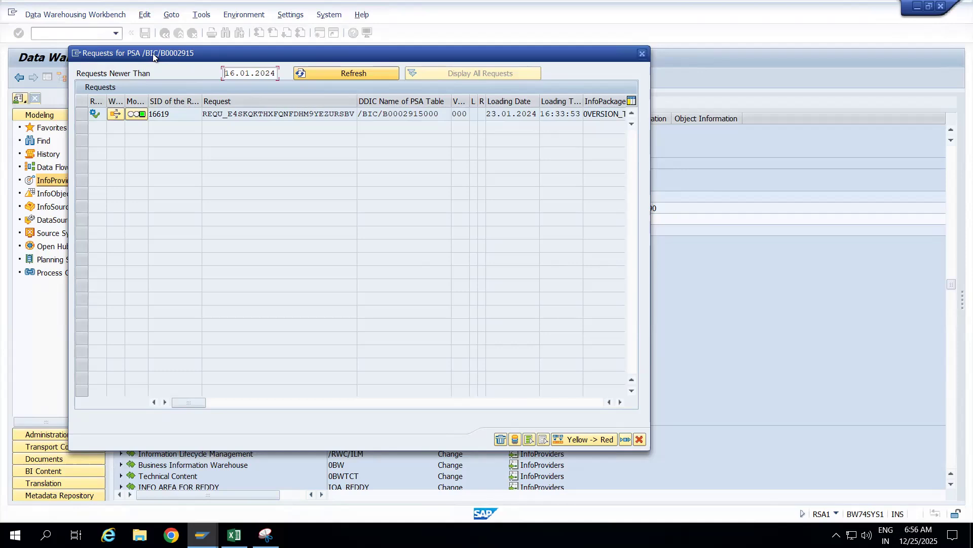
pyautogui.click(266, 535)
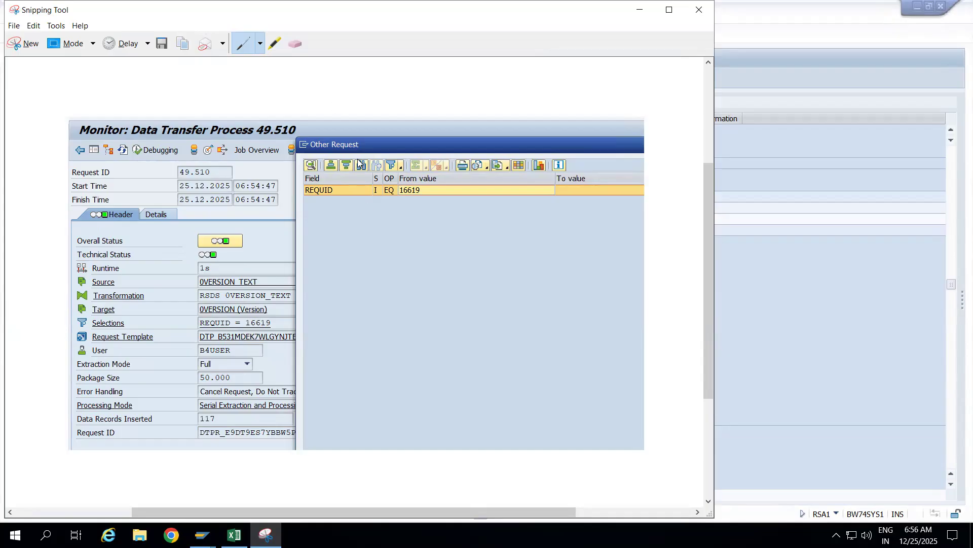
pyautogui.hotkey('alt', 'Tab')
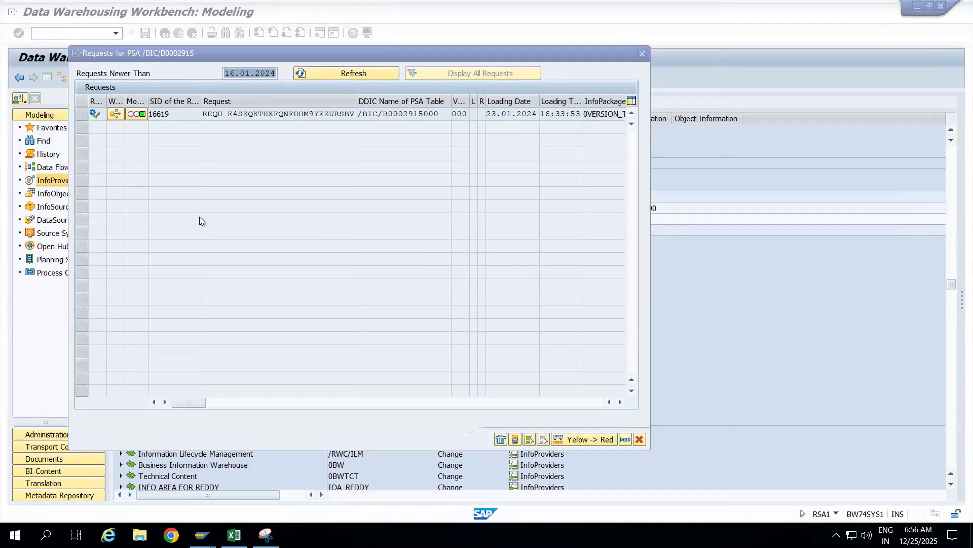
pyautogui.click(172, 112)
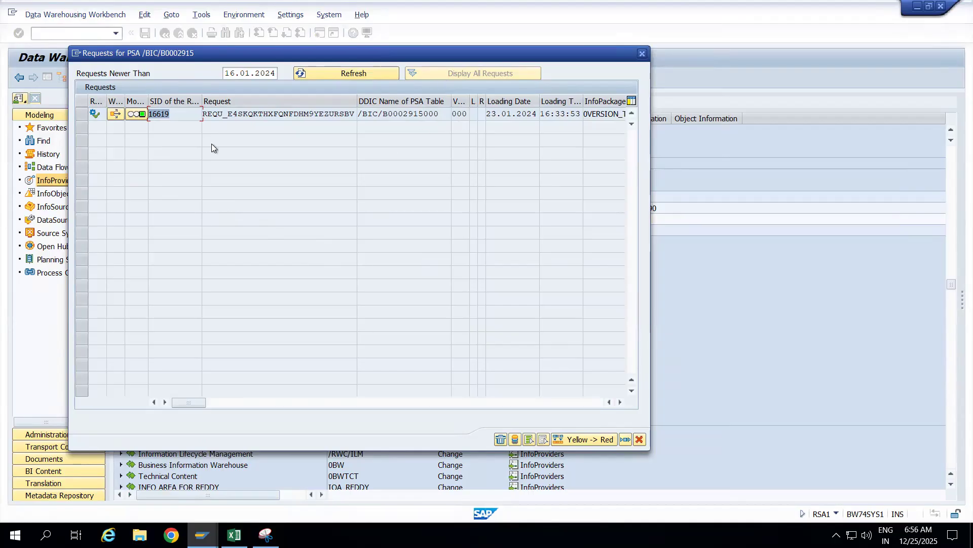
pyautogui.click(173, 116)
pyautogui.click(174, 115)
pyautogui.moveTo(174, 115); pyautogui.dragTo(150, 113)
pyautogui.click(175, 116)
pyautogui.click(641, 54)
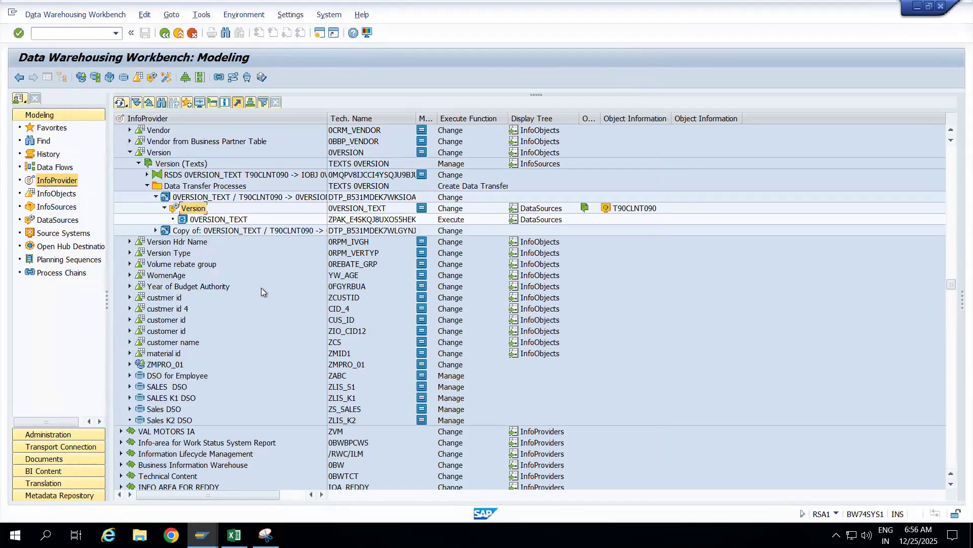
# - Start an immediate data load with the 0VERSION_TEXT InfoPackage and examine the load request's header details in its monitor
pyautogui.doubleClick(204, 220)
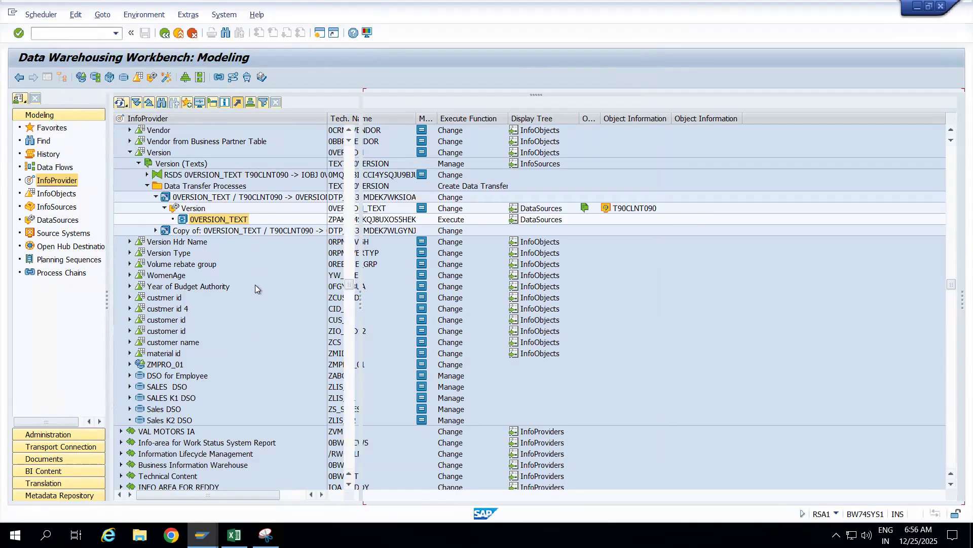
pyautogui.click(416, 302)
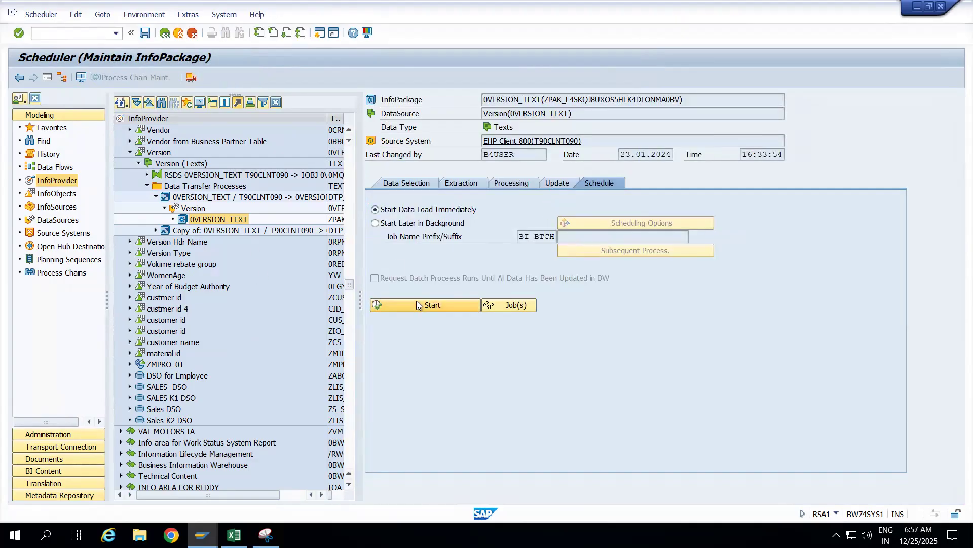
pyautogui.click(81, 77)
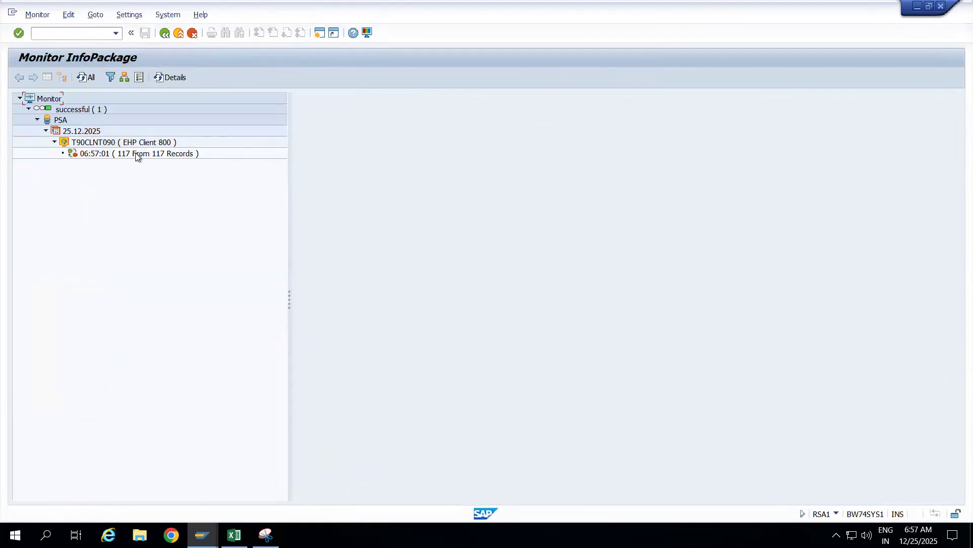
pyautogui.click(136, 153)
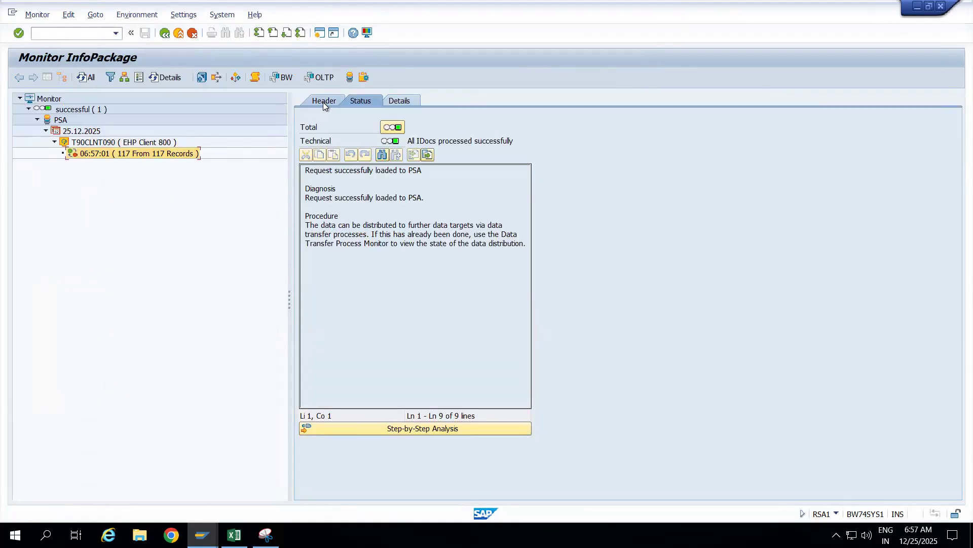
pyautogui.click(323, 101)
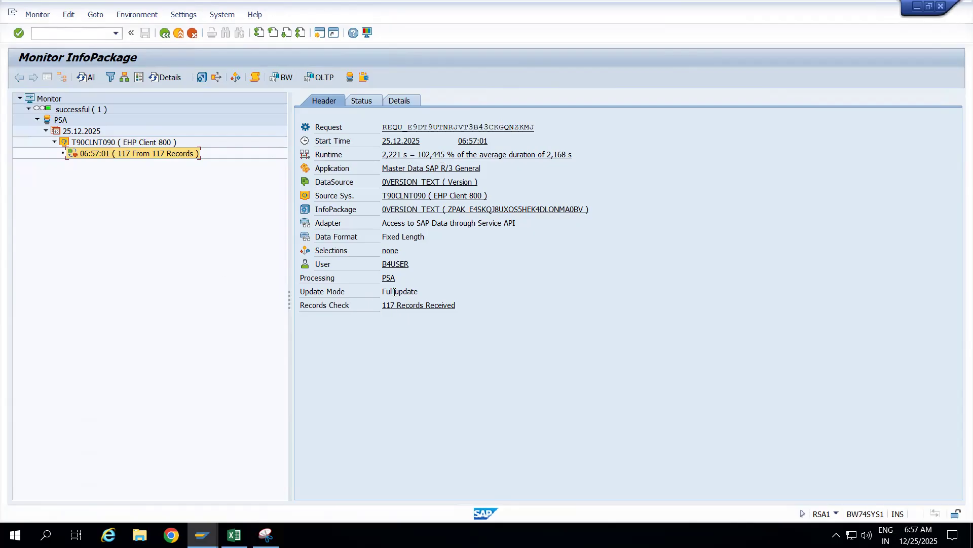
# - Return to the scheduler, start the 0VERSION_TEXT InfoPackage load a second time and go back to the InfoProvider tree
pyautogui.click(178, 34)
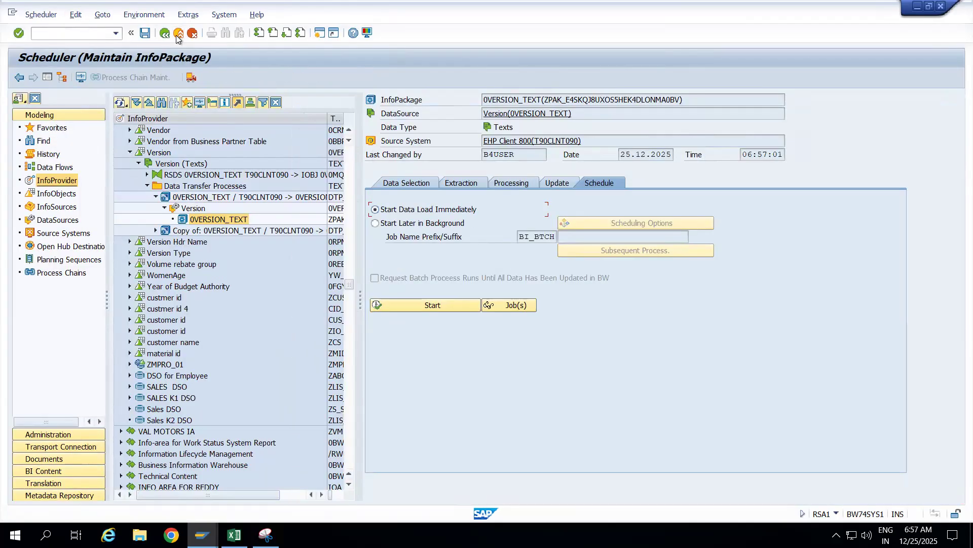
pyautogui.click(394, 303)
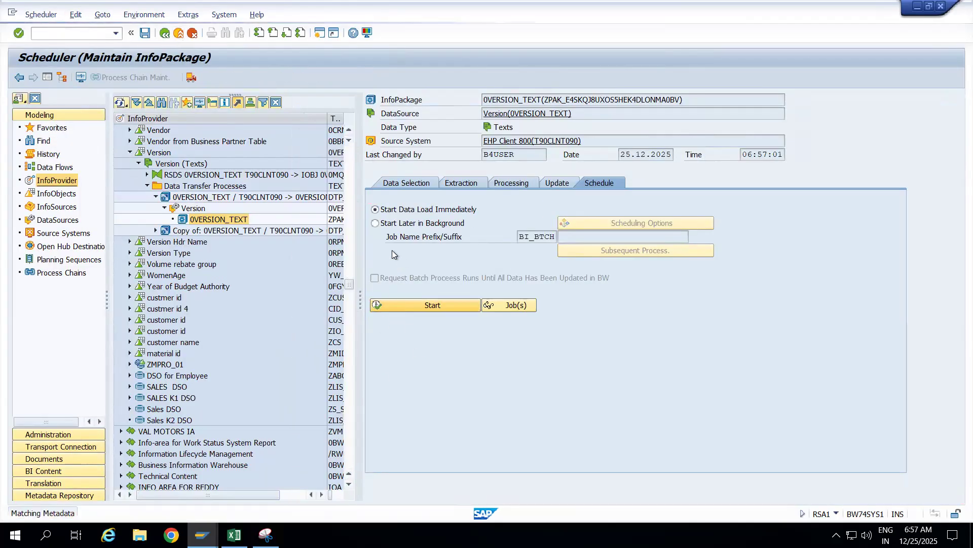
pyautogui.click(178, 33)
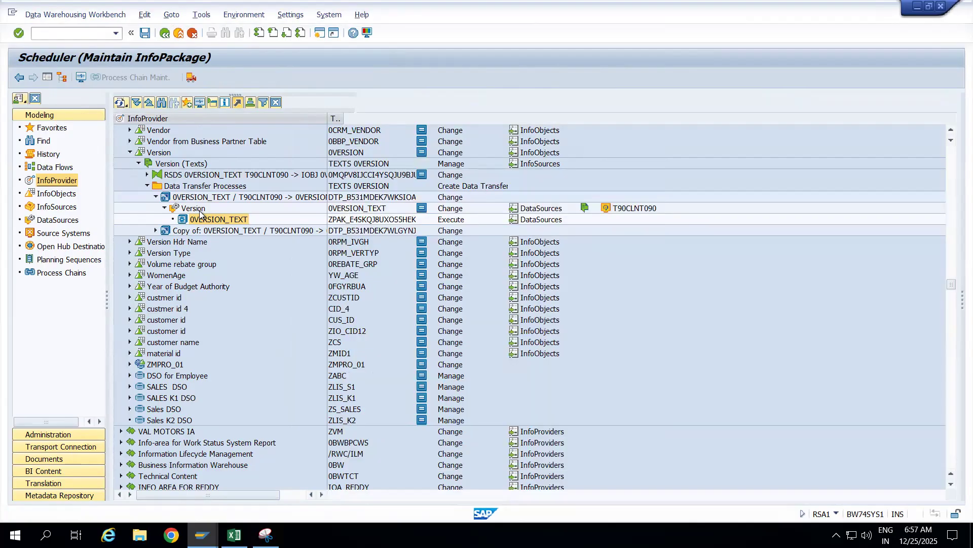
# - Display all PSA requests of the Version DataSource, compare the new requests with request 16619 and close the list
pyautogui.rightClick(200, 211)
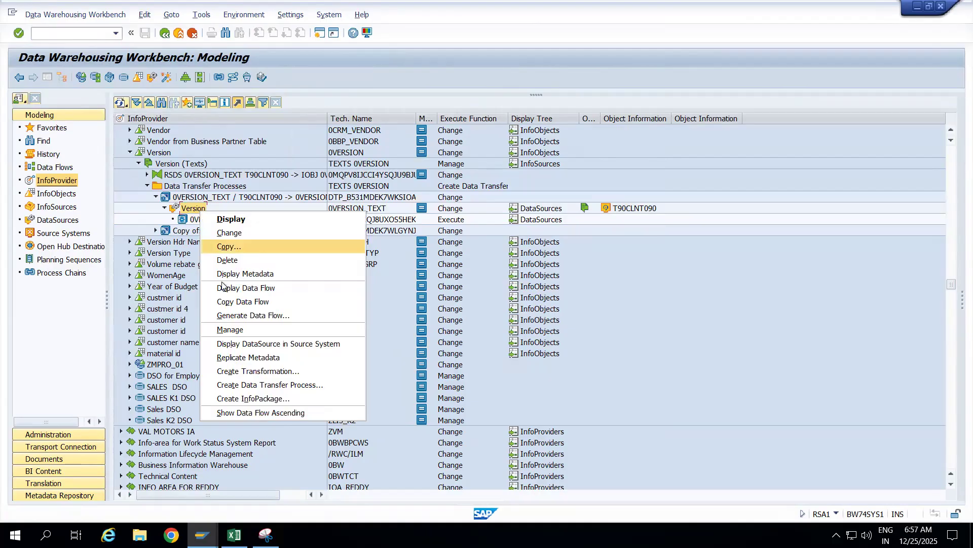
pyautogui.click(228, 330)
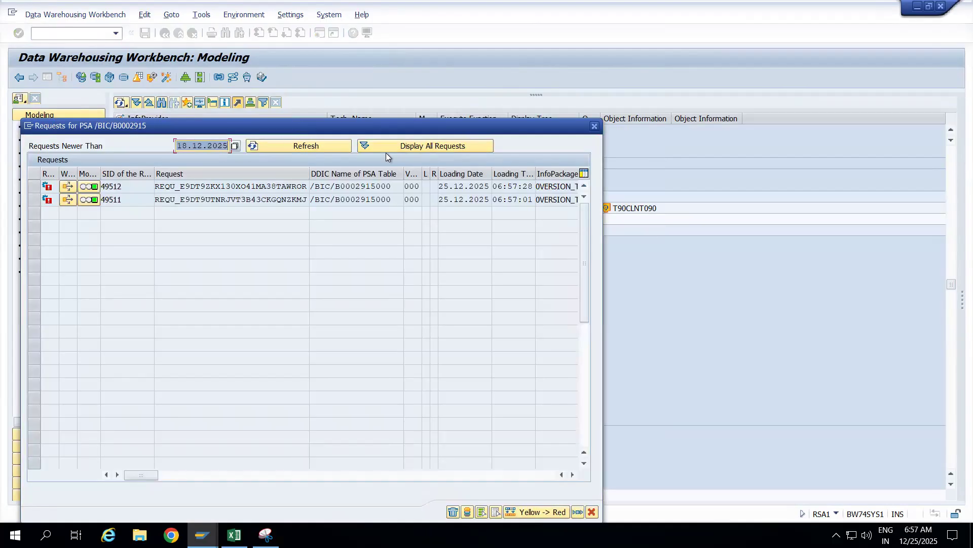
pyautogui.click(376, 143)
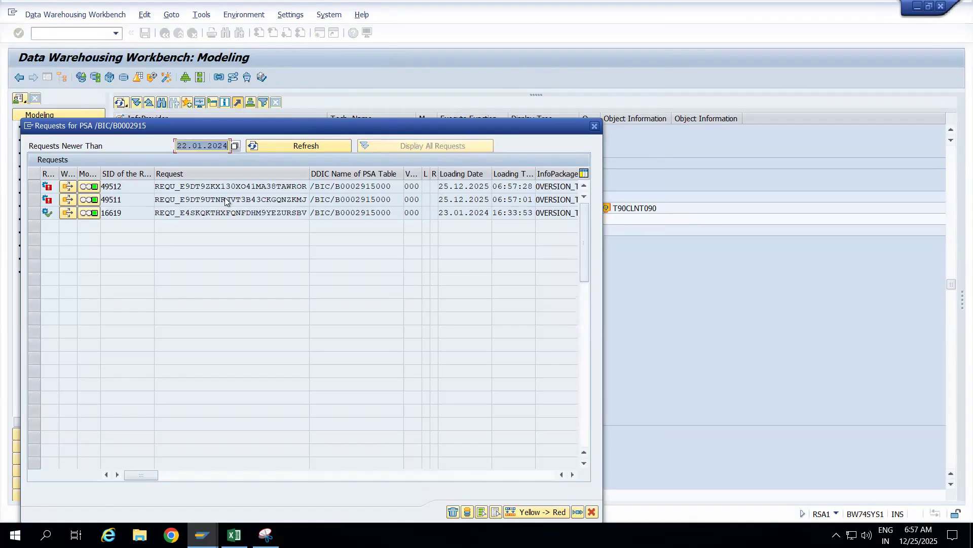
pyautogui.click(34, 212)
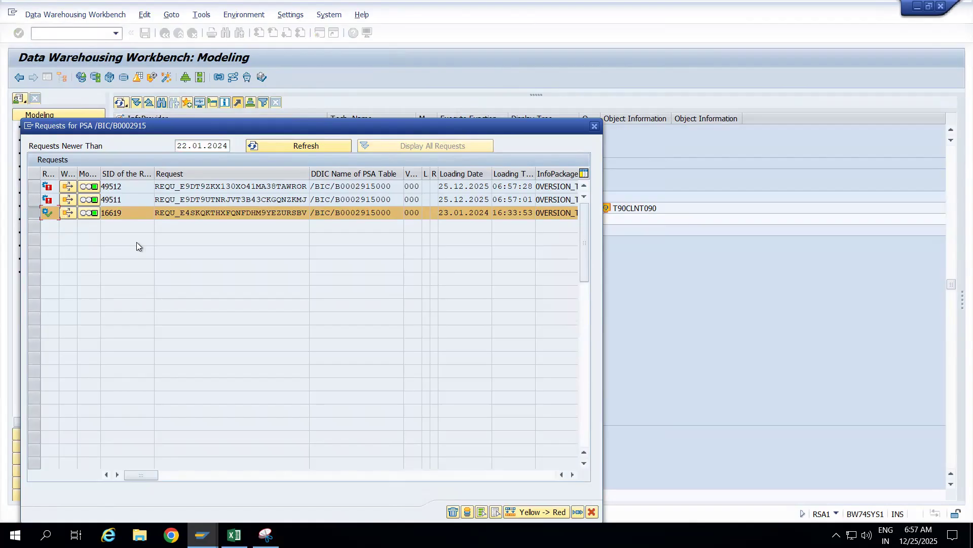
pyautogui.moveTo(233, 128); pyautogui.dragTo(303, 61)
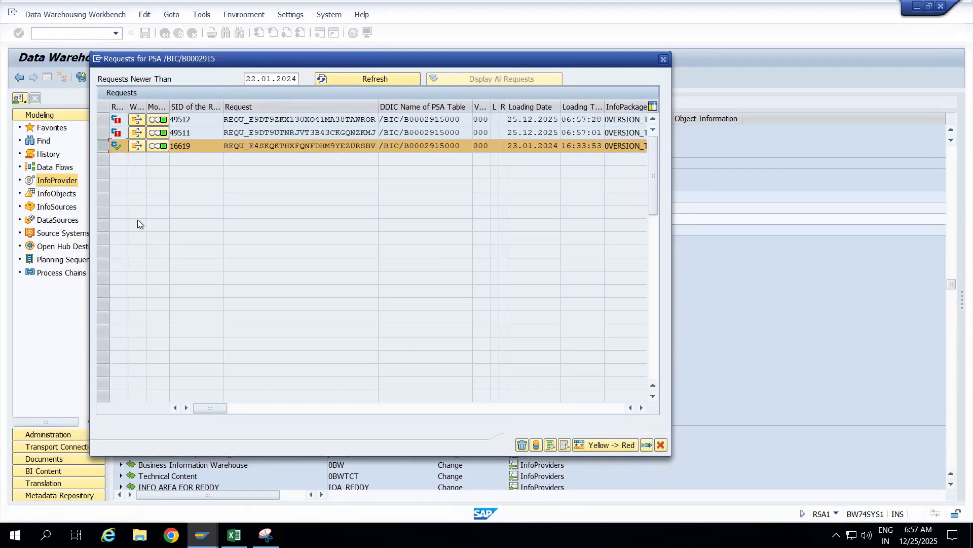
pyautogui.click(664, 60)
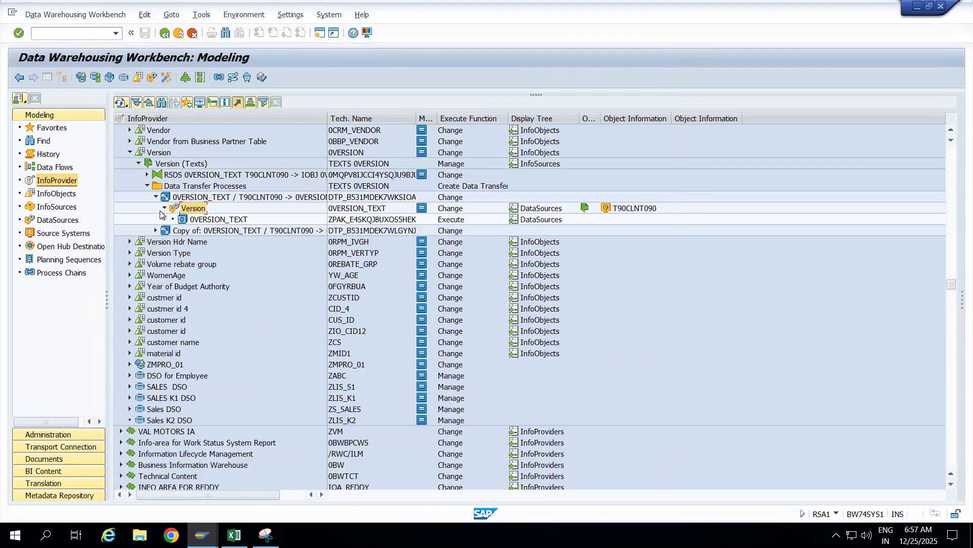
# - Collapse the original data transfer process, widen the InfoProvider column and open the copied 0VERSION_TEXT process full-screen at its extraction settings
pyautogui.click(164, 208)
pyautogui.click(156, 197)
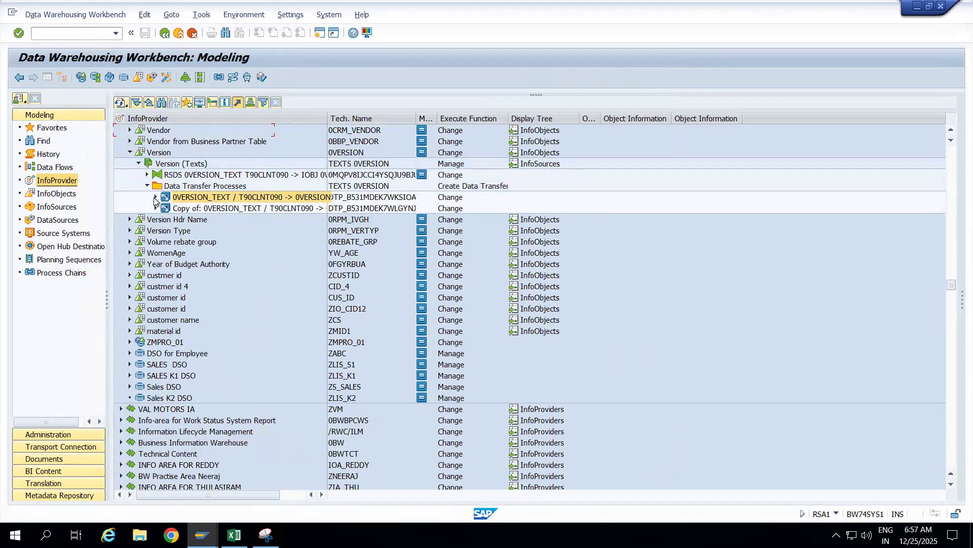
pyautogui.moveTo(327, 121); pyautogui.dragTo(435, 120)
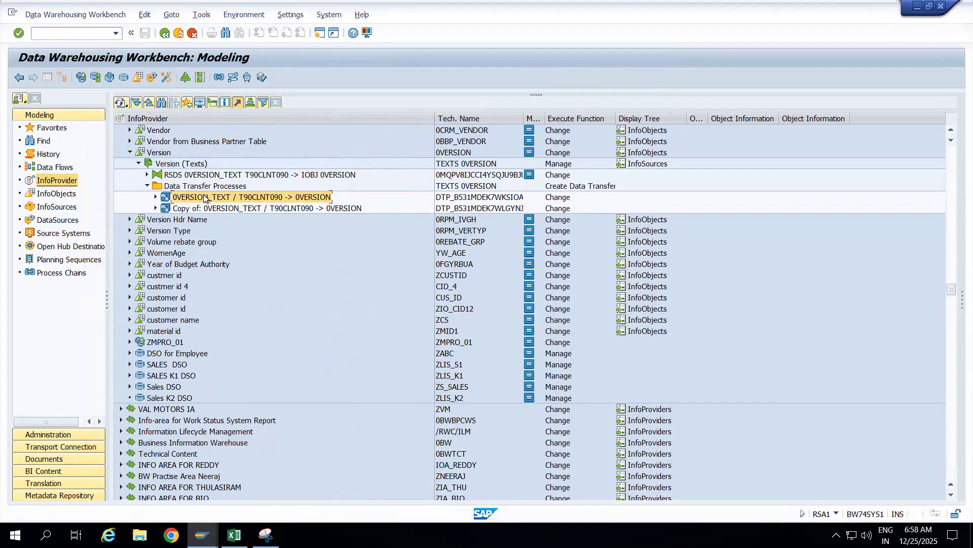
pyautogui.click(216, 208)
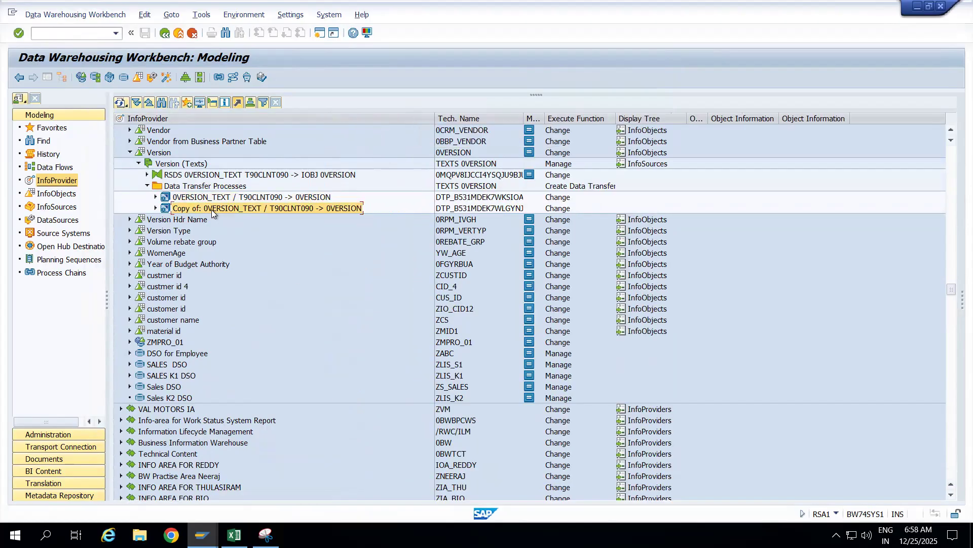
pyautogui.doubleClick(212, 208)
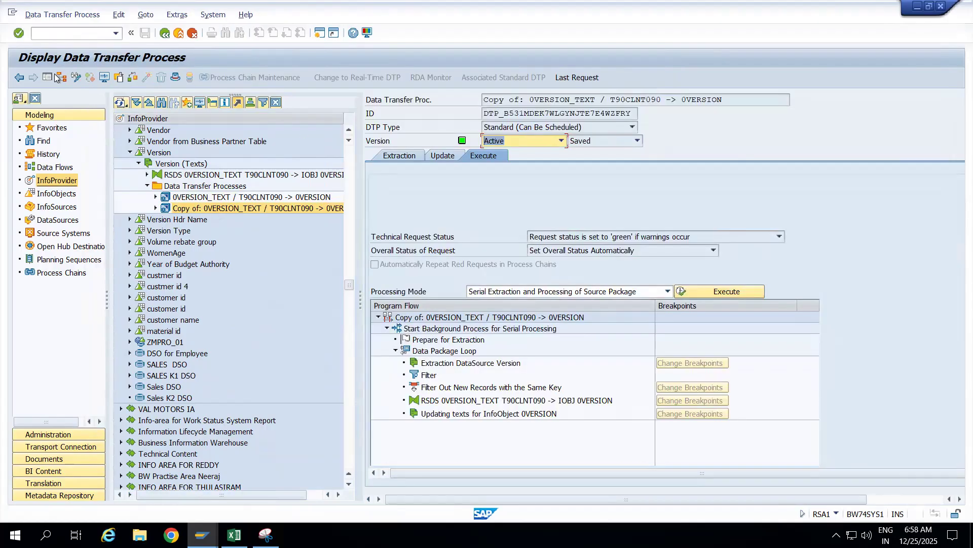
pyautogui.click(47, 77)
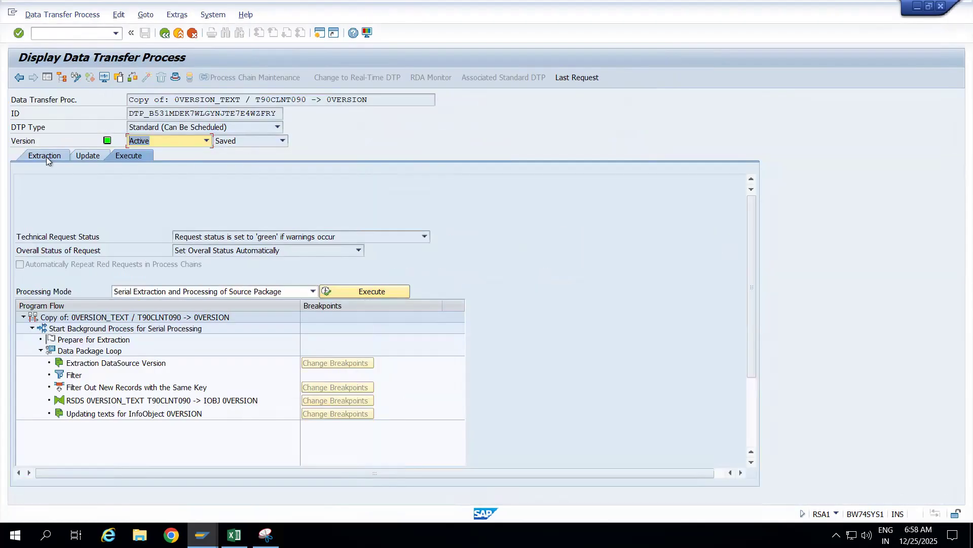
pyautogui.click(47, 157)
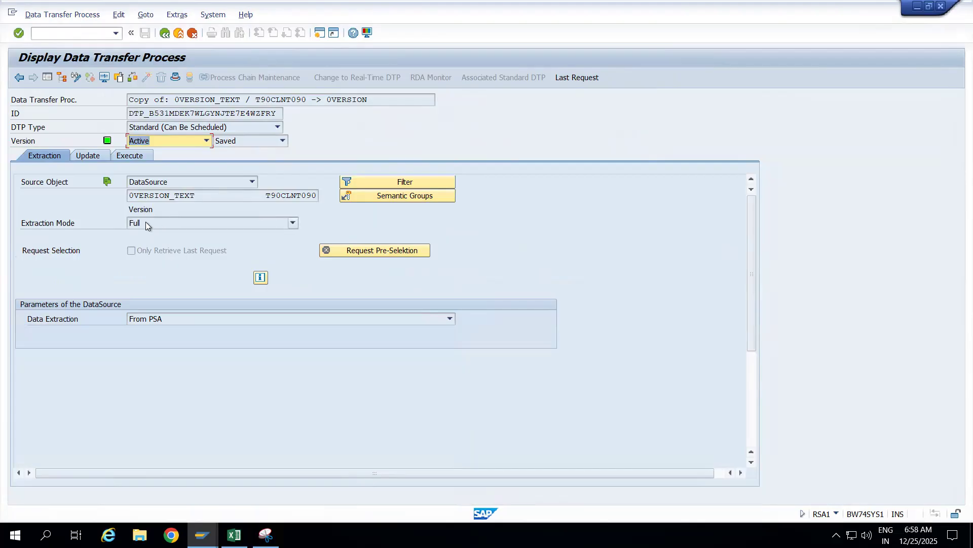
# - Execute the copied 0VERSION_TEXT data transfer process and open the REQUID selections from its request monitor
pyautogui.click(128, 155)
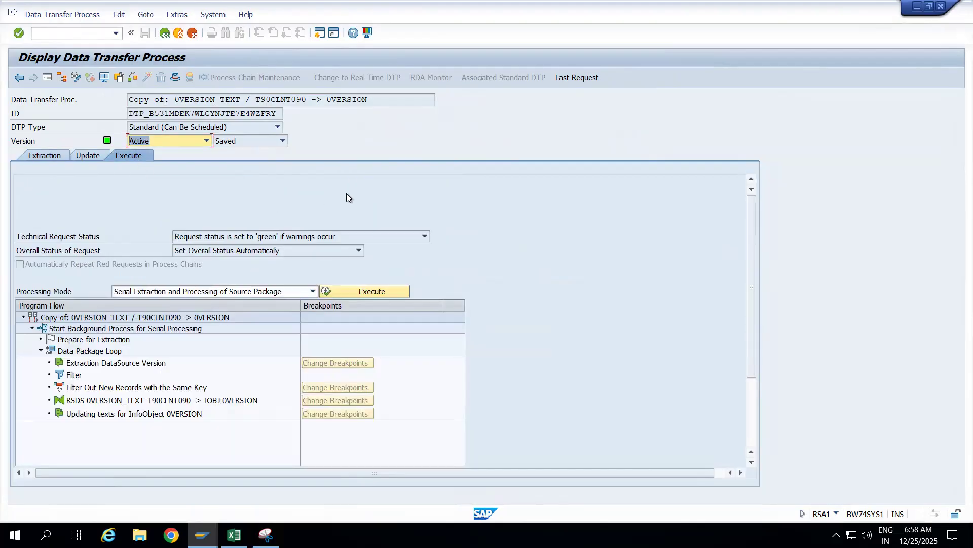
pyautogui.click(341, 290)
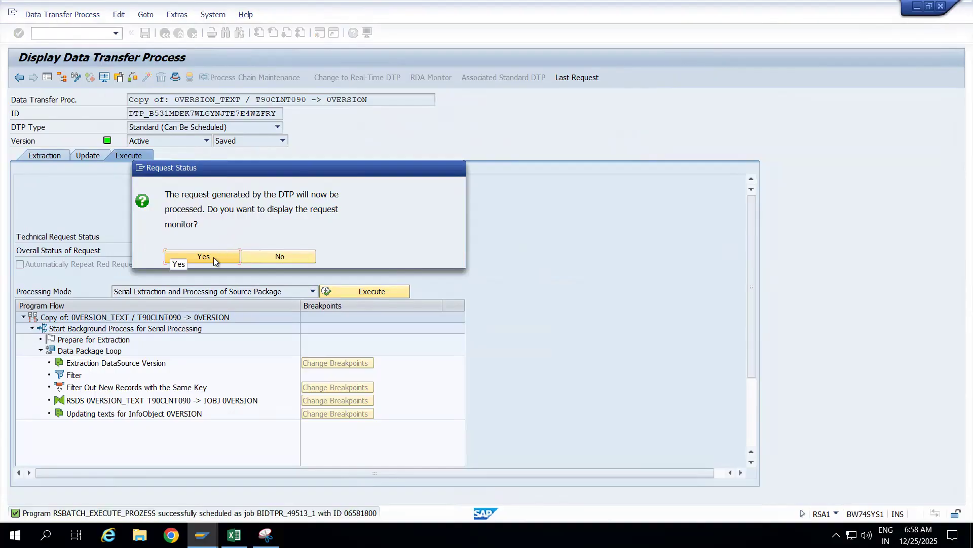
pyautogui.click(214, 257)
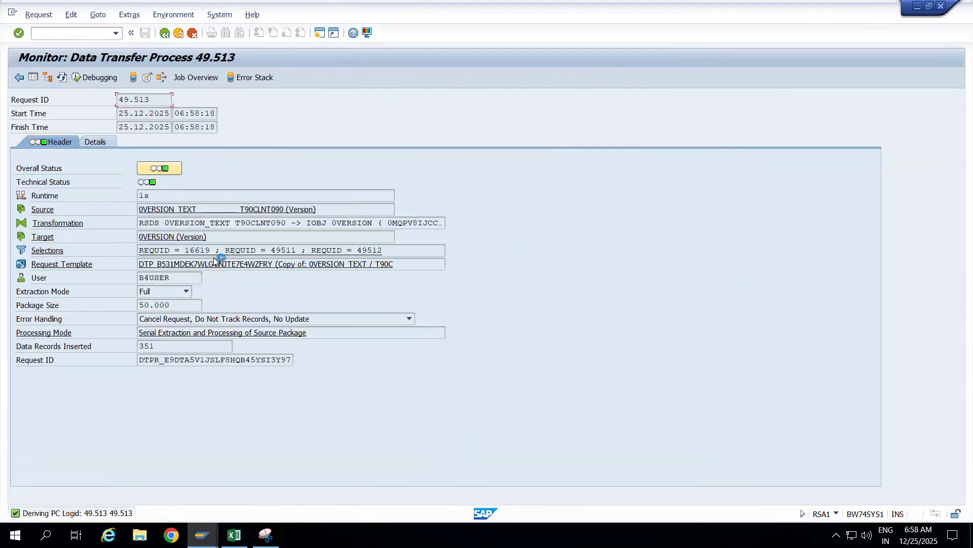
pyautogui.moveTo(164, 349); pyautogui.dragTo(134, 349)
pyautogui.click(48, 251)
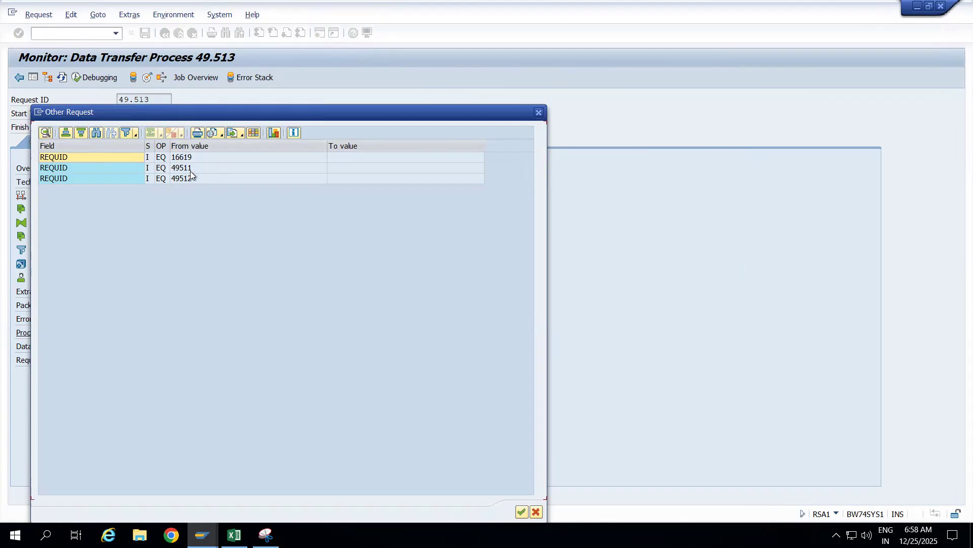
# - Check the earlier snip in Snipping Tool and capture a new one of request 49.513 with its REQUID selection list
pyautogui.click(265, 535)
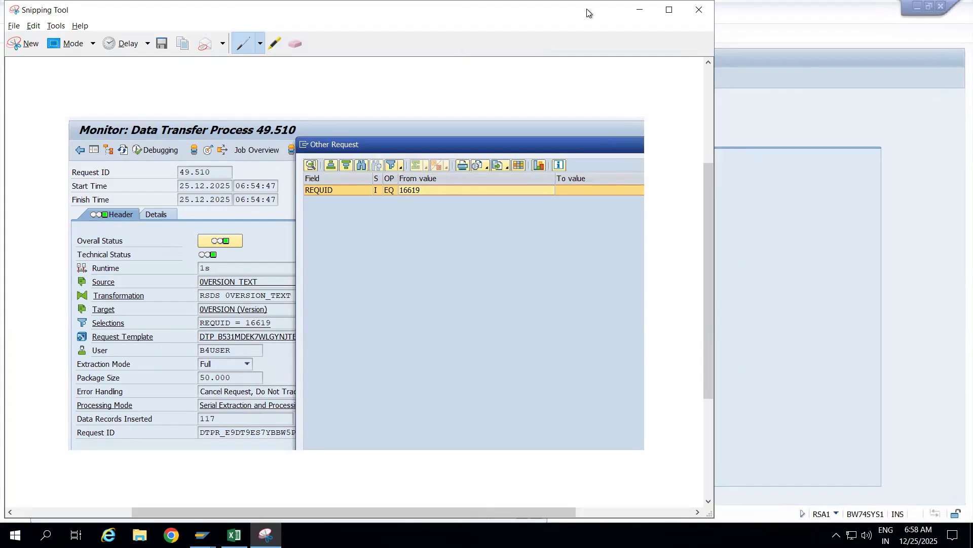
pyautogui.click(640, 10)
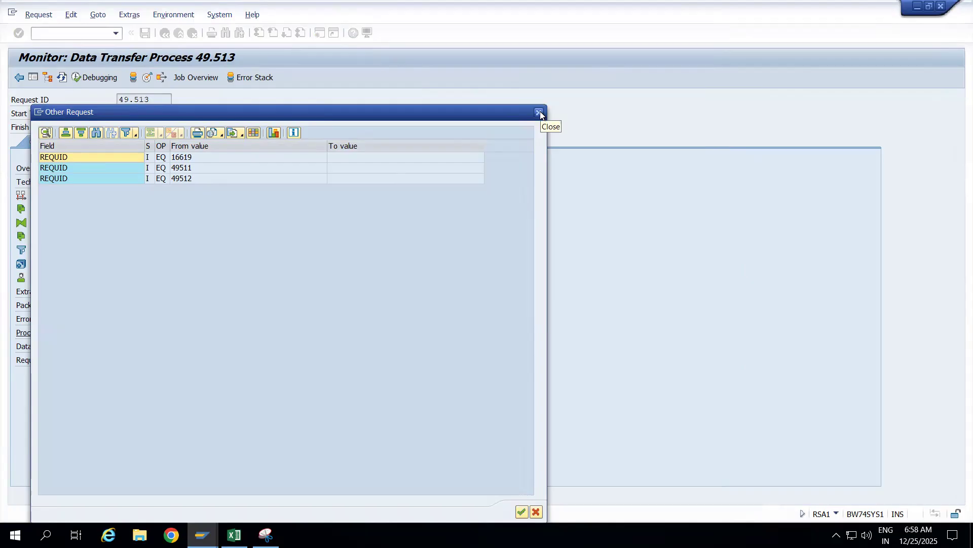
pyautogui.press('super+r')
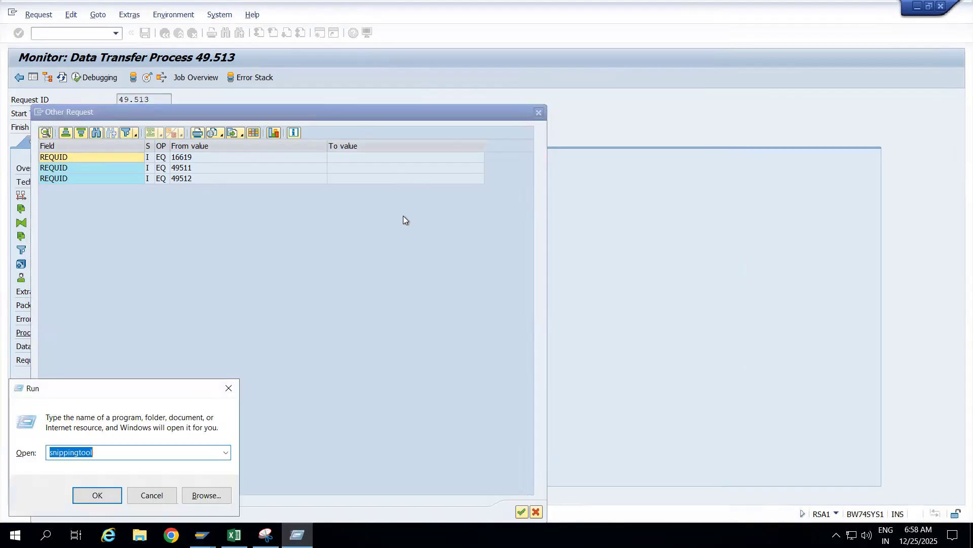
pyautogui.press('Return')
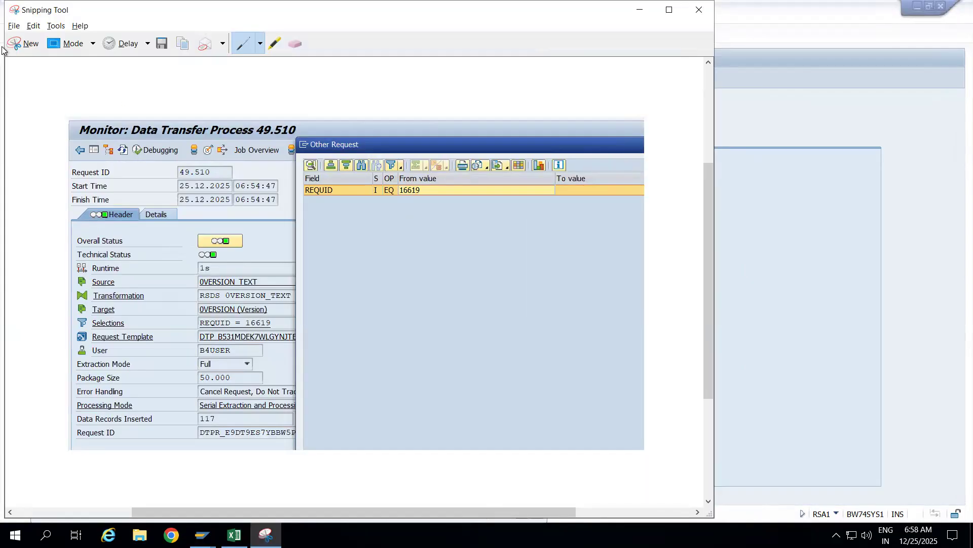
pyautogui.click(24, 43)
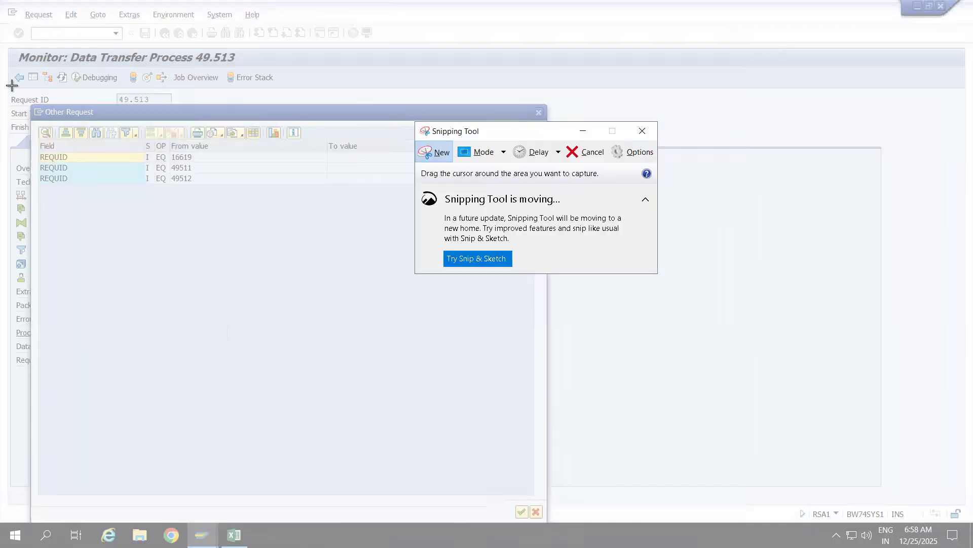
pyautogui.moveTo(10, 85); pyautogui.dragTo(337, 218)
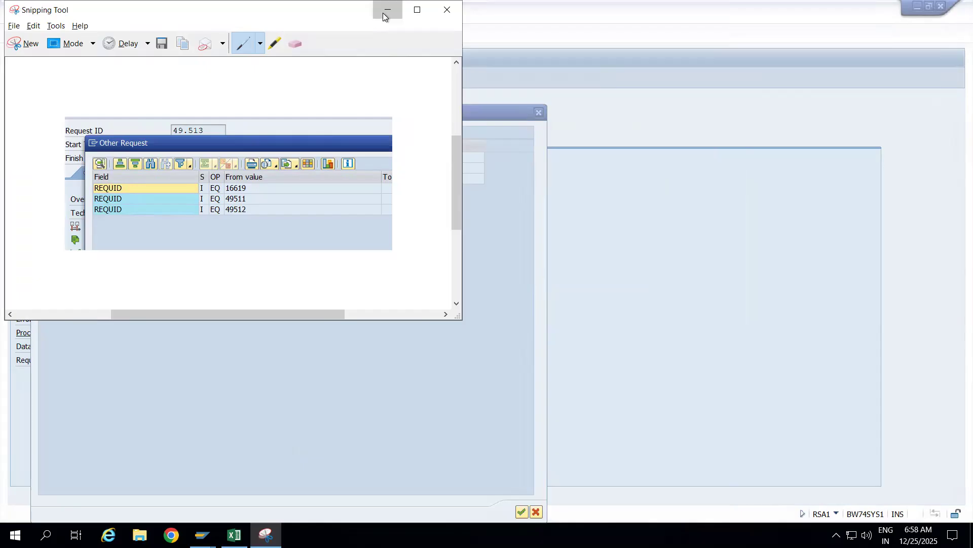
# - Leave the monitor of request 49.513, expand the original 0VERSION_TEXT data transfer process and display all PSA requests of its Version DataSource
pyautogui.click(385, 16)
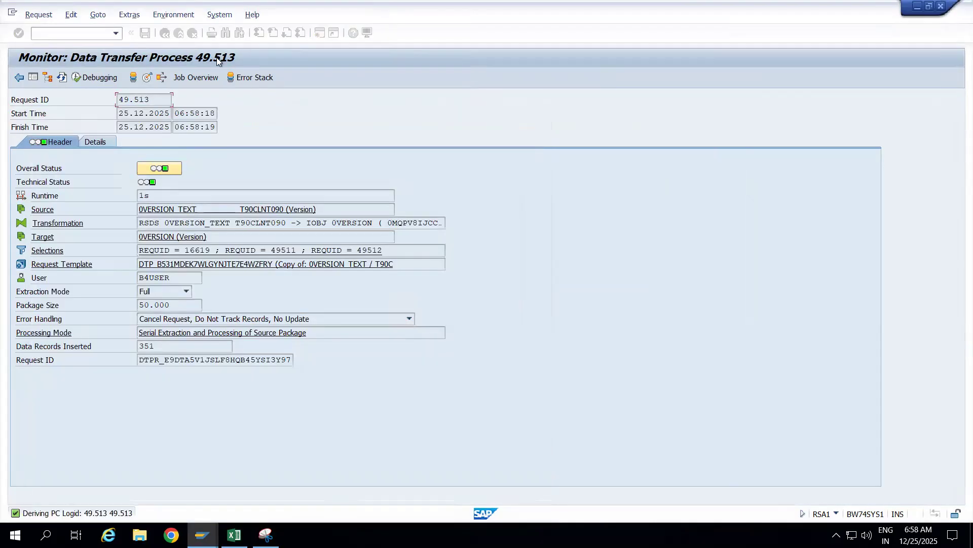
pyautogui.click(178, 35)
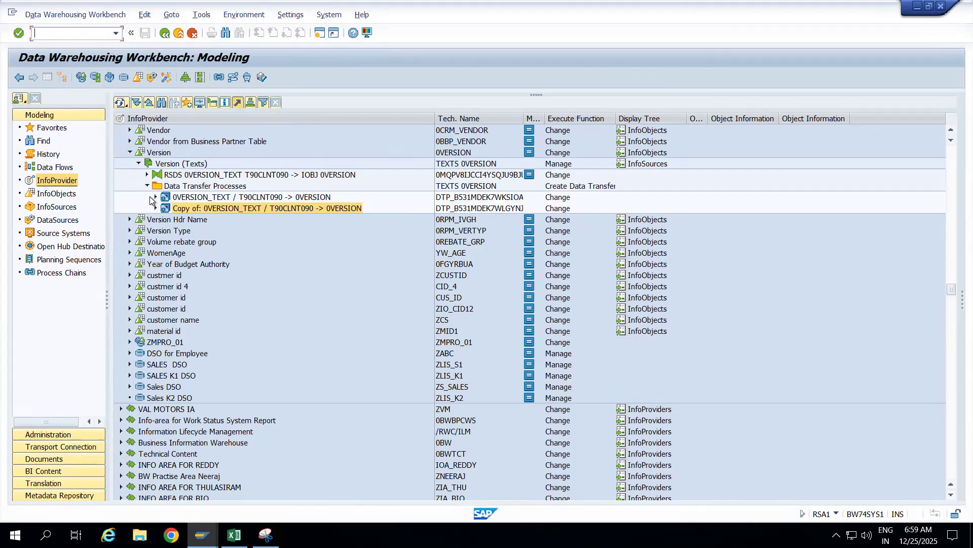
pyautogui.click(154, 198)
pyautogui.rightClick(186, 207)
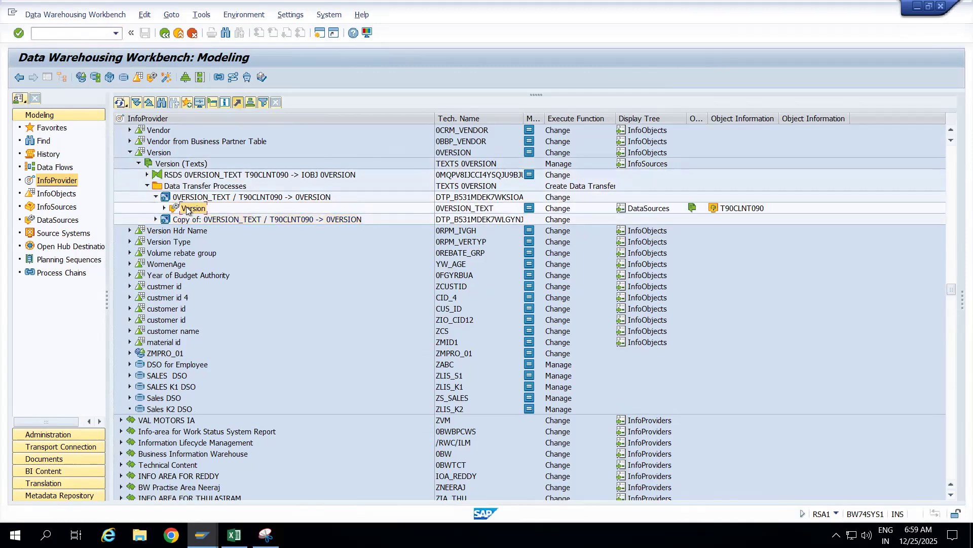
pyautogui.click(230, 326)
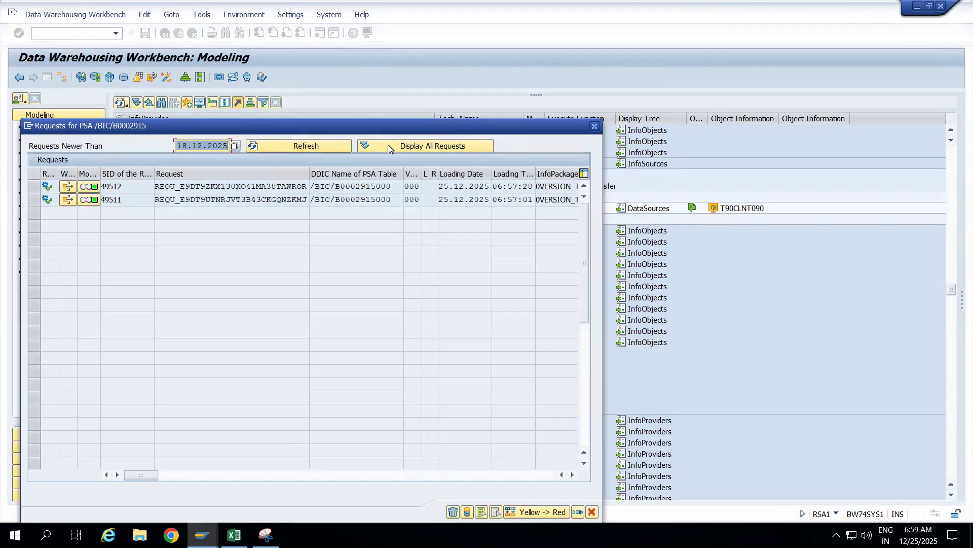
pyautogui.click(401, 145)
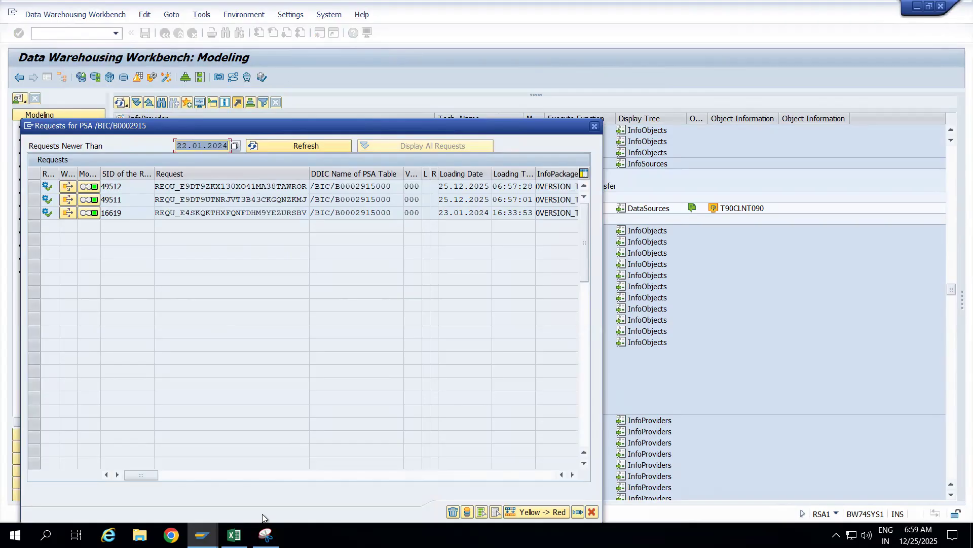
# - Compare the PSA requests with the snipped REQUID selections, discard the snip and close the request list
pyautogui.click(265, 535)
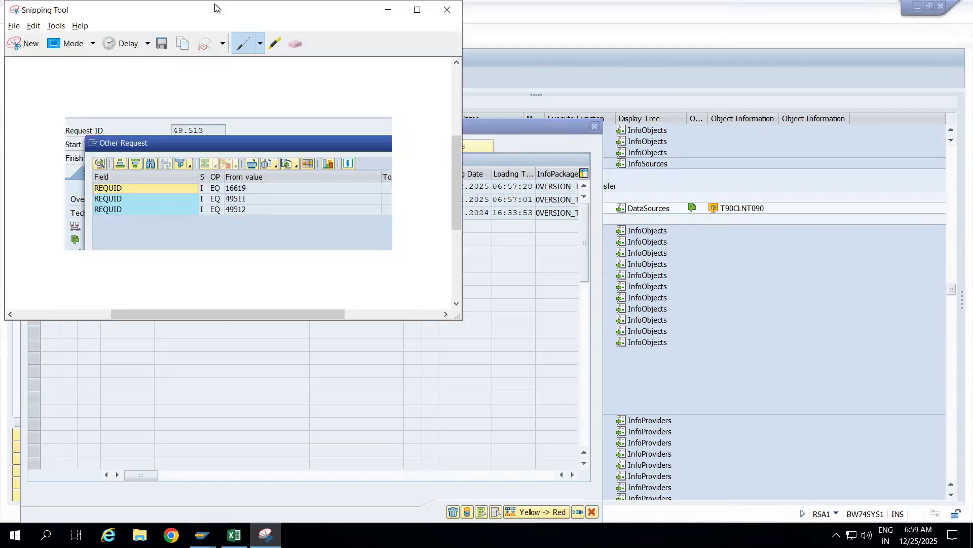
pyautogui.moveTo(199, 5); pyautogui.dragTo(398, 27)
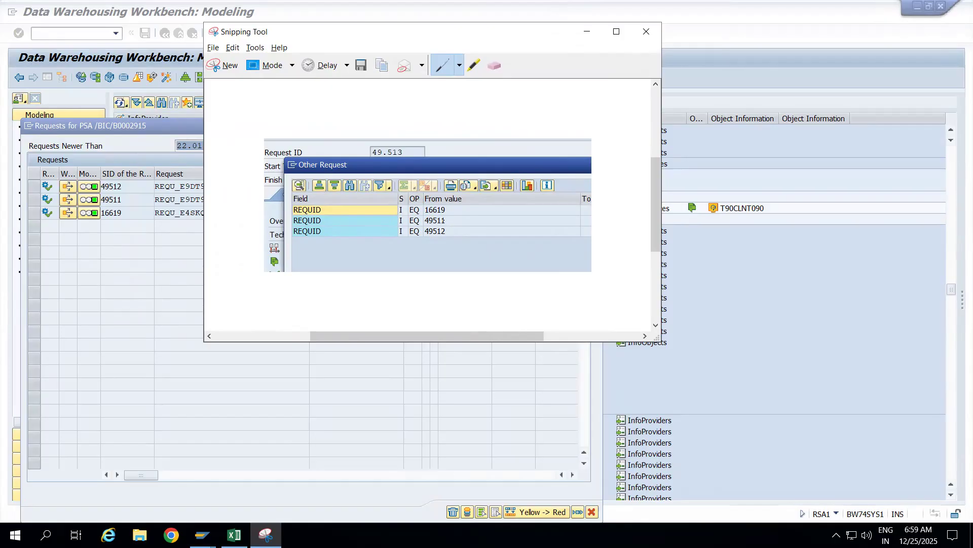
pyautogui.click(126, 200)
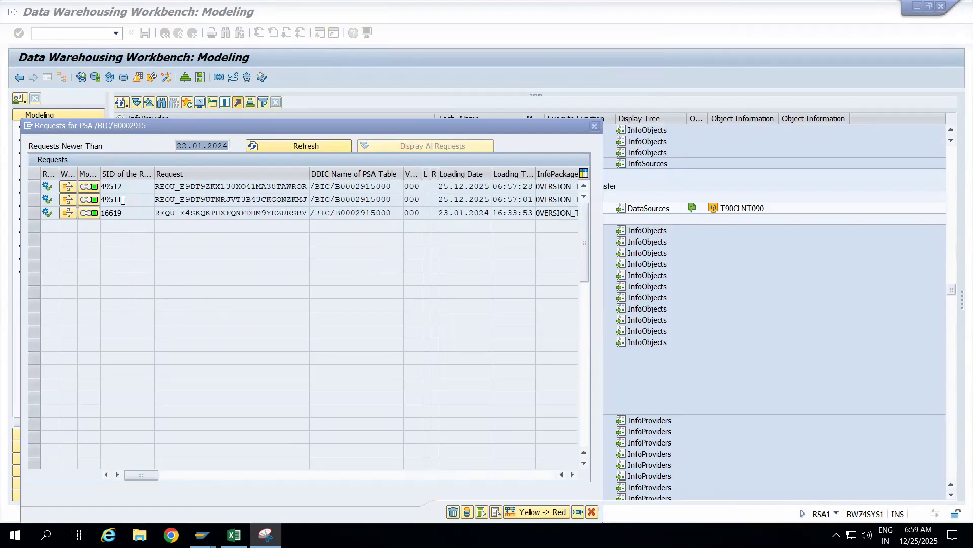
pyautogui.click(124, 186)
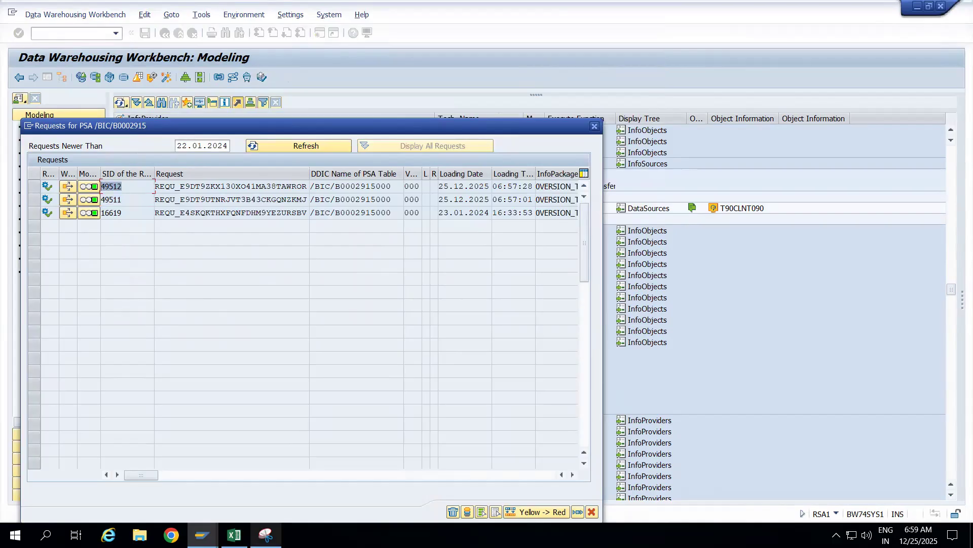
pyautogui.click(266, 535)
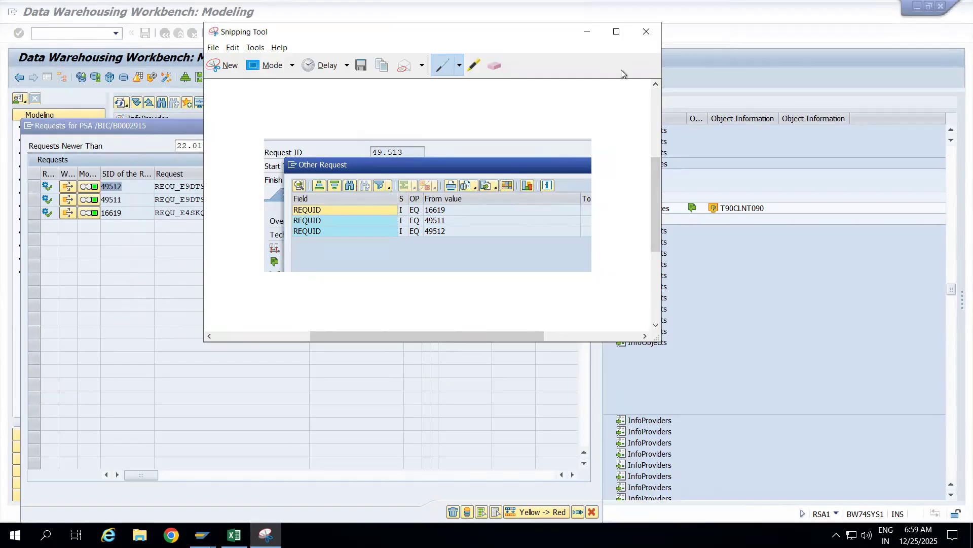
pyautogui.click(644, 31)
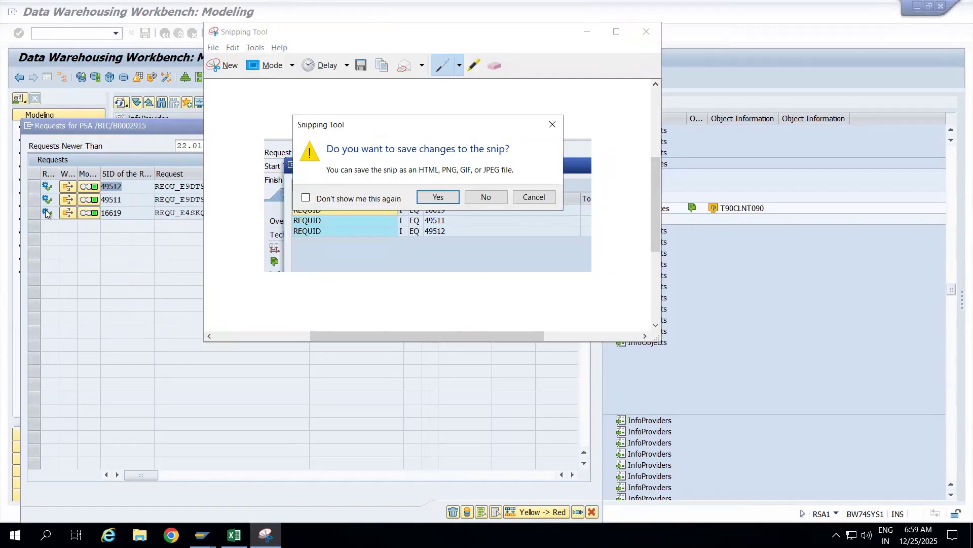
pyautogui.click(484, 197)
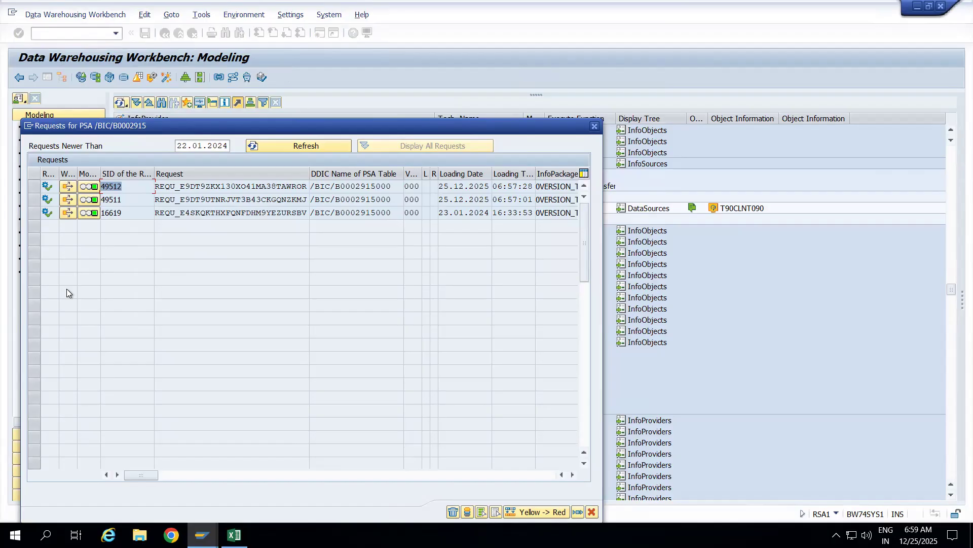
pyautogui.click(594, 126)
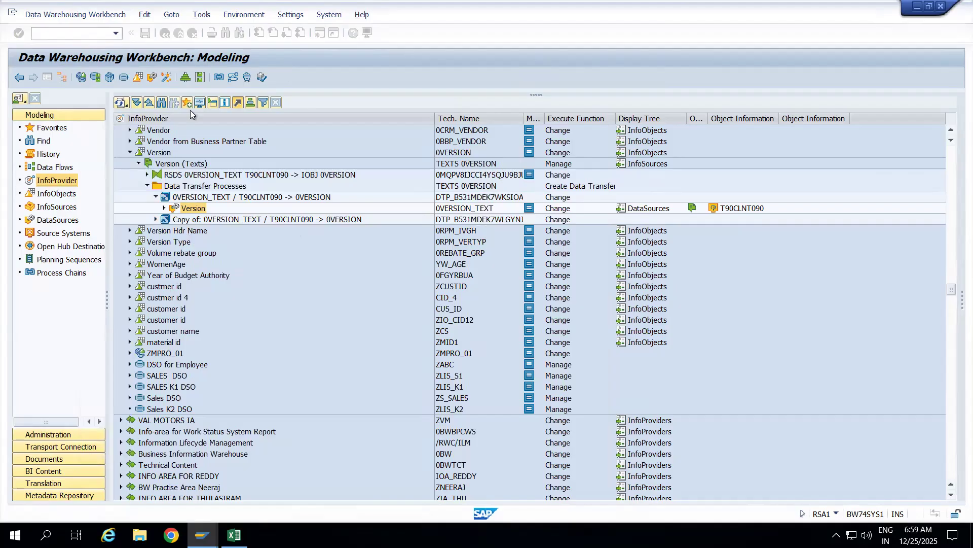
# - Open the original 0VERSION_TEXT data transfer process, check its extraction mode, and execute it with the request monitor displayed
pyautogui.click(155, 197)
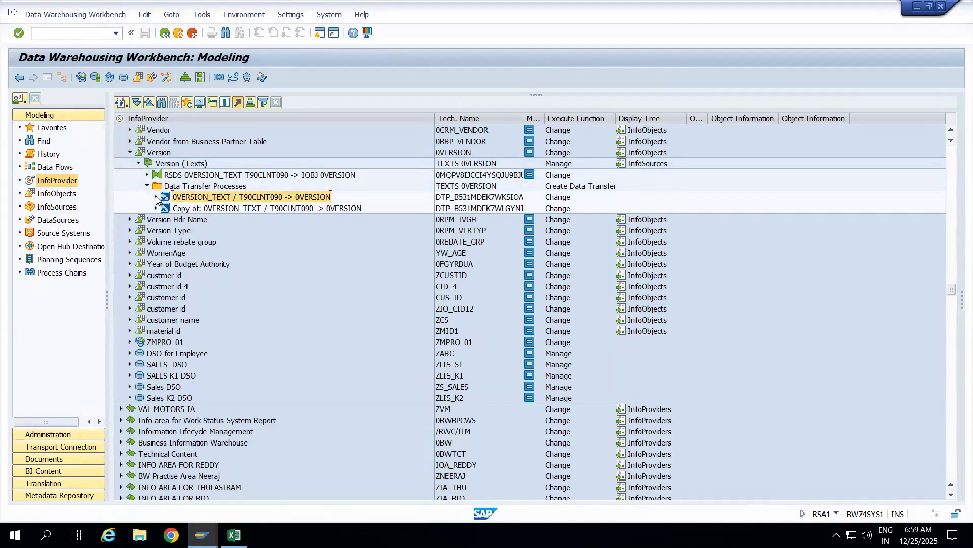
pyautogui.doubleClick(199, 197)
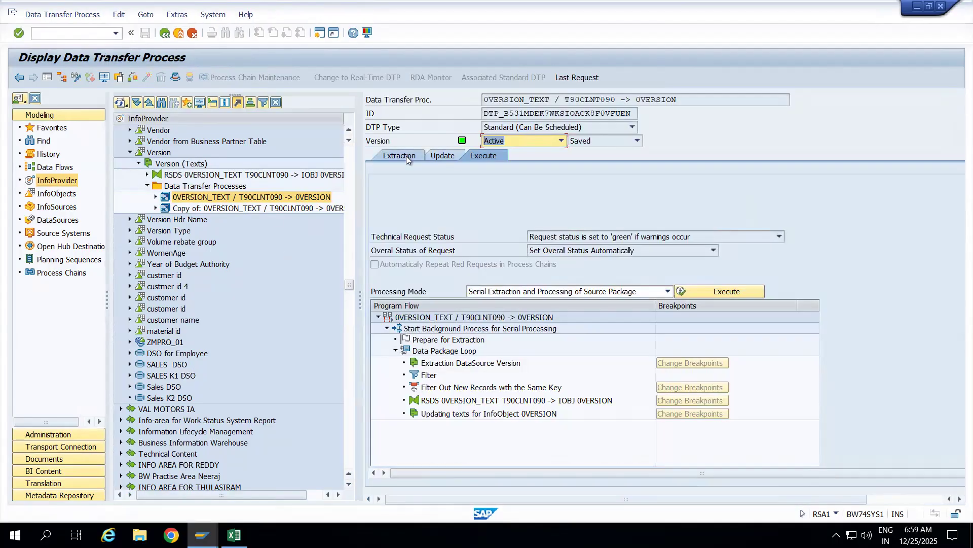
pyautogui.click(406, 156)
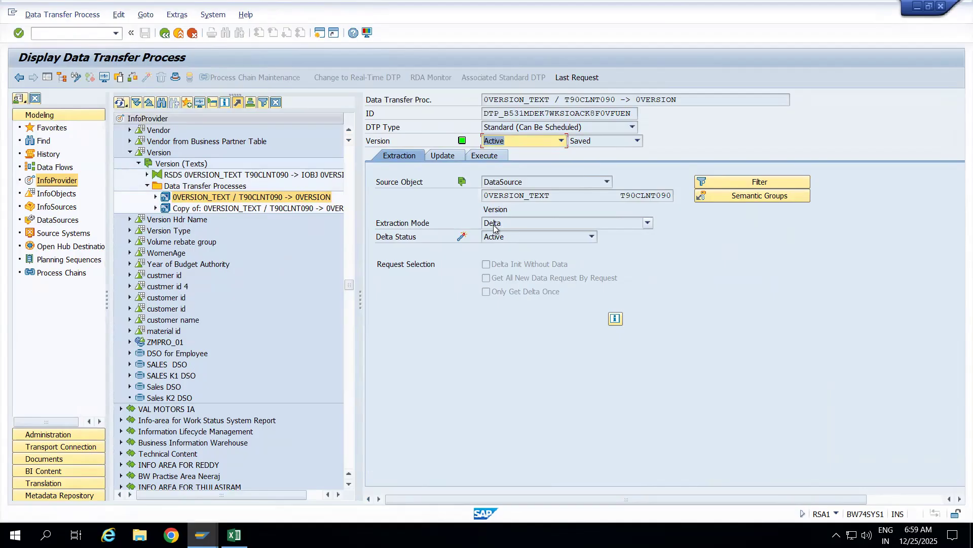
pyautogui.click(484, 157)
pyautogui.click(690, 290)
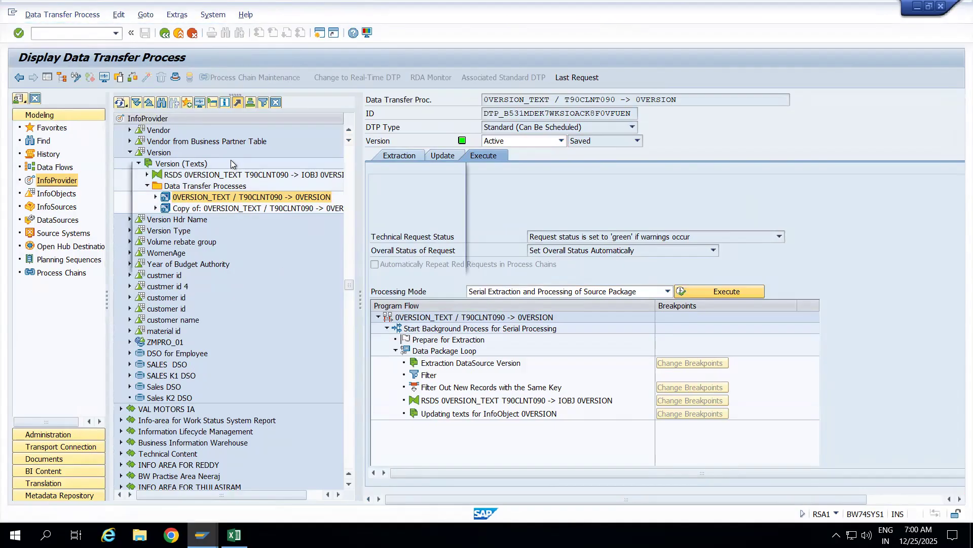
pyautogui.click(201, 258)
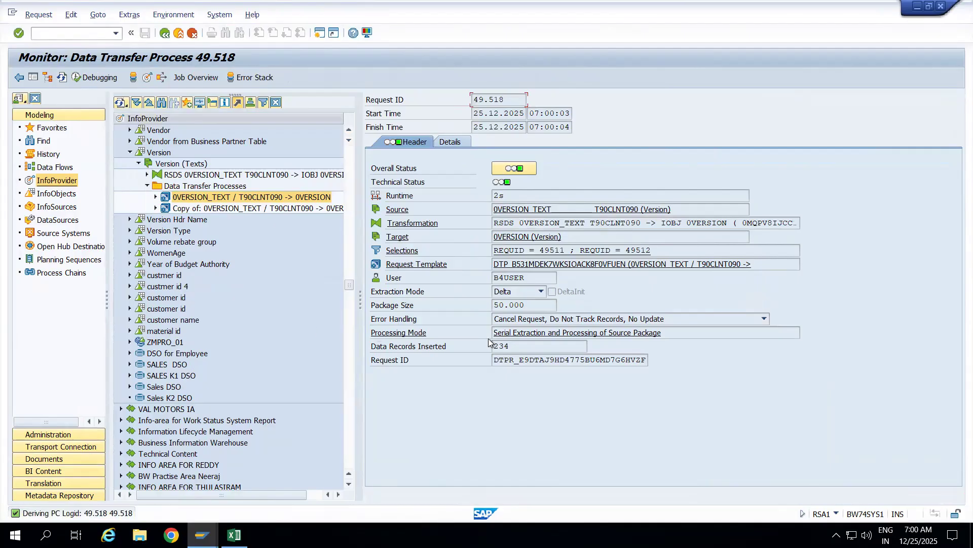
# - Examine the inserted record count of request 49.518 and its REQUID selections, narrowing the Field column to fit
pyautogui.moveTo(511, 346); pyautogui.dragTo(476, 349)
pyautogui.click(403, 250)
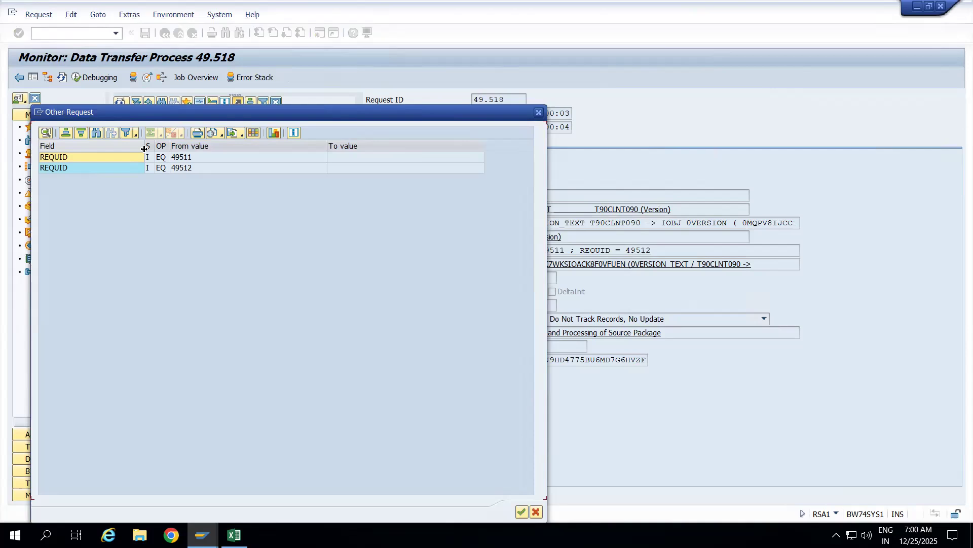
pyautogui.moveTo(84, 155); pyautogui.dragTo(81, 155)
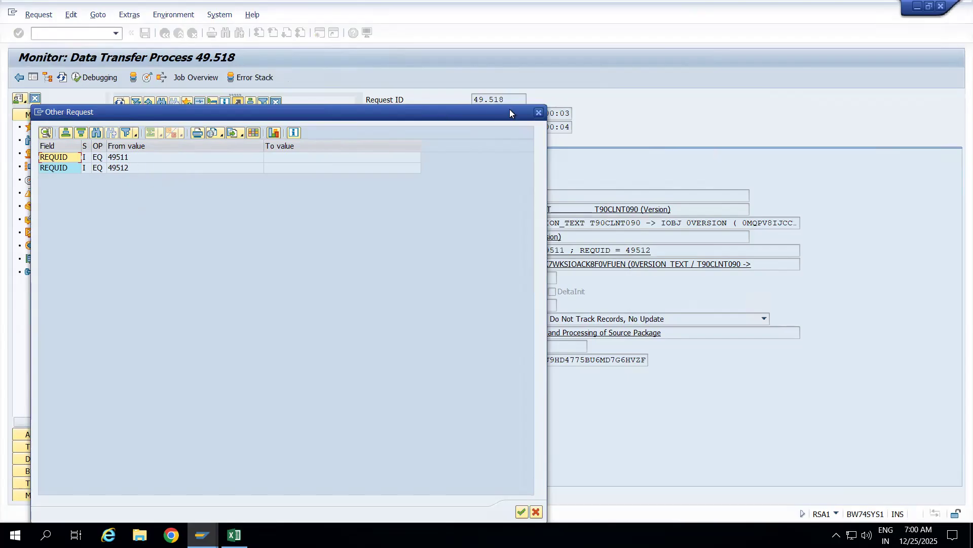
pyautogui.click(539, 112)
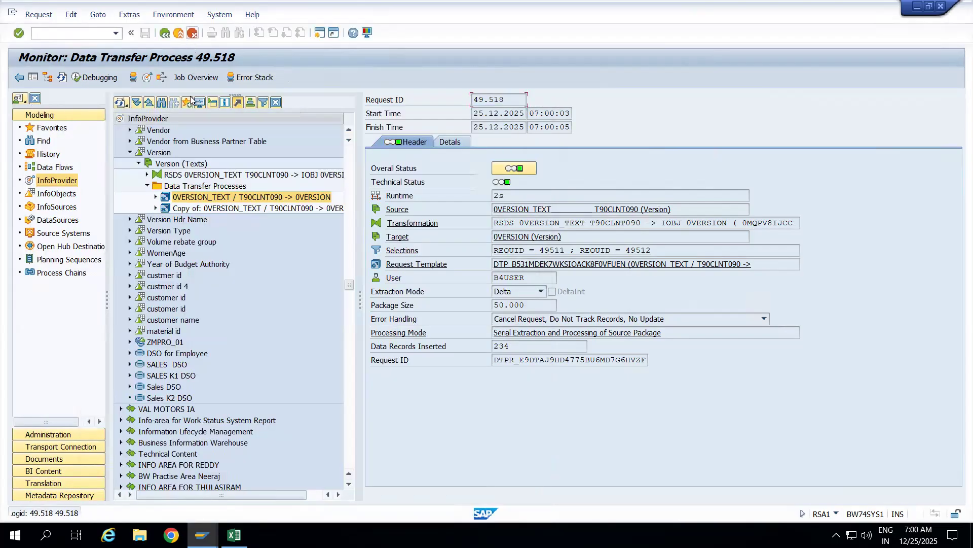
# - Execute the original 0VERSION_TEXT data transfer process a second time and check the selections of the new request in its monitor
pyautogui.doubleClick(239, 199)
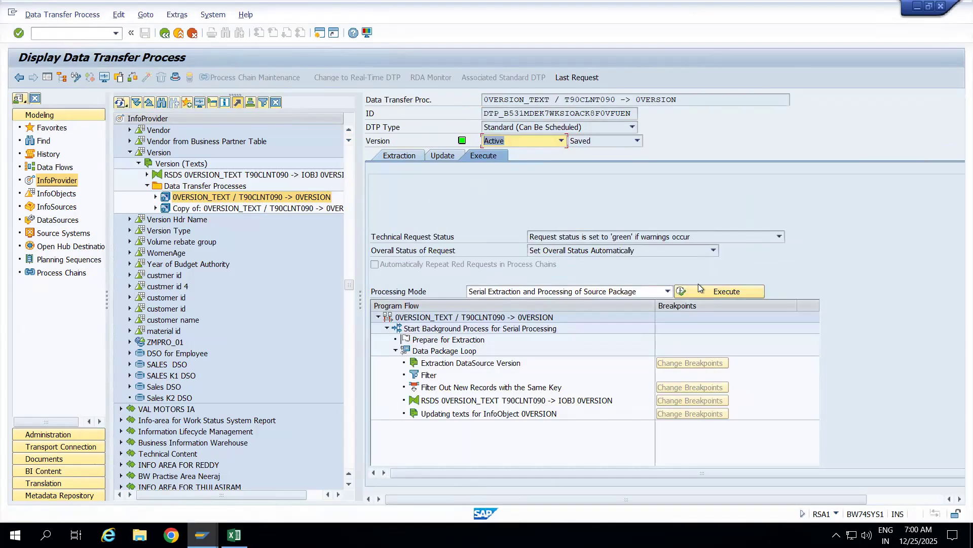
pyautogui.click(702, 292)
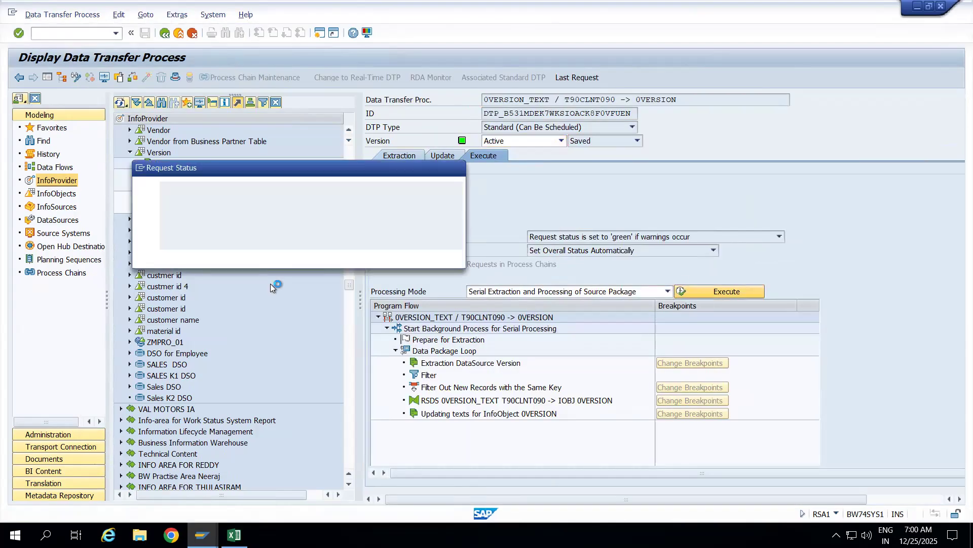
pyautogui.click(202, 248)
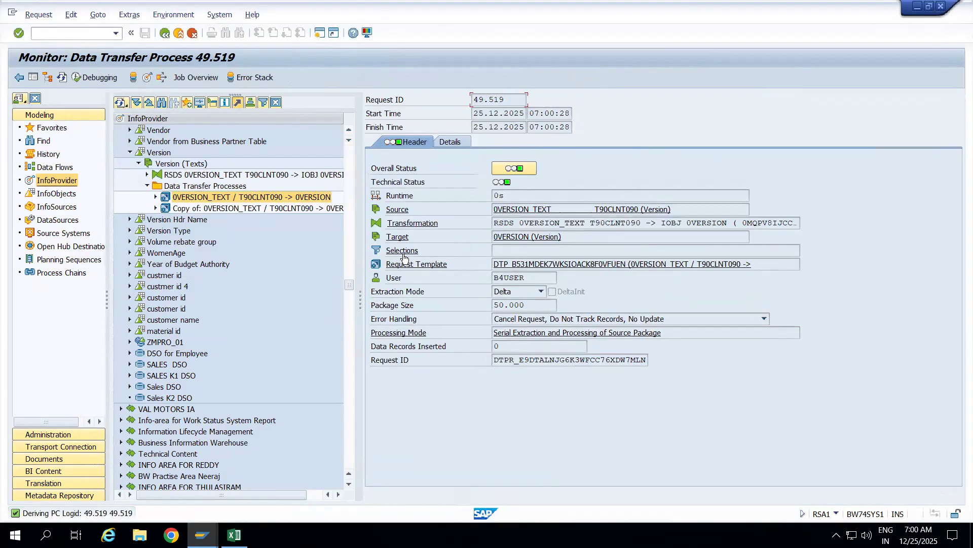
pyautogui.click(403, 254)
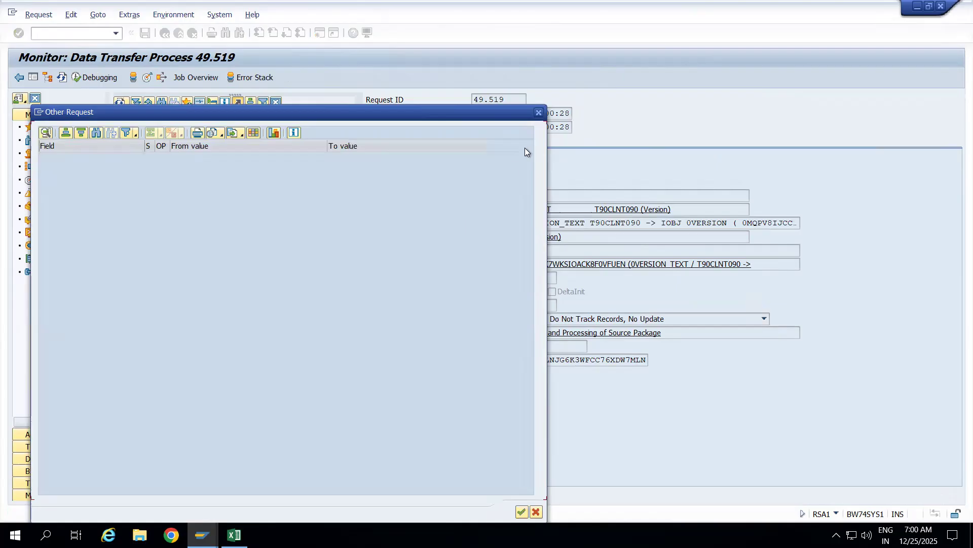
pyautogui.click(539, 113)
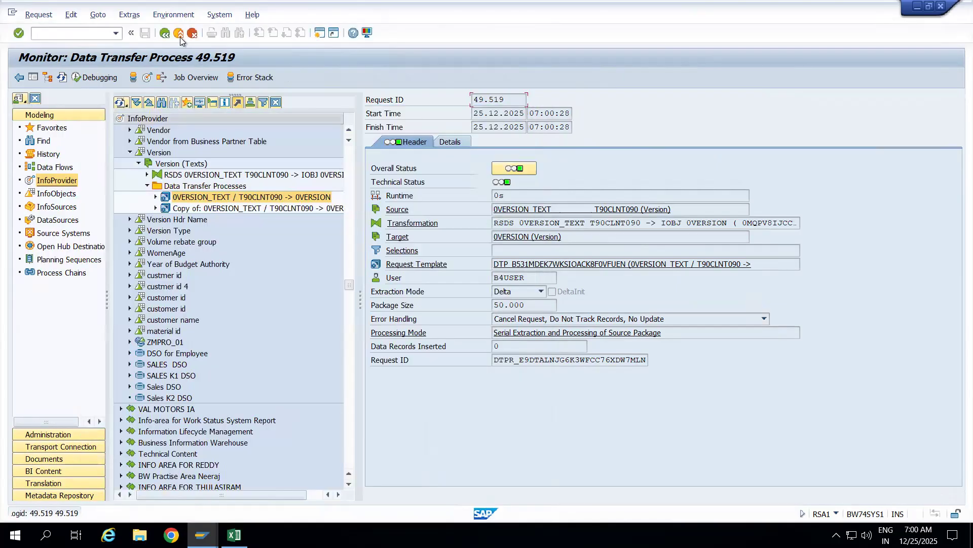
pyautogui.click(178, 33)
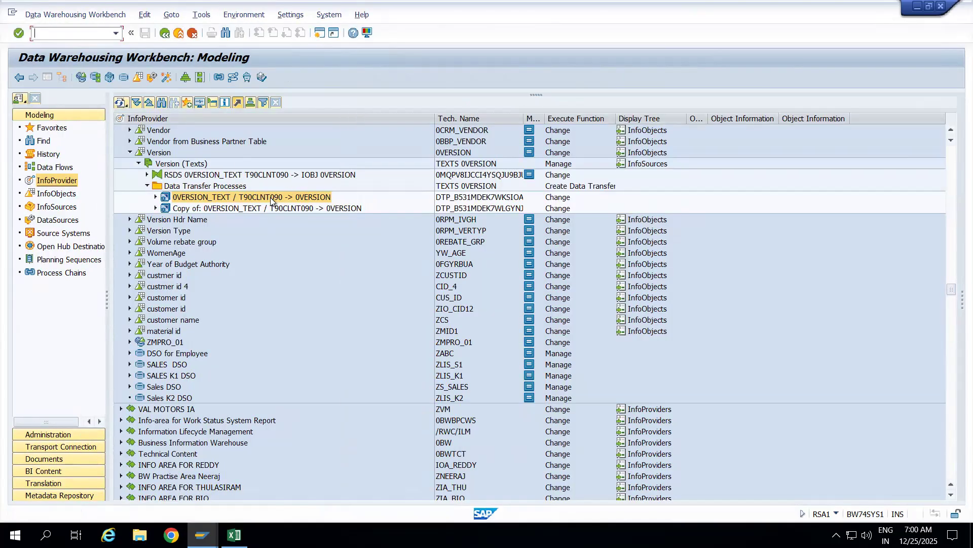
# - Execute the original 0VERSION_TEXT data transfer process two more times, checking the request monitor after each run
pyautogui.doubleClick(271, 200)
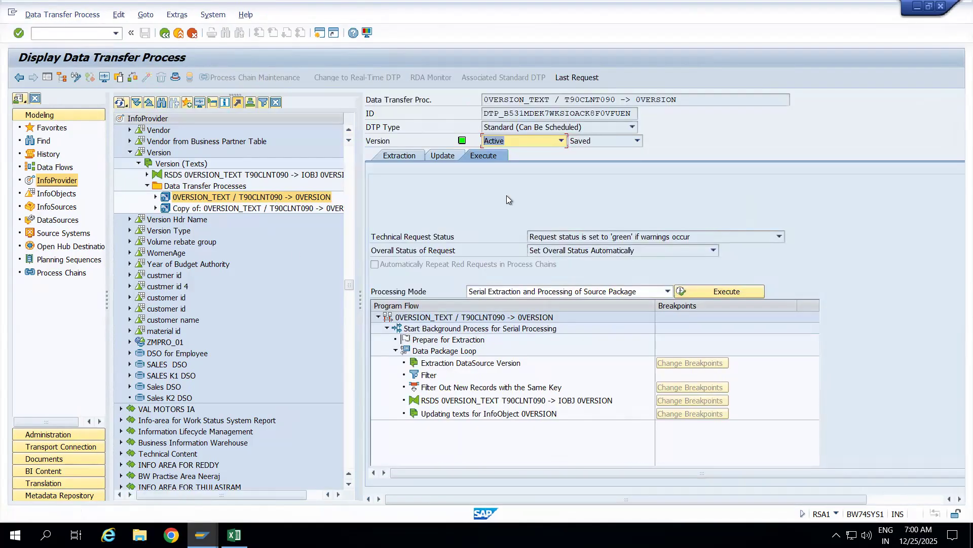
pyautogui.click(694, 293)
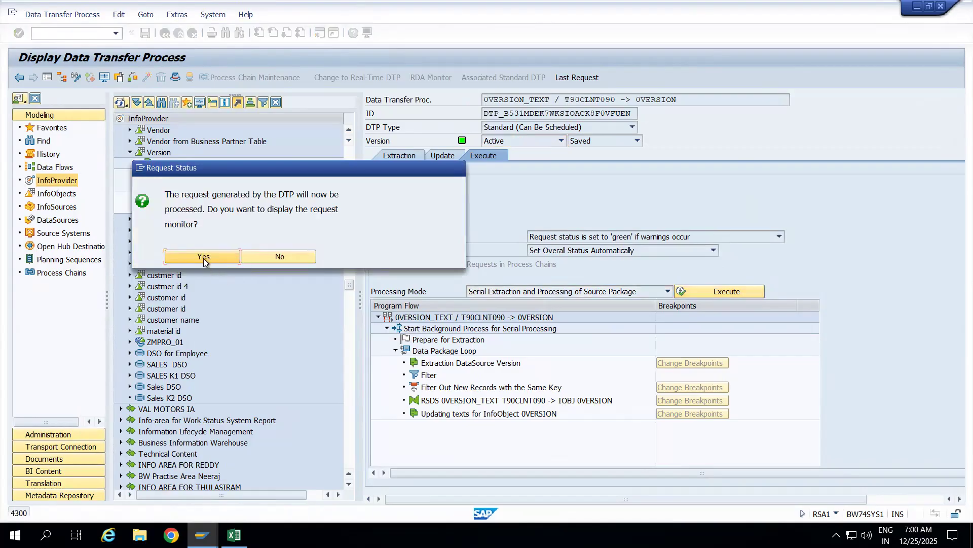
pyautogui.click(202, 256)
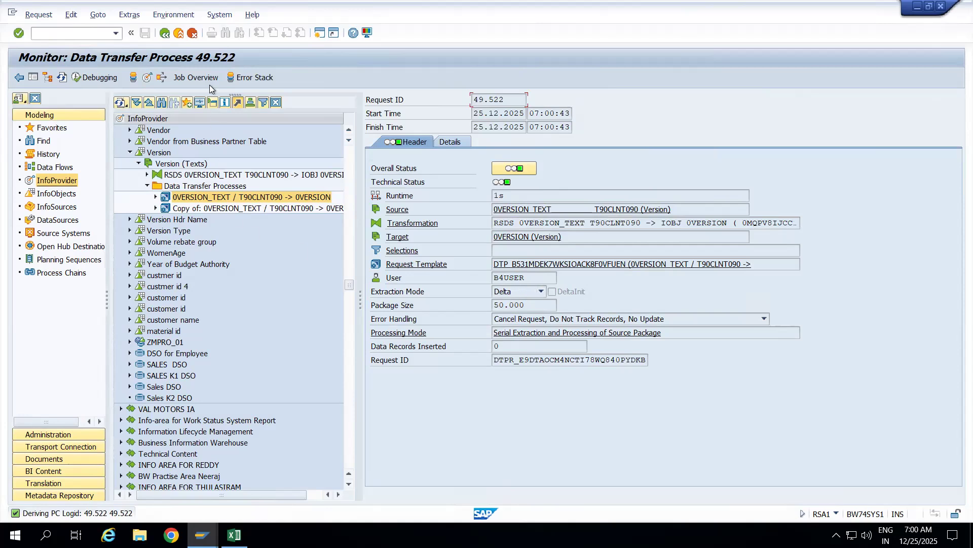
pyautogui.click(178, 33)
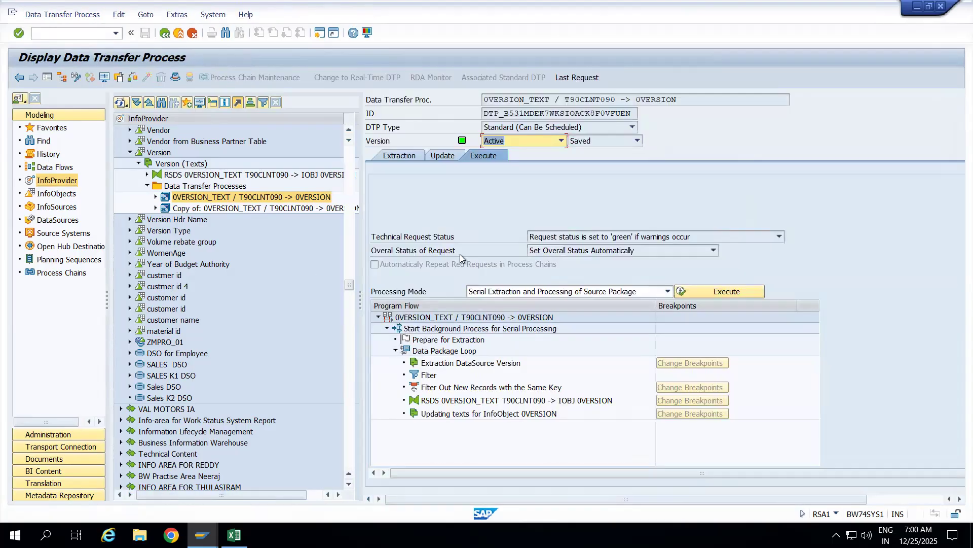
pyautogui.click(686, 295)
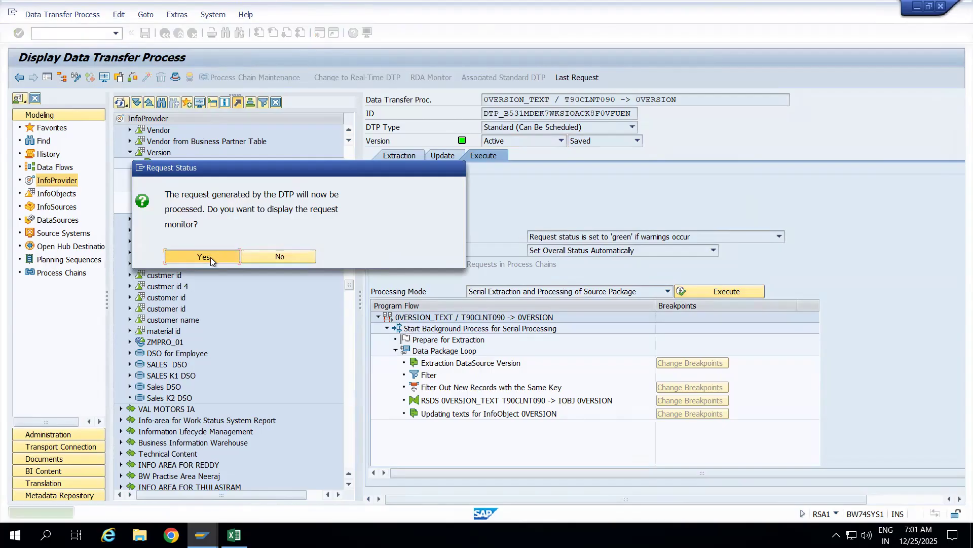
pyautogui.click(211, 257)
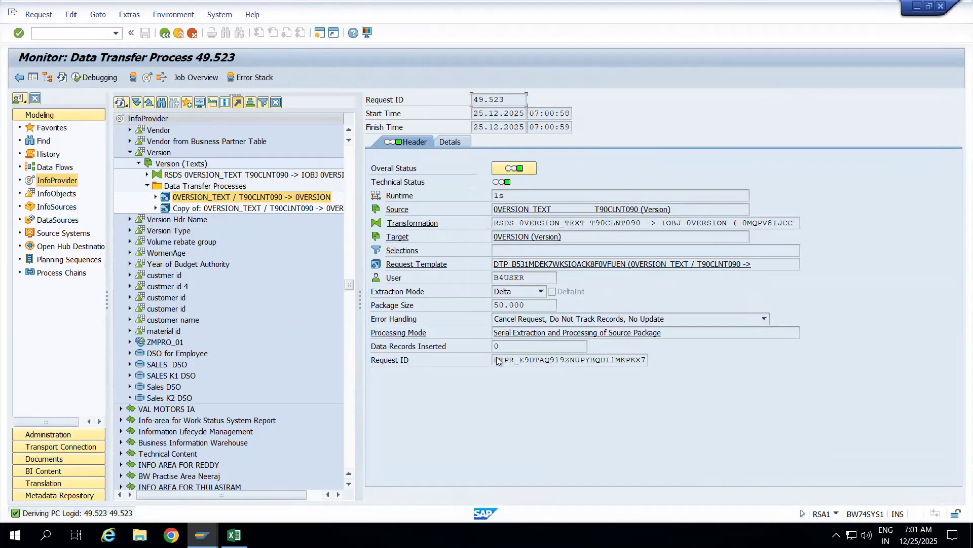
pyautogui.click(179, 33)
# - Open the Manage InfoProvider view of Version (Texts) with its list of requests
pyautogui.click(195, 165)
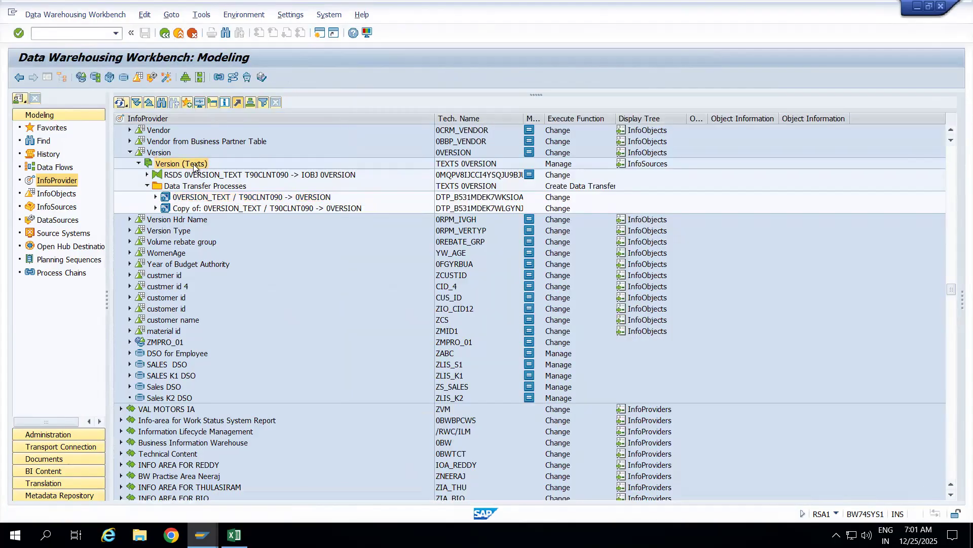
pyautogui.rightClick(195, 166)
pyautogui.click(231, 186)
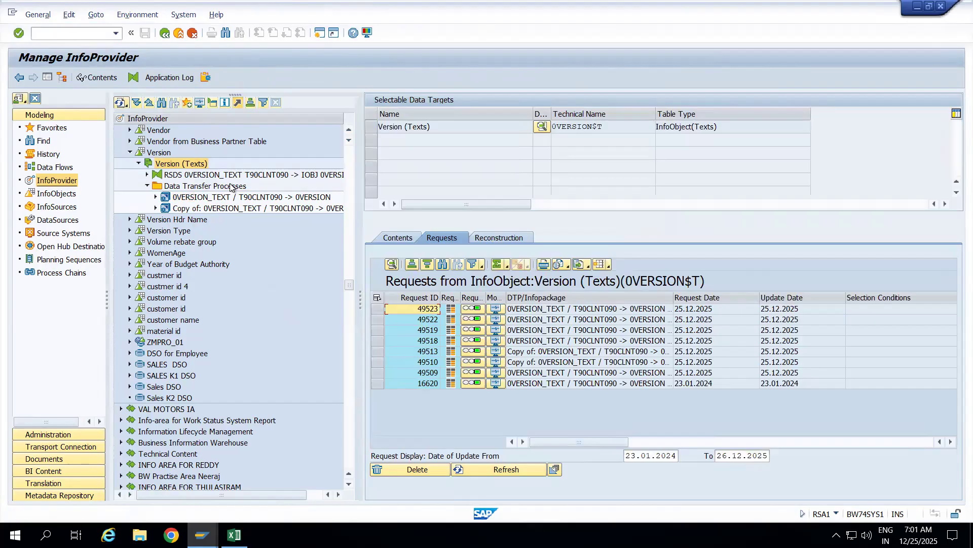
# - Delete all load requests from Version (Texts), hiding the navigator to see the full request list, and return to the modeling workbench
pyautogui.click(47, 77)
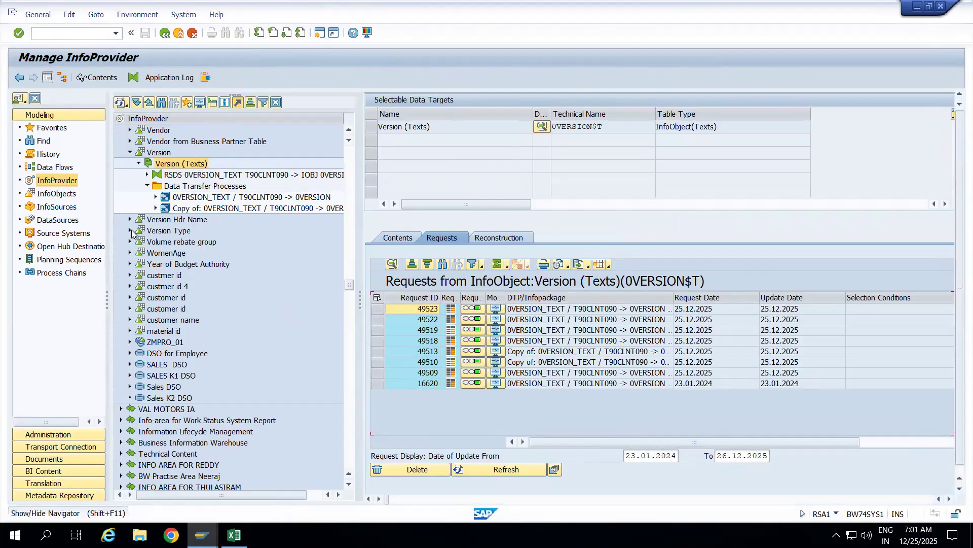
pyautogui.click(22, 298)
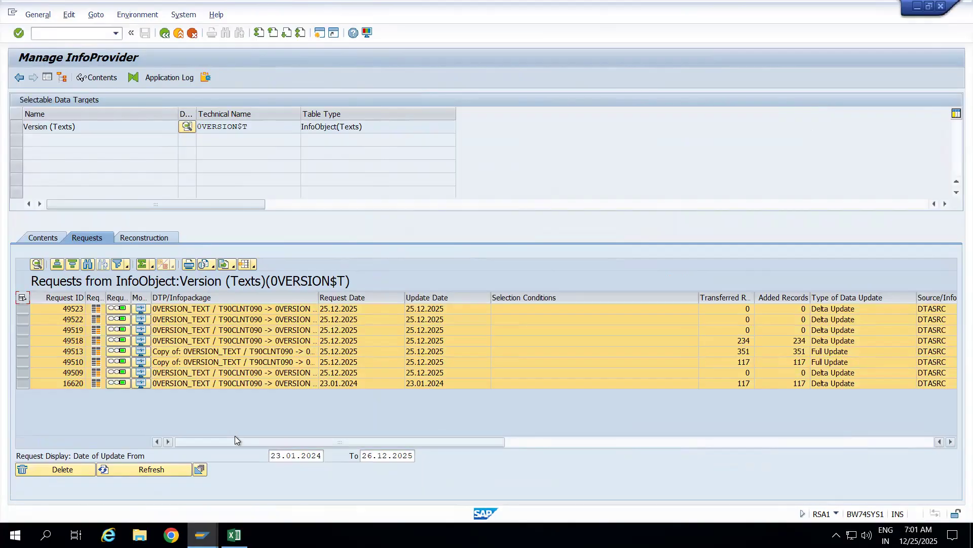
pyautogui.click(80, 469)
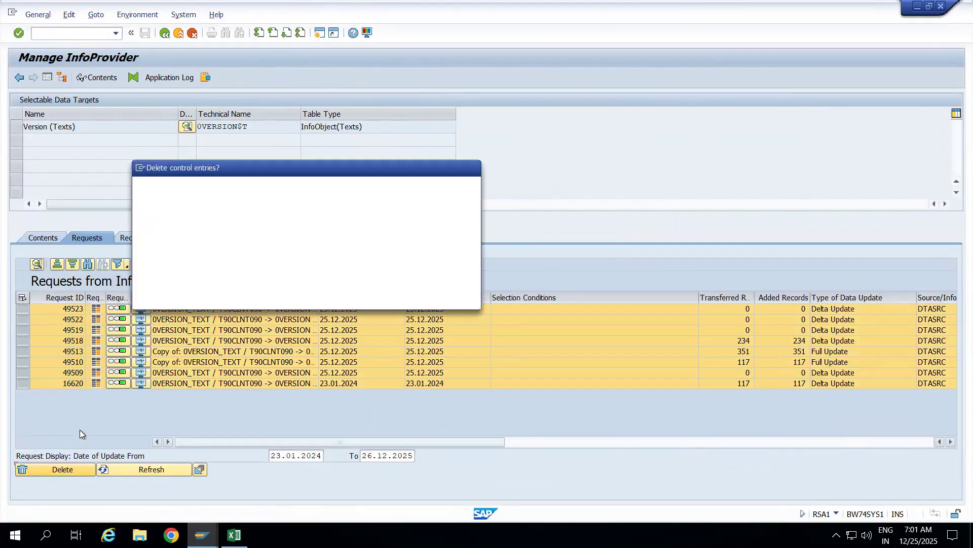
pyautogui.click(166, 298)
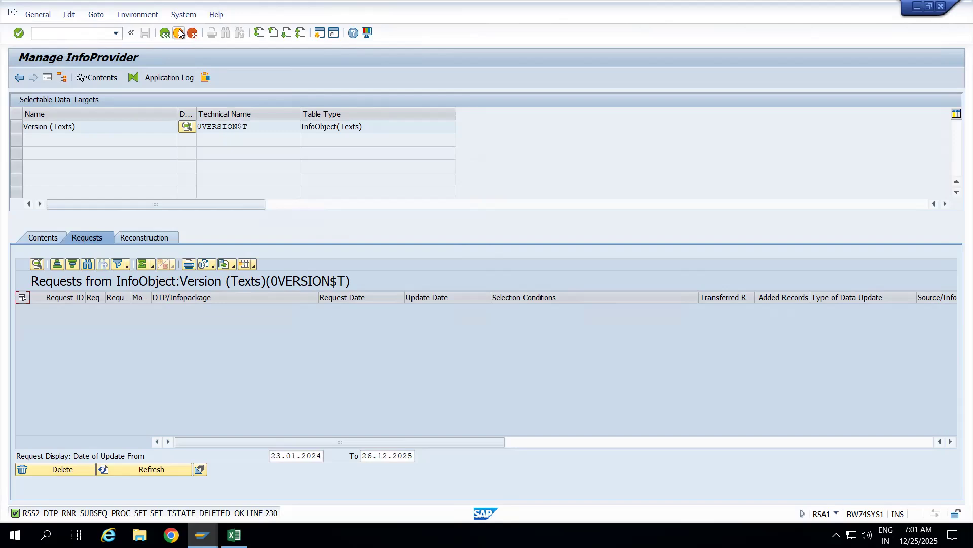
pyautogui.click(178, 33)
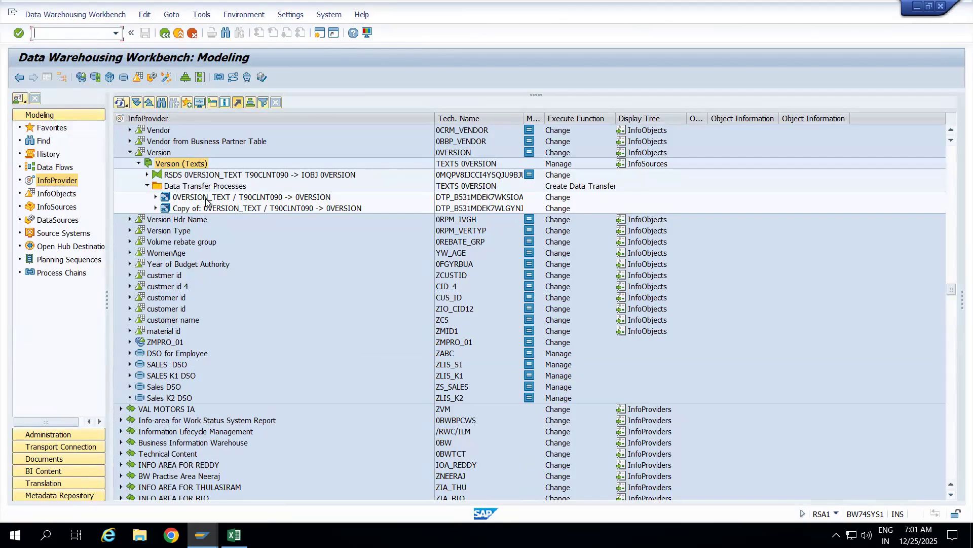
# - Open the original 0VERSION_TEXT data transfer process, review its extraction and execution settings, and exit it
pyautogui.doubleClick(202, 200)
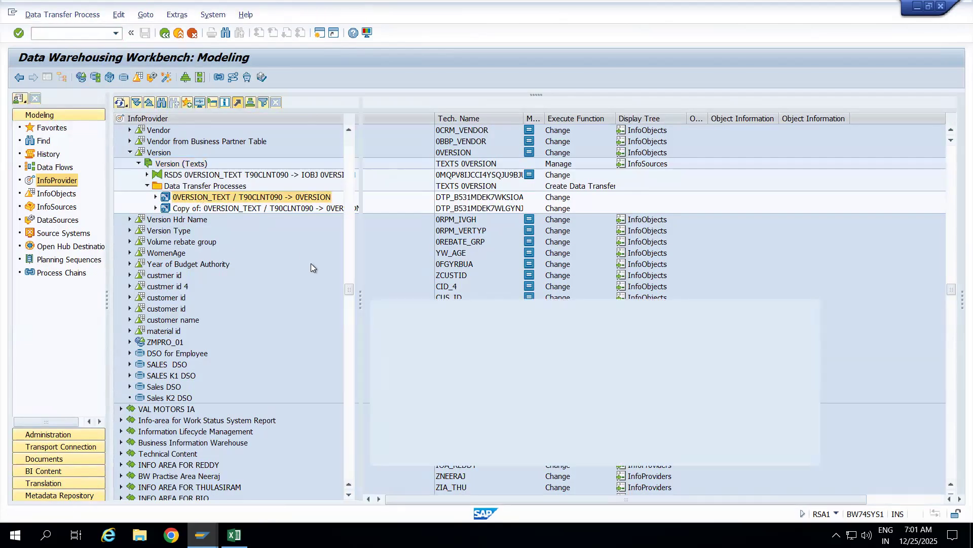
pyautogui.click(407, 158)
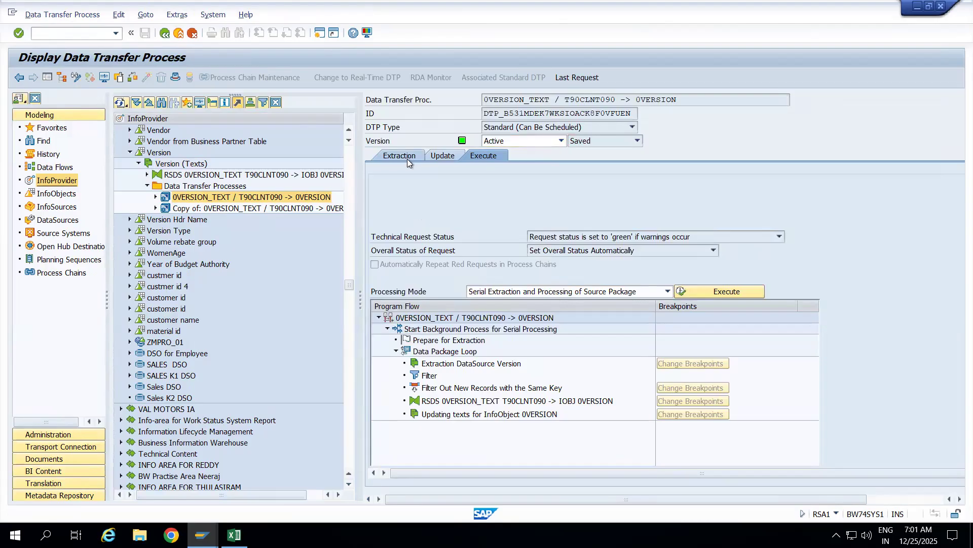
pyautogui.click(483, 156)
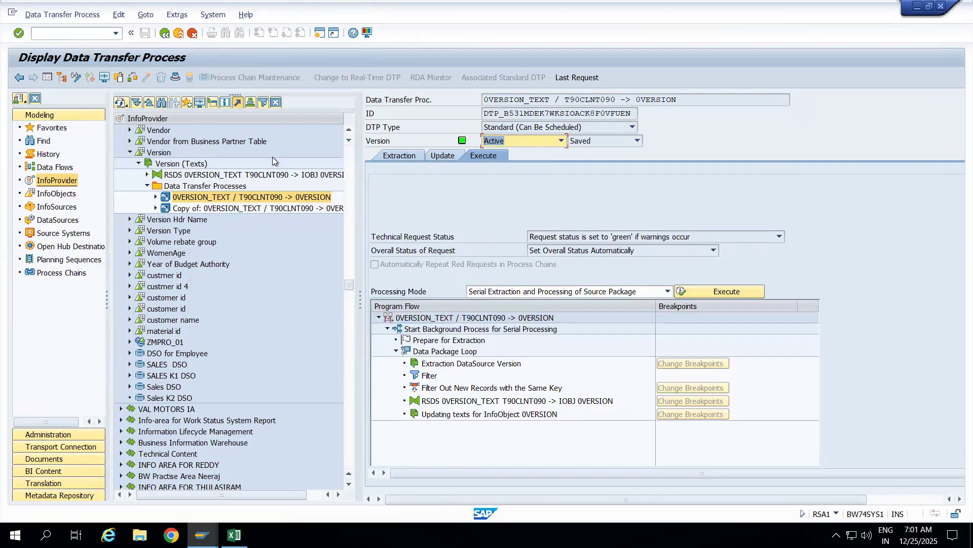
pyautogui.click(176, 34)
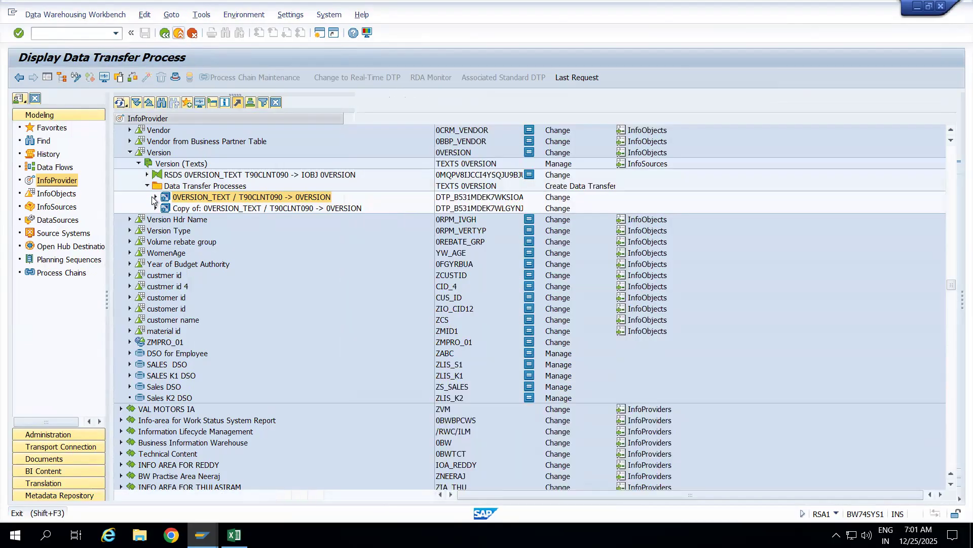
# - Display all PSA requests of the Version DataSource beneath the original data transfer process, without a date restriction, and close the list
pyautogui.click(155, 197)
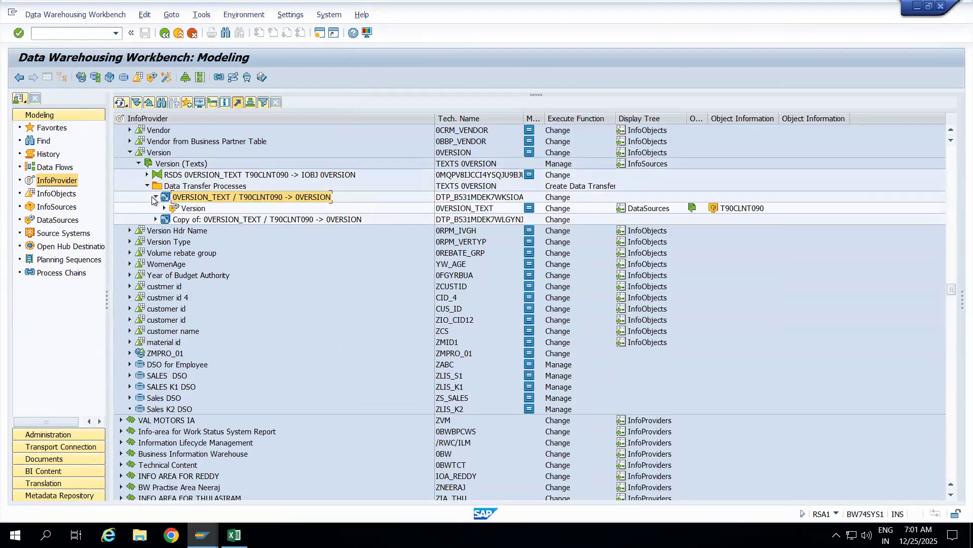
pyautogui.click(187, 208)
pyautogui.rightClick(188, 208)
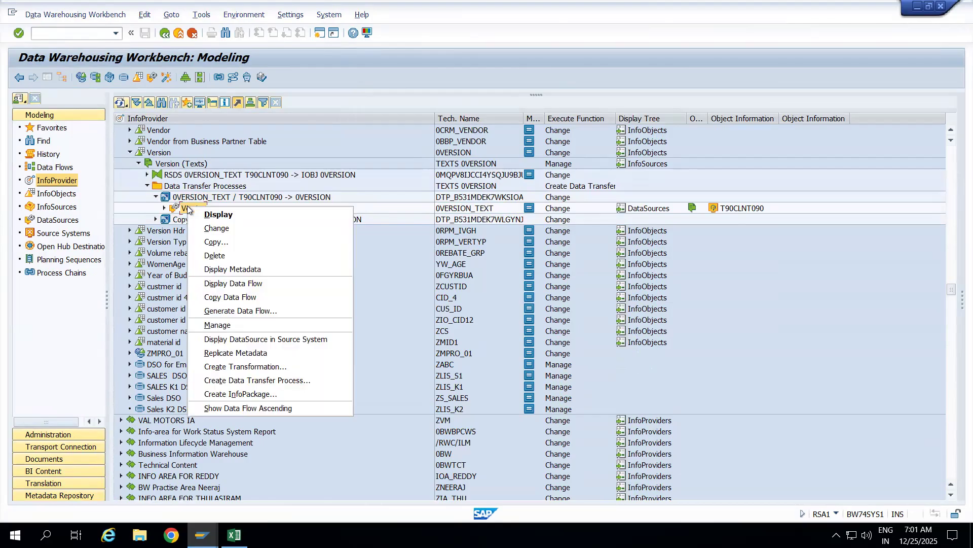
pyautogui.click(218, 325)
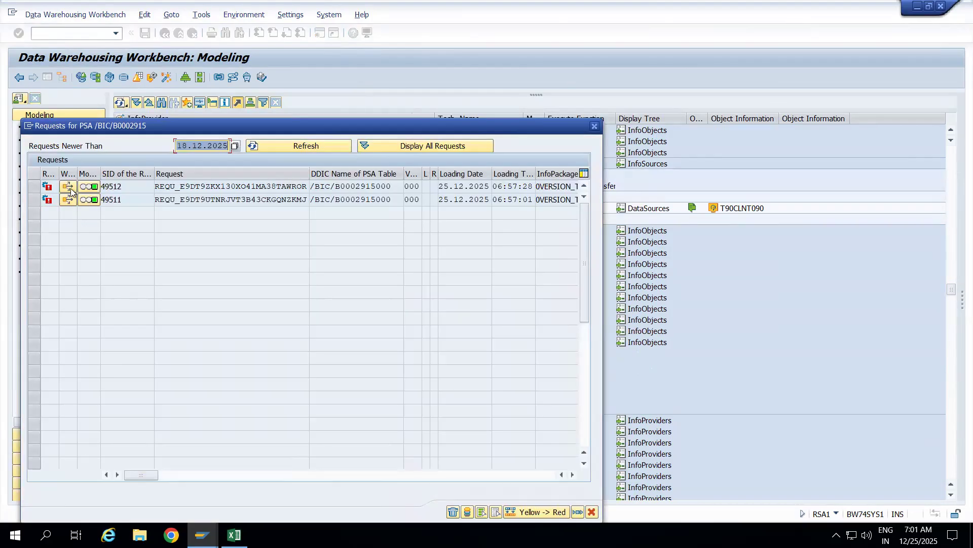
pyautogui.click(376, 145)
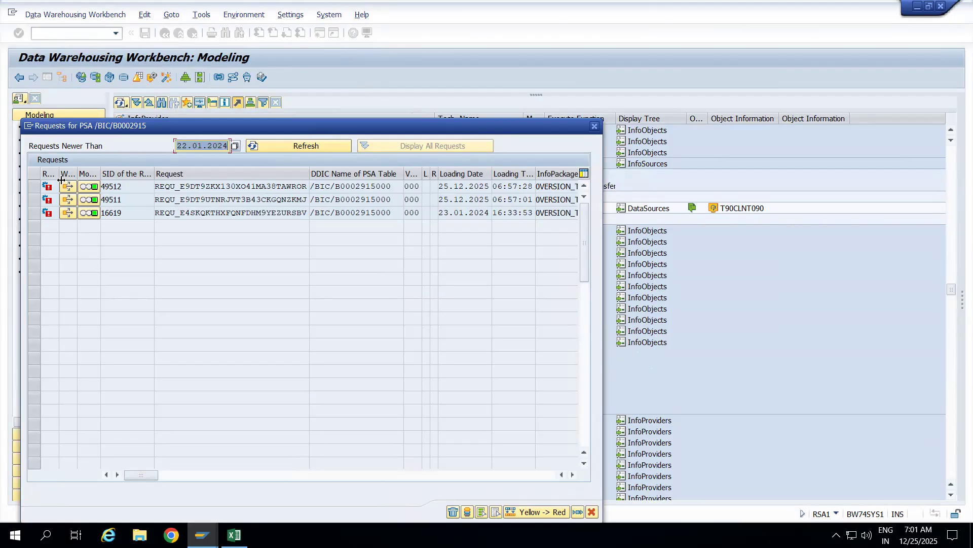
pyautogui.click(595, 126)
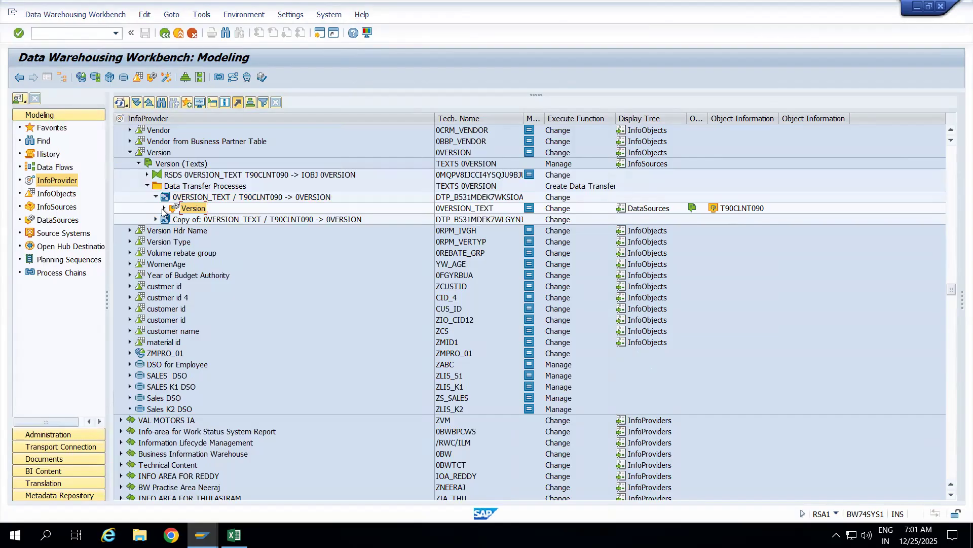
# - Collapse the original 0VERSION_TEXT data transfer process in the tree and reopen its details
pyautogui.click(155, 198)
pyautogui.doubleClick(187, 200)
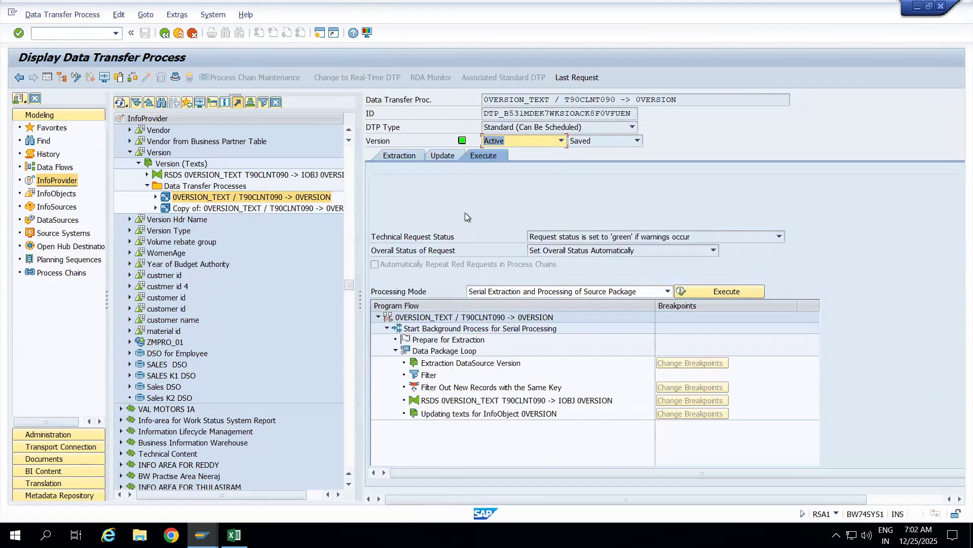
# - Review the extraction settings of the 0VERSION_TEXT delta data transfer process, execute it and display the request monitor
pyautogui.click(400, 160)
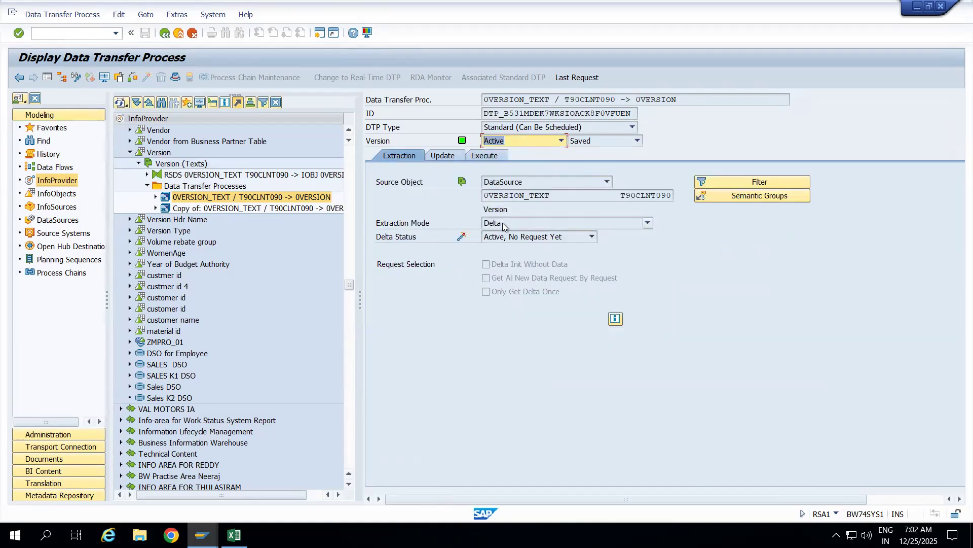
pyautogui.click(477, 155)
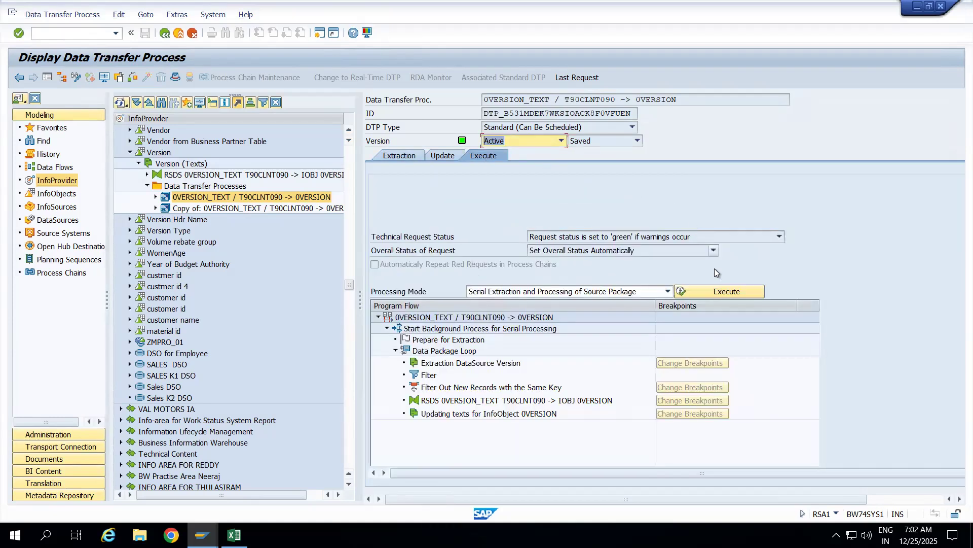
pyautogui.click(703, 291)
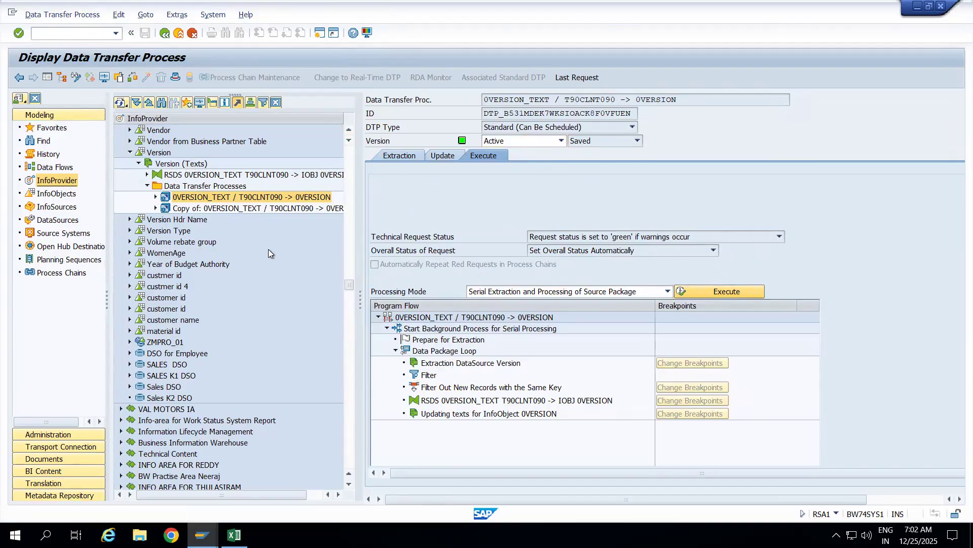
pyautogui.click(201, 255)
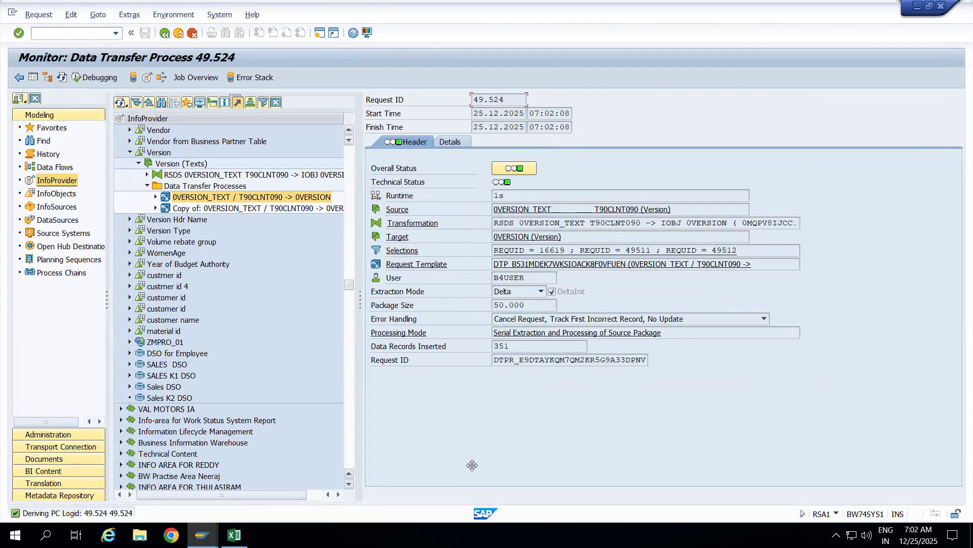
# - Examine which source request IDs are listed in the selections of the executed transfer request, narrowing the Field column
pyautogui.click(413, 250)
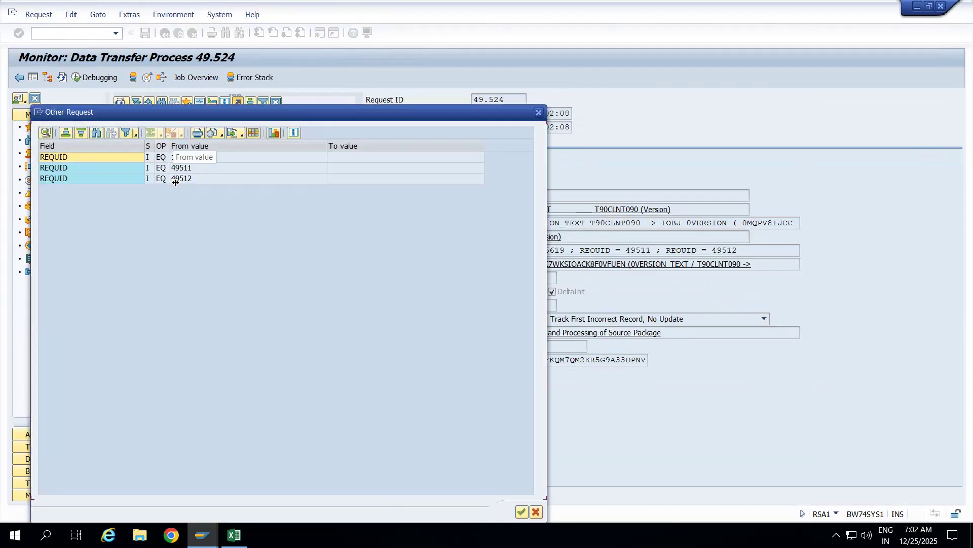
pyautogui.moveTo(144, 146); pyautogui.dragTo(95, 146)
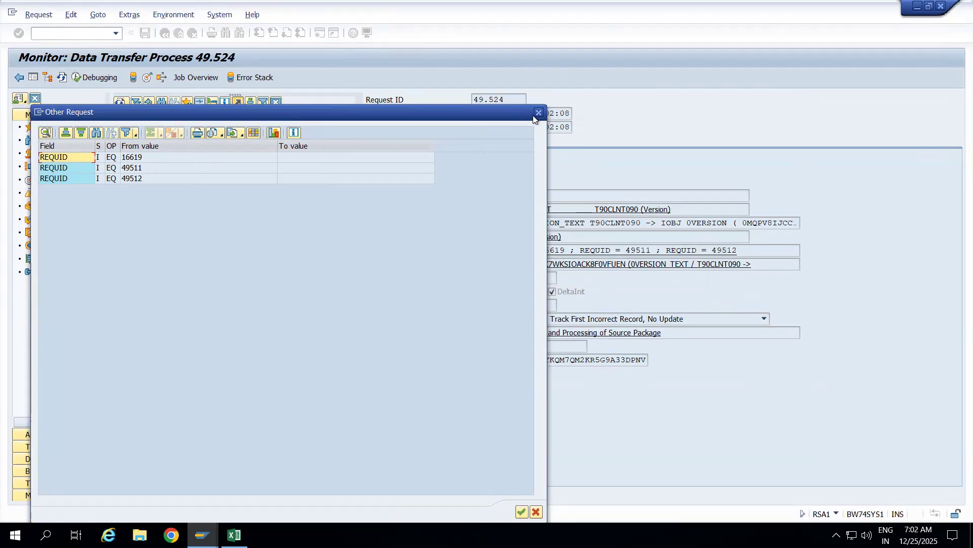
pyautogui.click(539, 112)
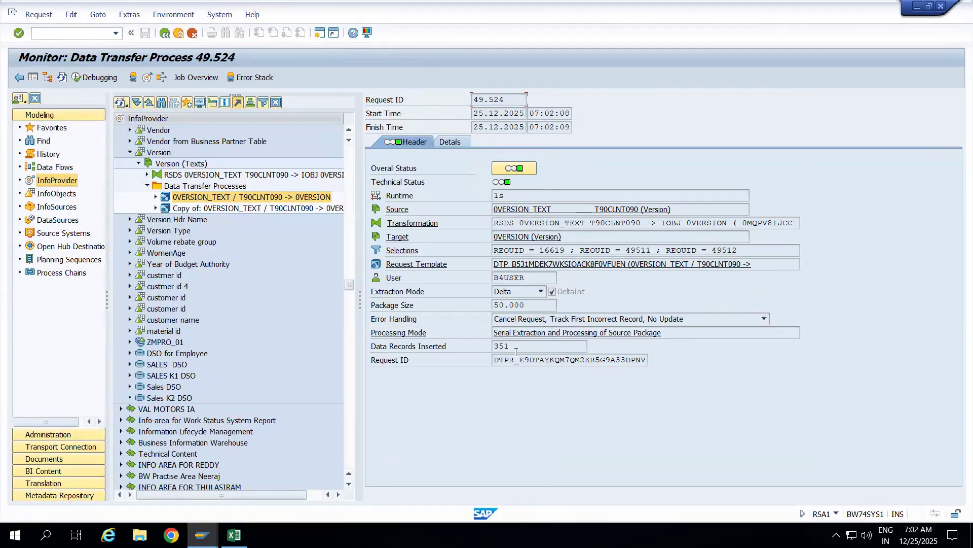
# - Examine the processing details of data packages 1, 2 and 3 in the transfer request, and leave the monitor
pyautogui.click(455, 144)
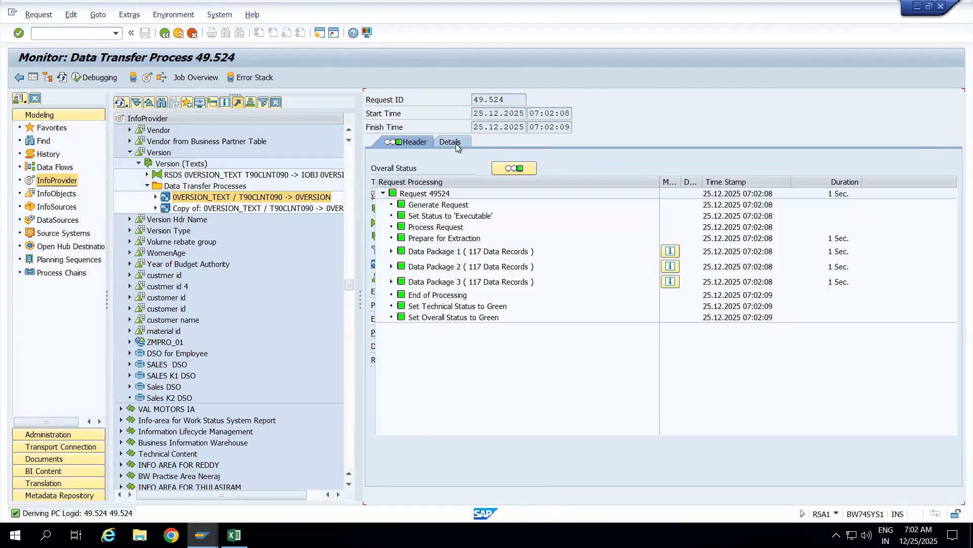
pyautogui.click(458, 252)
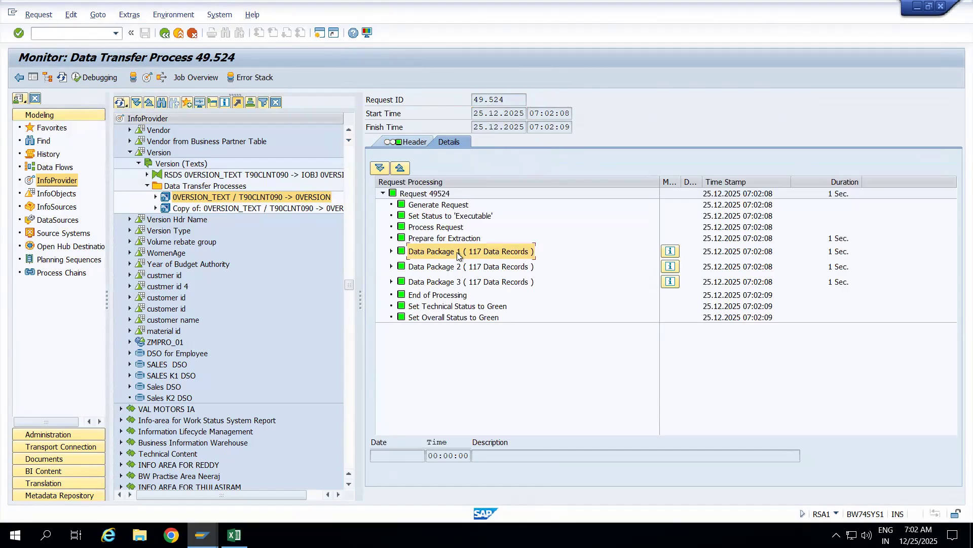
pyautogui.click(461, 267)
pyautogui.click(461, 283)
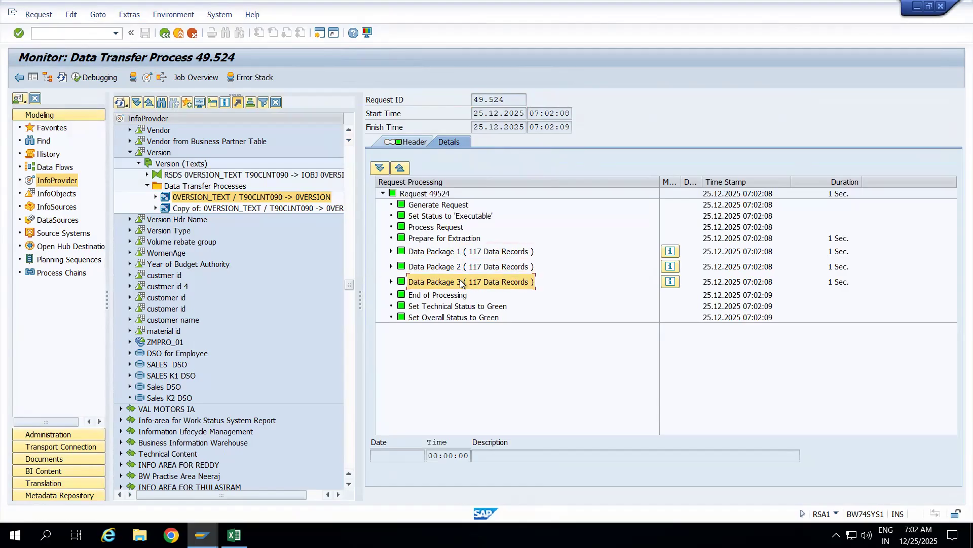
pyautogui.click(458, 252)
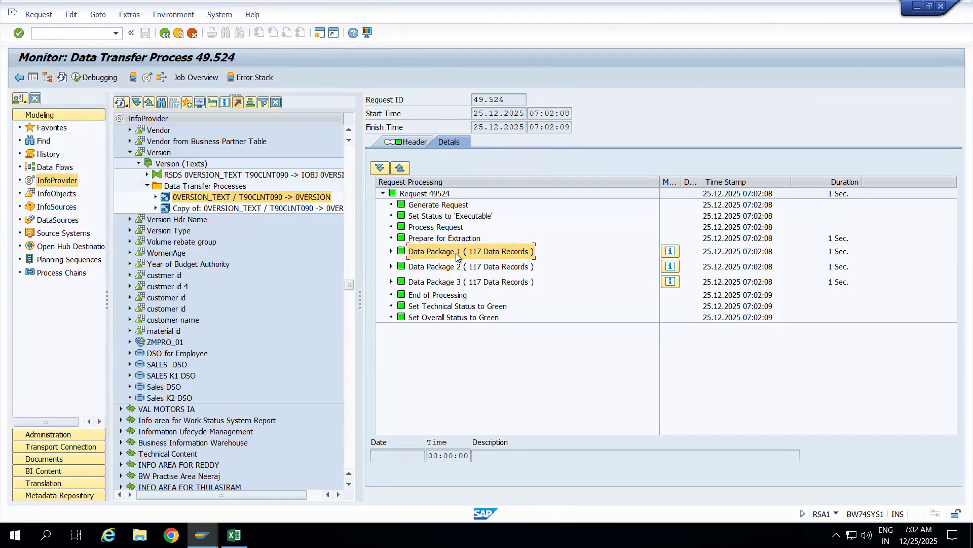
pyautogui.click(179, 33)
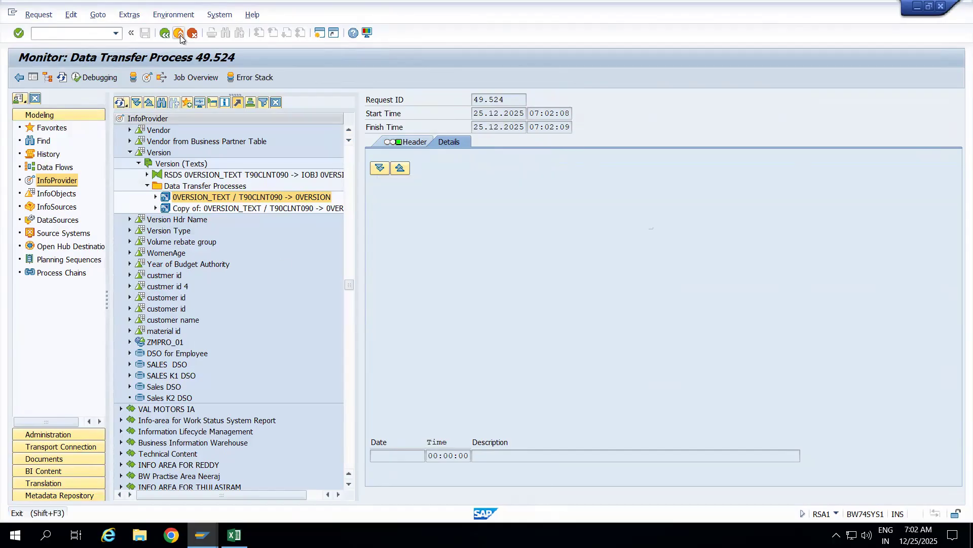
# - Run the original 0VERSION_TEXT delta transfer process a second time and check the request's processing details and header in the monitor
pyautogui.doubleClick(186, 199)
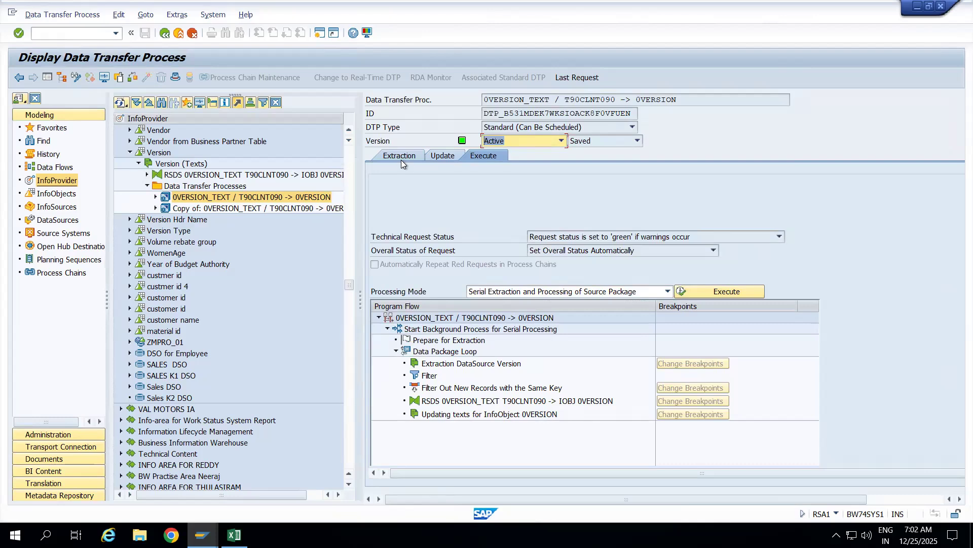
pyautogui.click(400, 157)
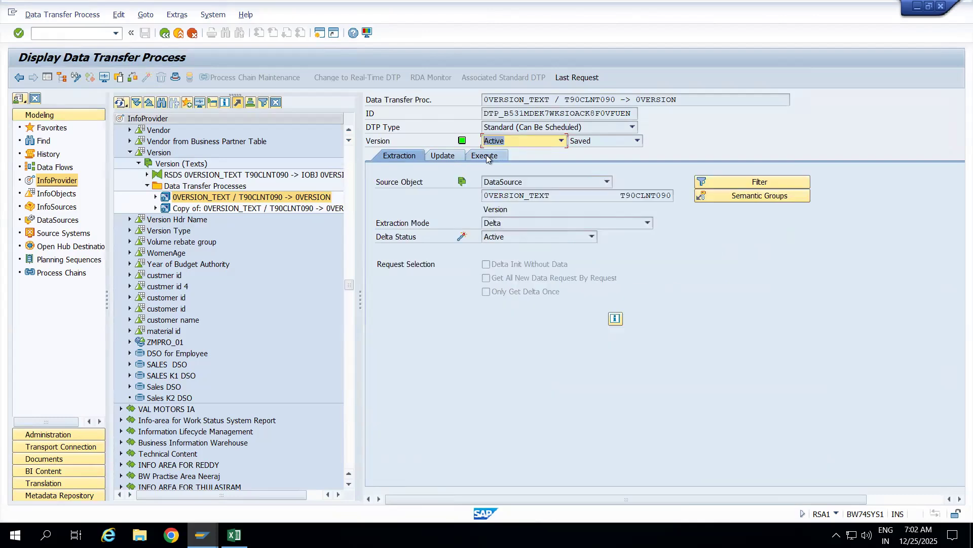
pyautogui.click(486, 156)
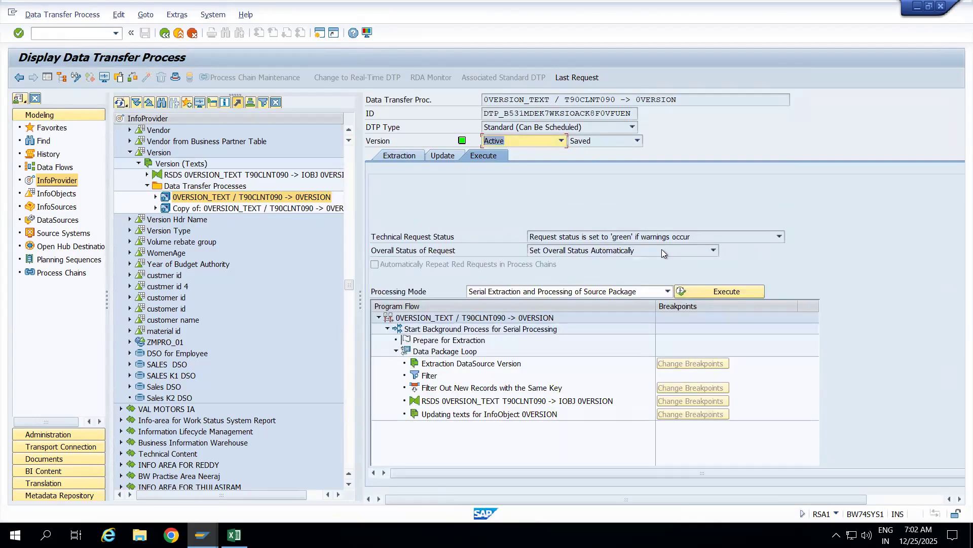
pyautogui.click(695, 293)
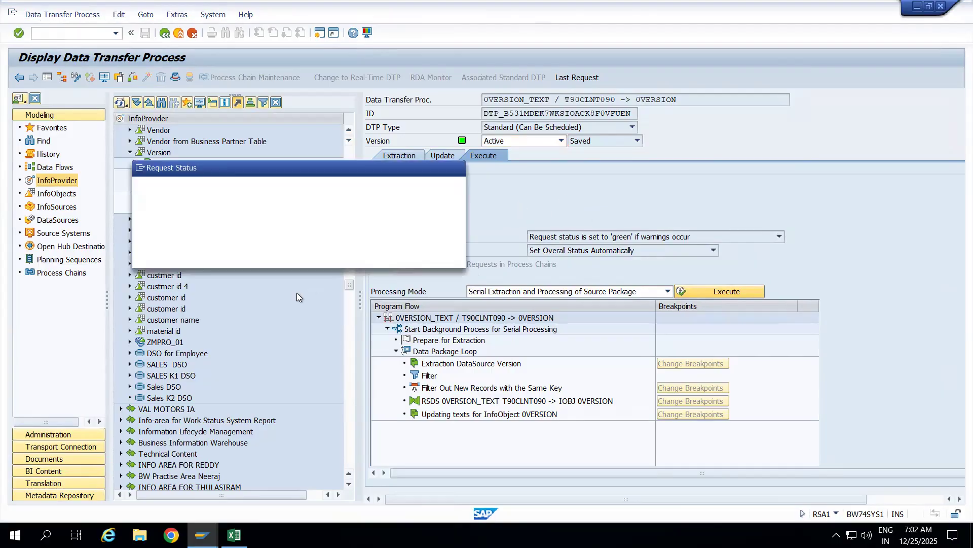
pyautogui.click(263, 312)
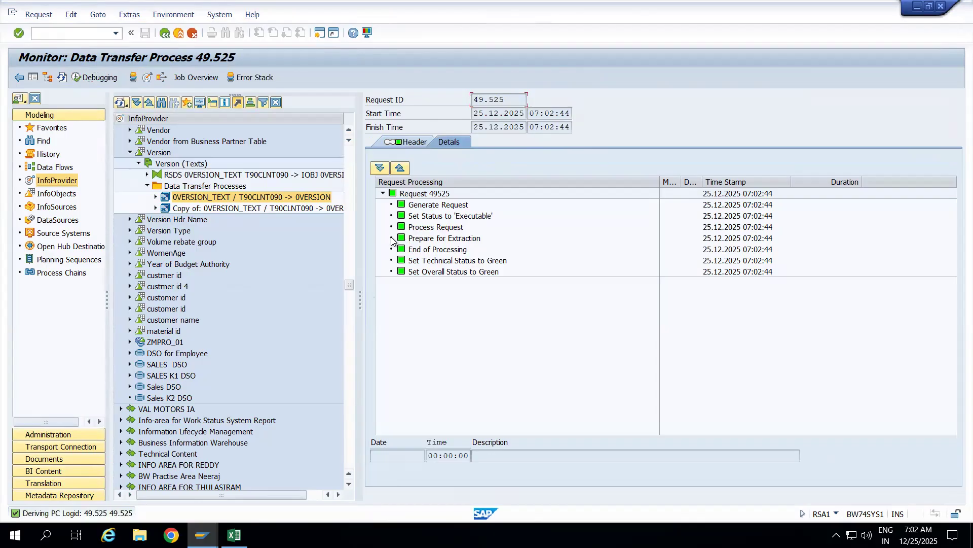
pyautogui.click(411, 140)
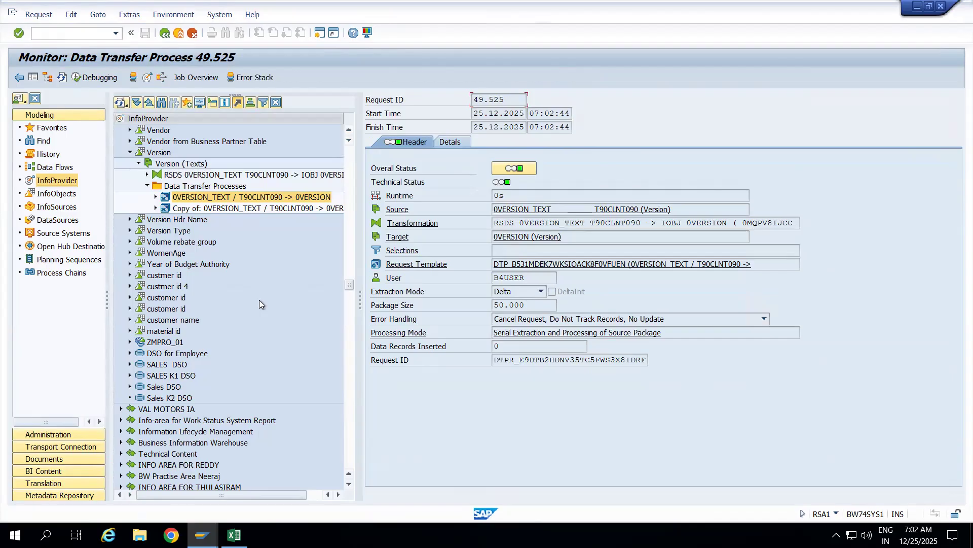
pyautogui.click(178, 36)
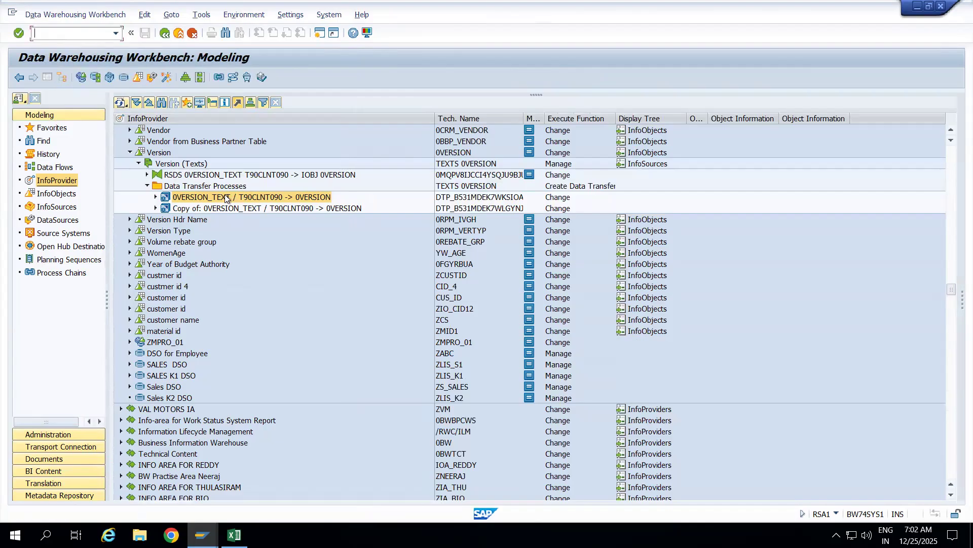
# - Reopen the original 0VERSION_TEXT transfer process, check its delta extraction settings, and execute it a third time with the request monitor displayed
pyautogui.doubleClick(226, 198)
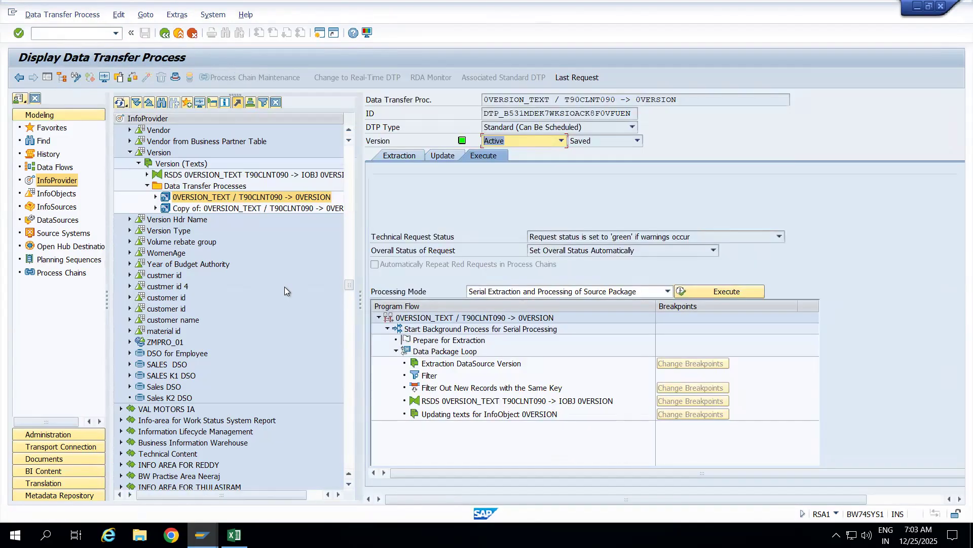
pyautogui.click(409, 156)
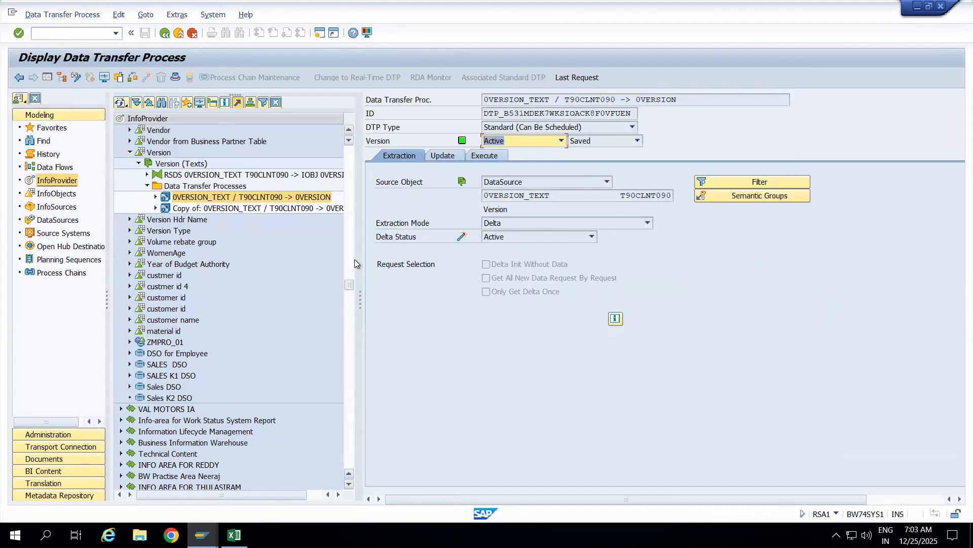
pyautogui.click(495, 157)
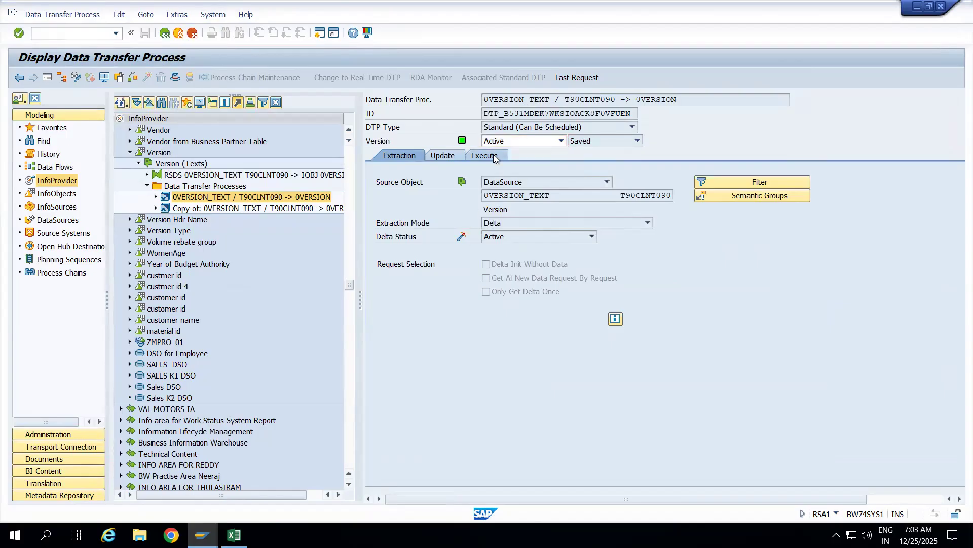
pyautogui.click(690, 291)
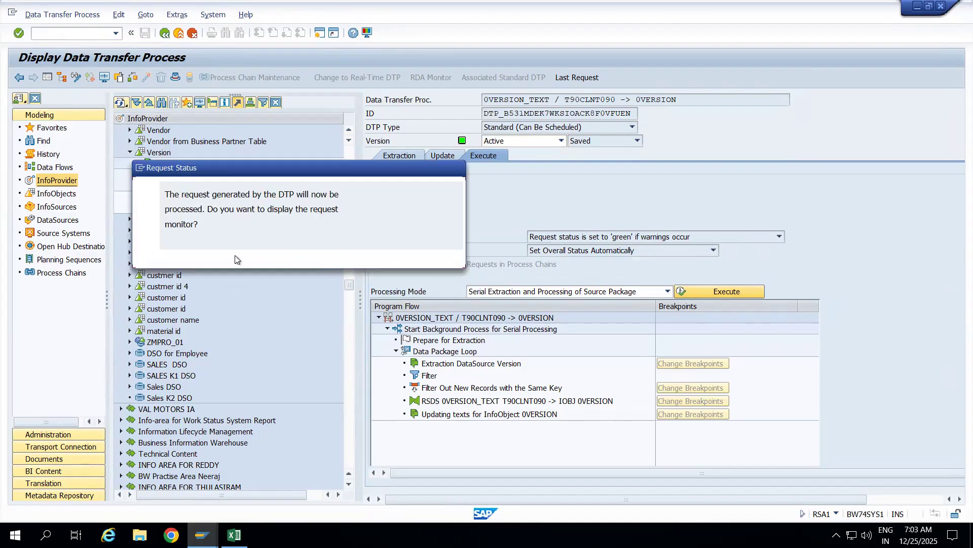
pyautogui.click(211, 254)
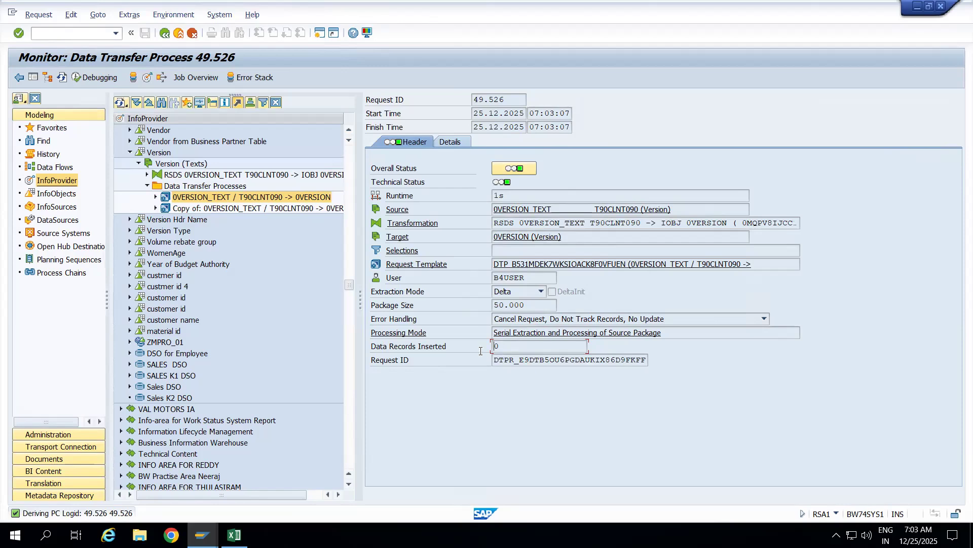
# - Execute the original delta transfer process for 0VERSION a fourth time, view its request monitor and return to the InfoProvider tree
pyautogui.doubleClick(270, 198)
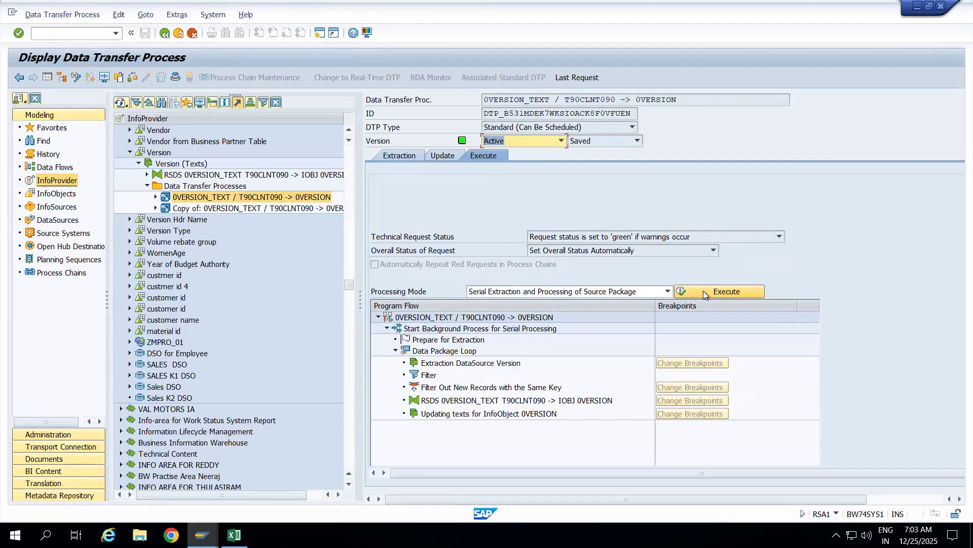
pyautogui.click(704, 290)
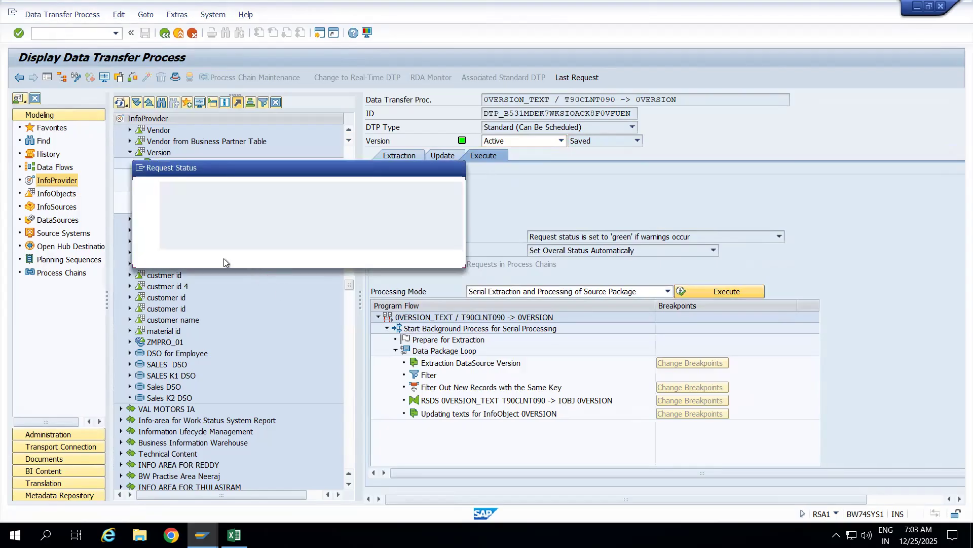
pyautogui.press('Return')
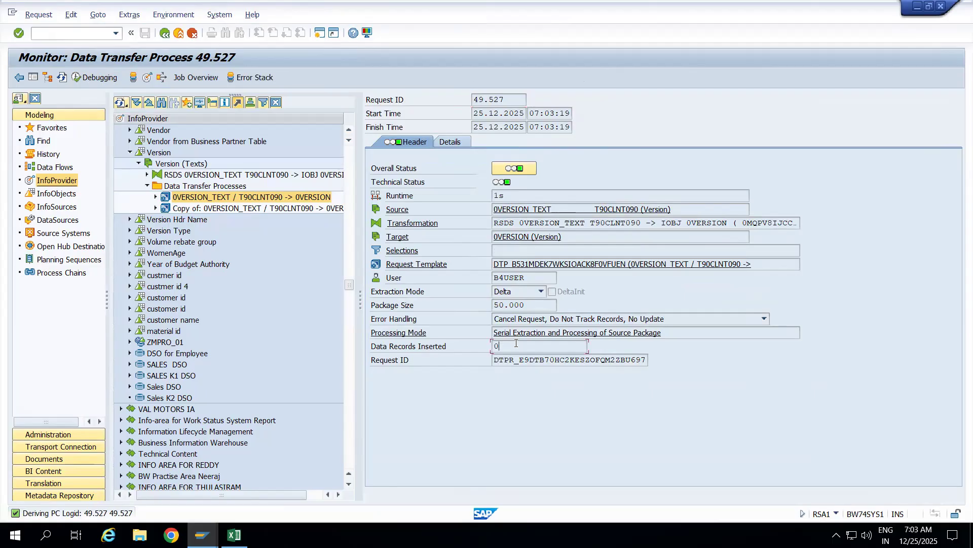
pyautogui.click(179, 33)
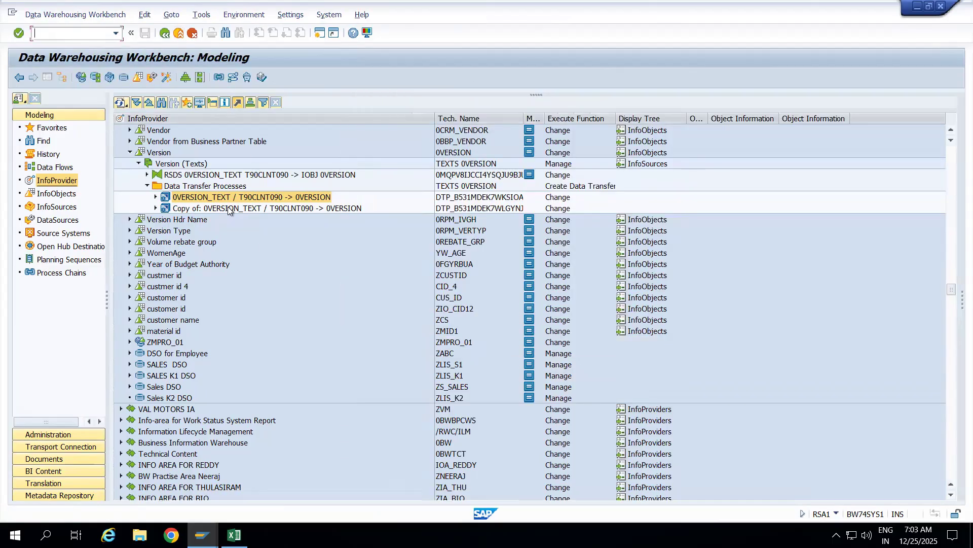
# - Open the copied 0VERSION_TEXT transfer process, review its Full extraction mode, execute it and display the request monitor
pyautogui.doubleClick(227, 207)
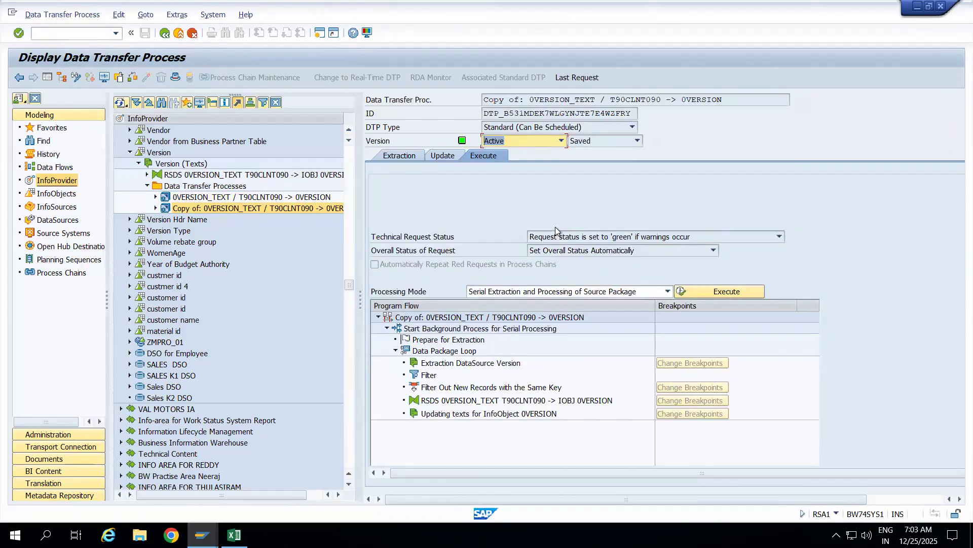
pyautogui.click(412, 155)
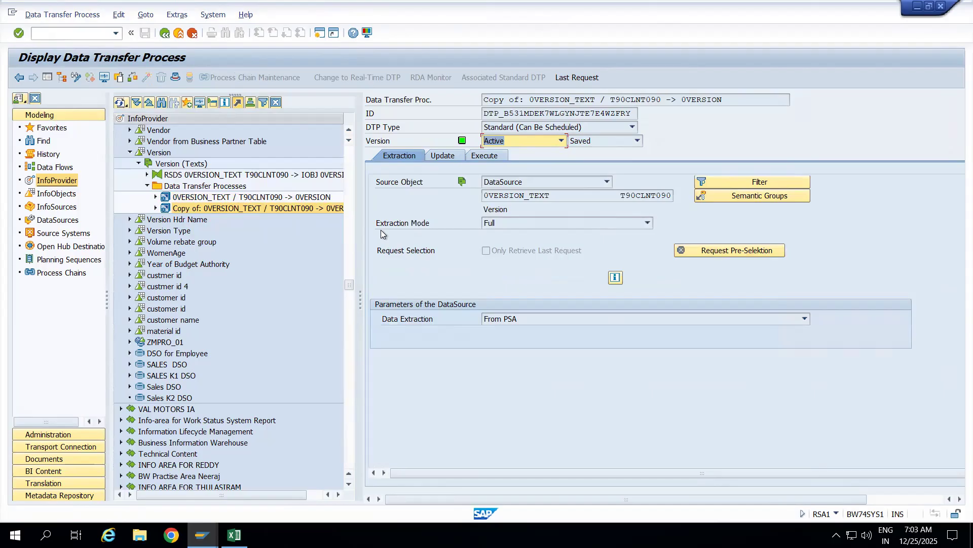
pyautogui.click(510, 222)
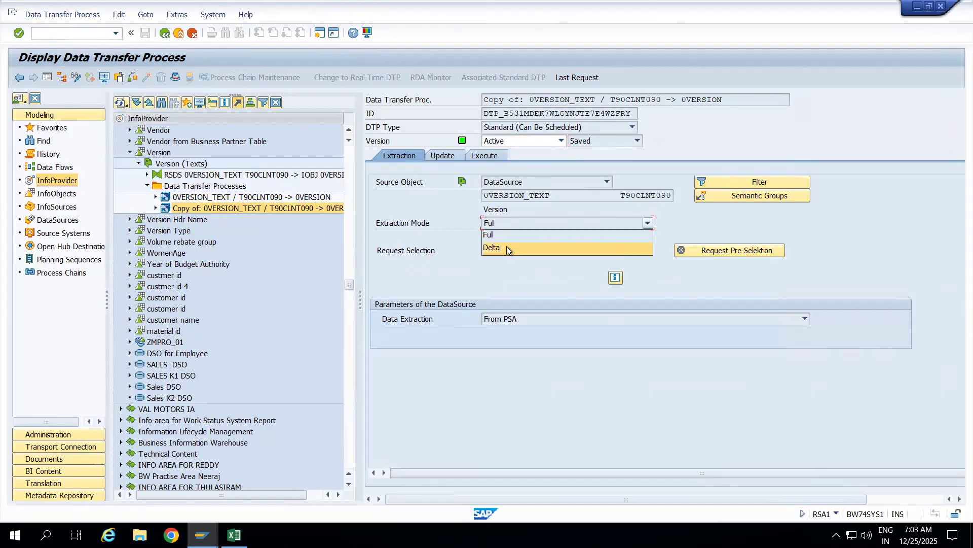
pyautogui.click(448, 236)
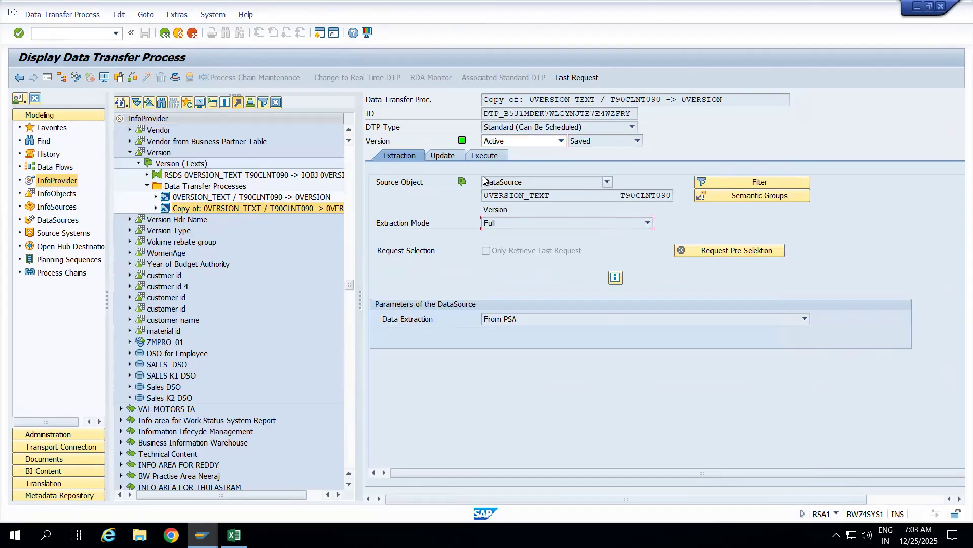
pyautogui.click(485, 156)
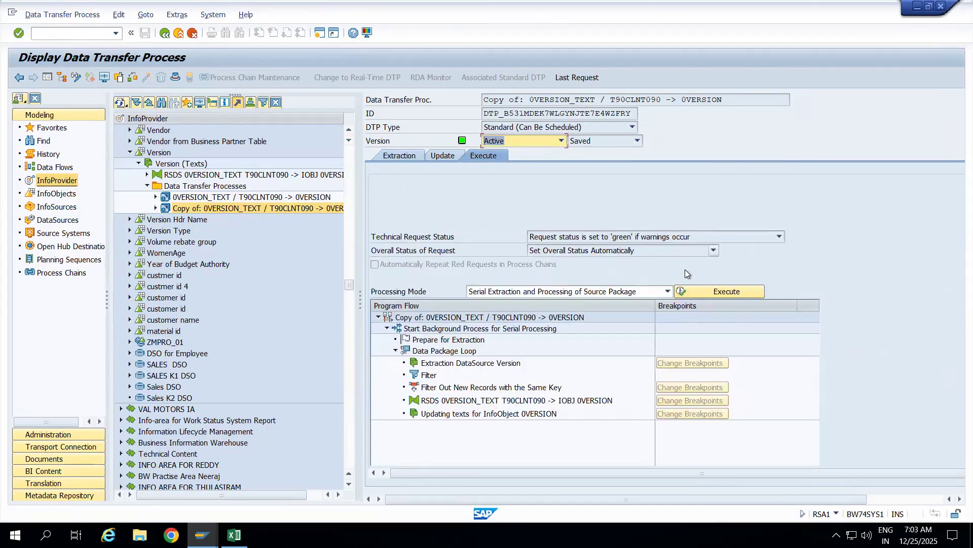
pyautogui.click(695, 291)
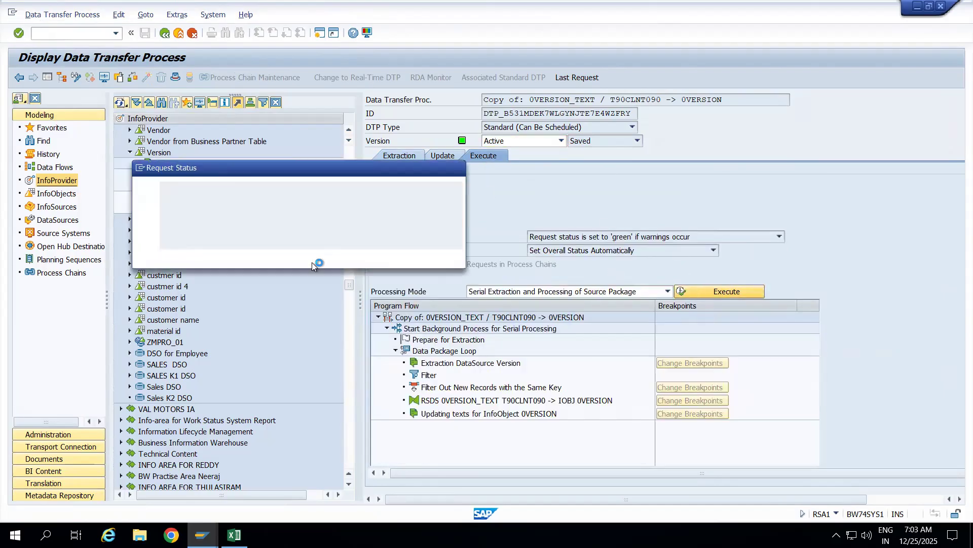
pyautogui.click(211, 256)
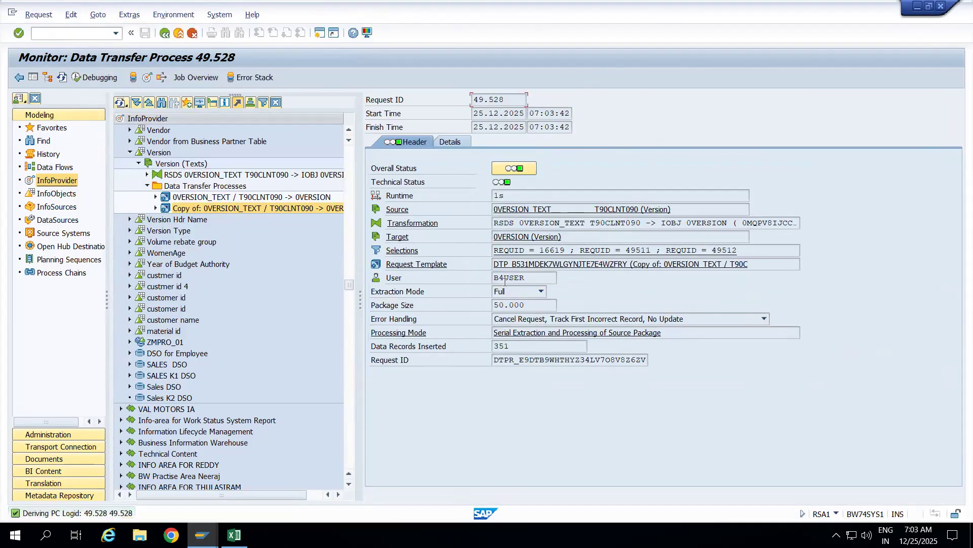
# - View the source request selections of the full load request, close the list and return to the InfoProvider tree
pyautogui.click(409, 253)
pyautogui.doubleClick(409, 253)
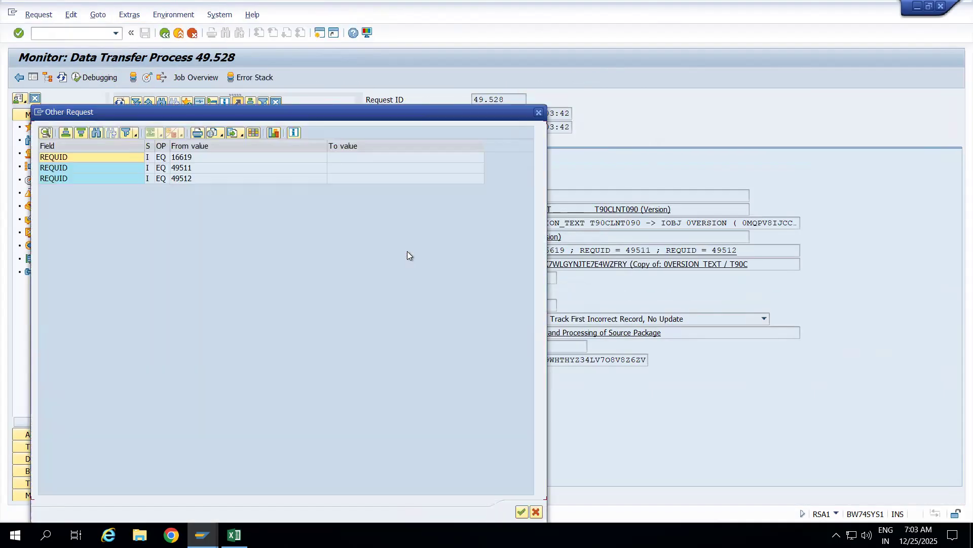
pyautogui.click(538, 112)
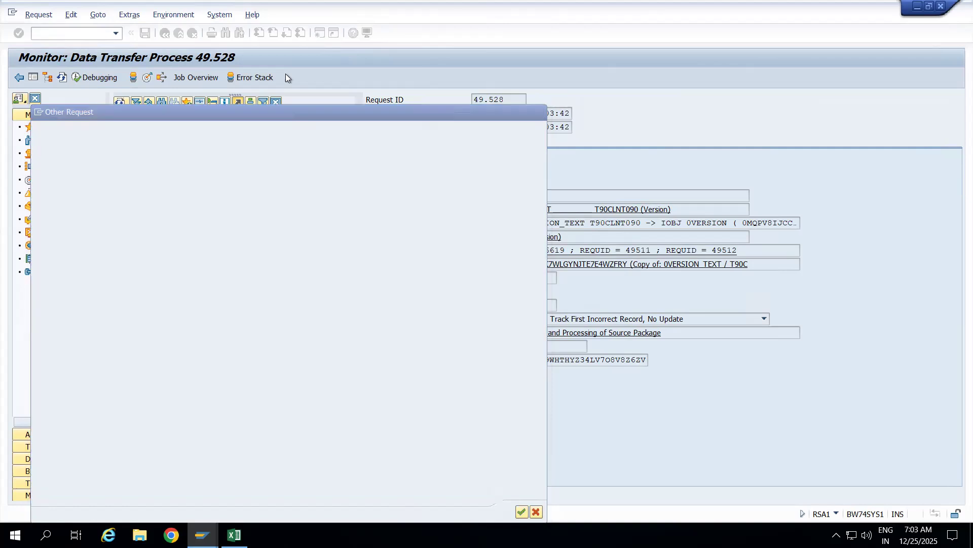
pyautogui.click(176, 33)
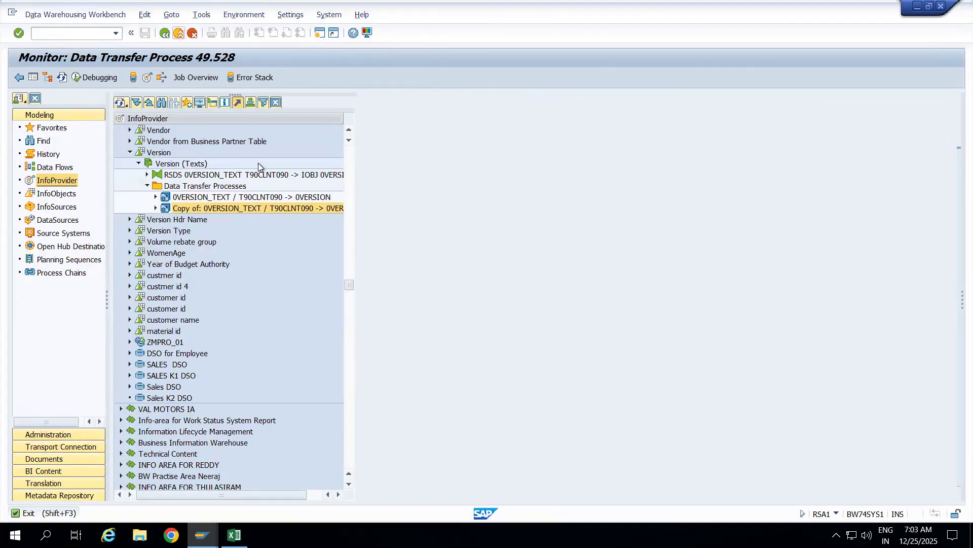
# - Execute the copied full 0VERSION_TEXT transfer process a second time and check the request's selections in its monitor
pyautogui.doubleClick(208, 206)
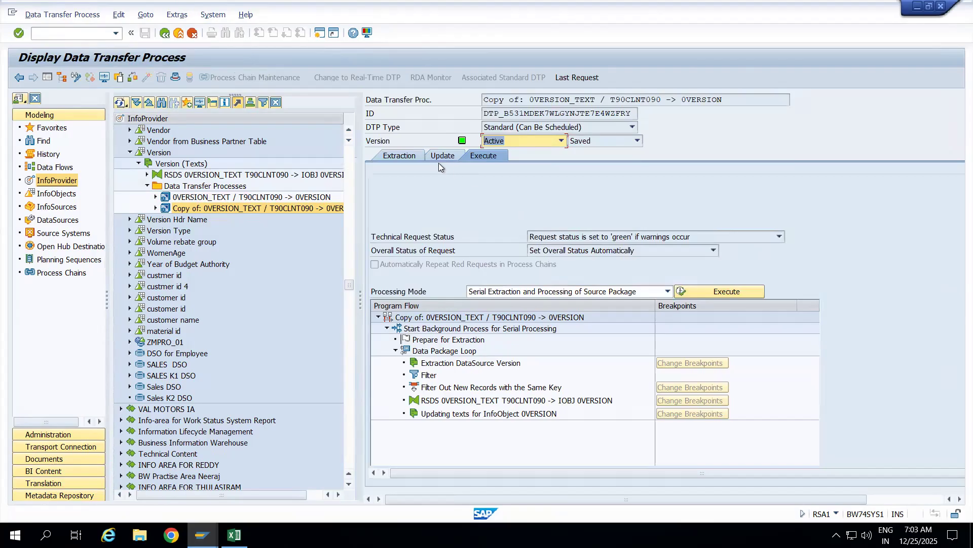
pyautogui.click(690, 288)
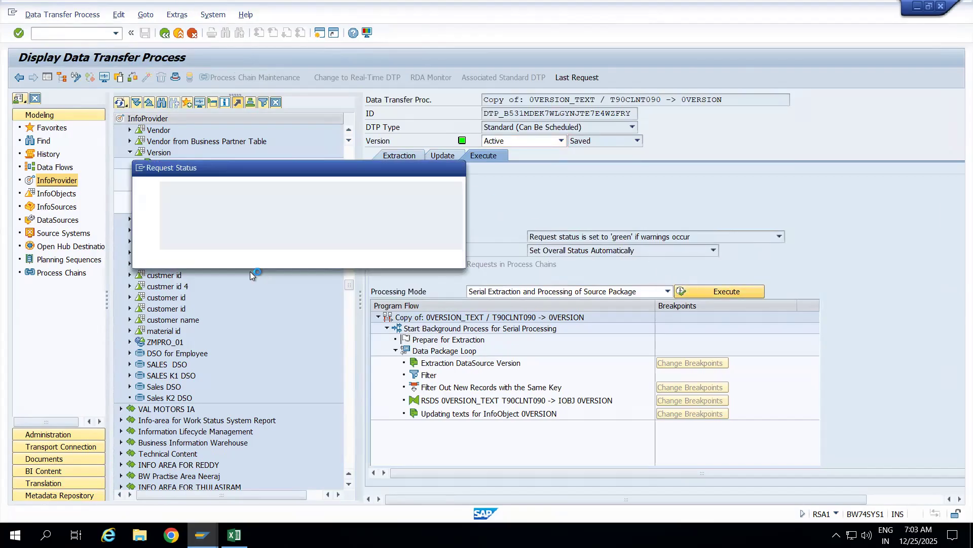
pyautogui.click(211, 257)
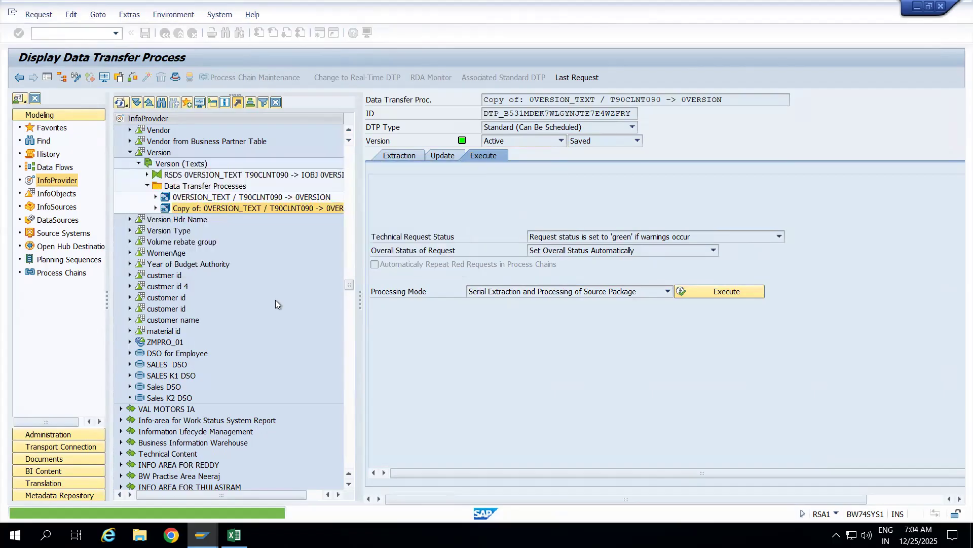
pyautogui.moveTo(531, 349); pyautogui.dragTo(479, 348)
pyautogui.click(411, 252)
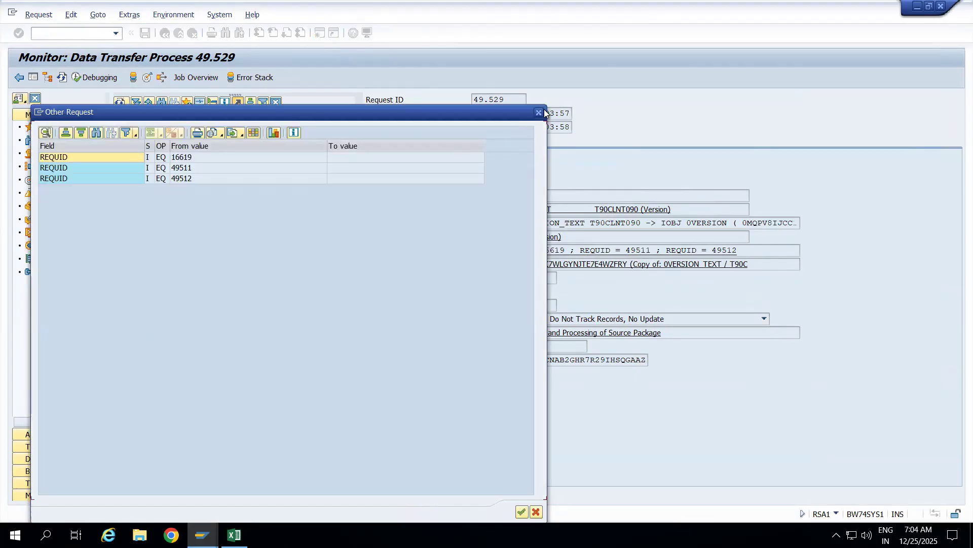
pyautogui.click(540, 113)
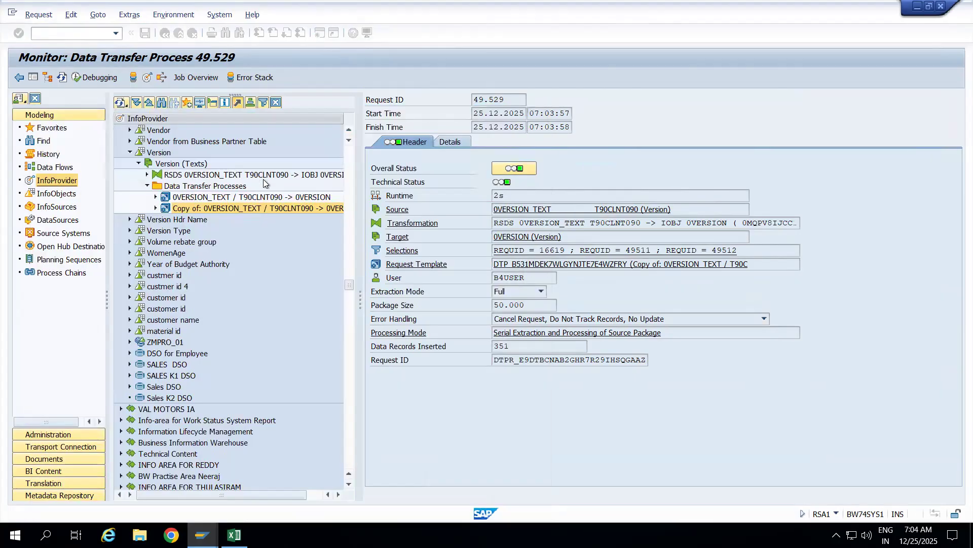
pyautogui.click(179, 33)
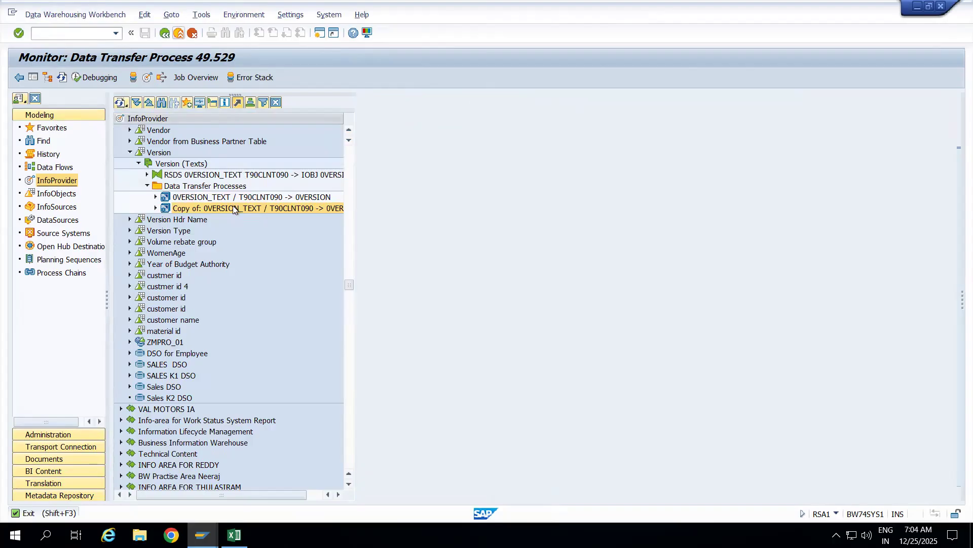
# - Reopen the copied 0VERSION_TEXT transfer process, check its extraction settings, and execute it a third time with the request monitor displayed
pyautogui.doubleClick(224, 207)
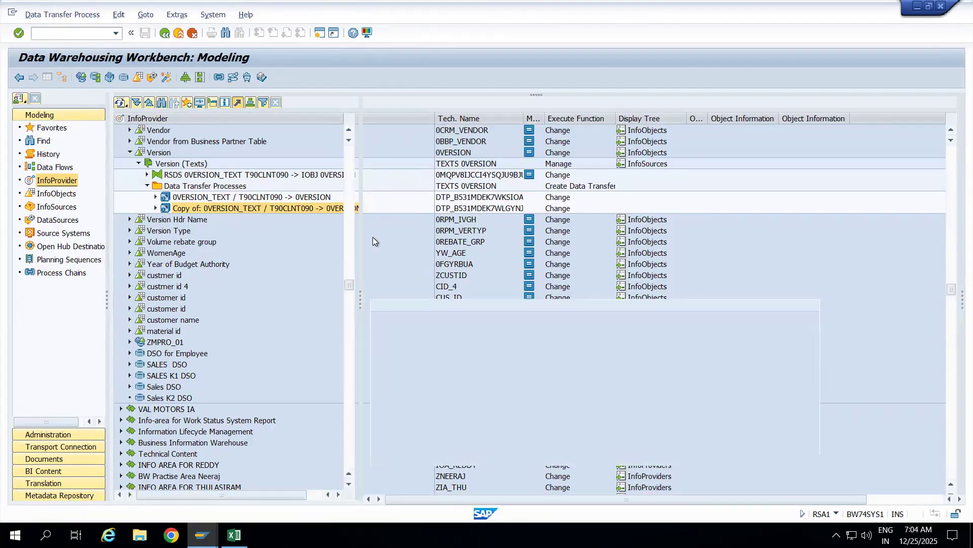
pyautogui.click(399, 156)
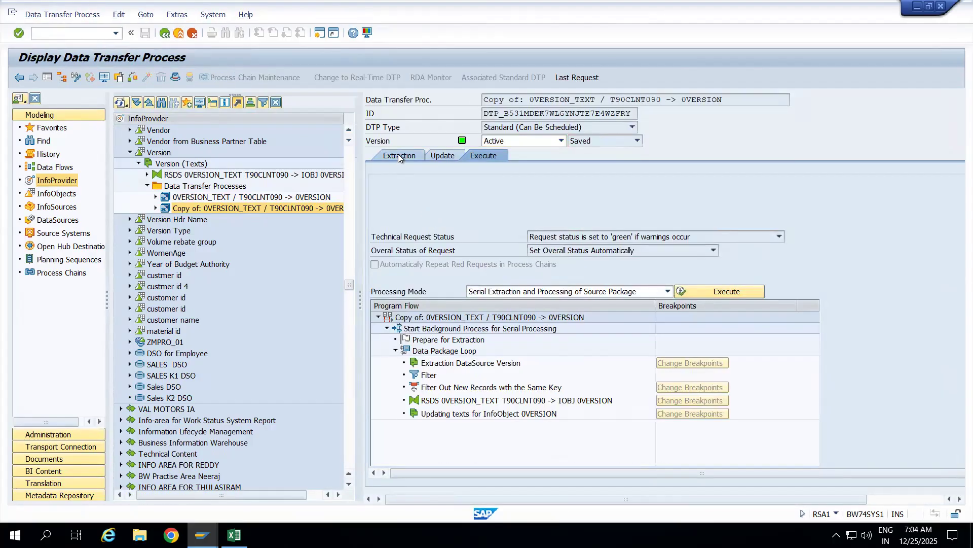
pyautogui.click(490, 156)
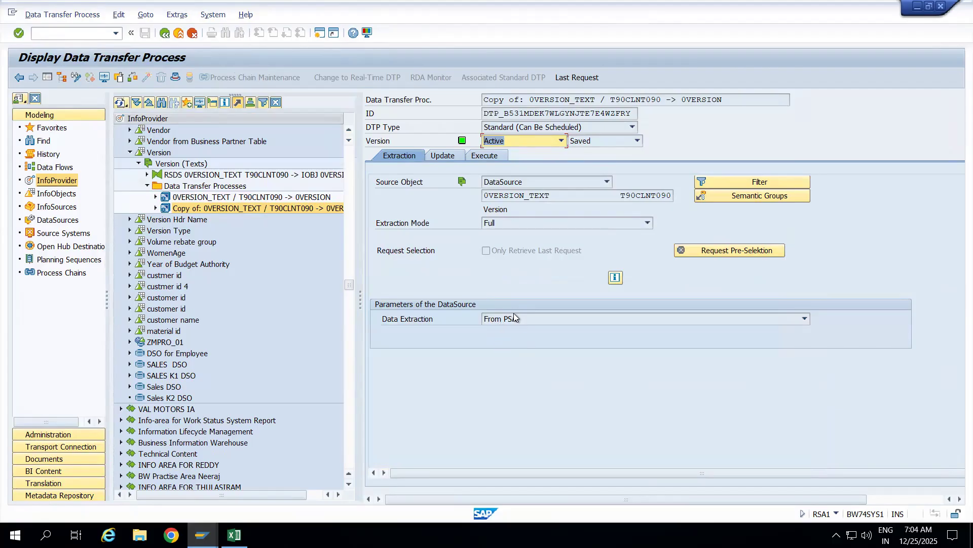
pyautogui.click(493, 157)
pyautogui.click(701, 288)
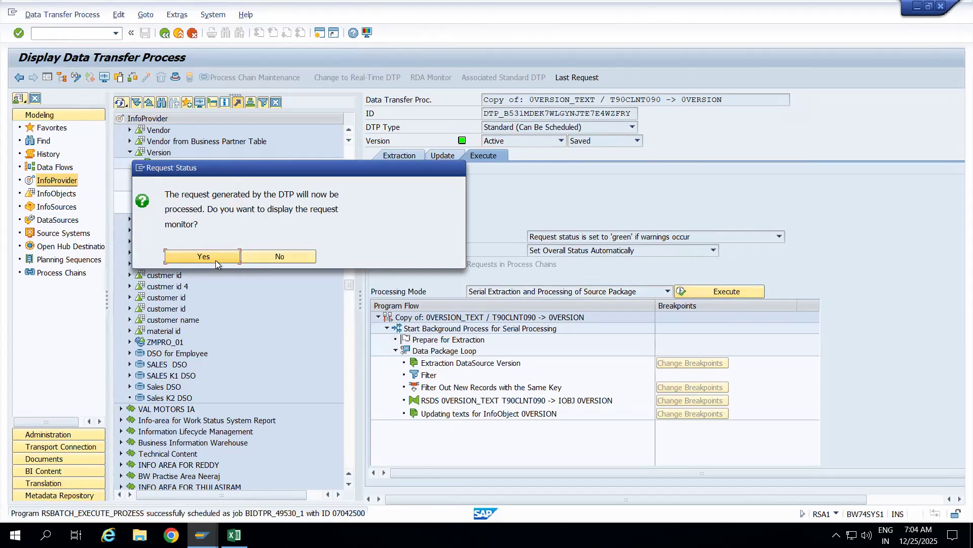
pyautogui.click(203, 256)
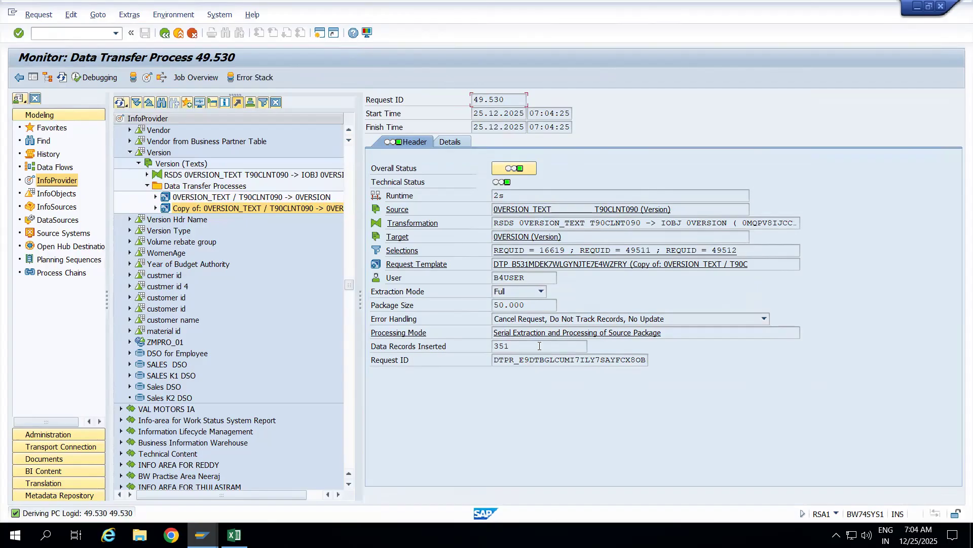
# - Open the request list of the Version (Texts) target, mark delta request 49524 and display the monitor header of full request 49530
pyautogui.click(168, 101)
pyautogui.click(147, 78)
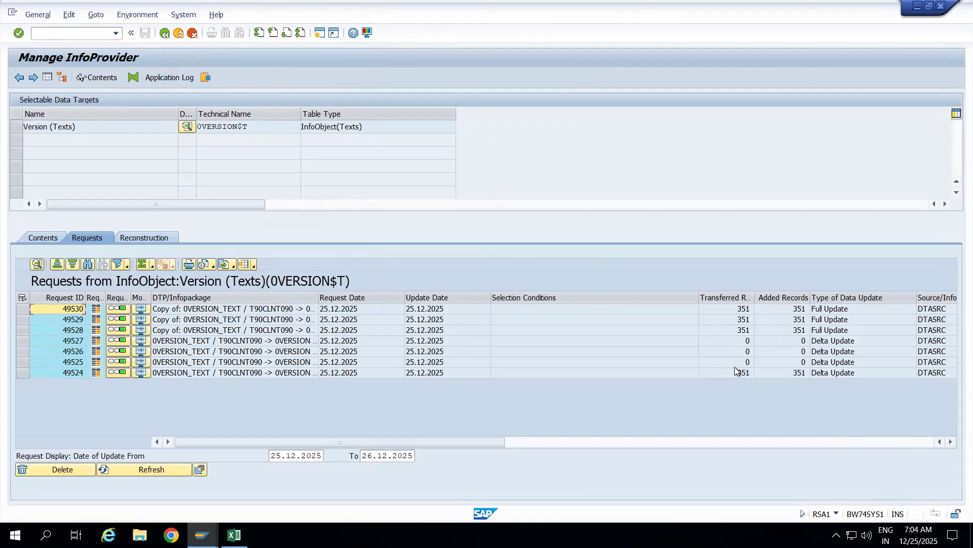
pyautogui.click(23, 374)
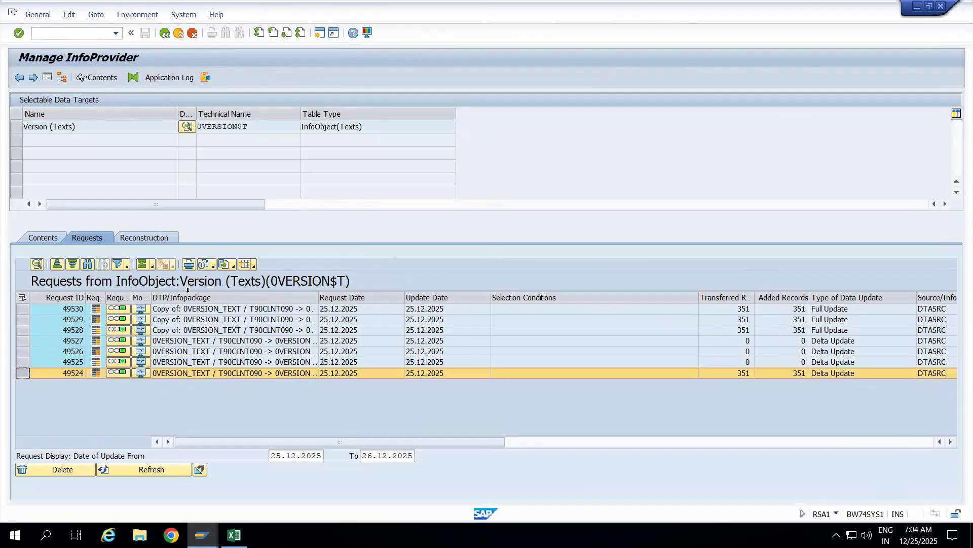
pyautogui.click(142, 308)
pyautogui.click(60, 142)
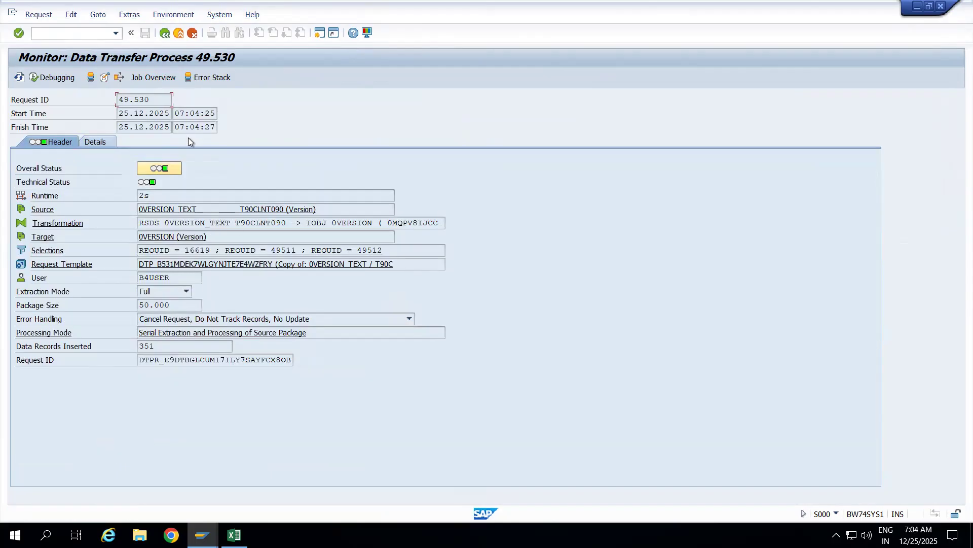
# - Reopen the target's request list from the monitor, check its technical name and table type, and return to the InfoProvider tree
pyautogui.click(105, 77)
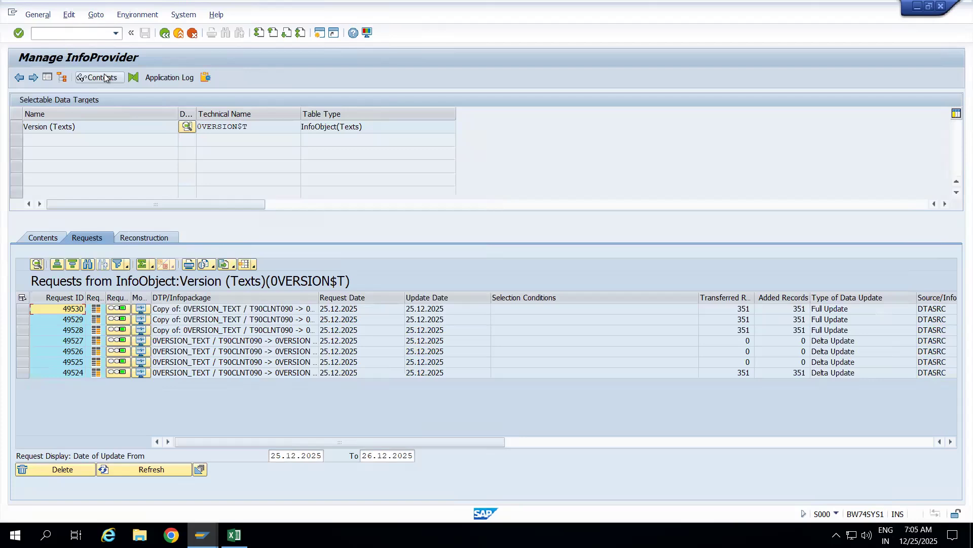
pyautogui.doubleClick(206, 131)
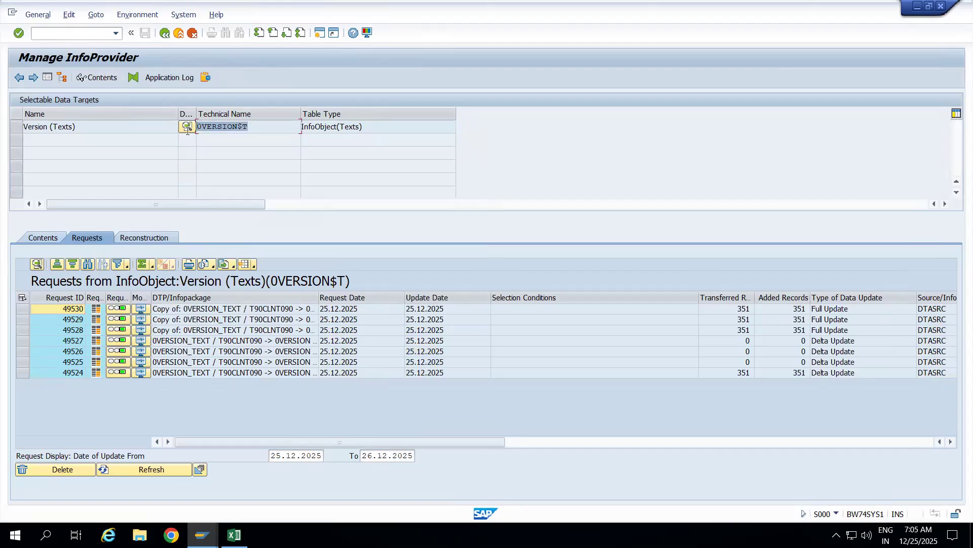
pyautogui.moveTo(370, 128); pyautogui.dragTo(299, 130)
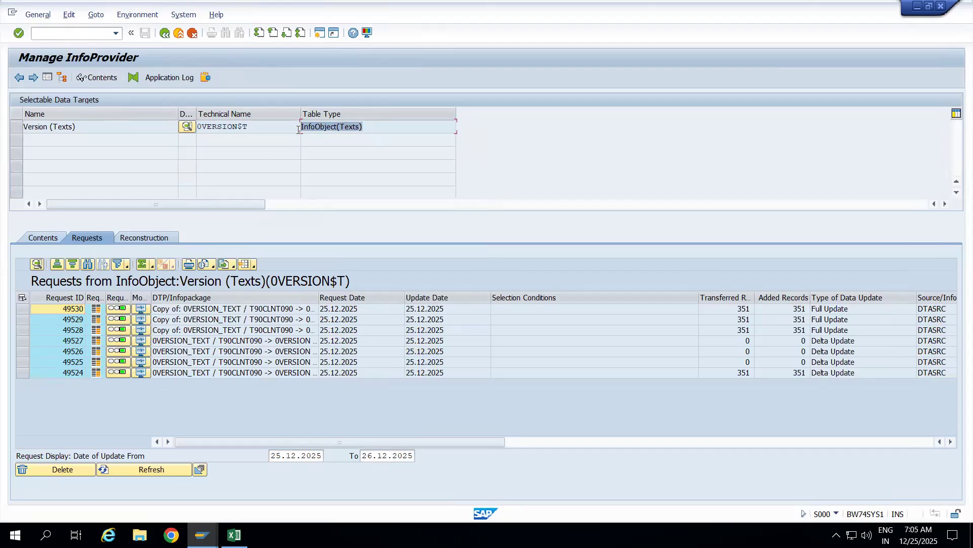
pyautogui.click(179, 33)
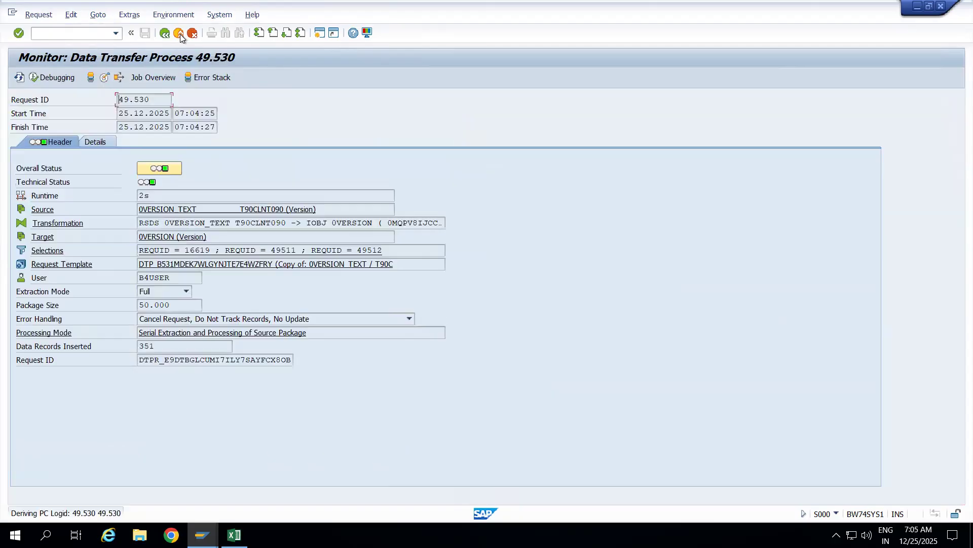
pyautogui.click(180, 35)
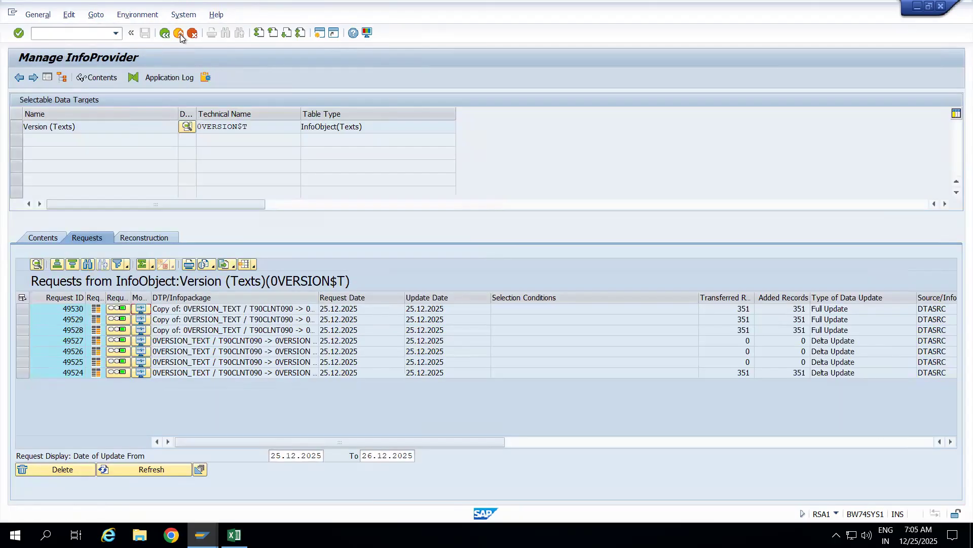
pyautogui.click(180, 35)
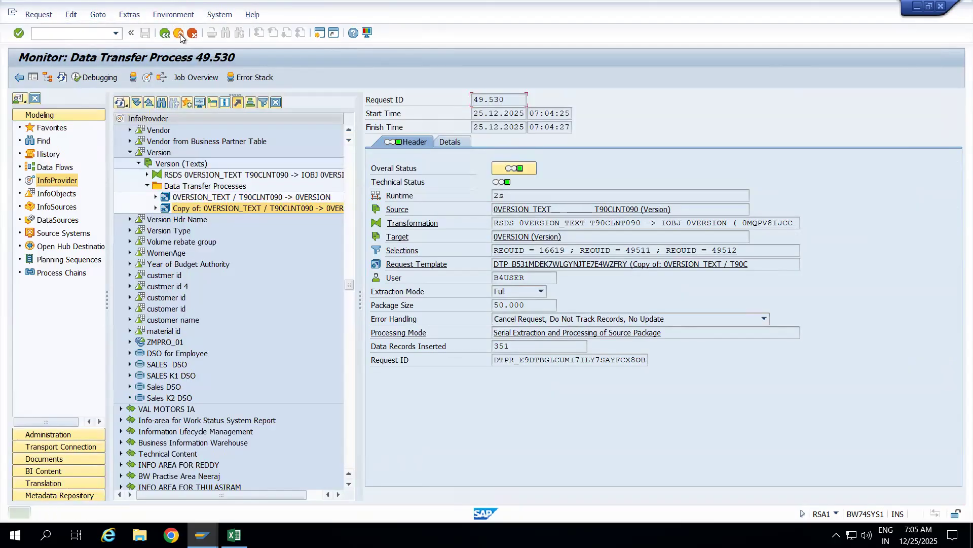
pyautogui.click(179, 34)
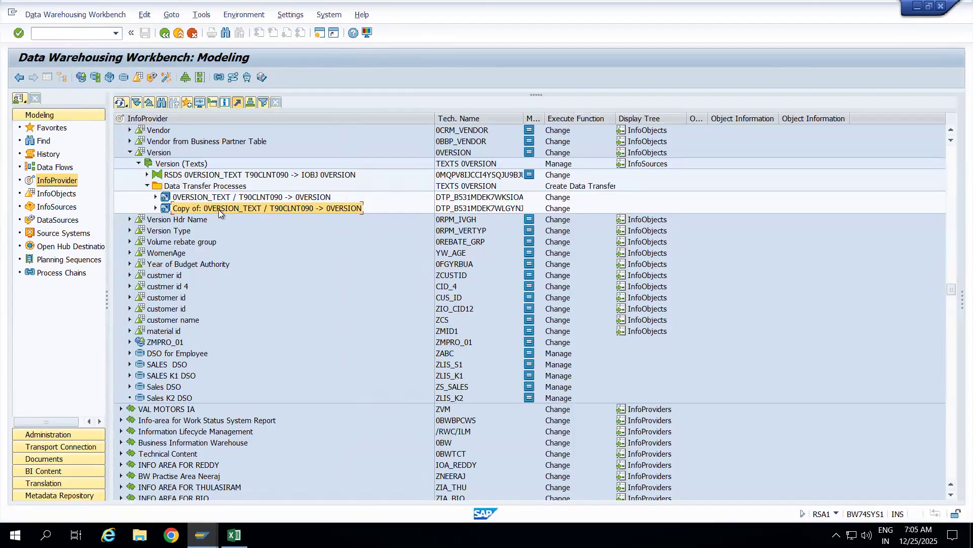
# - Enable Handle Duplicated Record Key in the update settings of the copied 0VERSION_TEXT transfer process and activate it despite the consistency warning
pyautogui.doubleClick(218, 209)
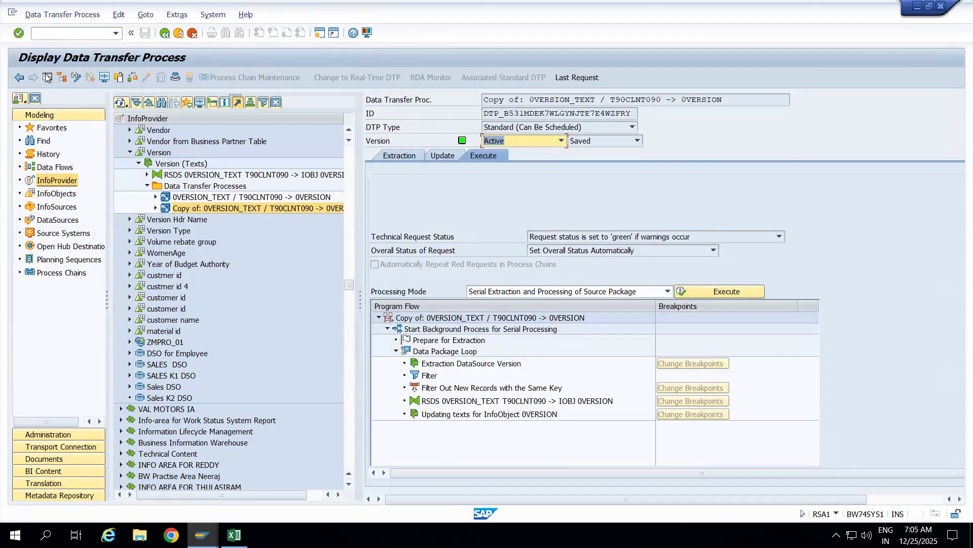
pyautogui.click(47, 77)
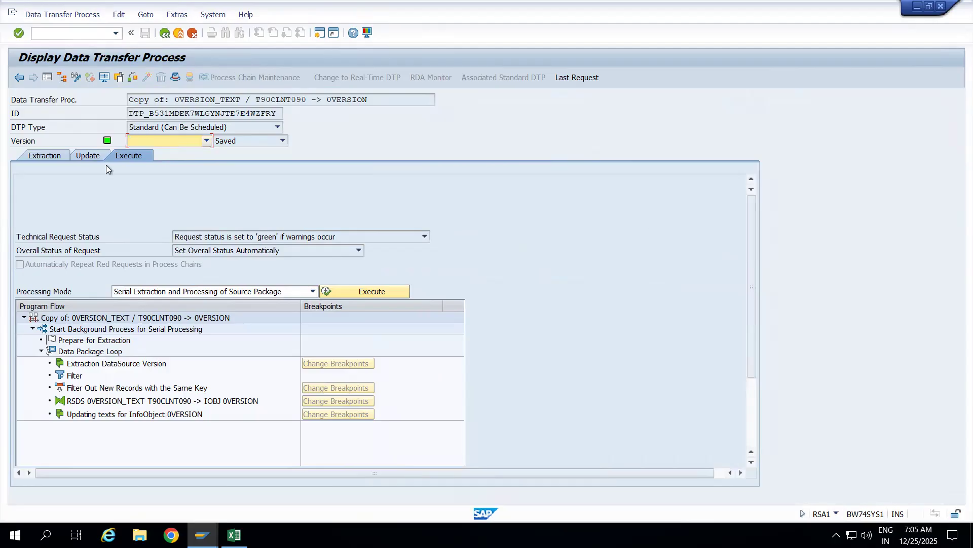
pyautogui.click(84, 159)
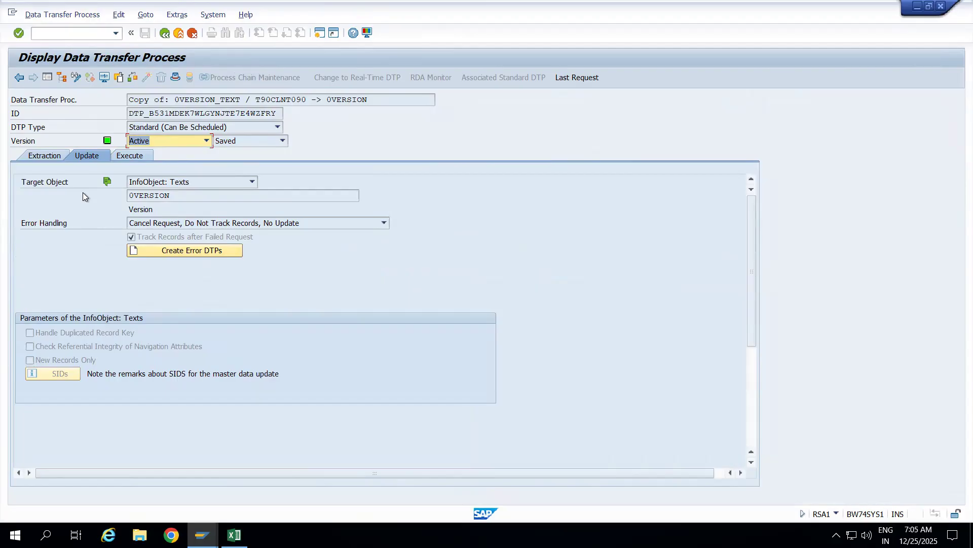
pyautogui.click(76, 77)
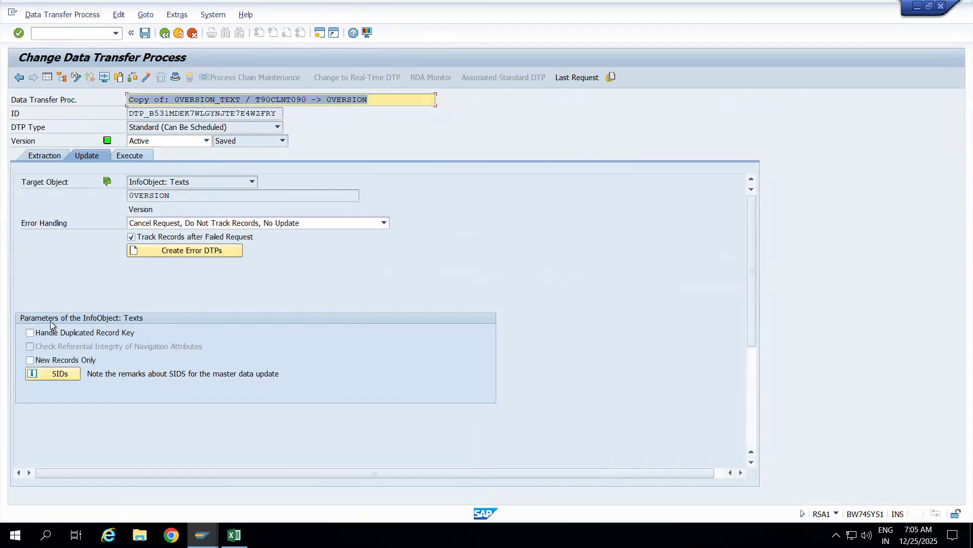
pyautogui.click(30, 333)
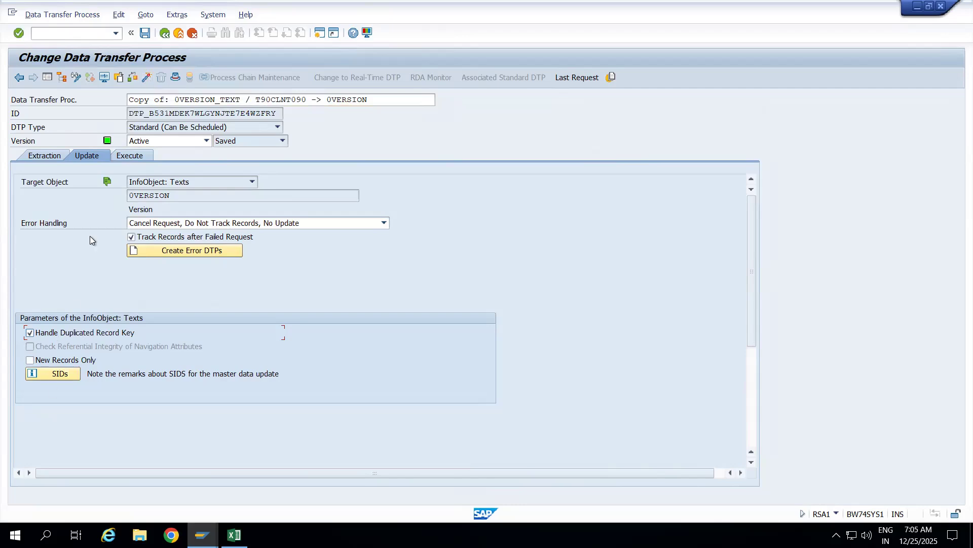
pyautogui.click(146, 77)
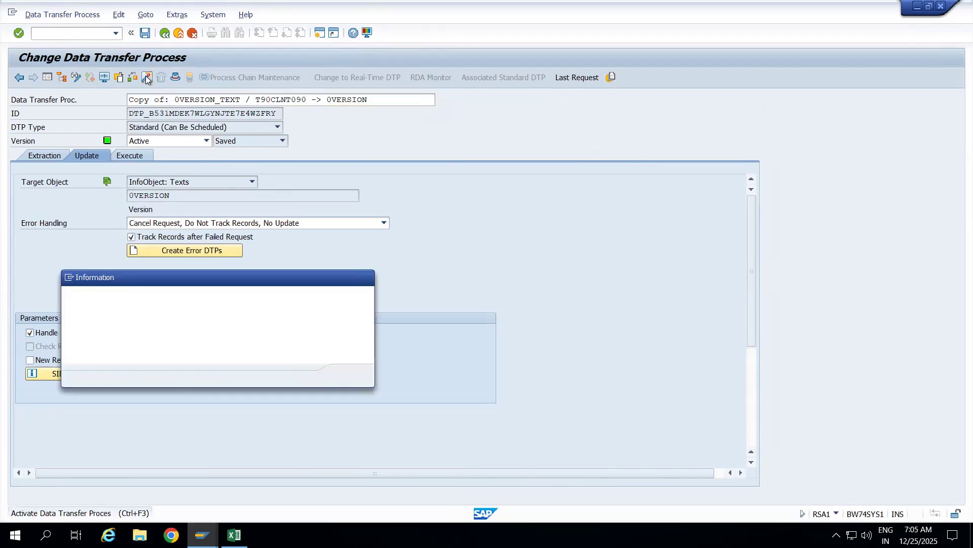
pyautogui.click(349, 376)
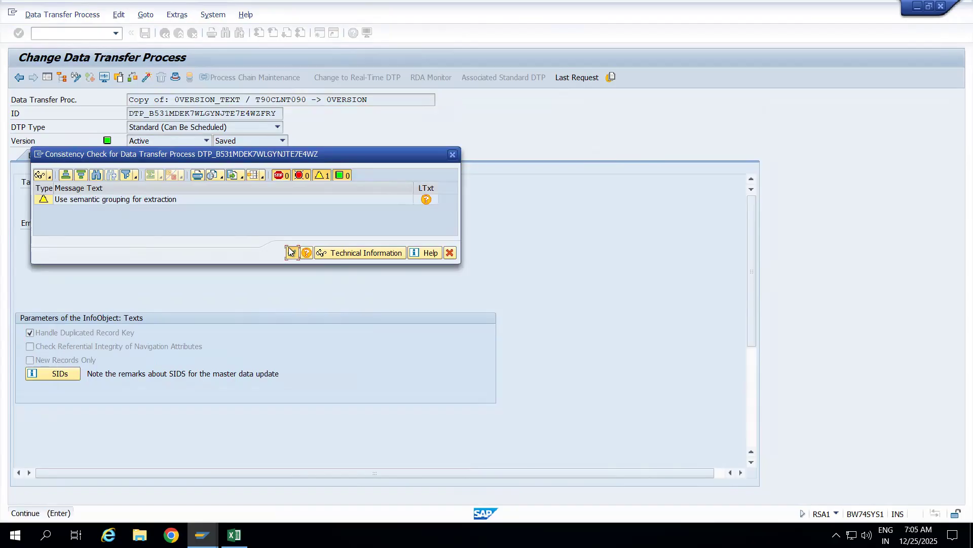
pyautogui.click(292, 251)
# - Execute the changed full transfer process and examine the request's processing details in the monitor
pyautogui.click(128, 157)
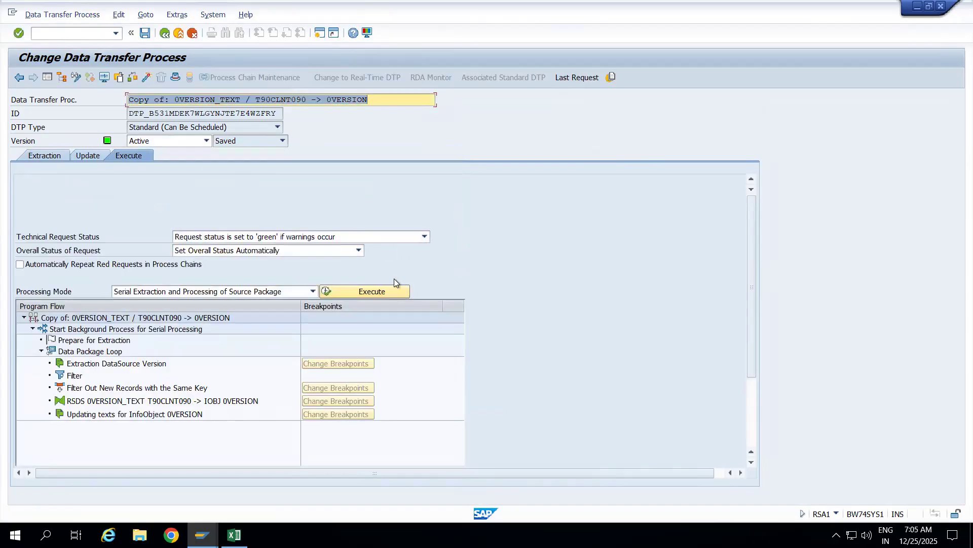
pyautogui.click(363, 293)
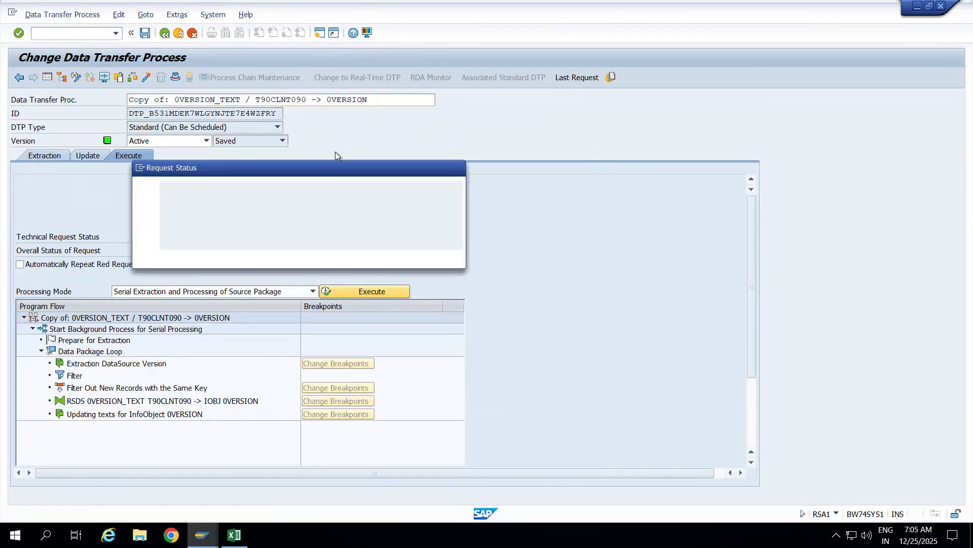
pyautogui.click(217, 257)
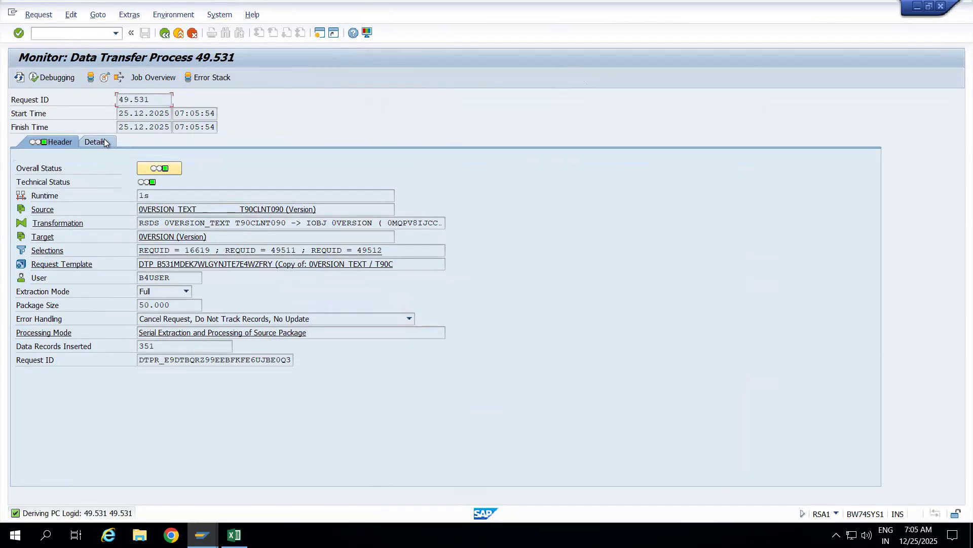
pyautogui.click(105, 143)
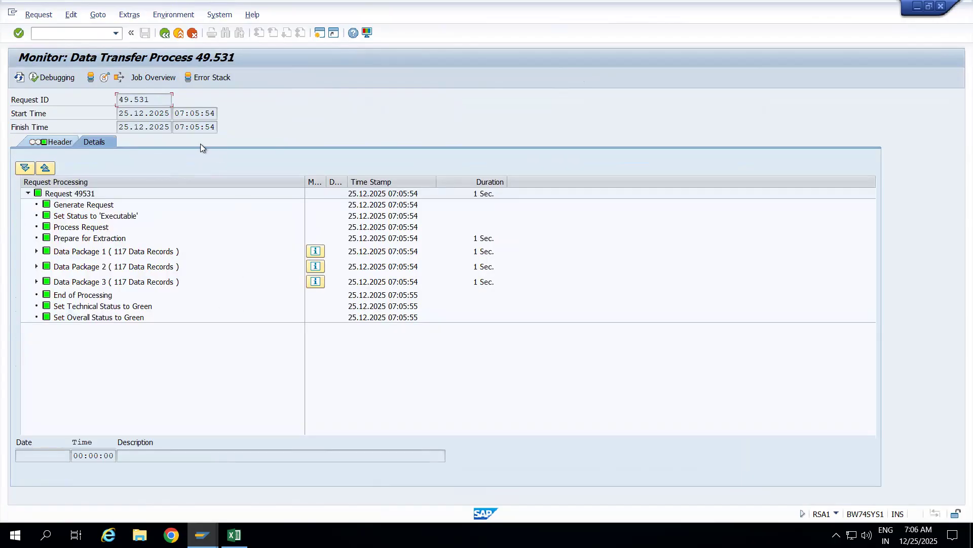
# - Return from the monitor, disable Handle Duplicated Record Key in the copied transfer process's update settings, and activate it
pyautogui.click(180, 34)
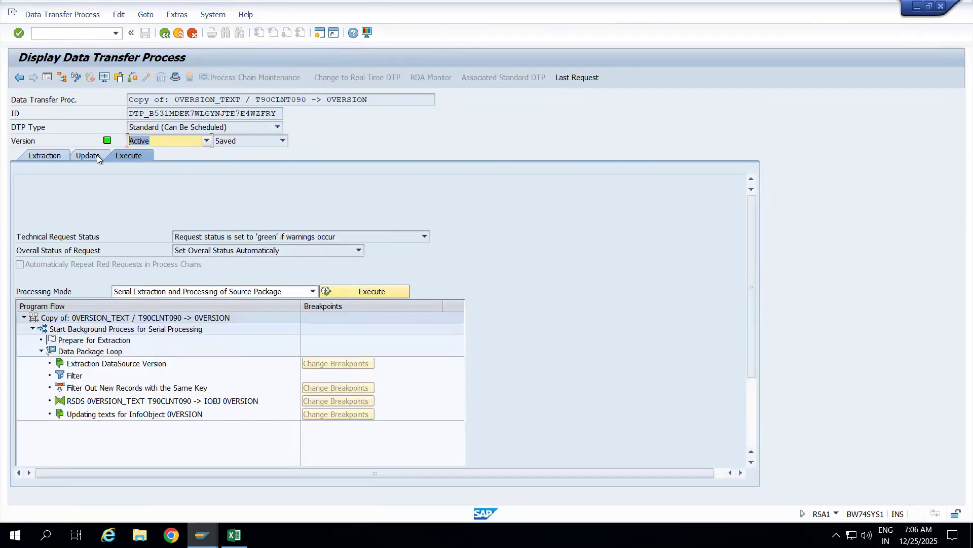
pyautogui.click(89, 155)
pyautogui.click(75, 76)
pyautogui.click(30, 333)
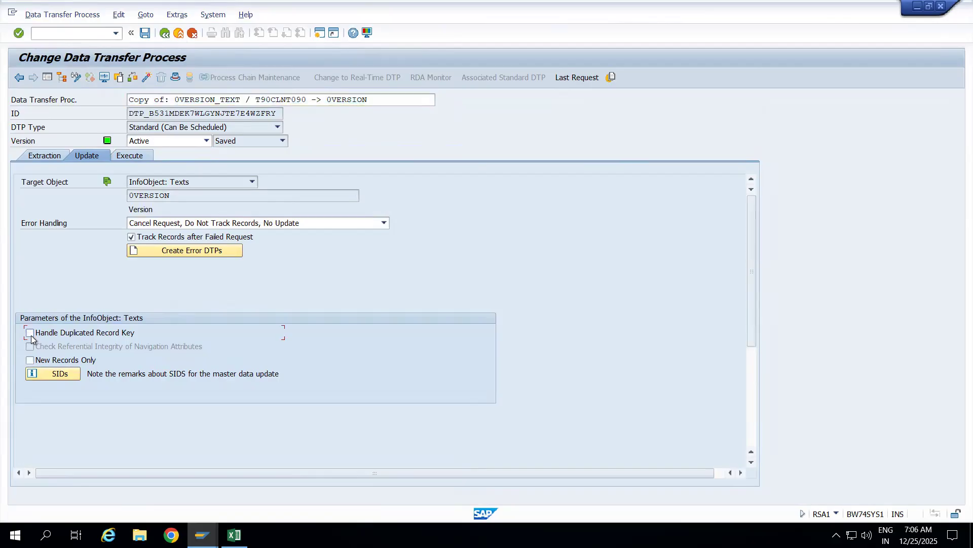
pyautogui.click(147, 77)
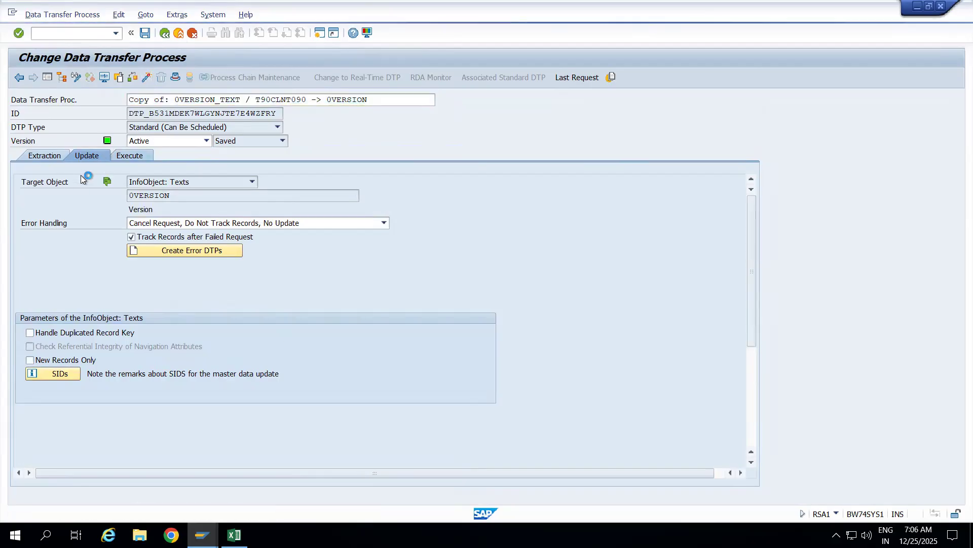
pyautogui.click(292, 252)
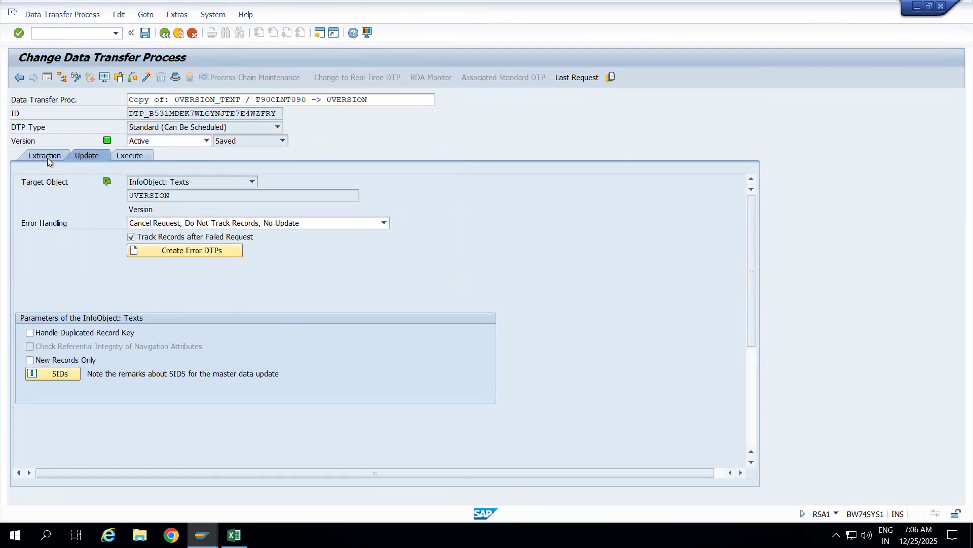
# - Try to look up the field help for Only Retrieve Last Request in the extraction settings
pyautogui.click(47, 157)
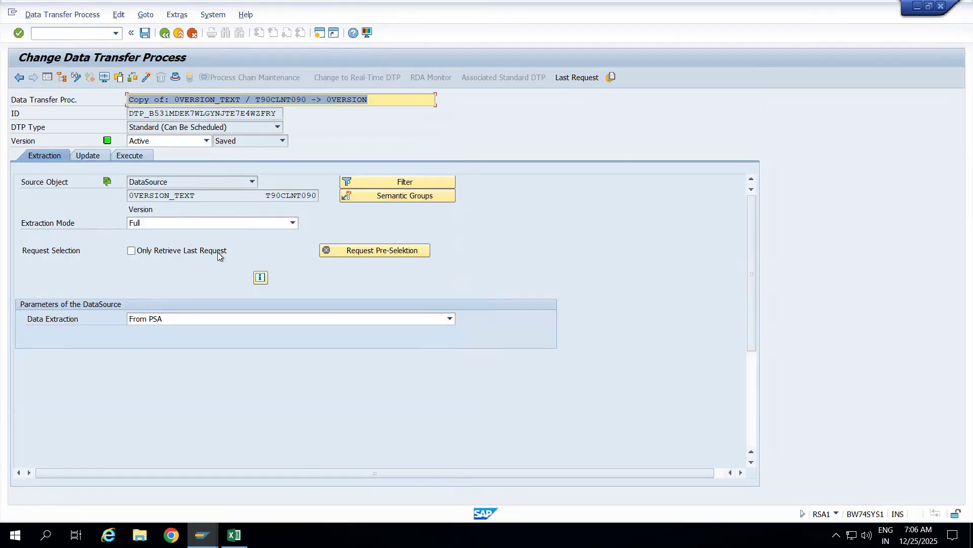
pyautogui.click(132, 251)
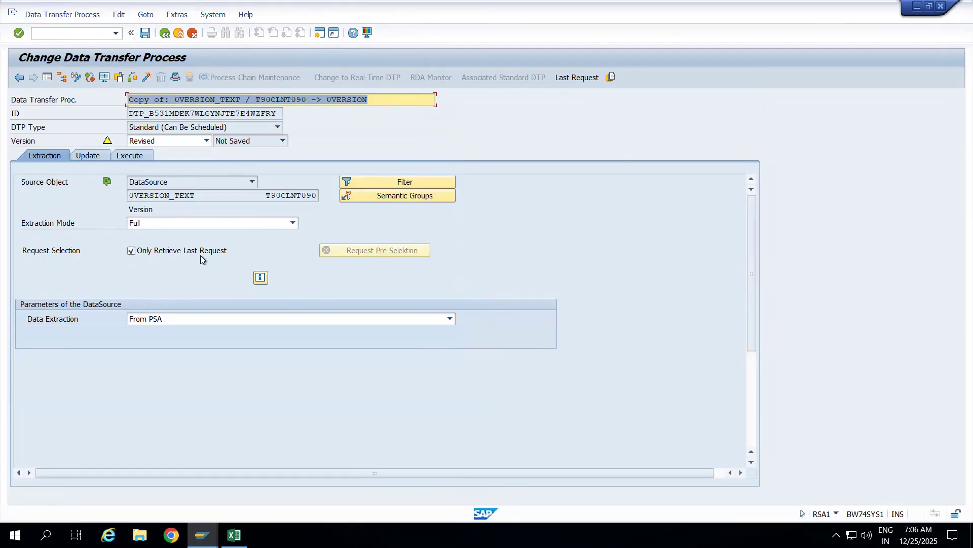
pyautogui.click(145, 254)
pyautogui.click(145, 253)
pyautogui.press('F1')
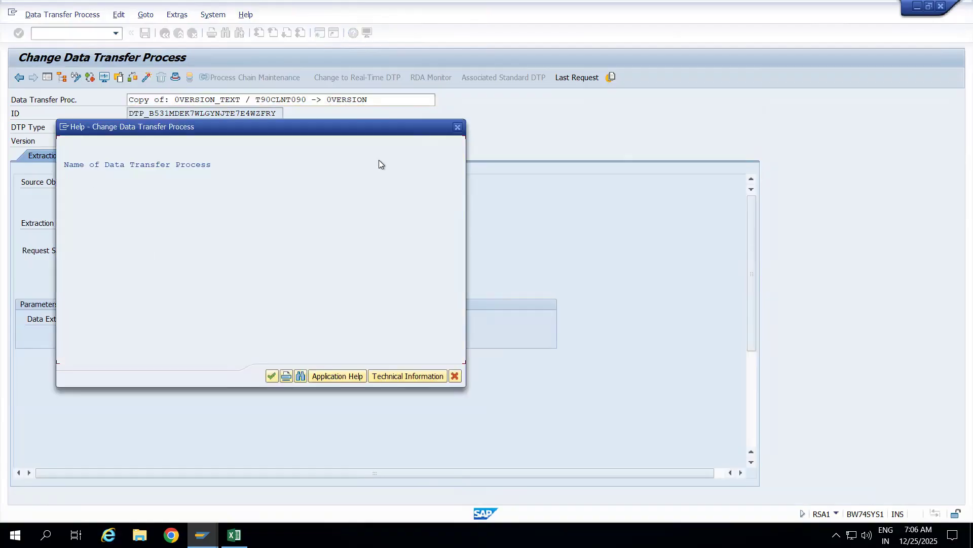
pyautogui.click(460, 128)
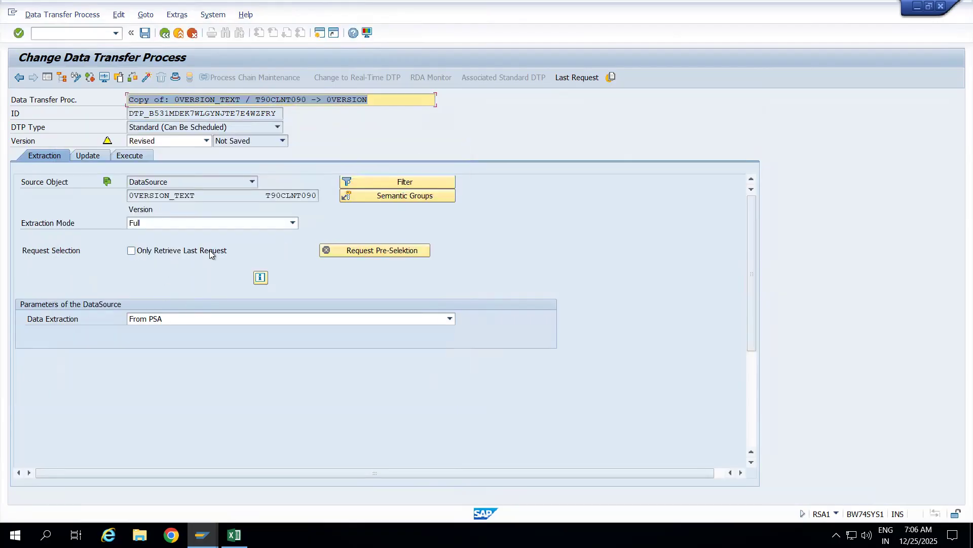
pyautogui.press('F1')
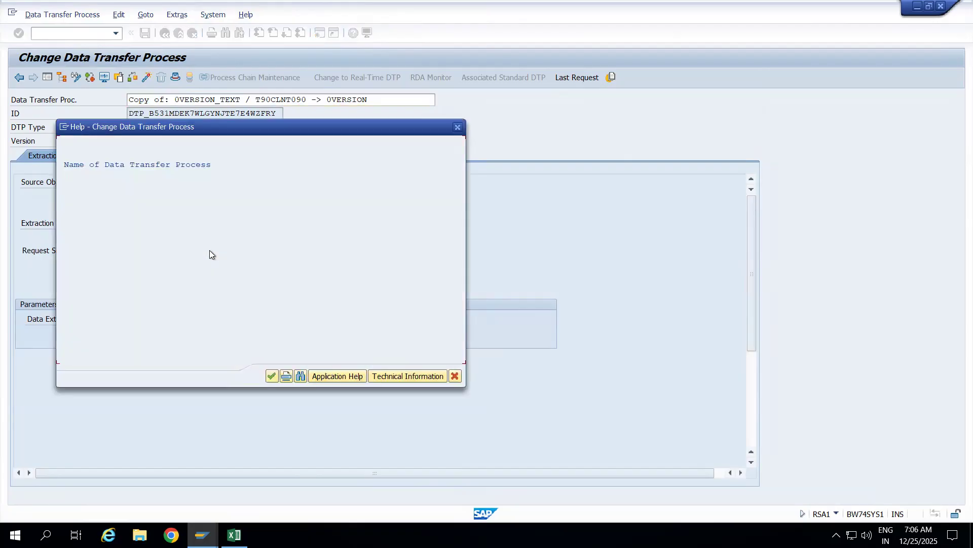
pyautogui.click(457, 128)
# - Enable Only Retrieve Last Request for the full extraction and activate the transfer process despite the consistency warning
pyautogui.click(132, 250)
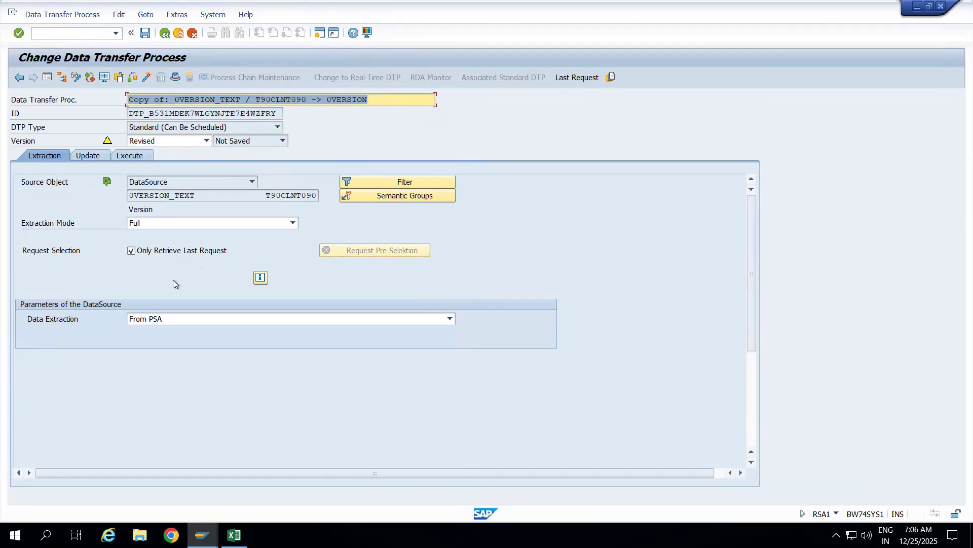
pyautogui.click(146, 80)
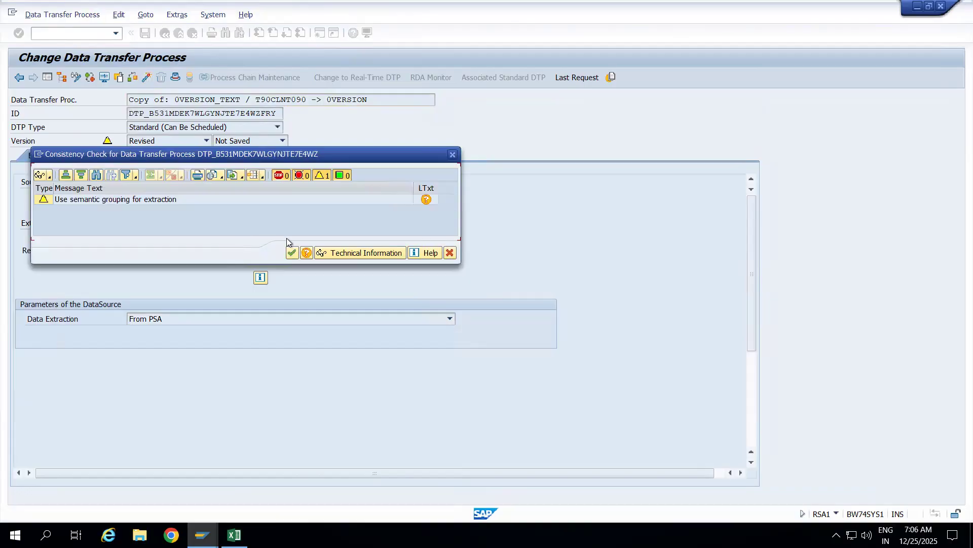
pyautogui.click(293, 253)
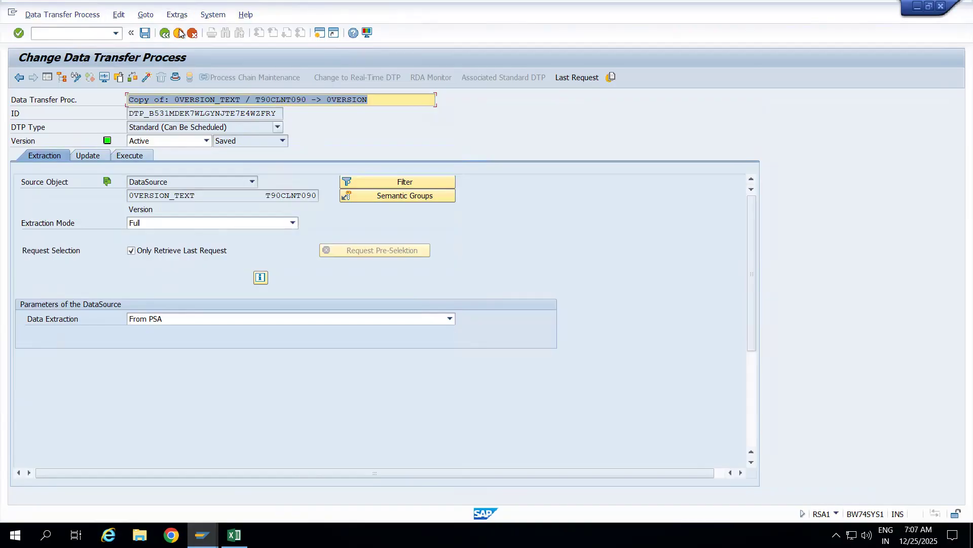
# - Display all PSA requests of the Version DataSource under the copied transfer process, mark request 49512, and return to the InfoProvider tree
pyautogui.click(178, 34)
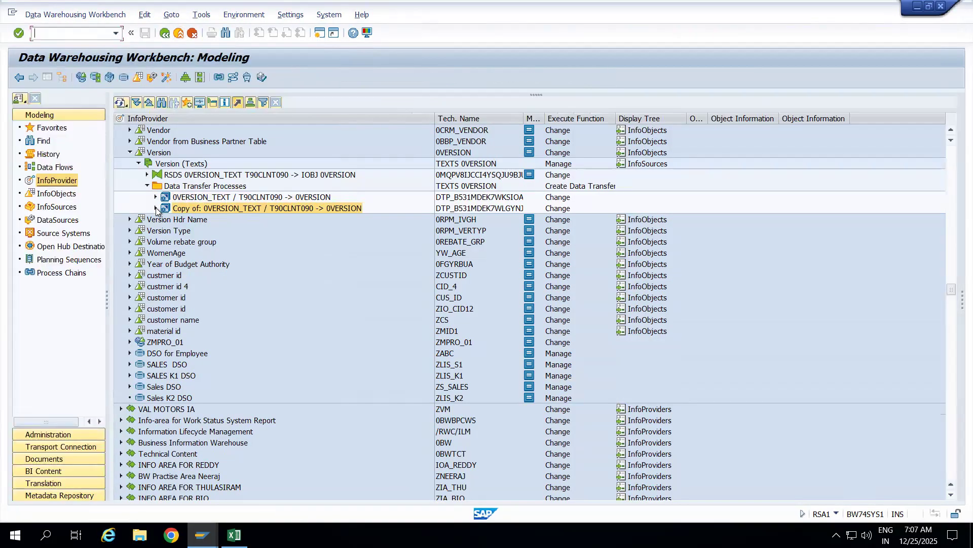
pyautogui.click(156, 208)
pyautogui.click(197, 222)
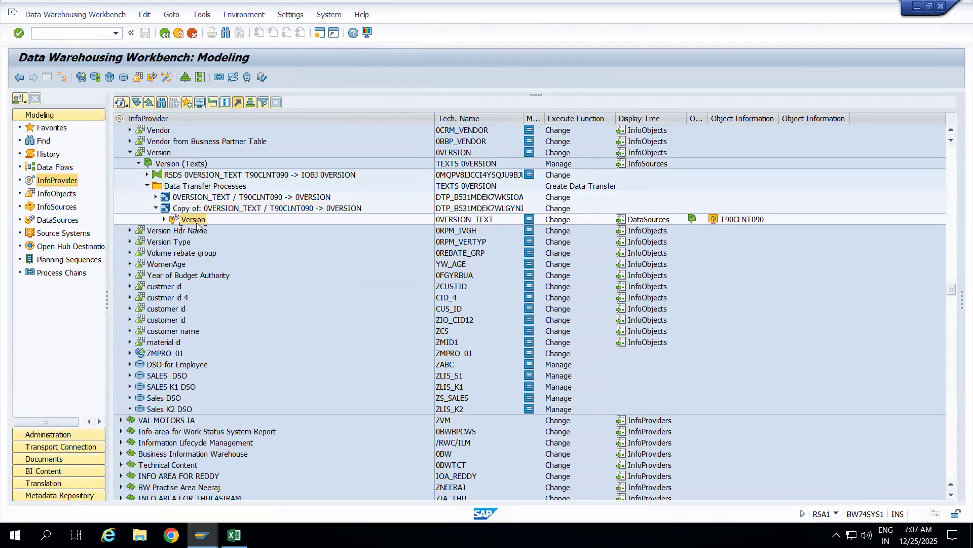
pyautogui.rightClick(197, 226)
pyautogui.click(236, 340)
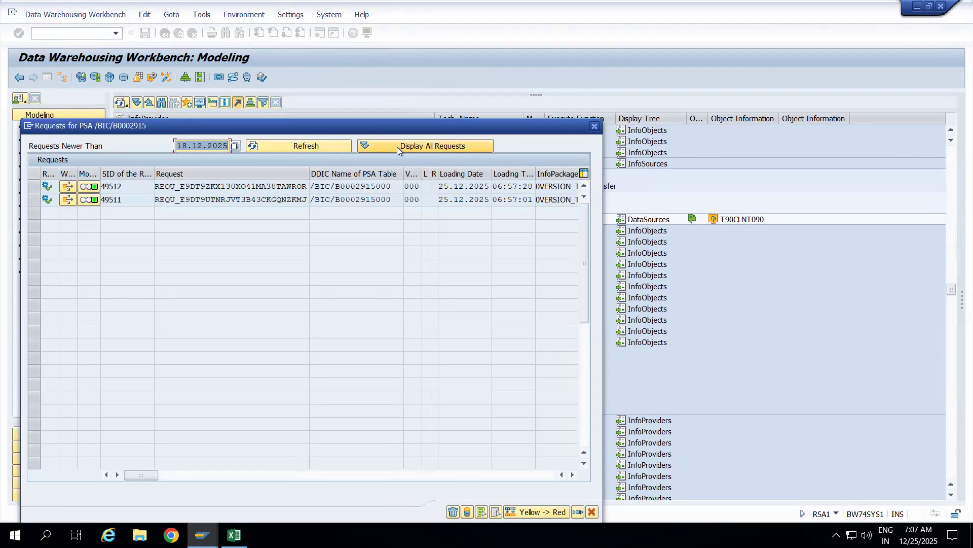
pyautogui.click(397, 147)
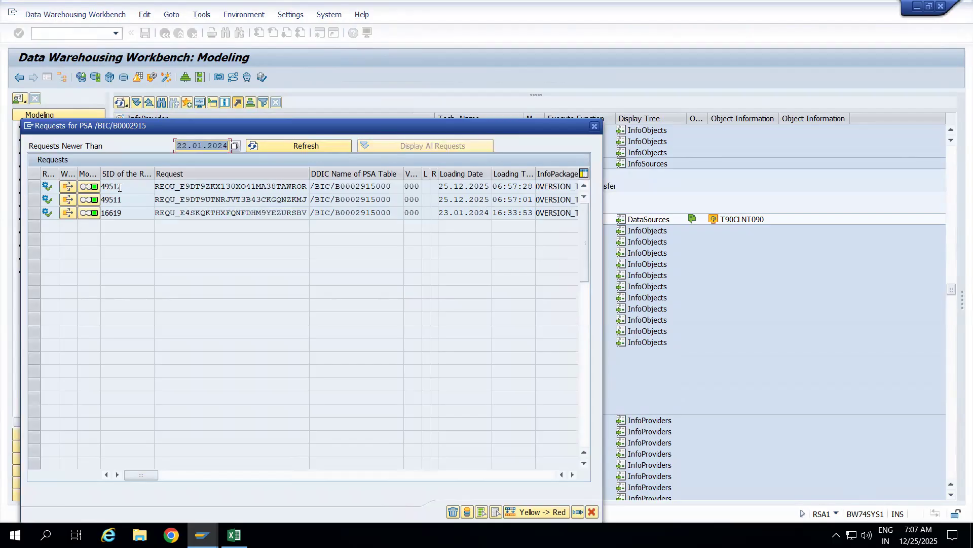
pyautogui.click(34, 186)
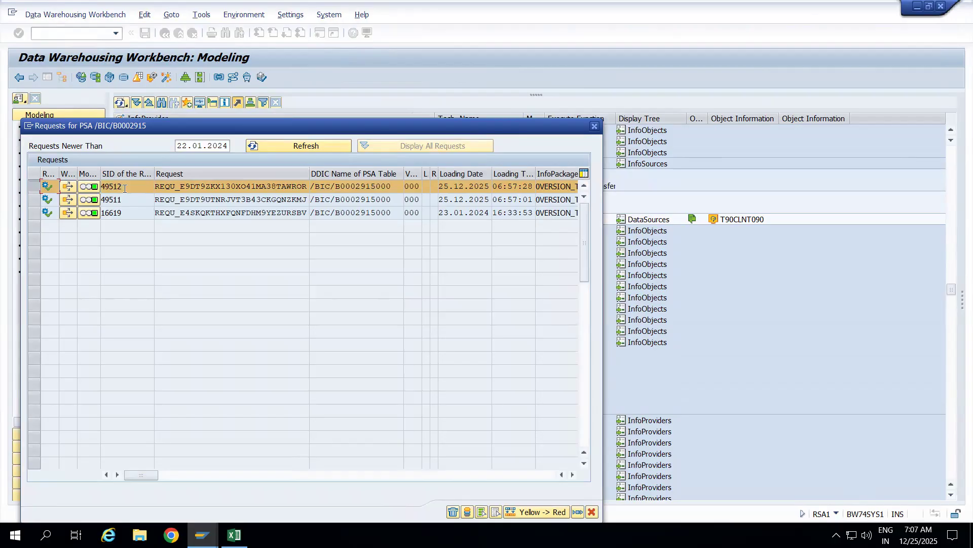
pyautogui.click(596, 126)
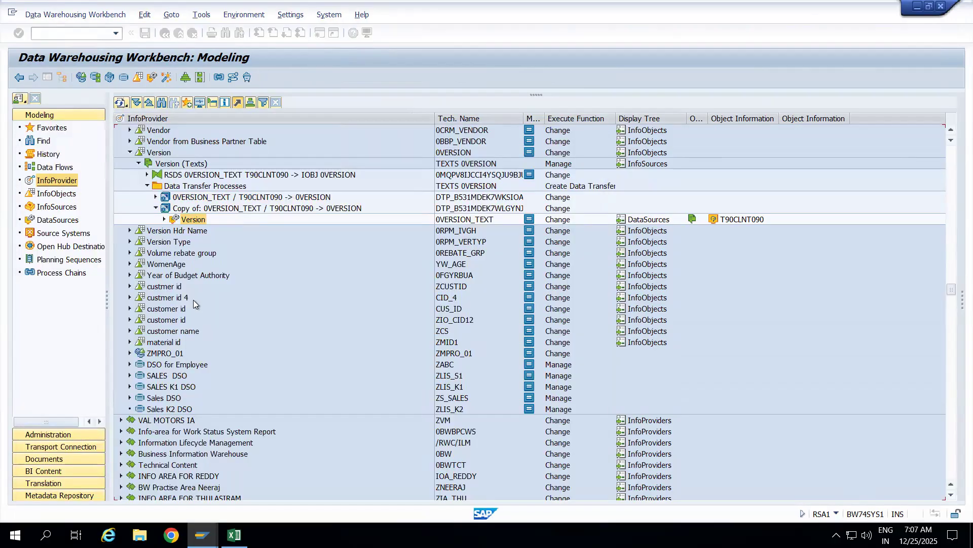
pyautogui.click(155, 208)
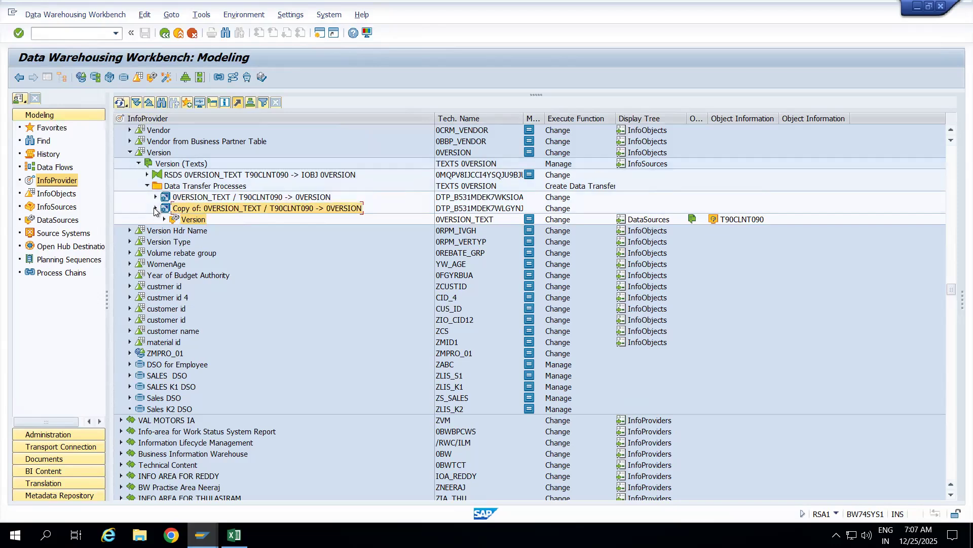
# - Open the copied full transfer process with the navigator hidden, execute it and display the request monitor
pyautogui.doubleClick(194, 207)
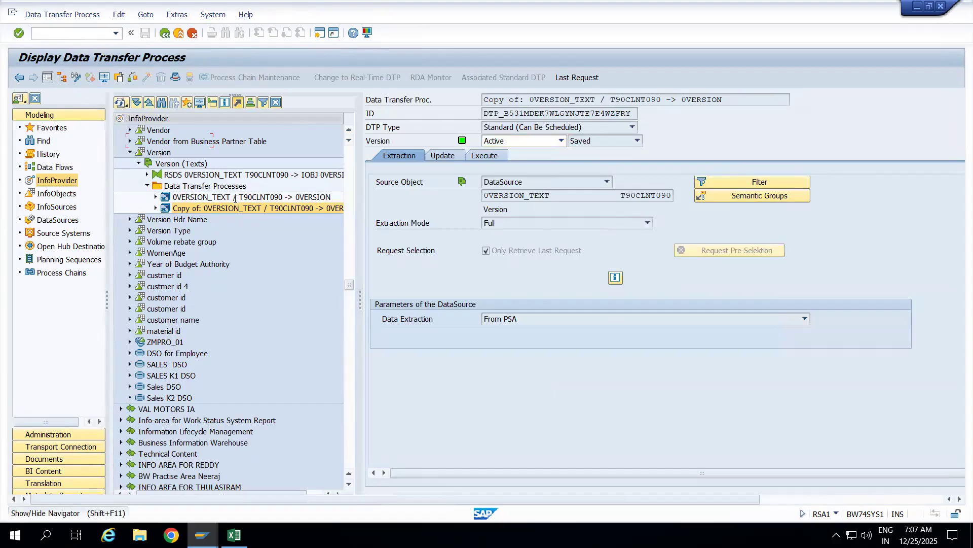
pyautogui.click(47, 77)
pyautogui.click(144, 157)
pyautogui.click(341, 294)
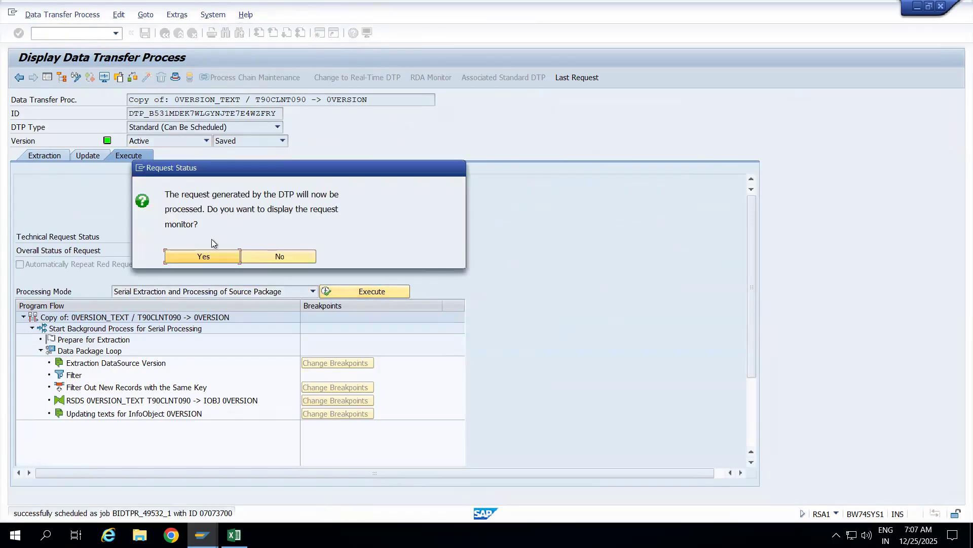
pyautogui.click(199, 256)
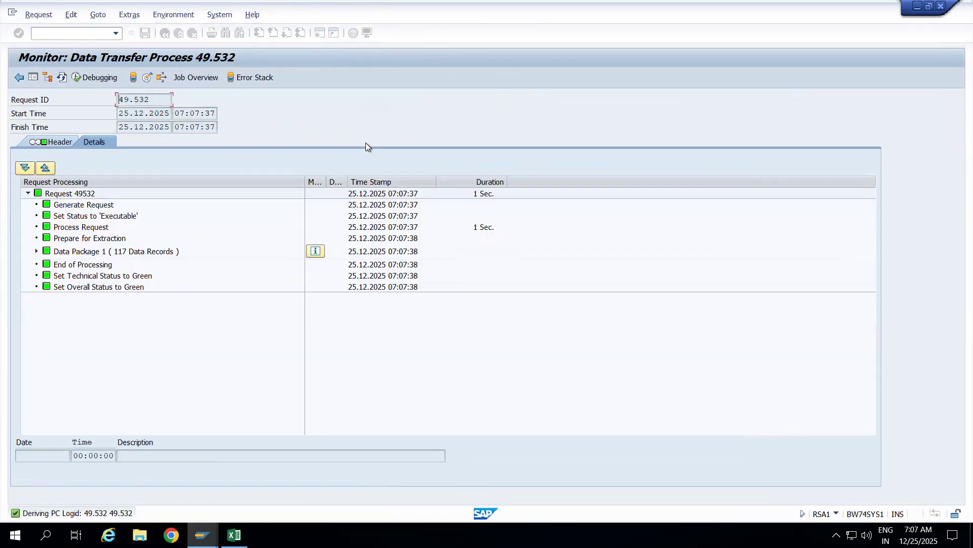
# - Examine the processing steps of Data Package 1 and the request selection in the monitor header
pyautogui.click(37, 251)
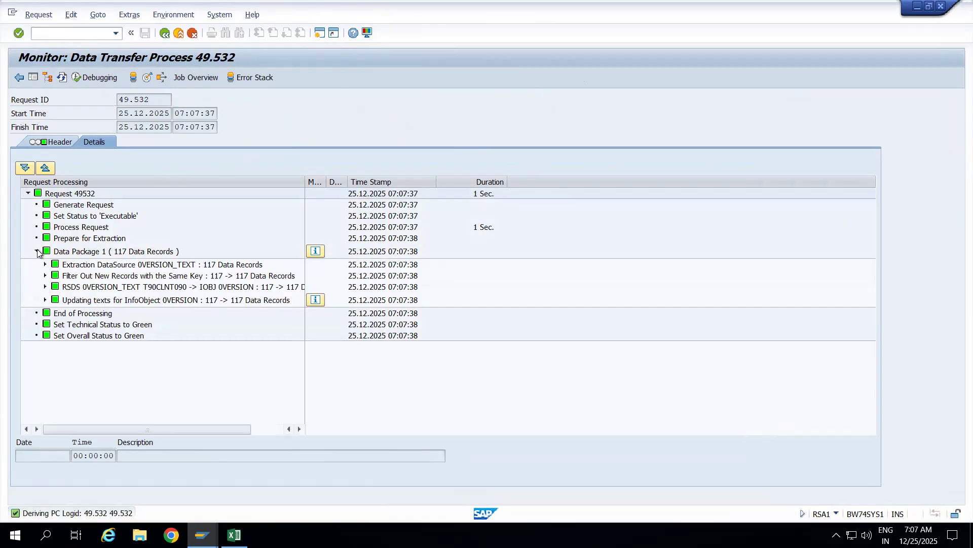
pyautogui.click(147, 254)
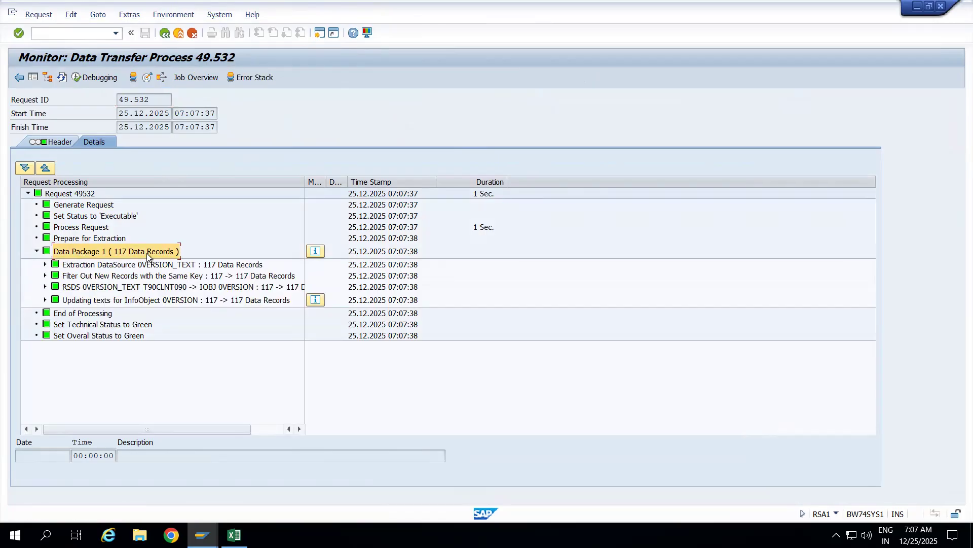
pyautogui.click(56, 144)
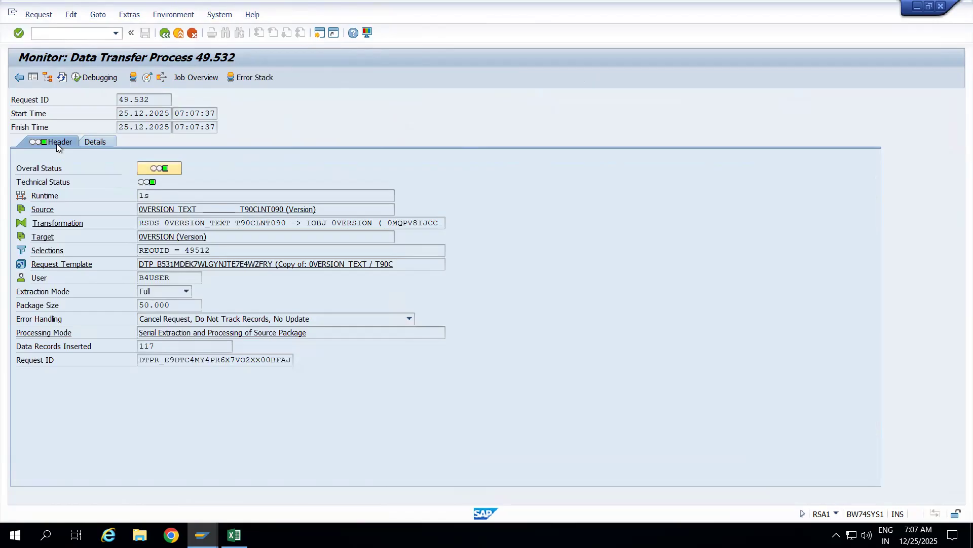
pyautogui.click(54, 251)
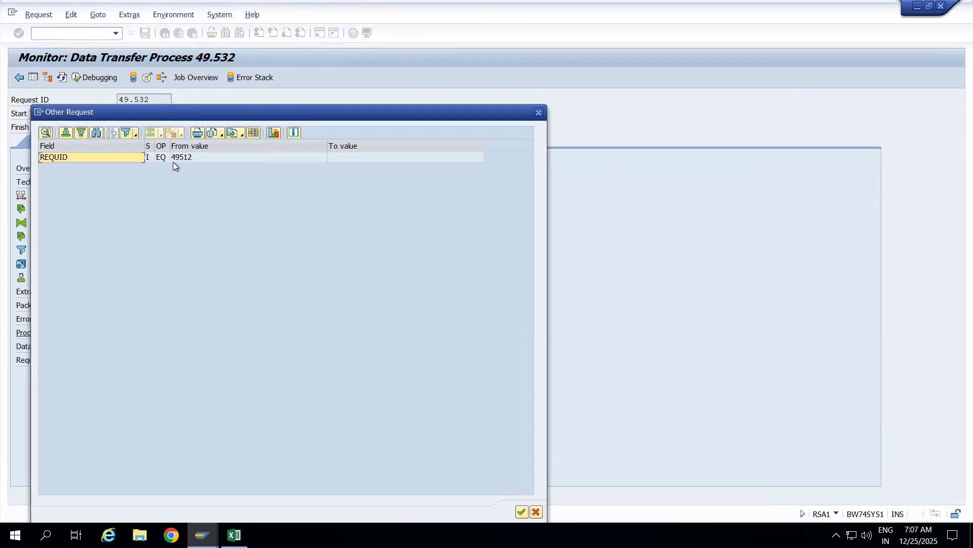
pyautogui.click(172, 162)
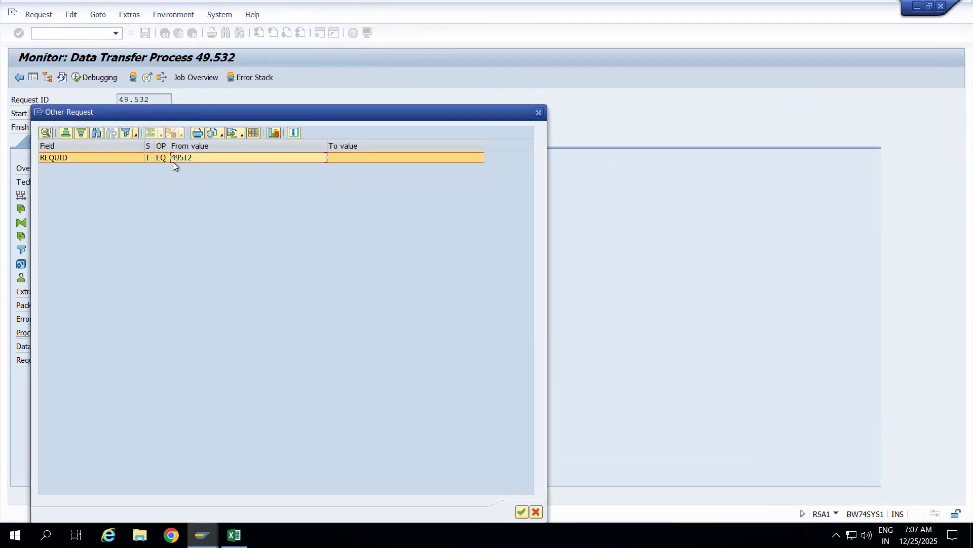
pyautogui.click(539, 115)
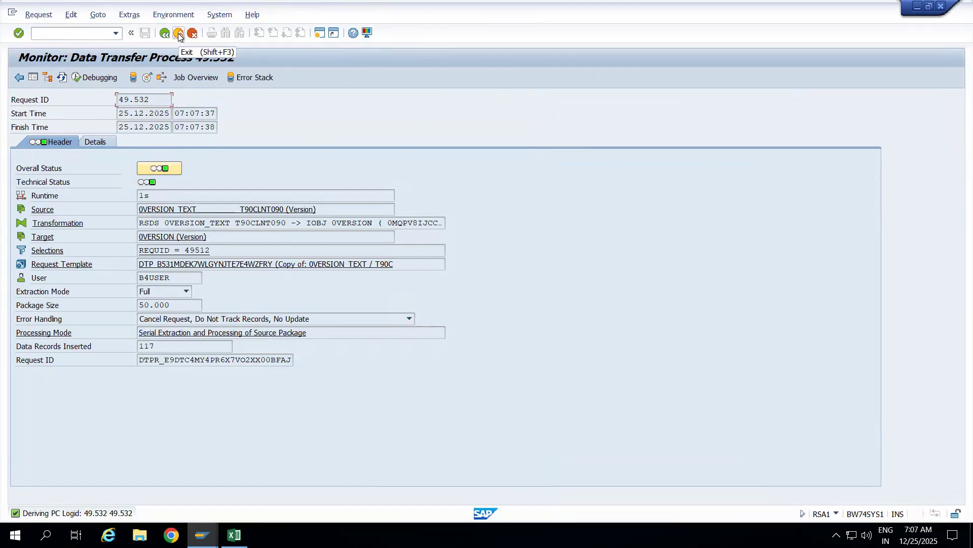
# - Reopen the copied transfer process, disable Only Retrieve Last Request in its extraction settings, and activate it despite the consistency warning
pyautogui.click(179, 33)
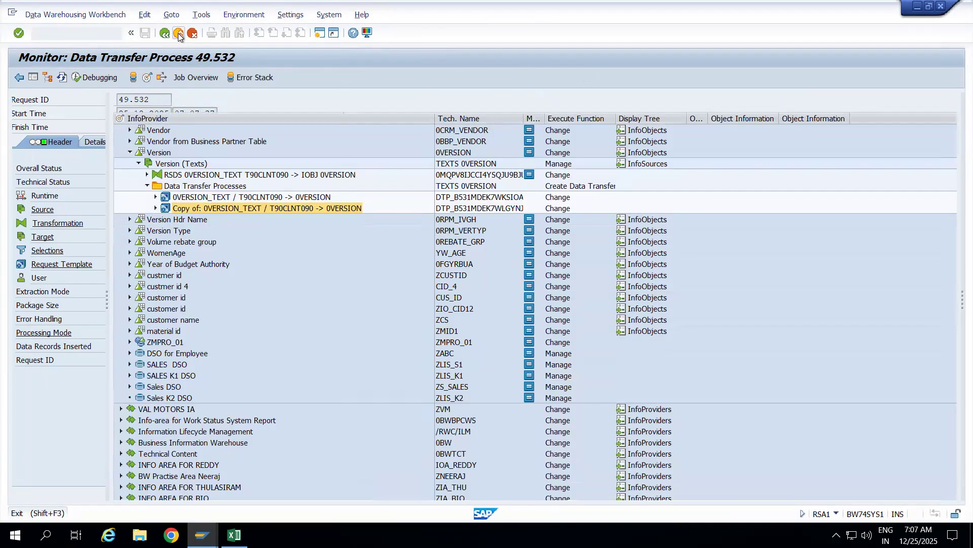
pyautogui.doubleClick(187, 209)
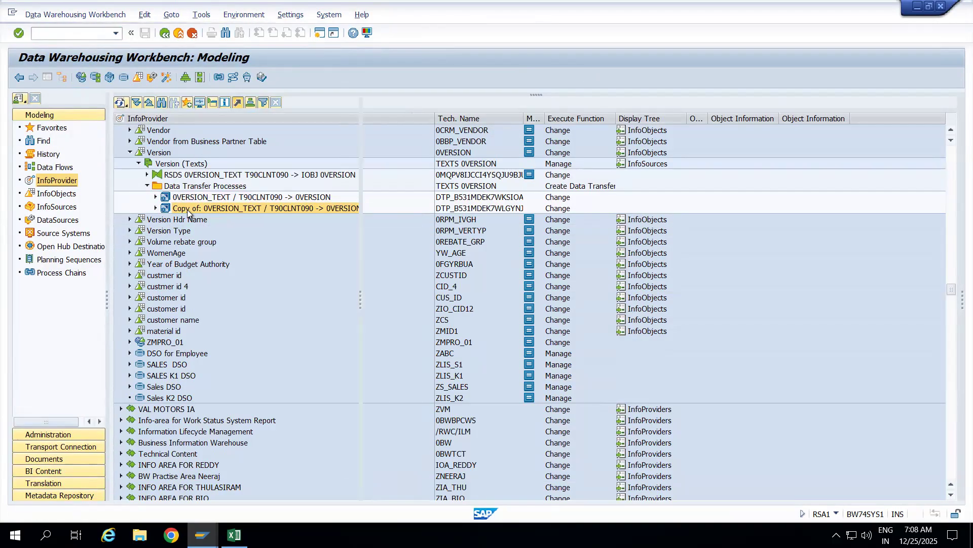
pyautogui.click(47, 77)
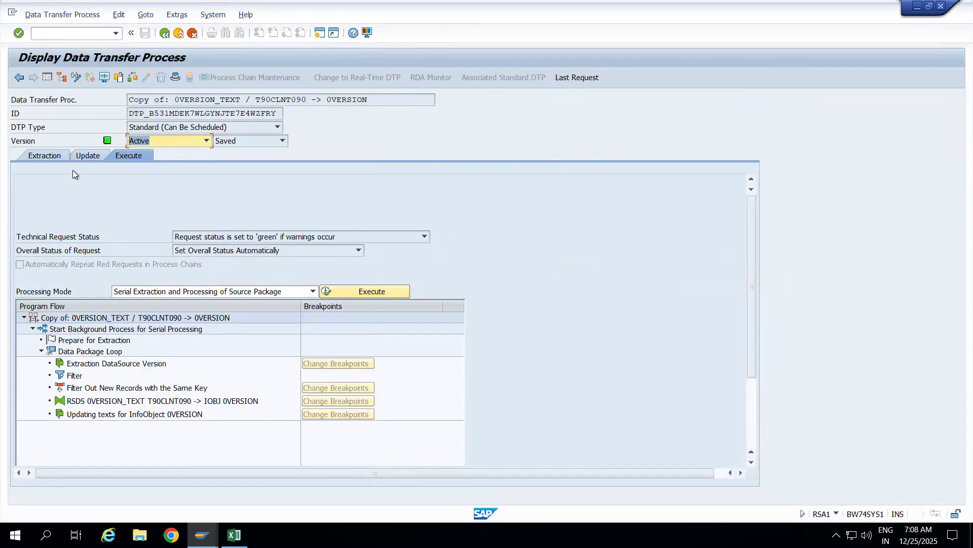
pyautogui.click(45, 155)
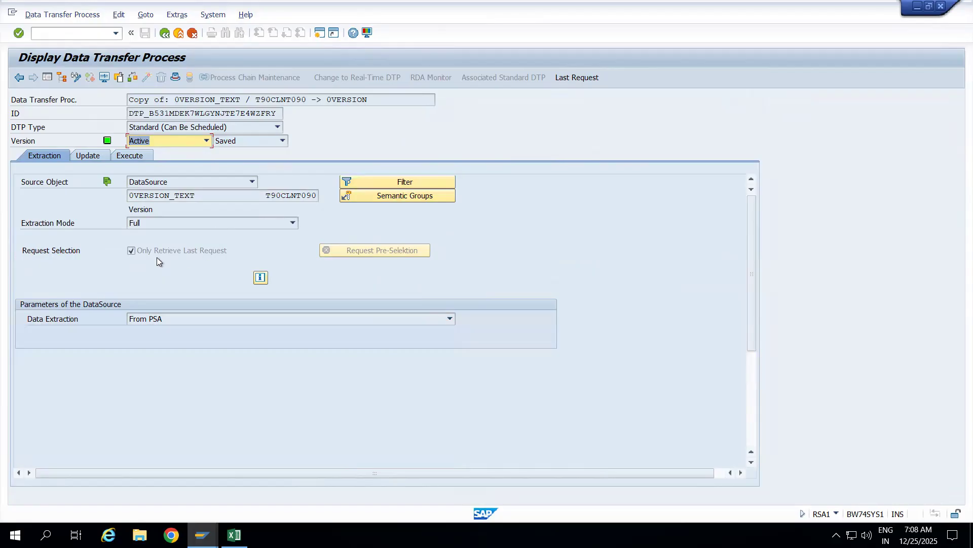
pyautogui.click(76, 77)
pyautogui.click(131, 251)
pyautogui.click(147, 77)
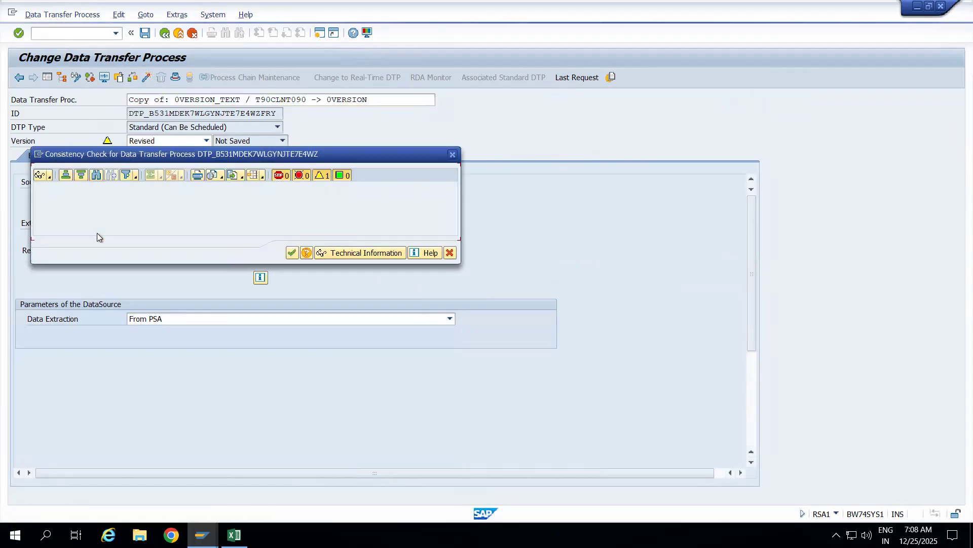
pyautogui.click(292, 253)
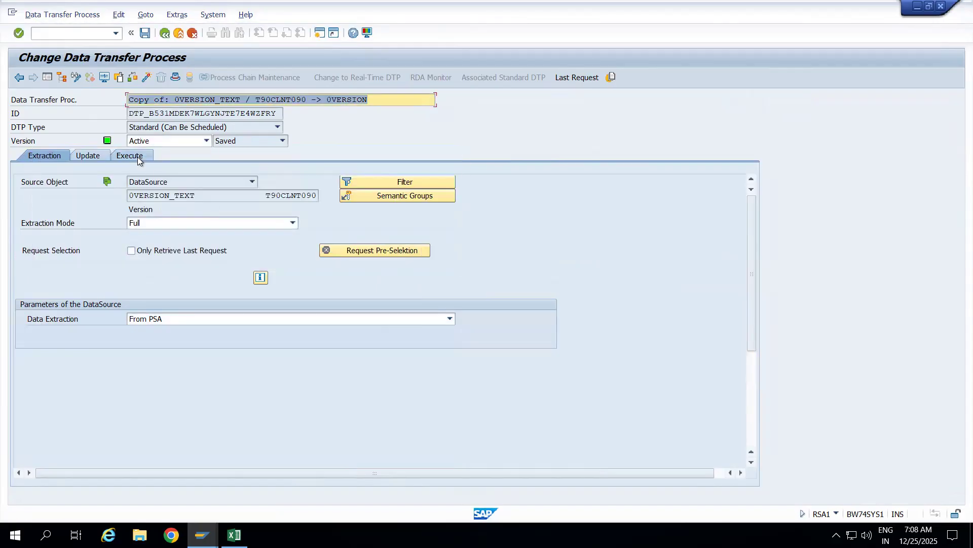
# - Execute the copied transfer process and check its inserted record count and full request selections in the request monitor
pyautogui.click(137, 156)
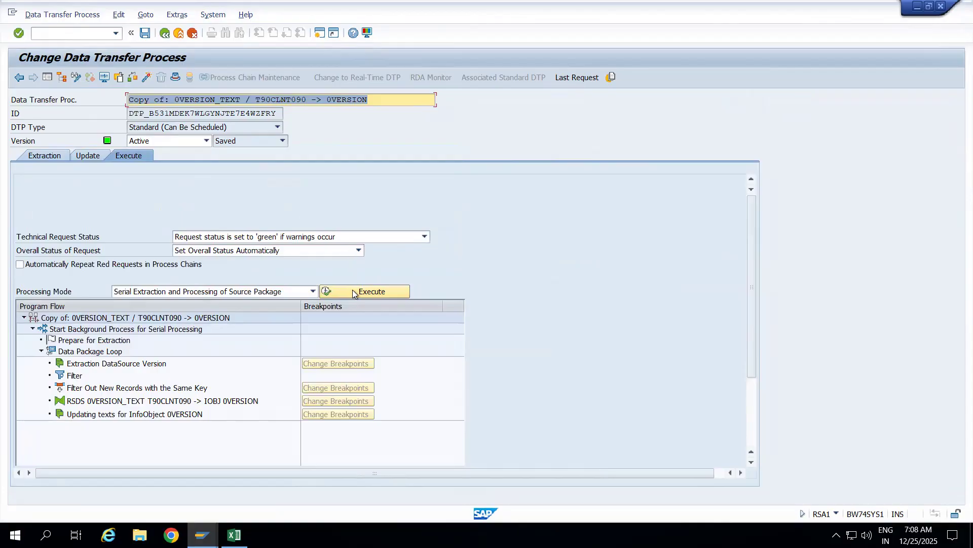
pyautogui.click(354, 292)
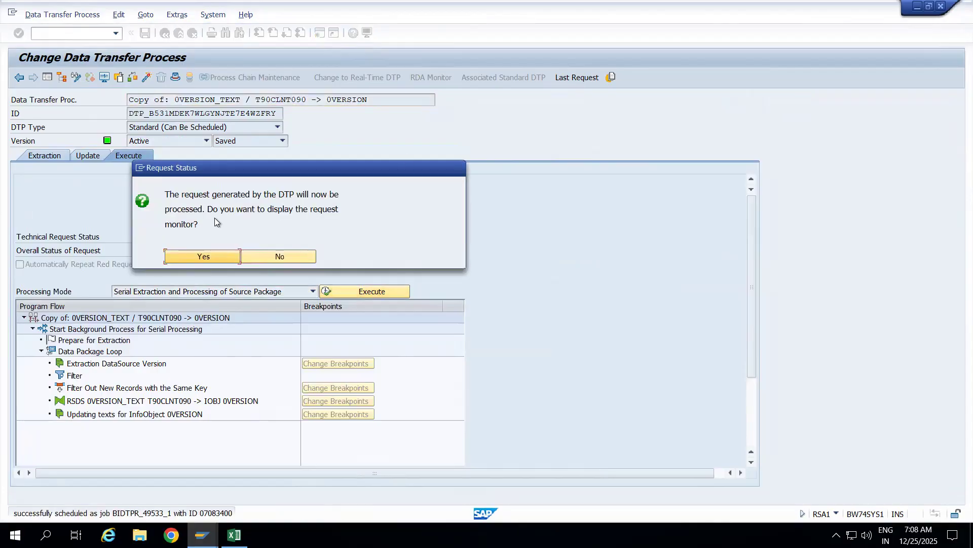
pyautogui.click(205, 255)
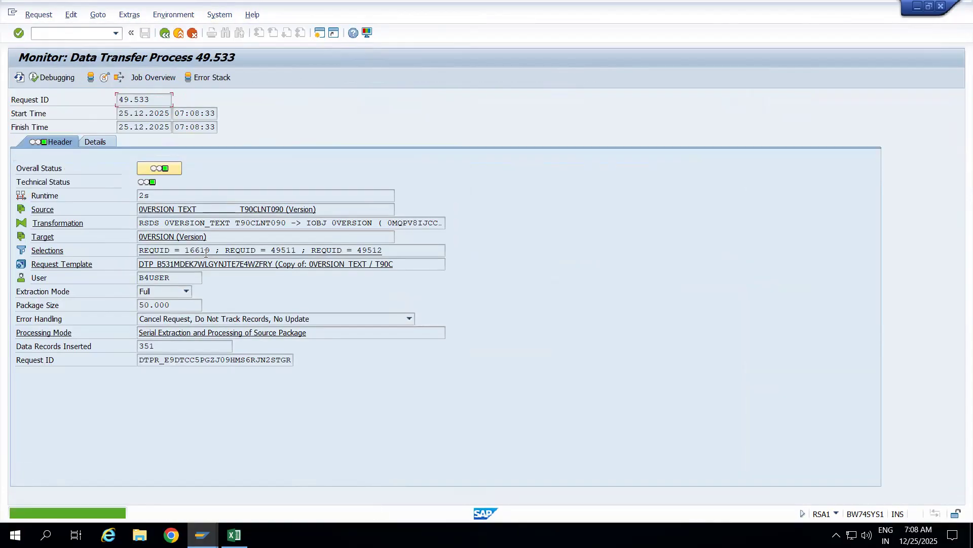
pyautogui.moveTo(158, 347); pyautogui.dragTo(122, 345)
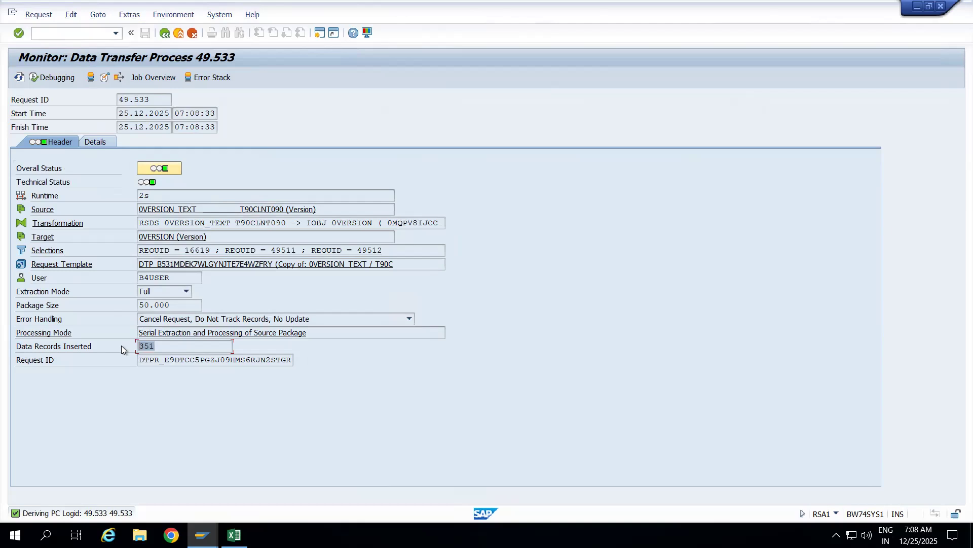
pyautogui.click(53, 251)
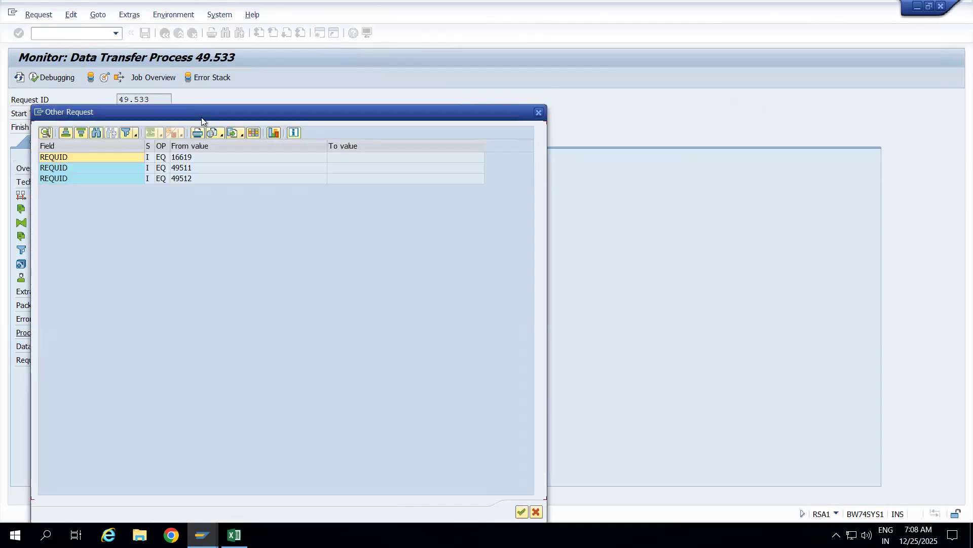
pyautogui.click(539, 114)
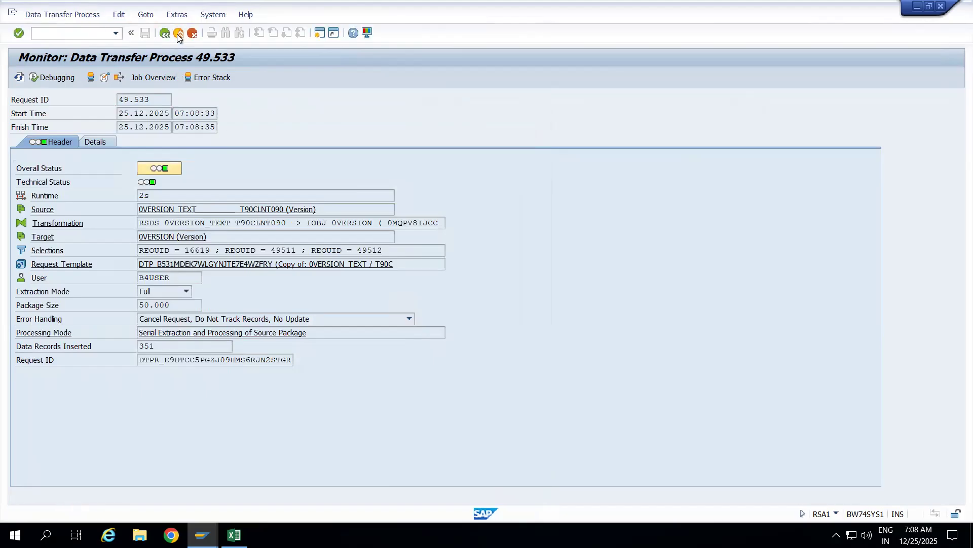
pyautogui.click(178, 35)
# - Enable Only Retrieve Last Request in the copied transfer process's extraction settings and activate it despite the consistency warning
pyautogui.click(58, 156)
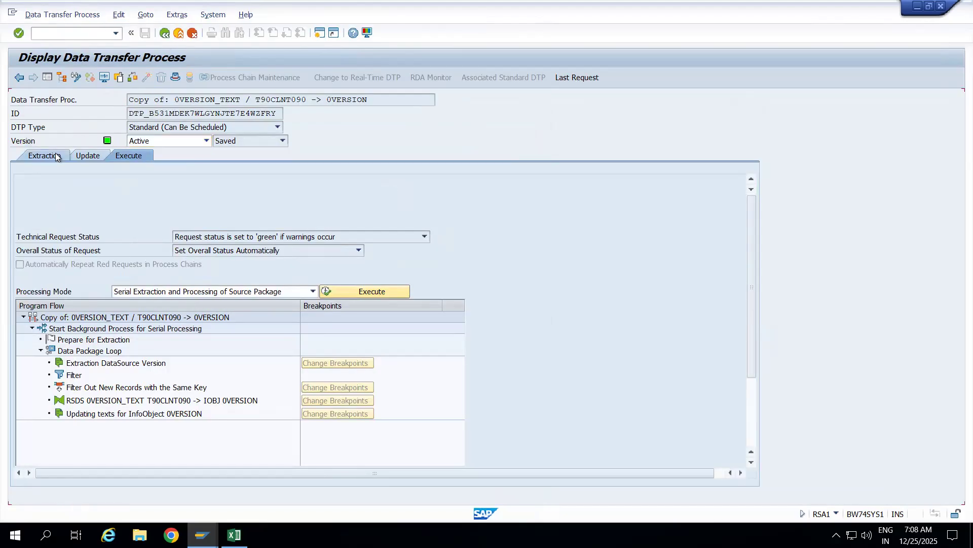
pyautogui.click(77, 80)
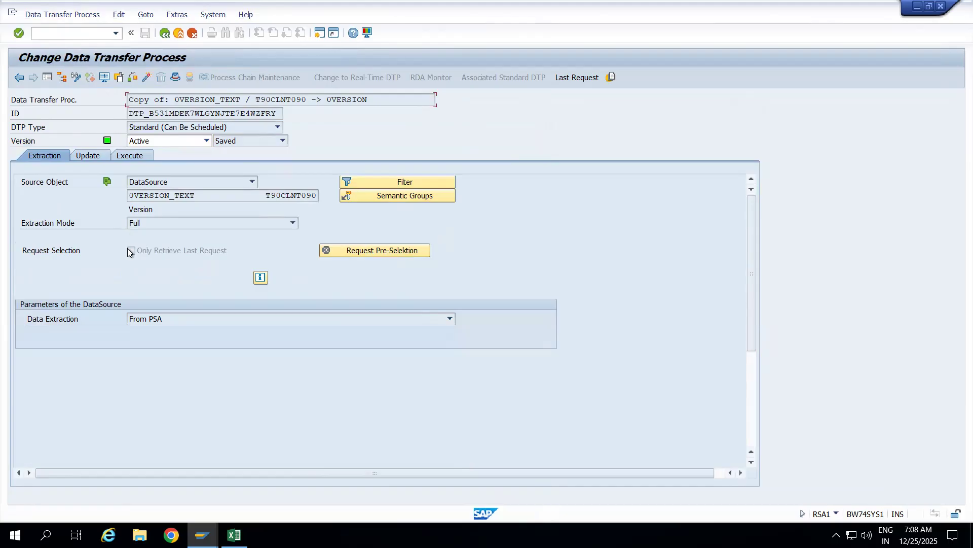
pyautogui.click(131, 251)
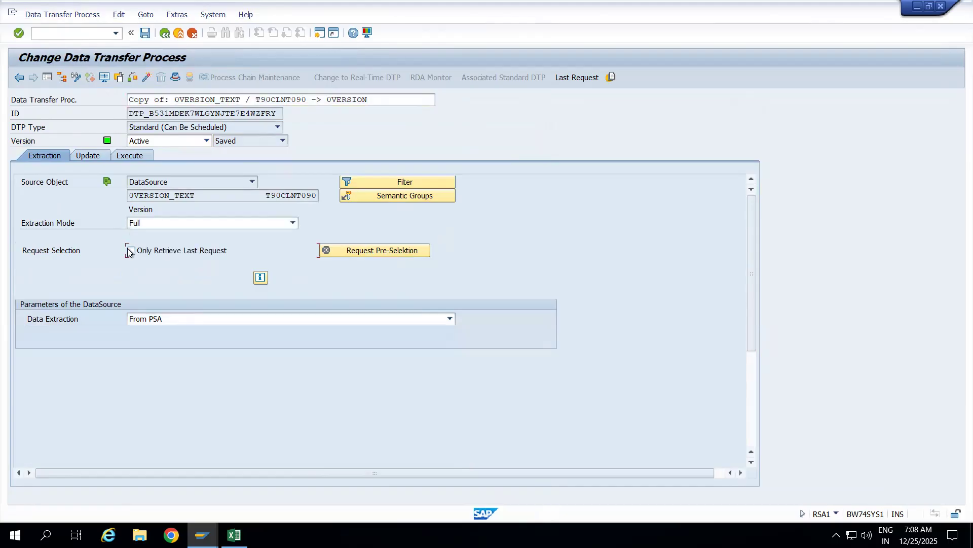
pyautogui.click(147, 79)
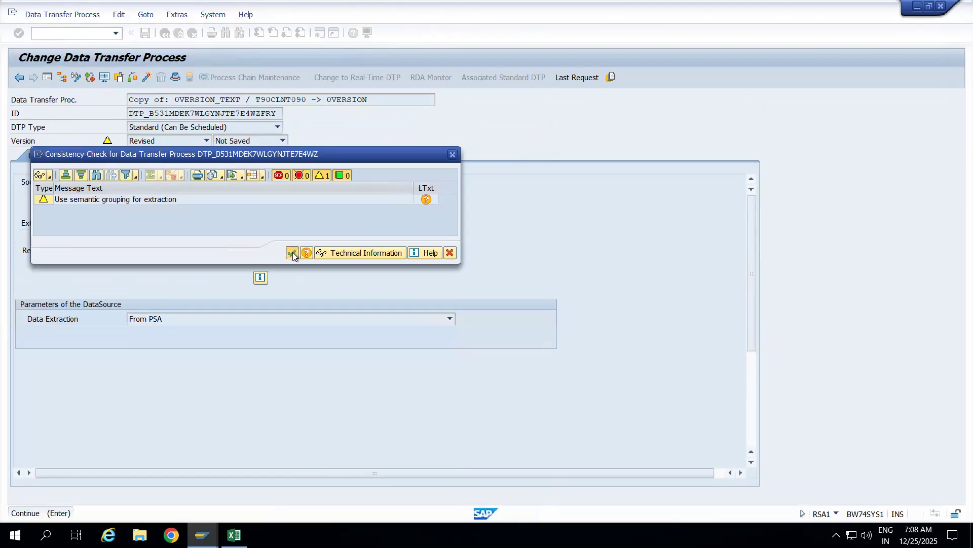
pyautogui.click(292, 252)
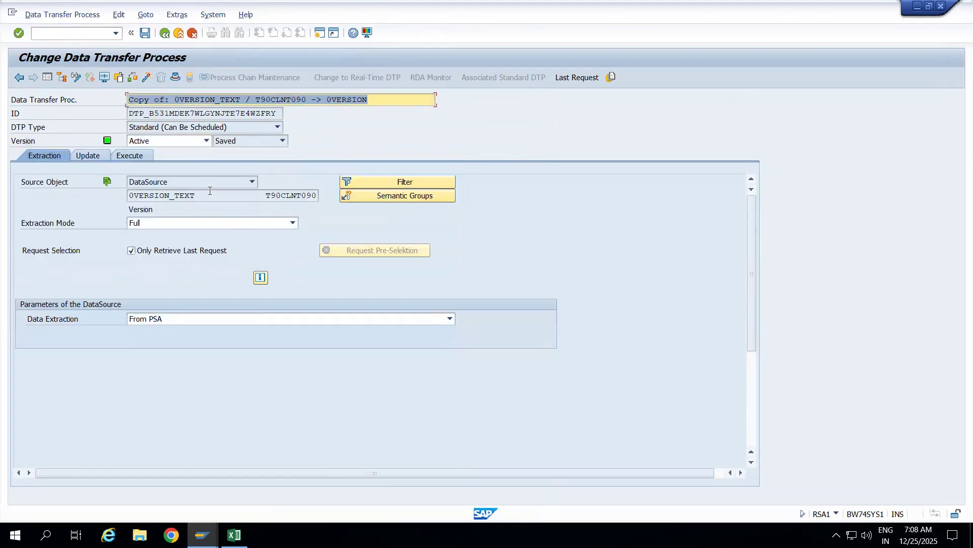
# - Execute the copied transfer process, check its inserted record count in the request monitor, and return to the InfoProvider tree
pyautogui.click(128, 156)
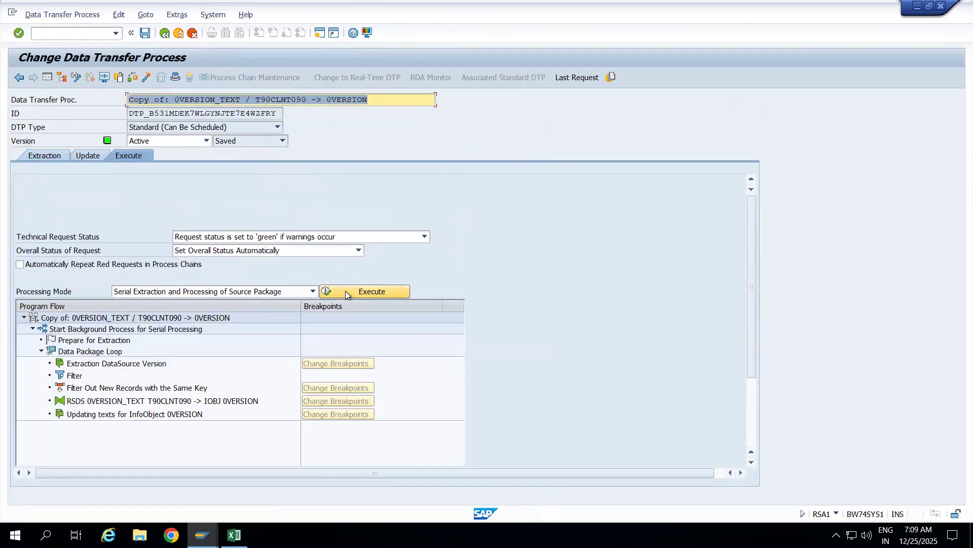
pyautogui.click(345, 290)
pyautogui.click(232, 253)
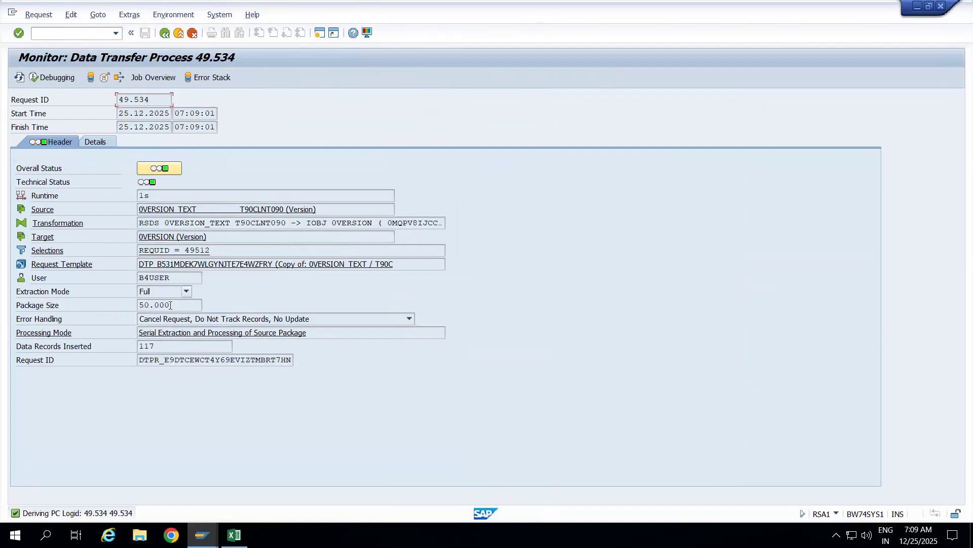
pyautogui.moveTo(165, 346); pyautogui.dragTo(111, 345)
pyautogui.click(178, 33)
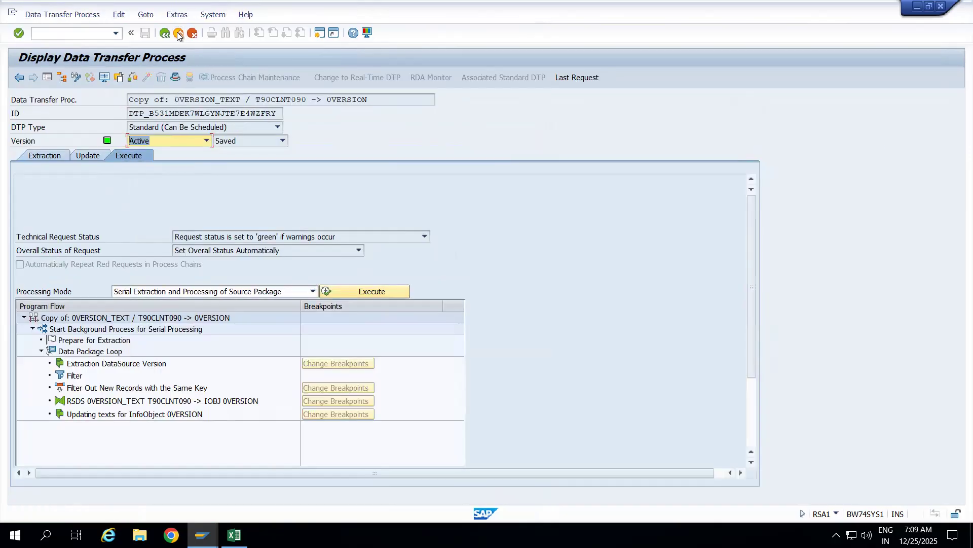
pyautogui.click(178, 33)
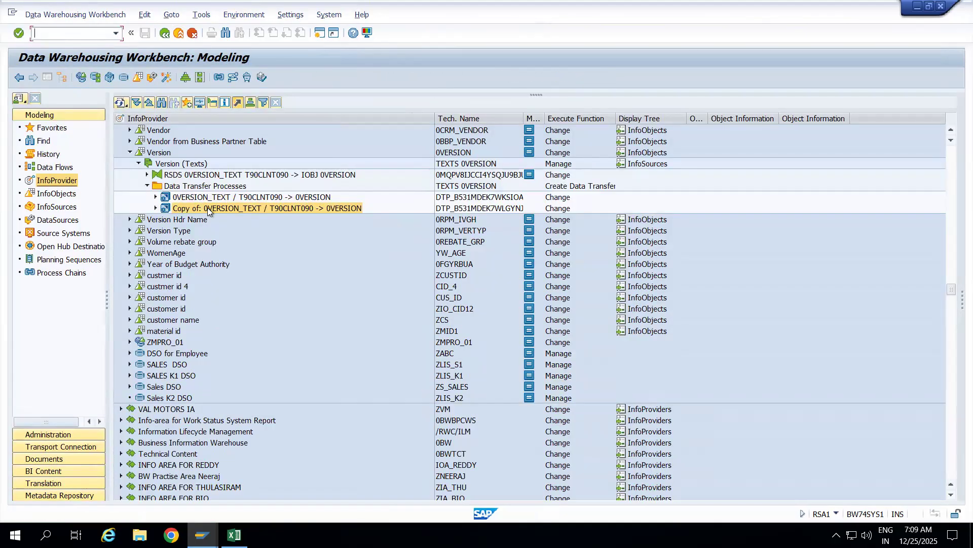
# - Reopen the copied transfer process with the navigator hidden and disable Only Retrieve Last Request in its extraction settings
pyautogui.doubleClick(207, 208)
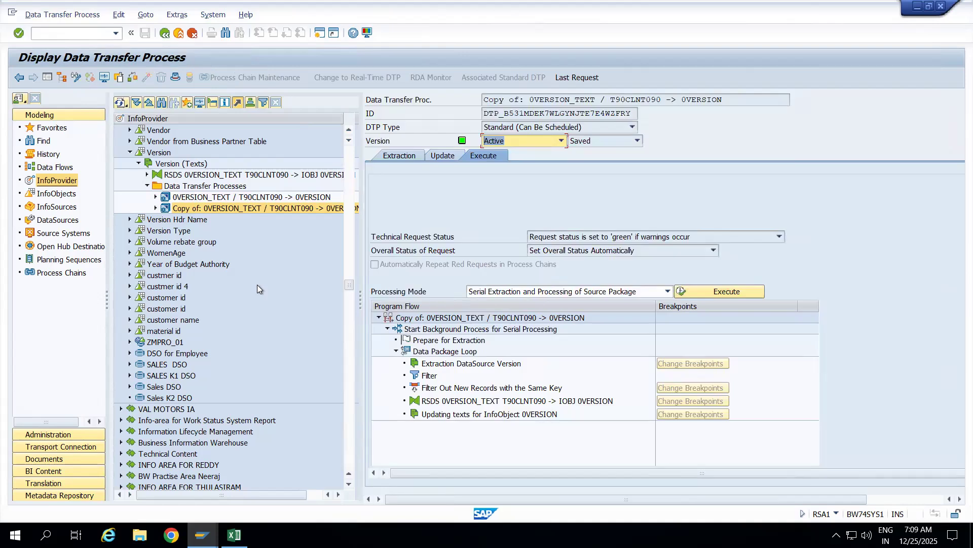
pyautogui.click(398, 155)
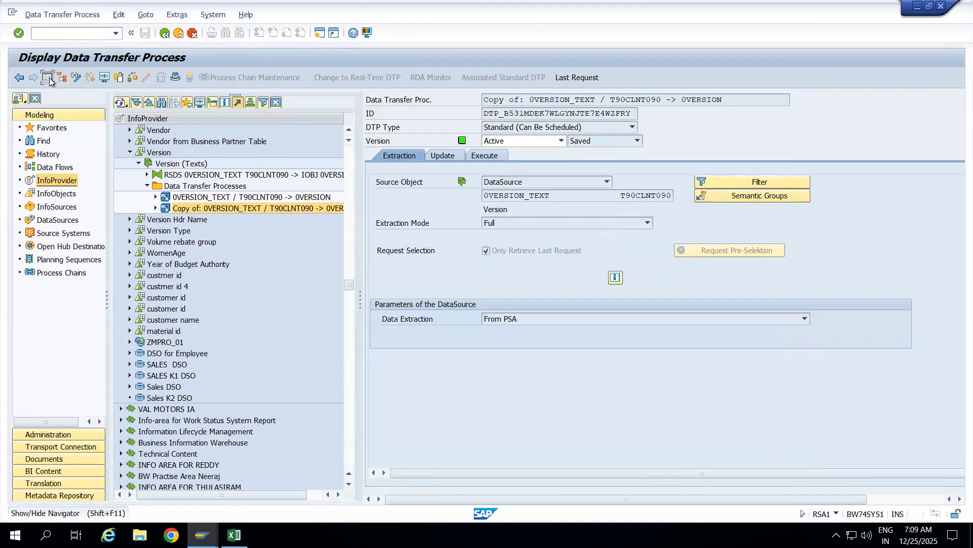
pyautogui.click(48, 77)
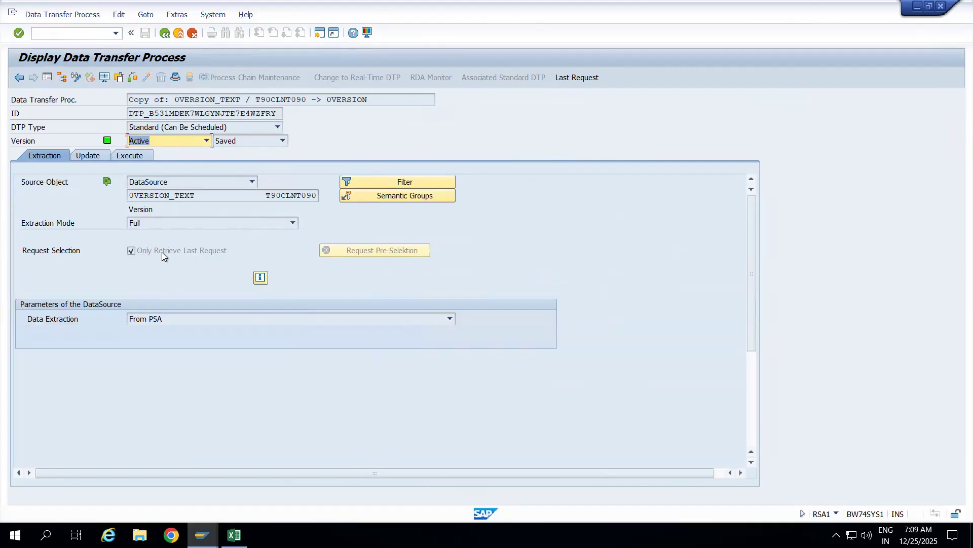
pyautogui.click(76, 78)
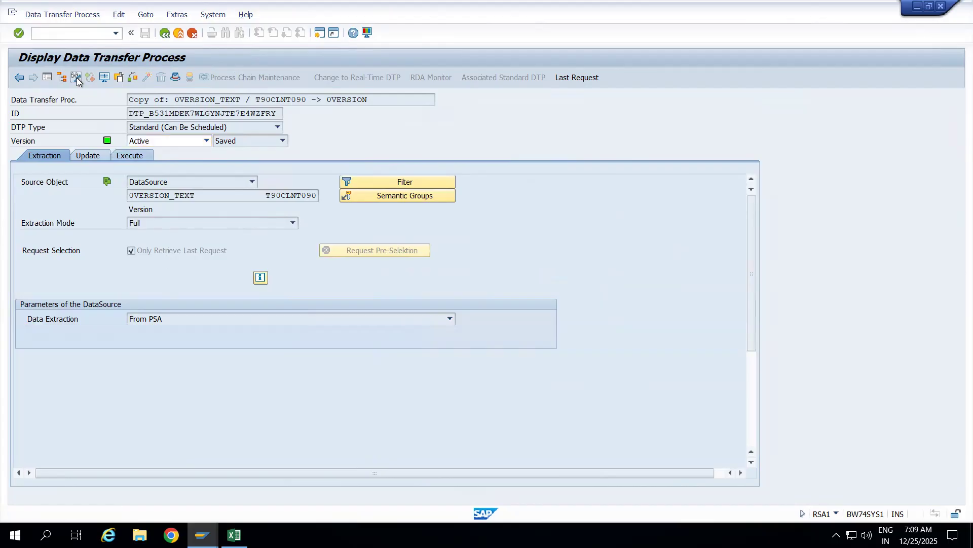
pyautogui.click(130, 250)
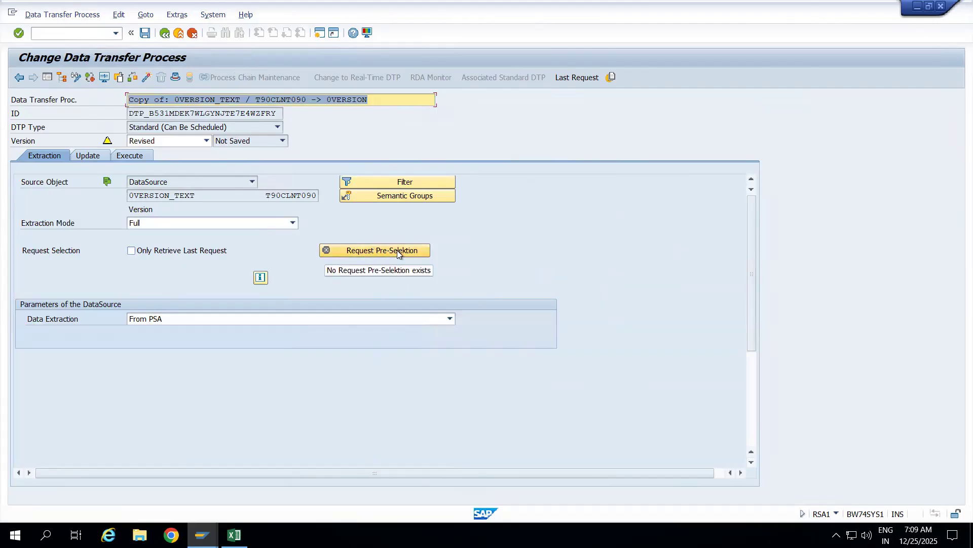
# - Preselect request 49511 from all PSA requests for the copied transfer process and activate the process despite the consistency warning
pyautogui.click(382, 250)
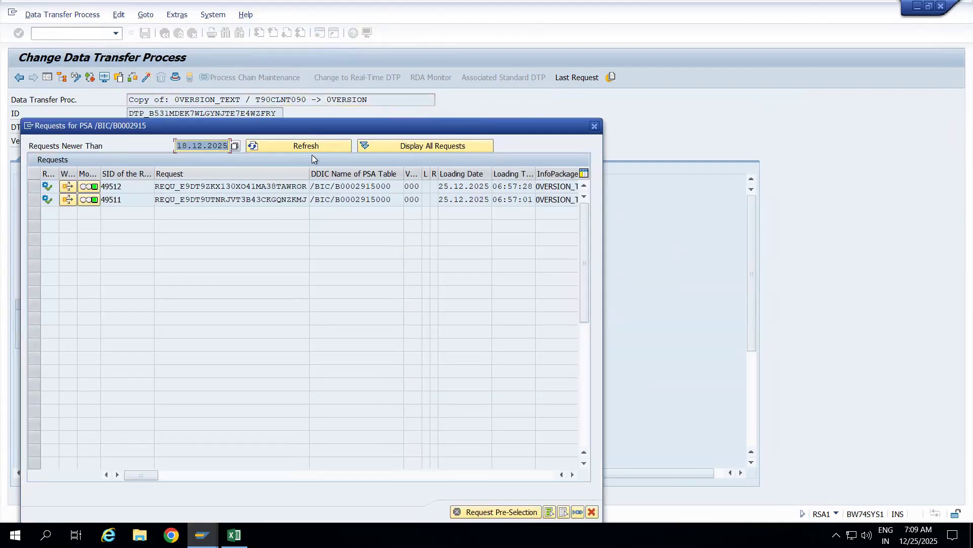
pyautogui.click(380, 148)
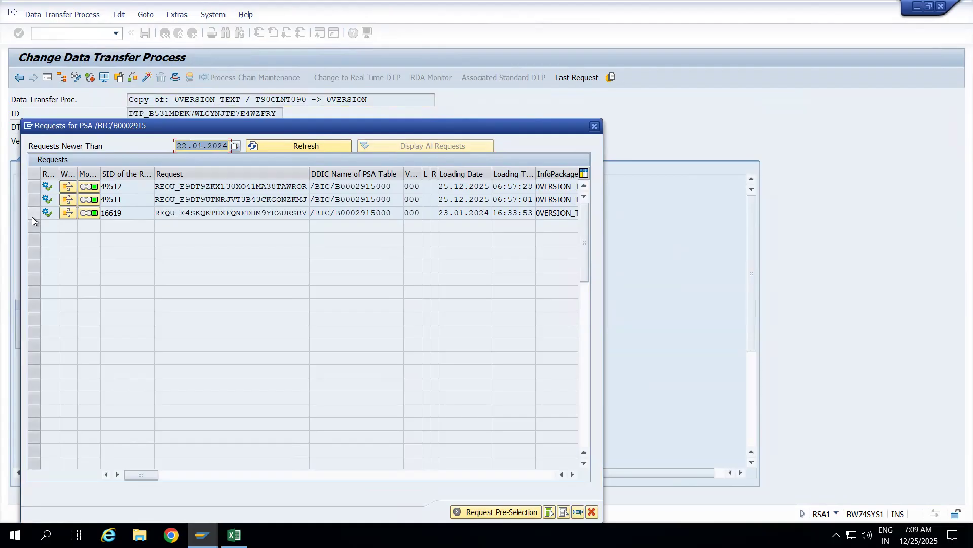
pyautogui.click(34, 199)
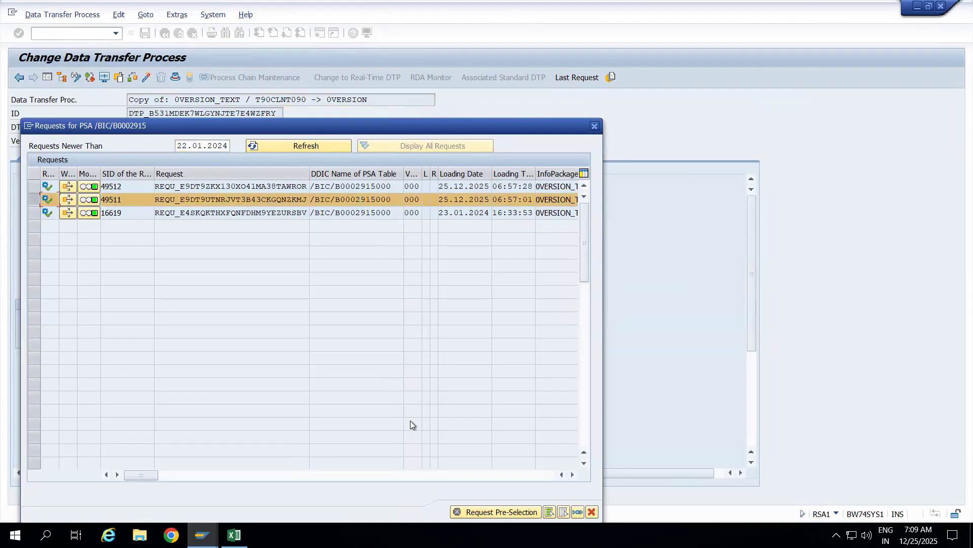
pyautogui.click(482, 512)
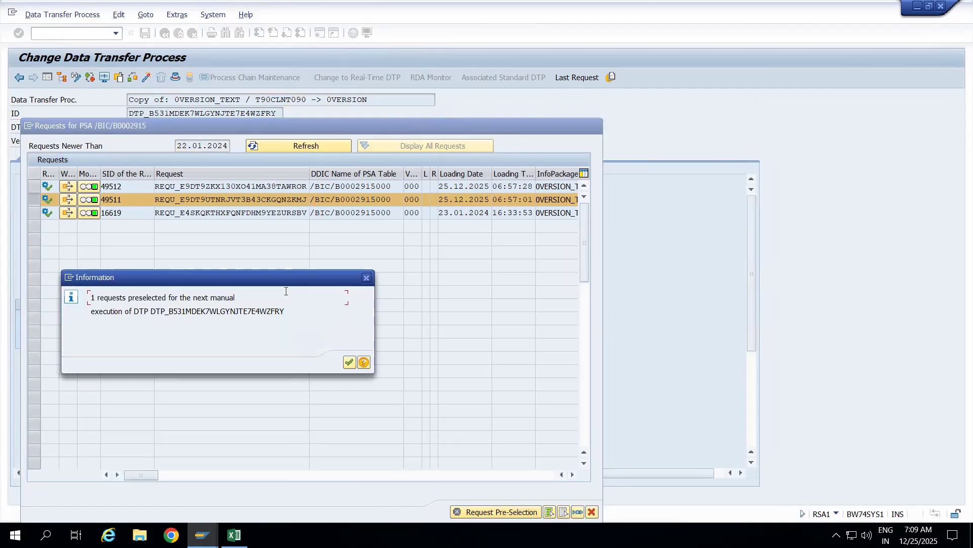
pyautogui.click(349, 362)
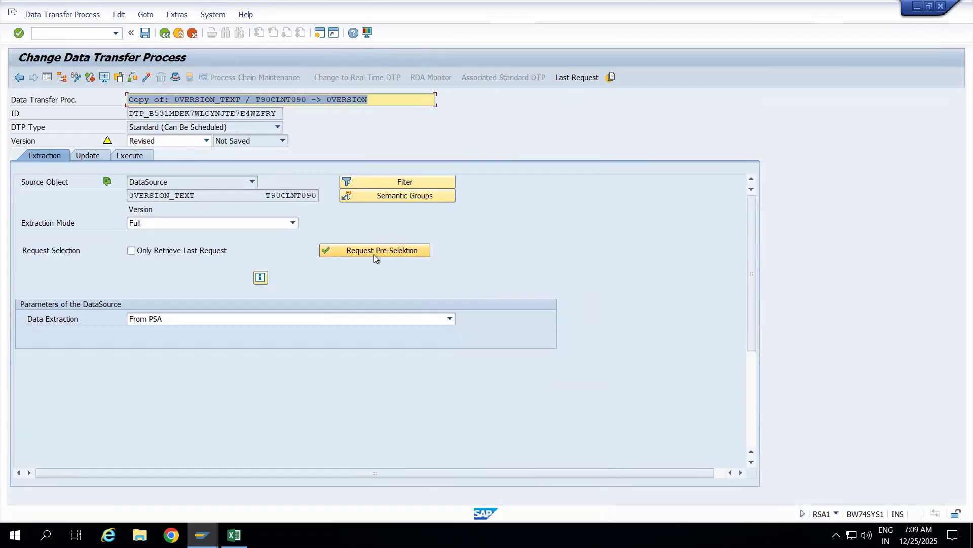
pyautogui.click(146, 77)
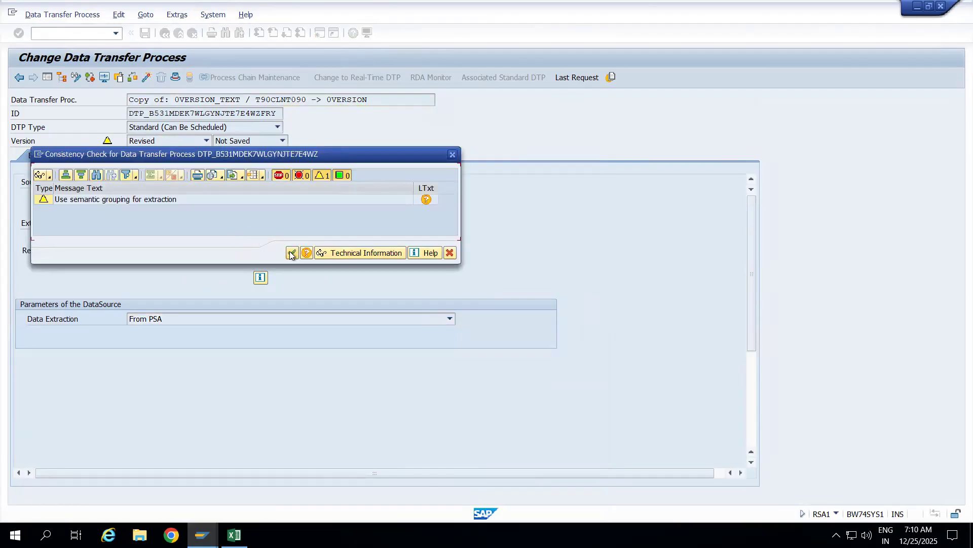
pyautogui.click(292, 252)
# - Execute the copied transfer process, check the selected request ID in the request monitor, and return to the InfoProvider tree
pyautogui.click(130, 155)
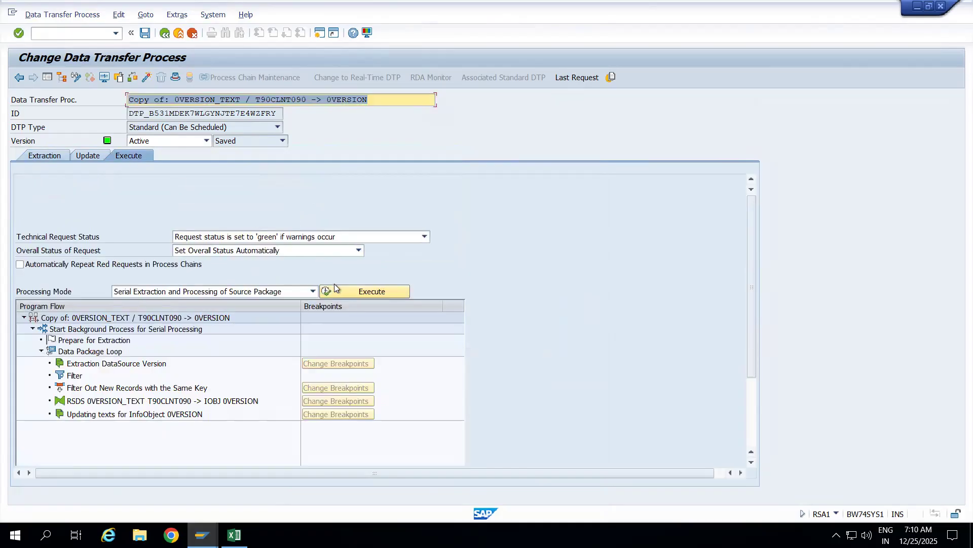
pyautogui.click(342, 291)
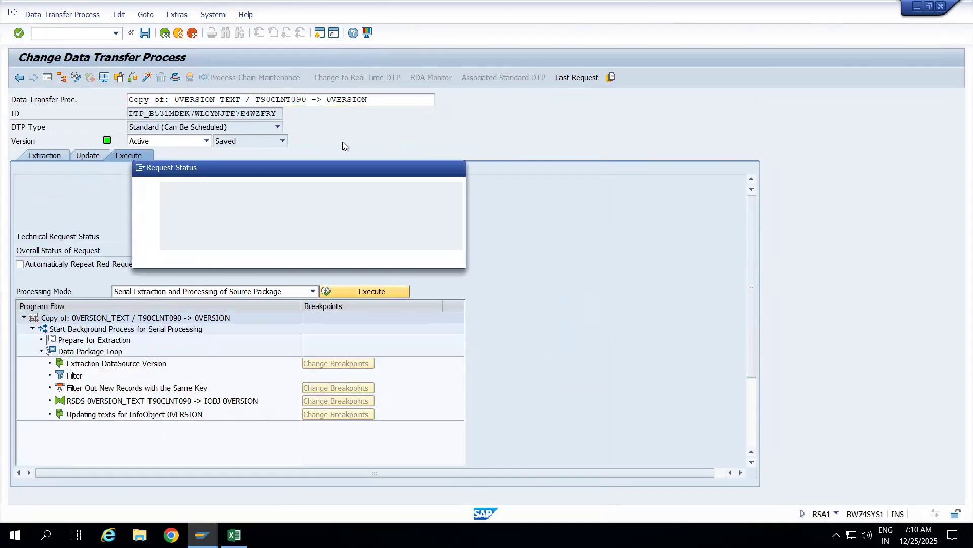
pyautogui.click(196, 254)
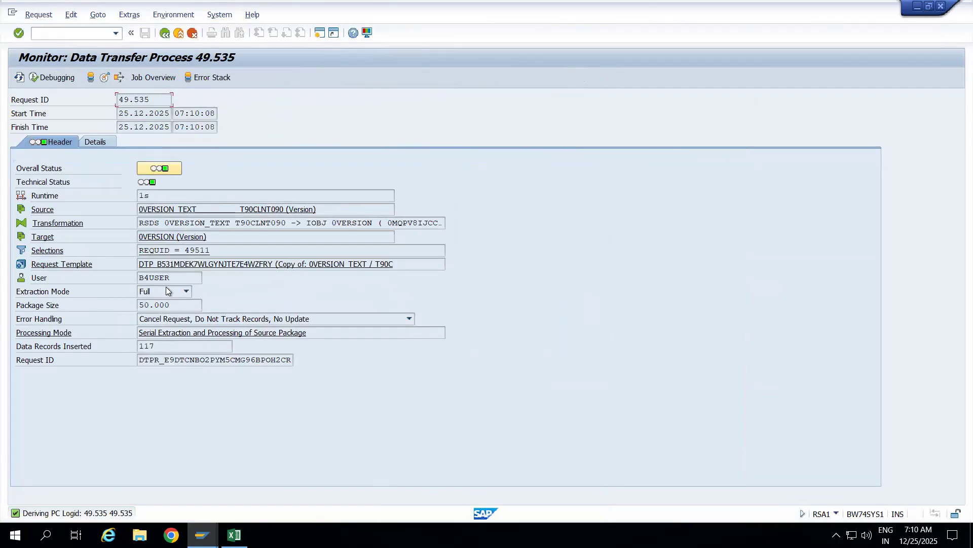
pyautogui.moveTo(219, 250); pyautogui.dragTo(183, 253)
pyautogui.click(179, 33)
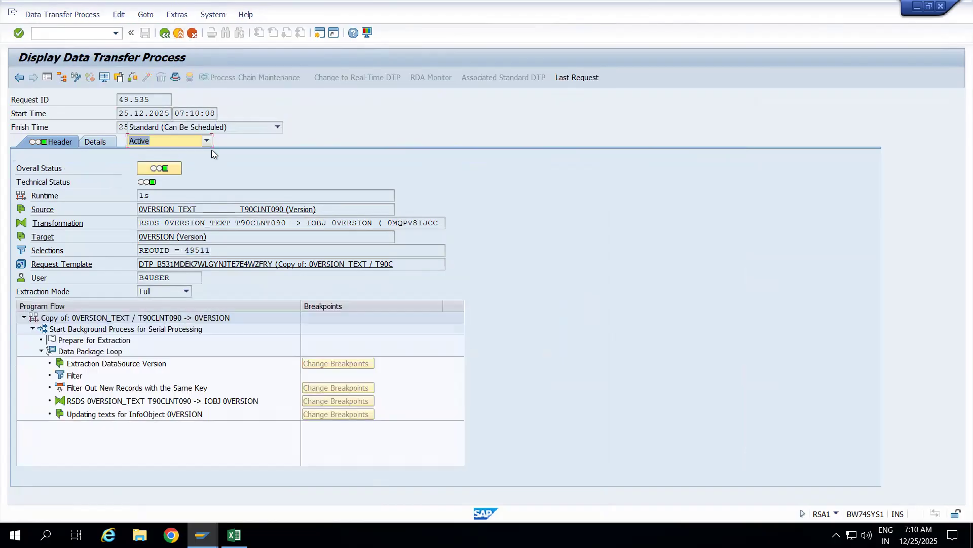
pyautogui.click(178, 32)
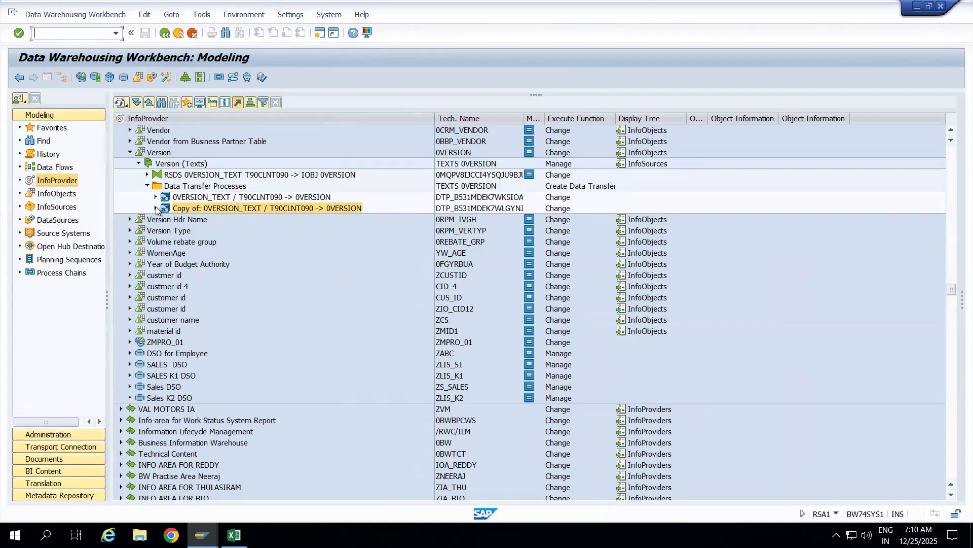
# - Display all PSA requests of the Version DataSource under the copied transfer process and mark request 49511
pyautogui.click(156, 207)
pyautogui.click(187, 220)
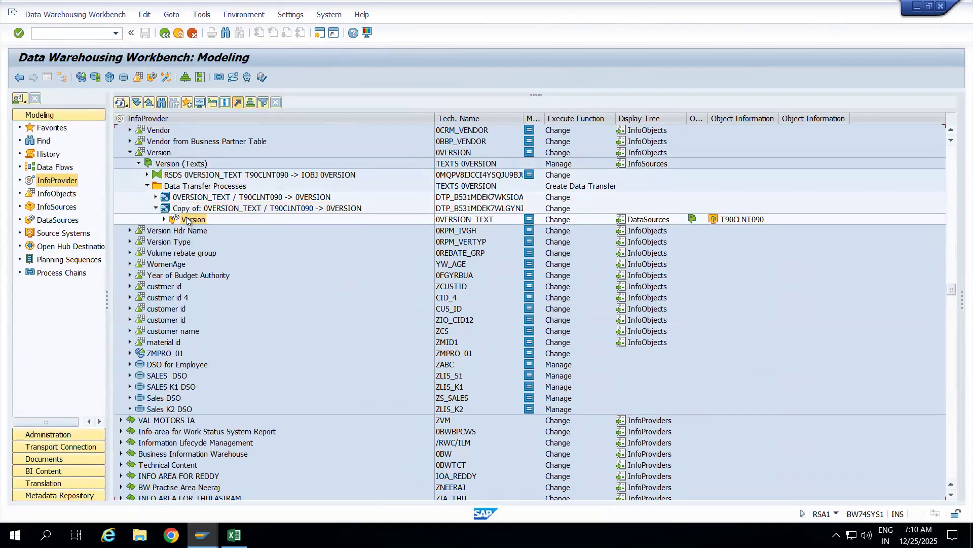
pyautogui.rightClick(186, 220)
pyautogui.click(217, 337)
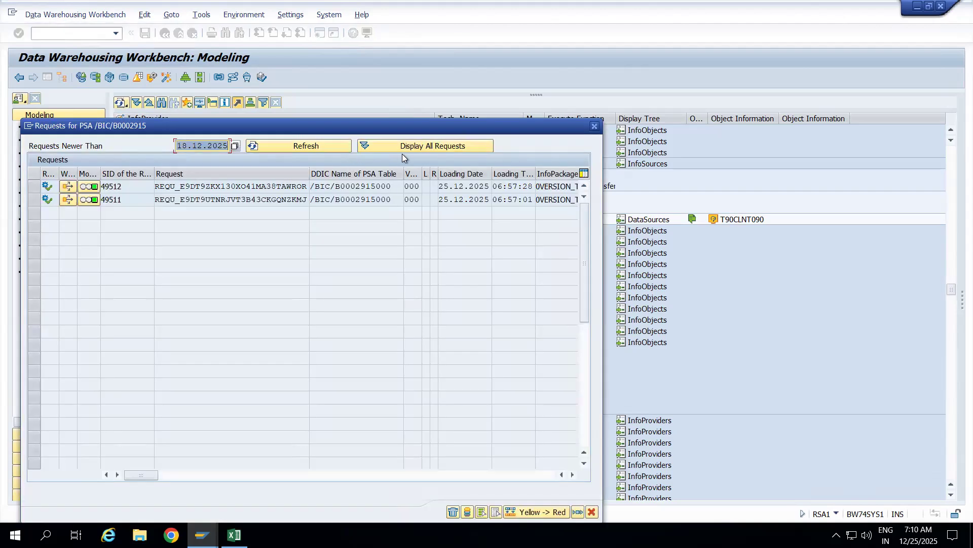
pyautogui.click(392, 145)
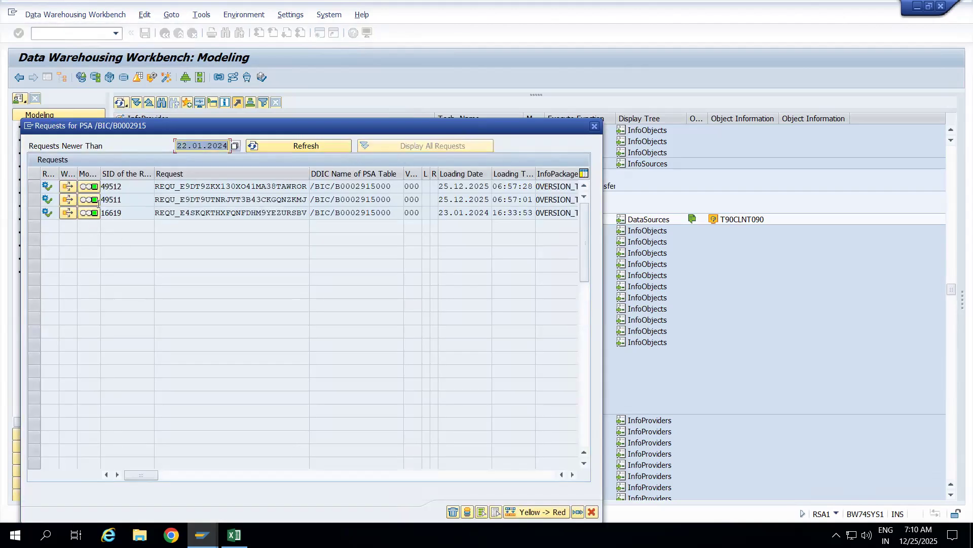
pyautogui.click(34, 200)
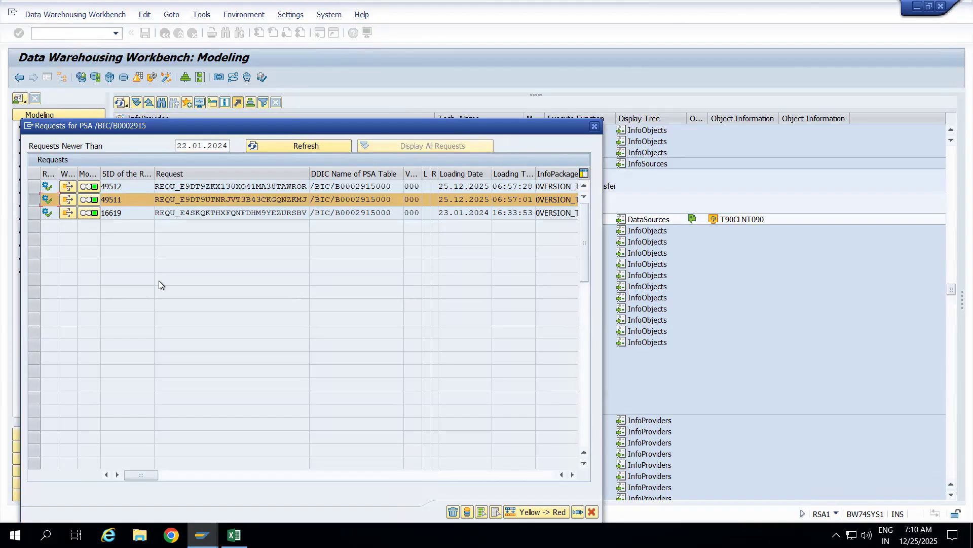
# - Close the PSA request list and open the copied transfer process's extraction settings with the navigator hidden
pyautogui.click(590, 130)
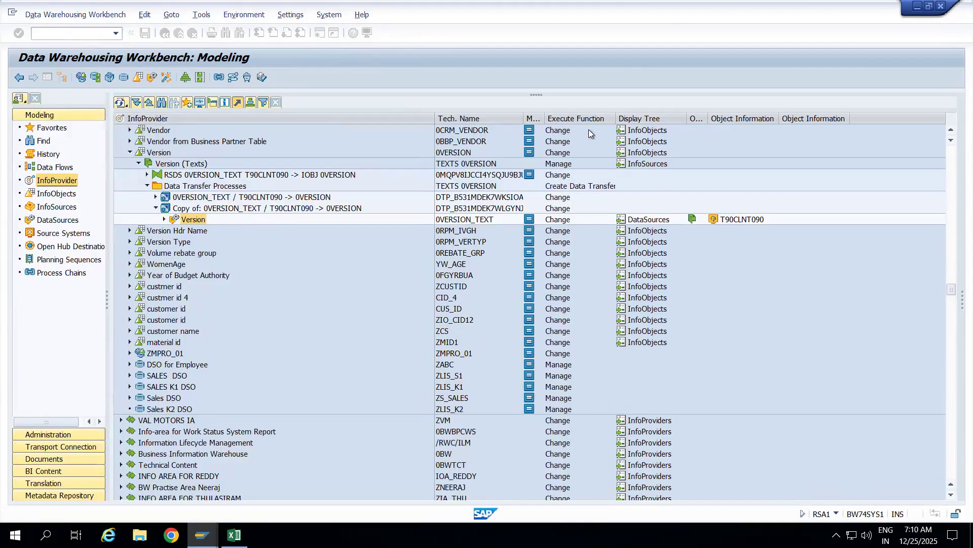
pyautogui.doubleClick(206, 208)
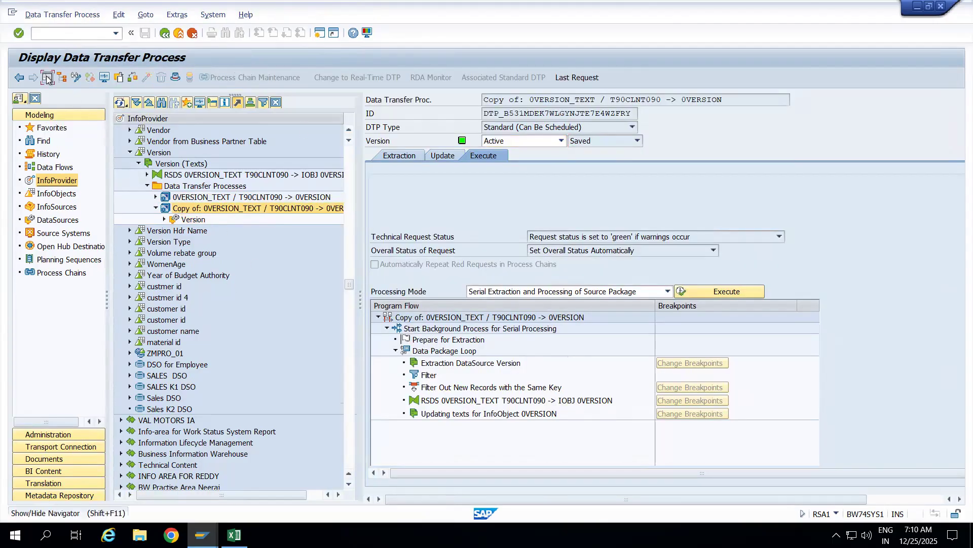
pyautogui.click(47, 77)
pyautogui.click(46, 154)
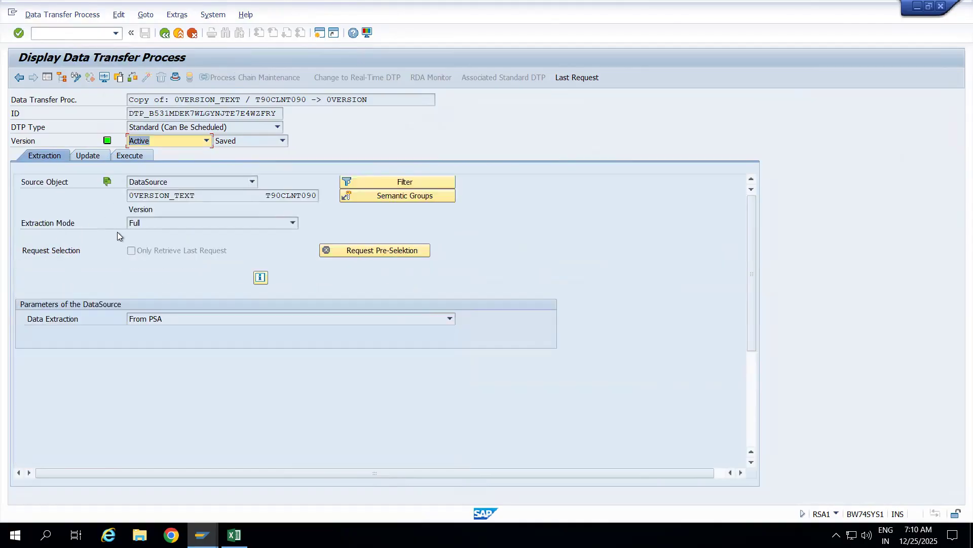
# - Review the available extraction modes and the update settings of the copied transfer process
pyautogui.click(175, 223)
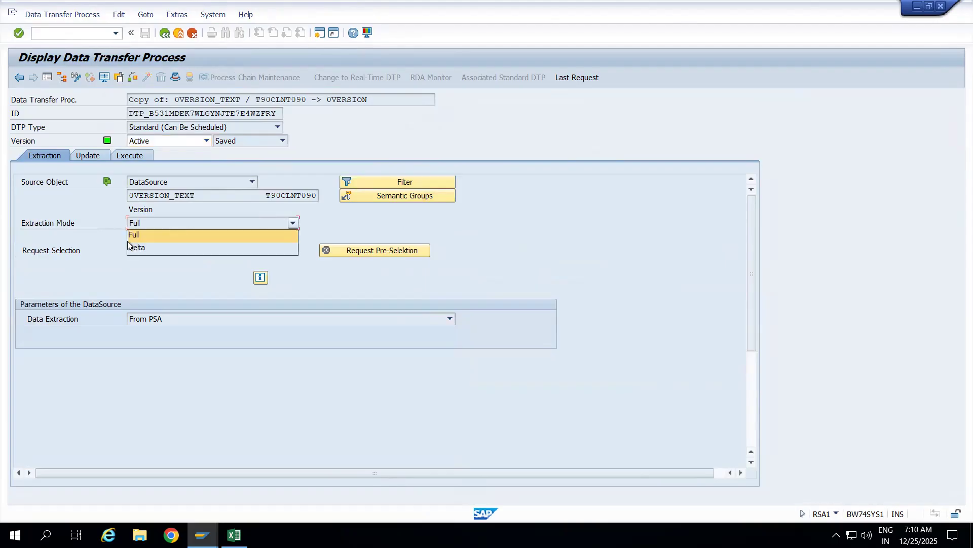
pyautogui.click(102, 223)
pyautogui.click(157, 223)
pyautogui.click(96, 219)
pyautogui.click(138, 222)
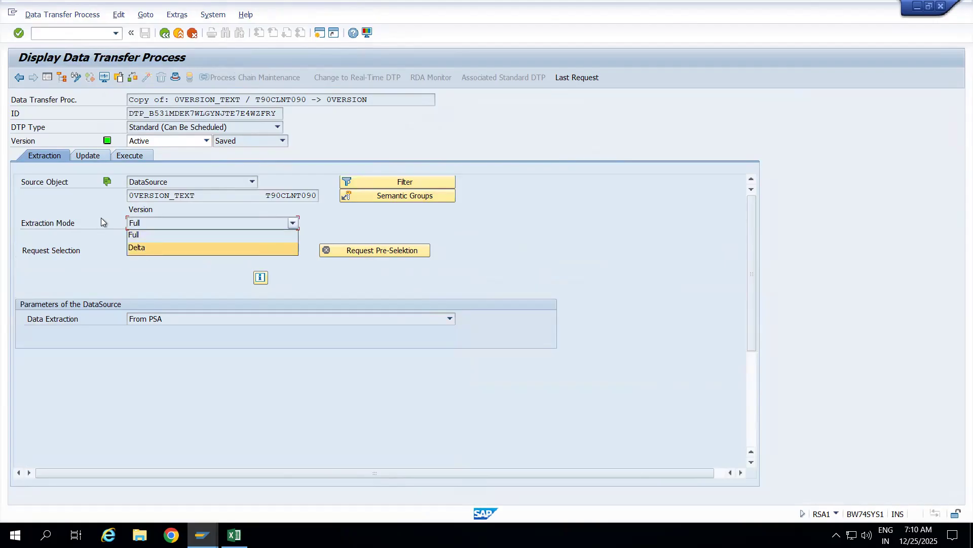
pyautogui.click(101, 217)
pyautogui.click(148, 223)
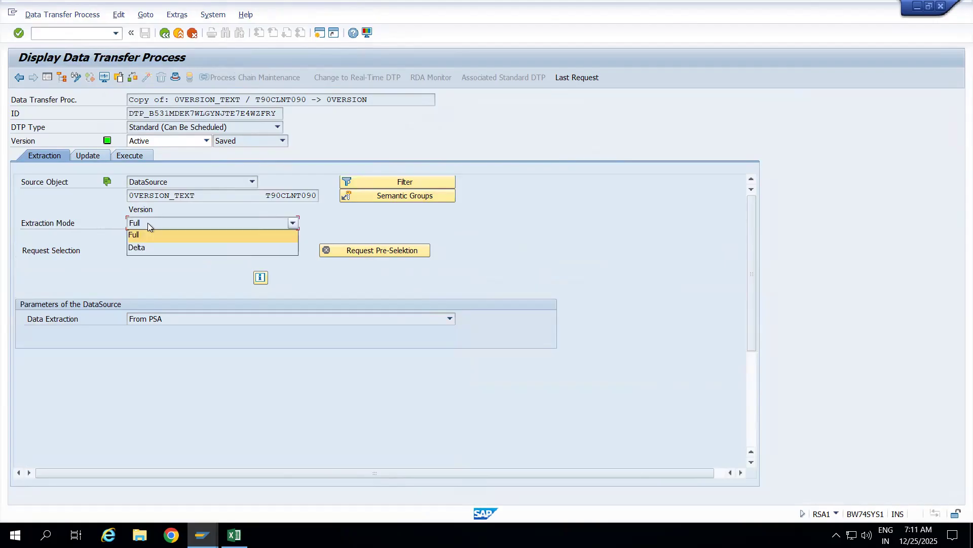
pyautogui.click(96, 219)
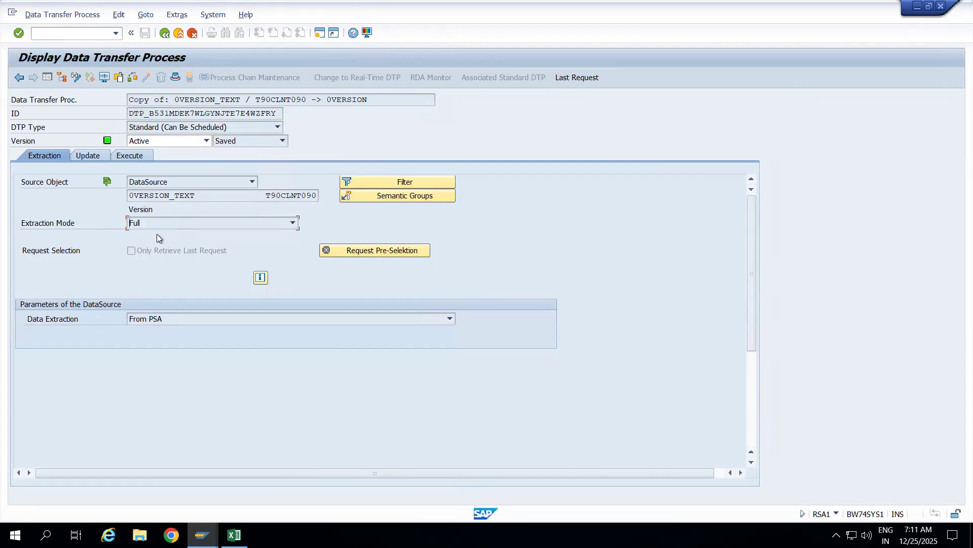
pyautogui.click(88, 155)
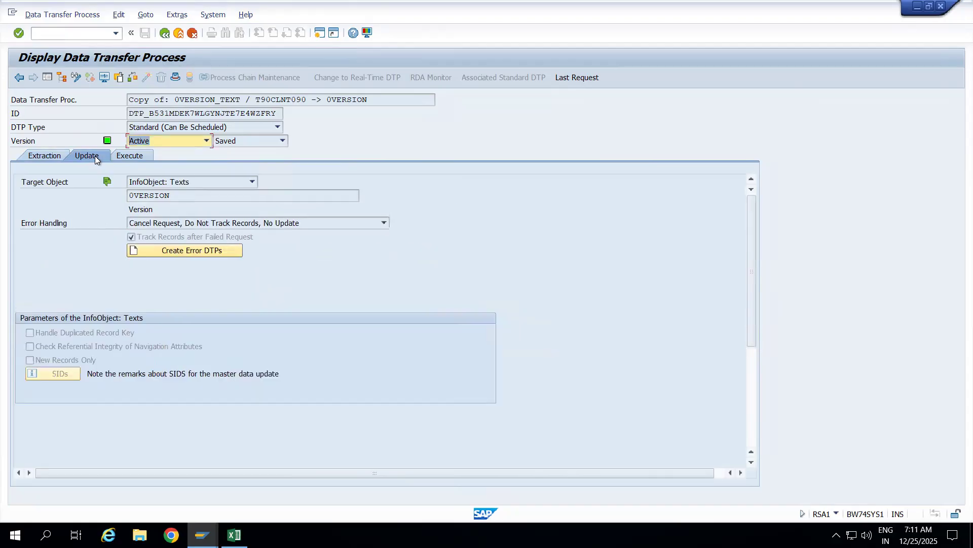
pyautogui.click(51, 156)
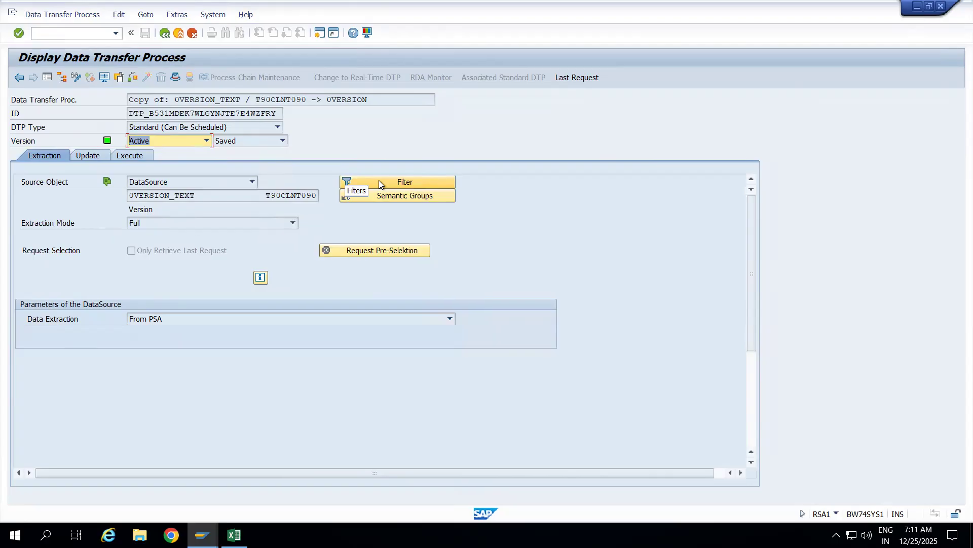
# - Switch the copied transfer process to change mode, filter Language by EN and activate the process
pyautogui.click(76, 77)
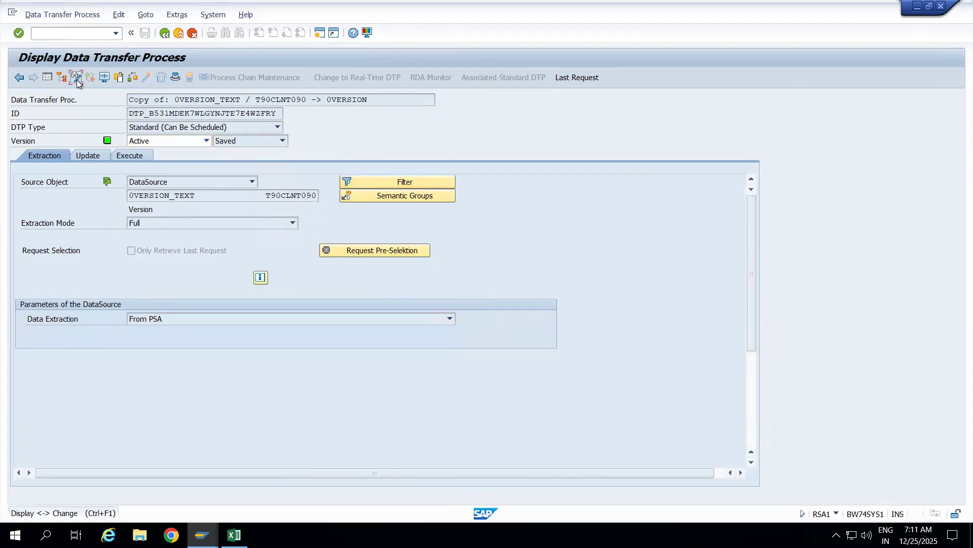
pyautogui.click(369, 180)
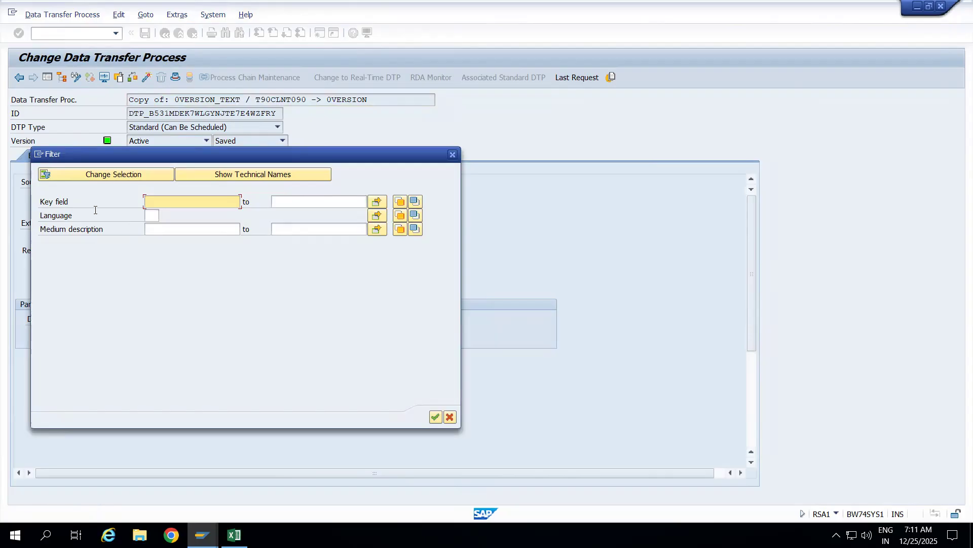
pyautogui.click(155, 215)
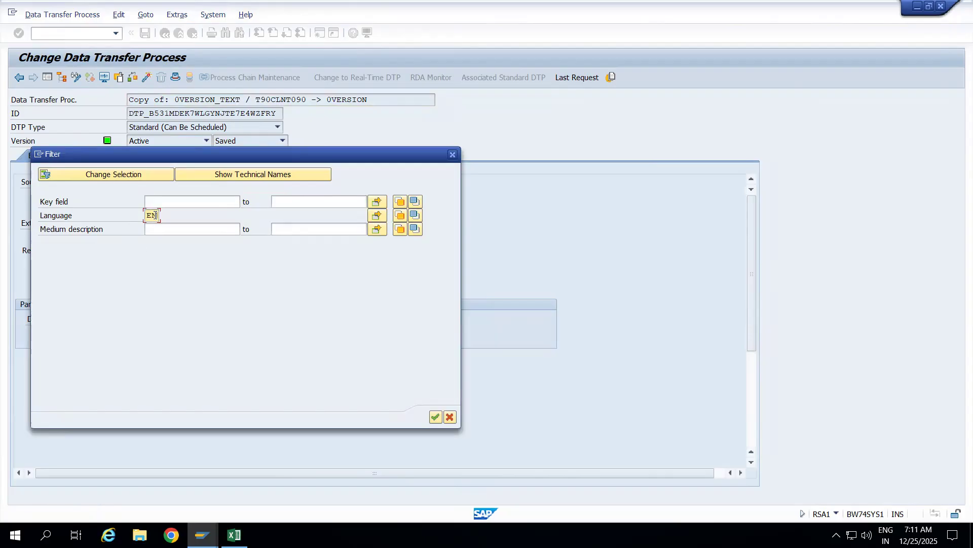
pyautogui.write('EN')
pyautogui.click(436, 417)
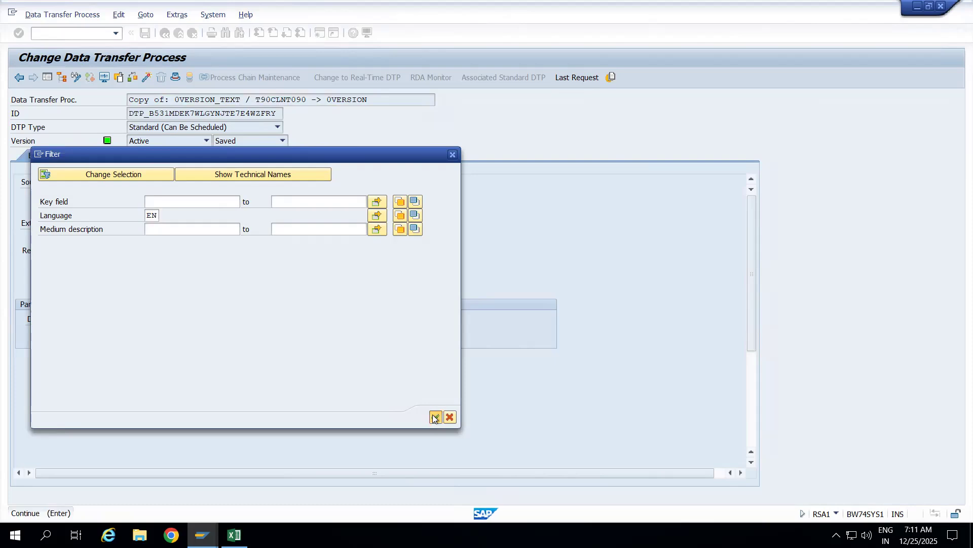
pyautogui.click(147, 77)
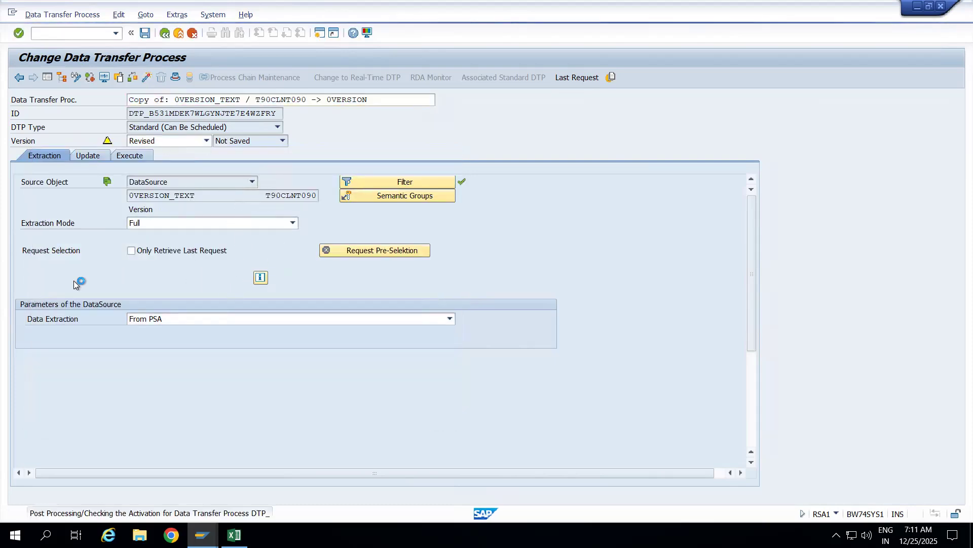
pyautogui.click(289, 252)
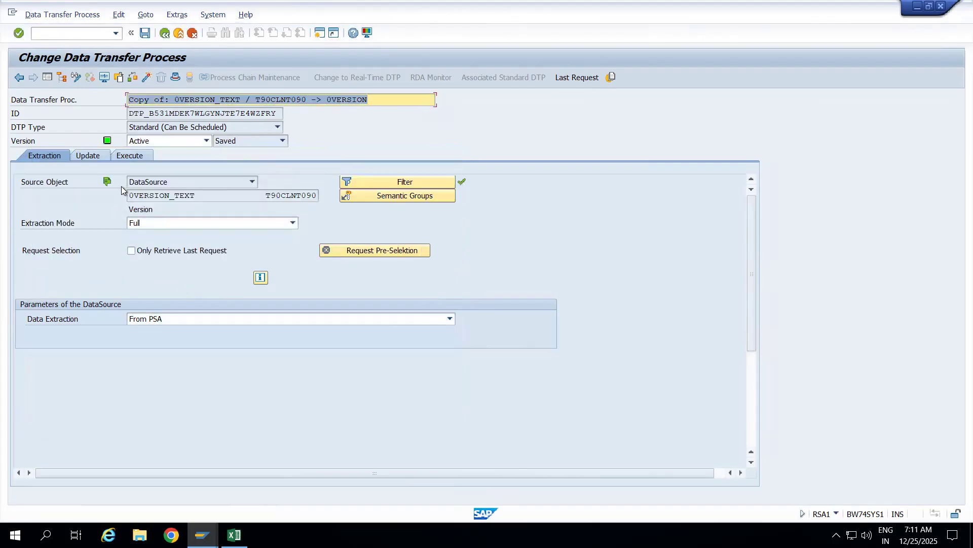
# - Execute the copied transfer process and check the inserted data records in its request monitor
pyautogui.click(127, 157)
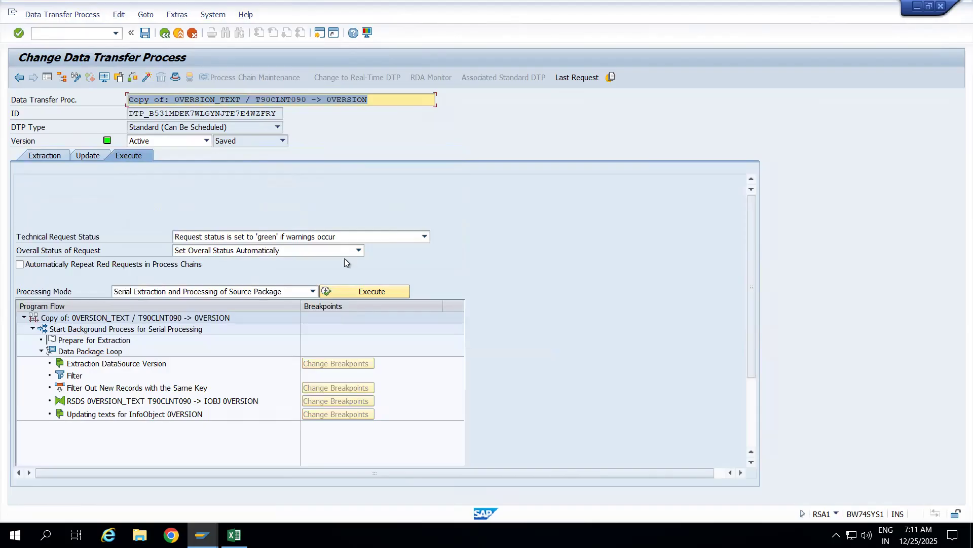
pyautogui.click(346, 291)
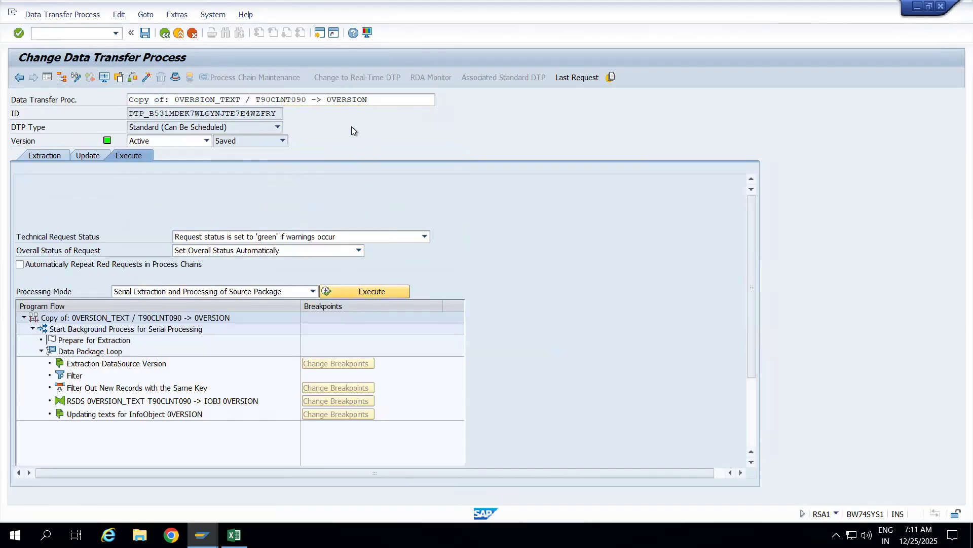
pyautogui.click(217, 254)
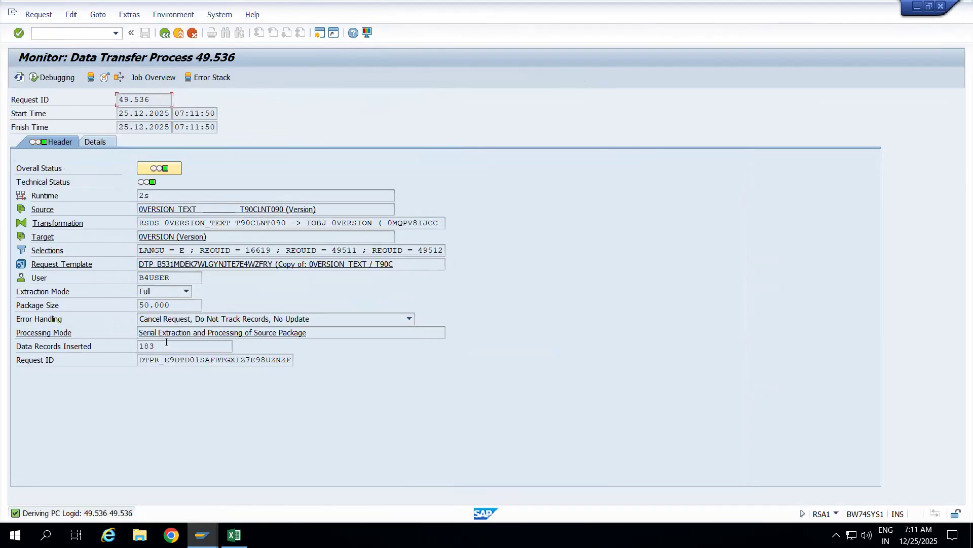
pyautogui.moveTo(166, 343); pyautogui.dragTo(125, 343)
# - Examine the request's selection conditions, widening the Sign and Option columns to read the LANGU condition
pyautogui.click(50, 252)
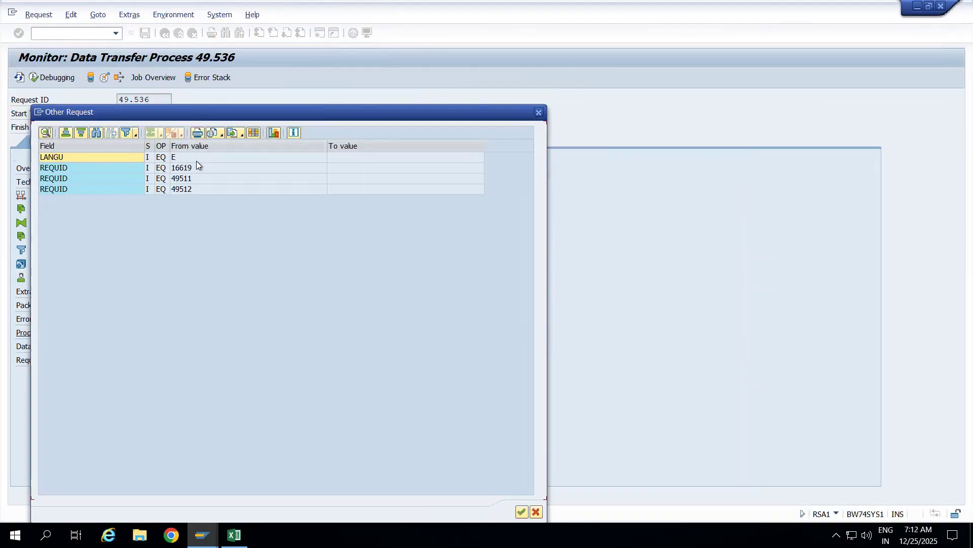
pyautogui.click(187, 157)
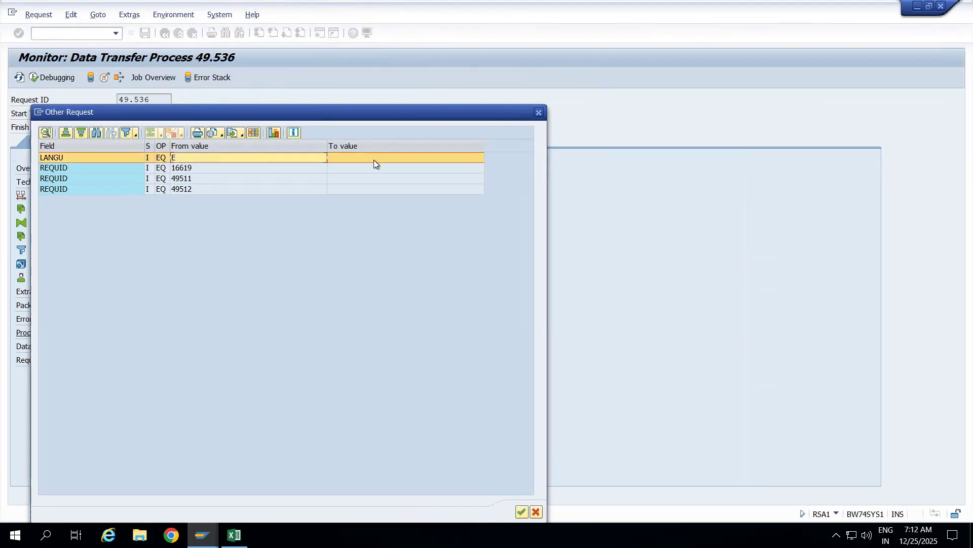
pyautogui.click(539, 113)
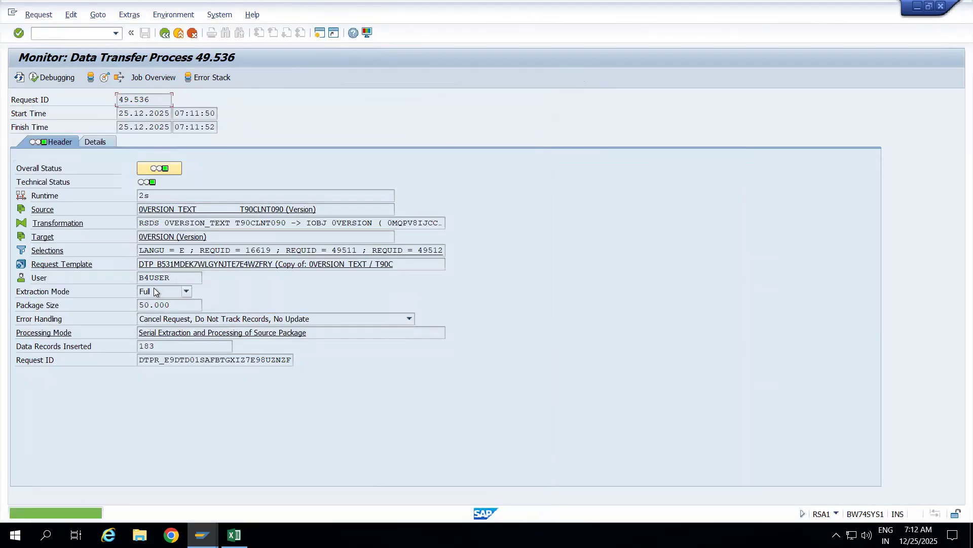
pyautogui.click(55, 252)
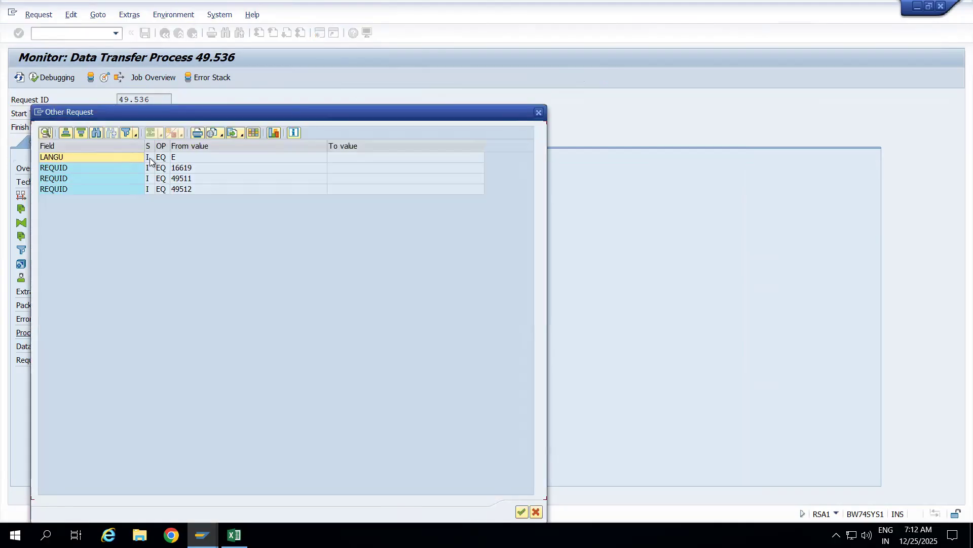
pyautogui.moveTo(144, 146); pyautogui.dragTo(116, 147)
pyautogui.click(94, 157)
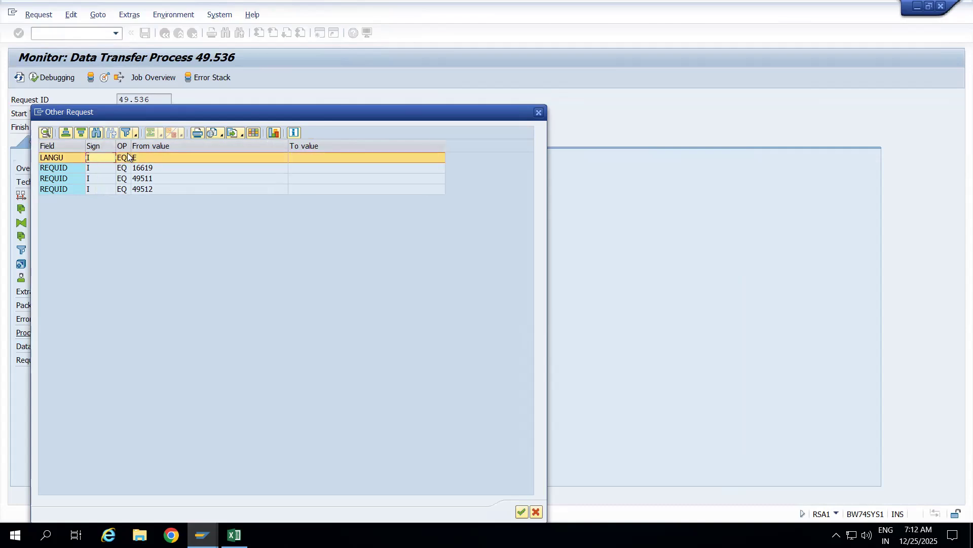
pyautogui.moveTo(132, 147); pyautogui.dragTo(167, 147)
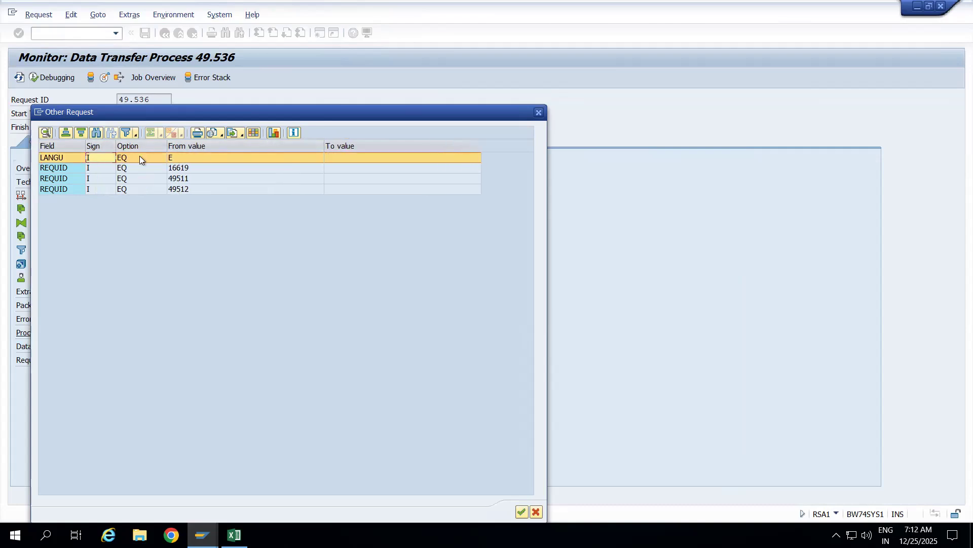
pyautogui.click(189, 156)
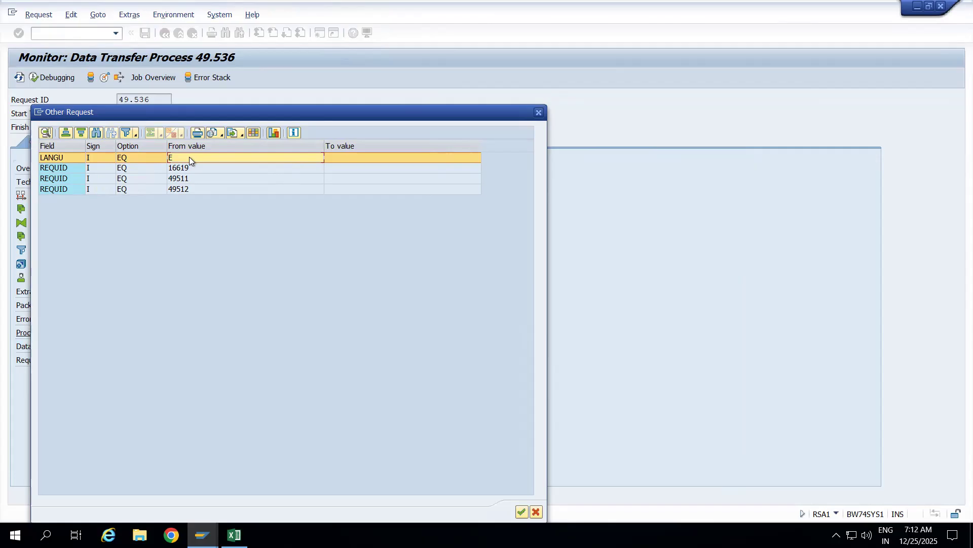
pyautogui.click(539, 113)
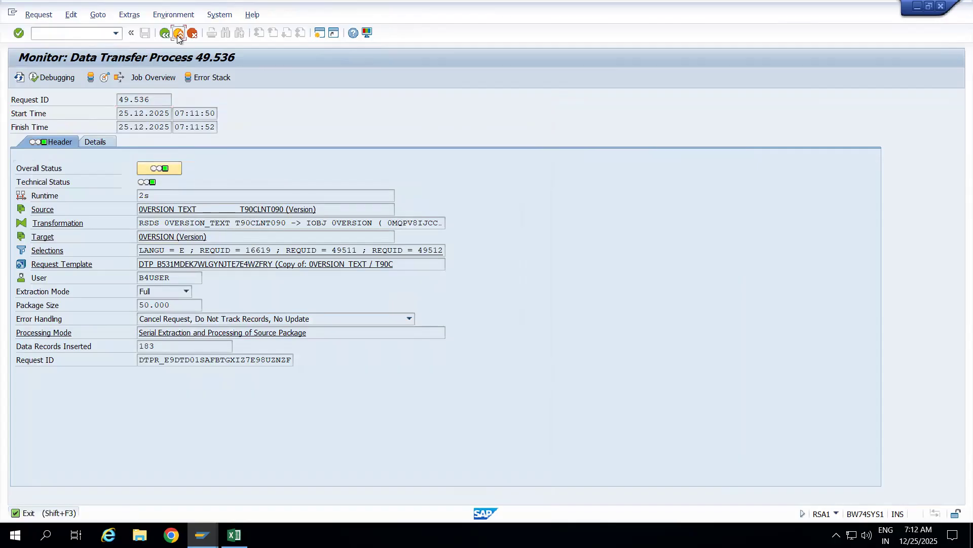
# - Return to the transfer process, reopen its filter in change mode and delete the included Language value EN
pyautogui.click(178, 33)
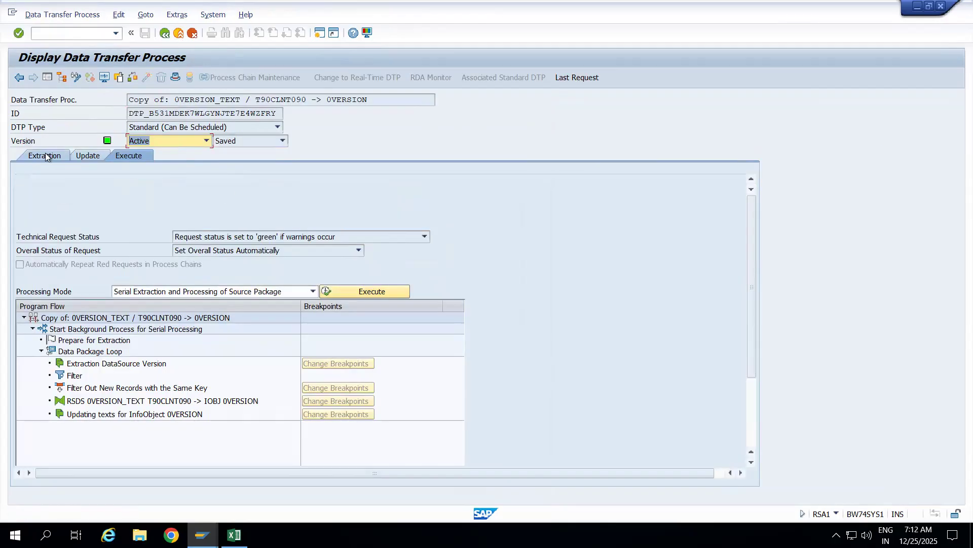
pyautogui.click(46, 155)
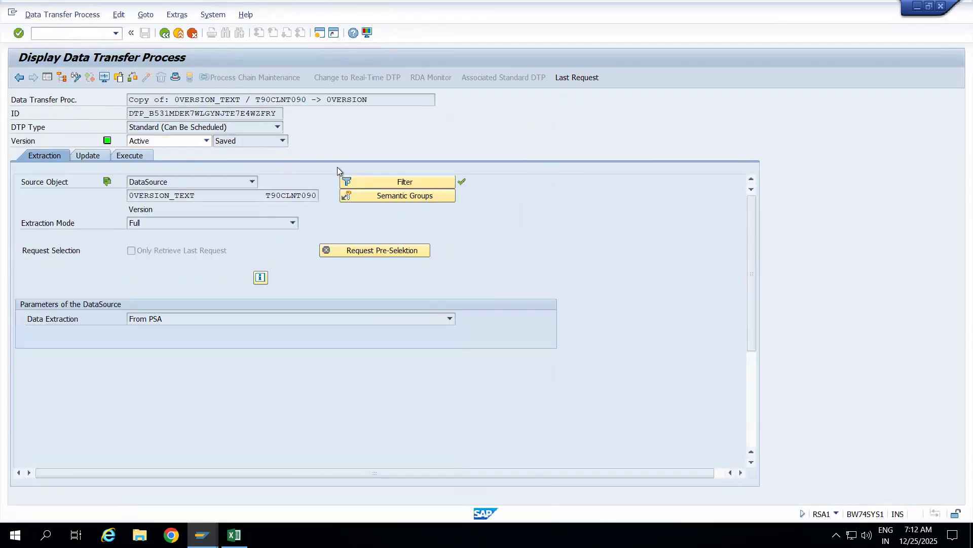
pyautogui.hotkey('ctrl', 'F1')
pyautogui.click(385, 186)
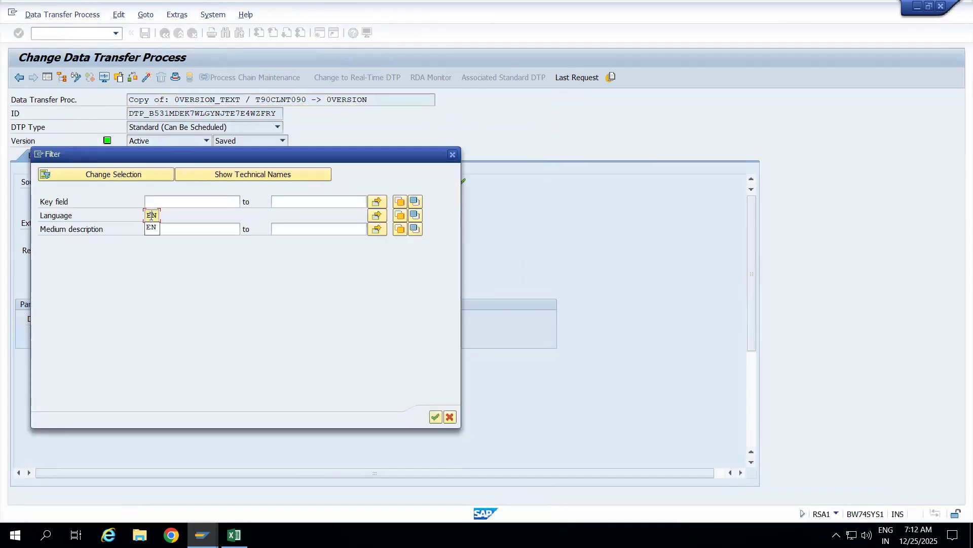
pyautogui.click(372, 216)
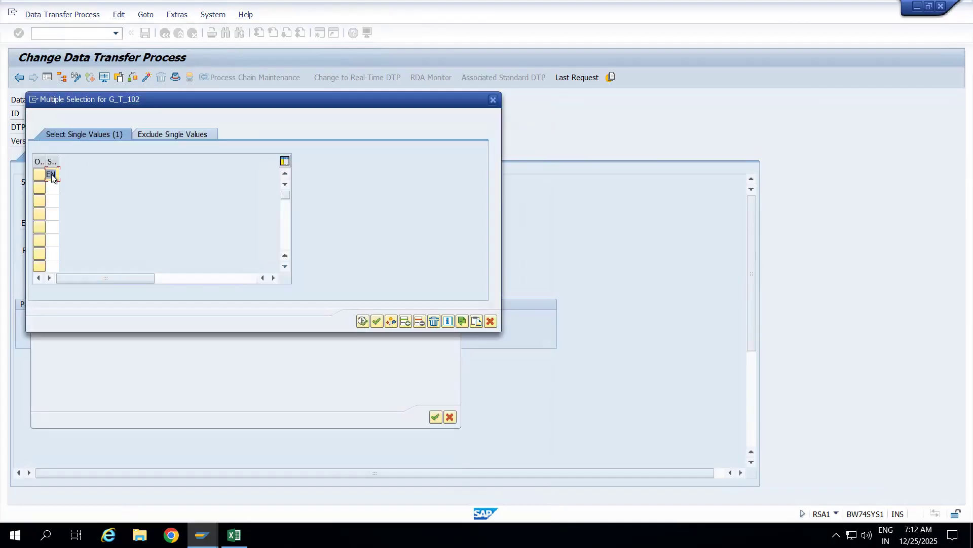
pyautogui.doubleClick(50, 177)
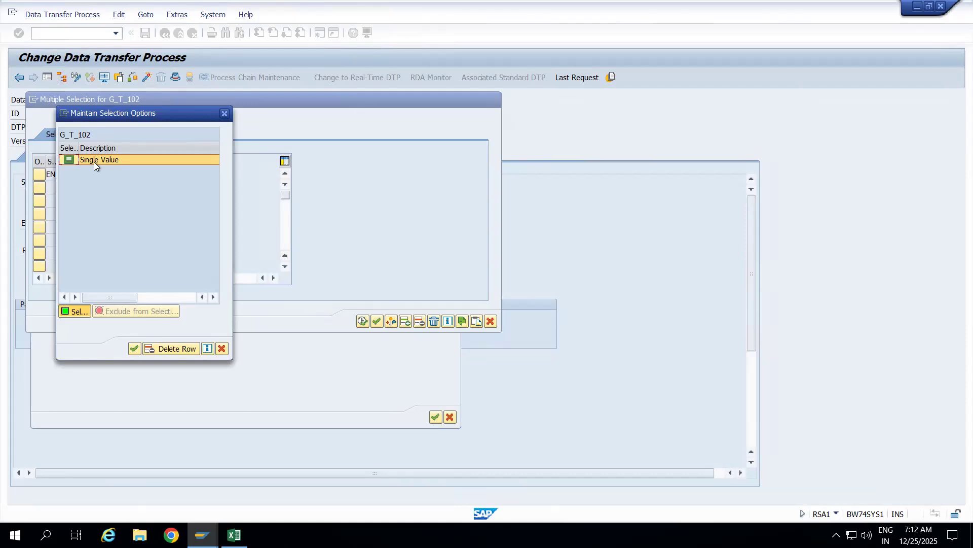
pyautogui.click(170, 349)
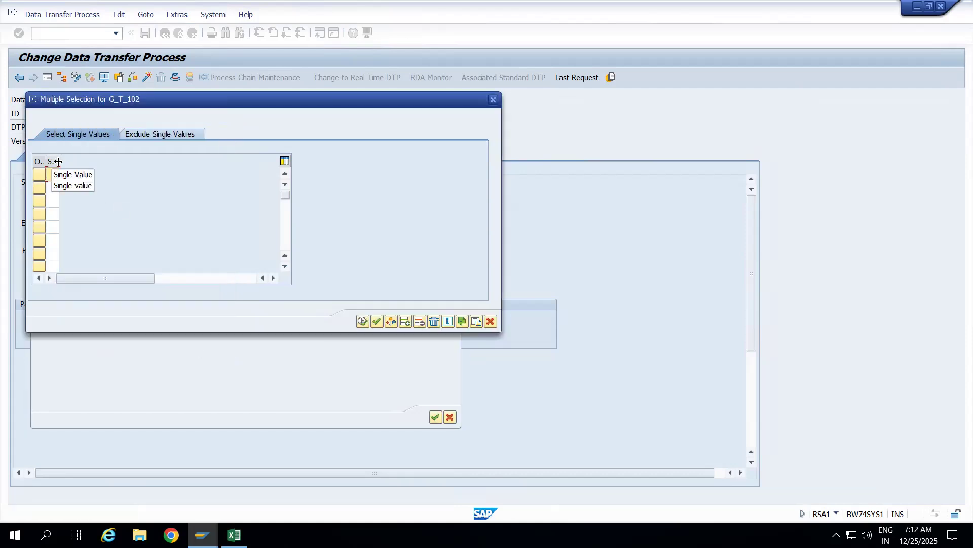
# - Exclude the single value EN from the Language filter and apply the multiple selection
pyautogui.moveTo(56, 161); pyautogui.dragTo(105, 168)
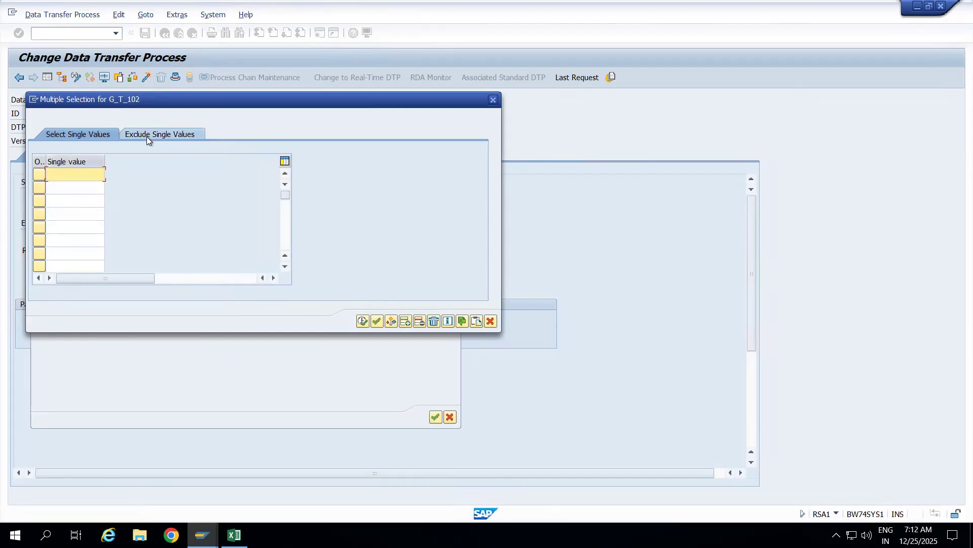
pyautogui.click(147, 136)
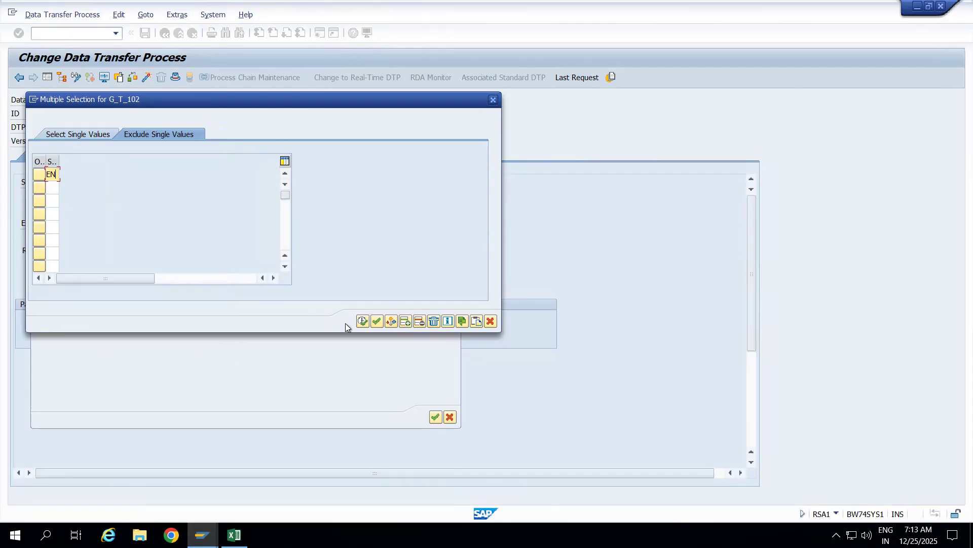
pyautogui.click(362, 323)
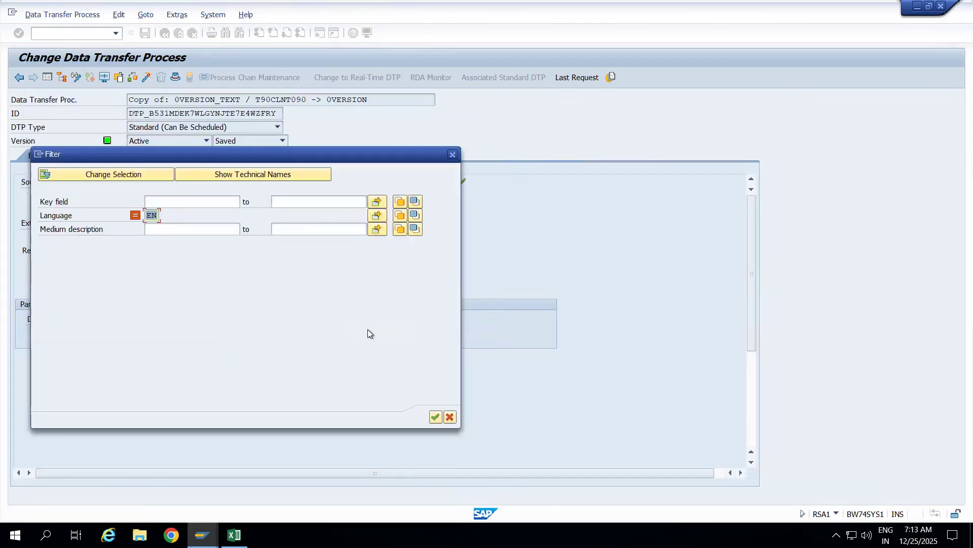
# - Confirm the Language exclusion filter and activate the copied full transfer process, accepting the consistency check
pyautogui.click(434, 417)
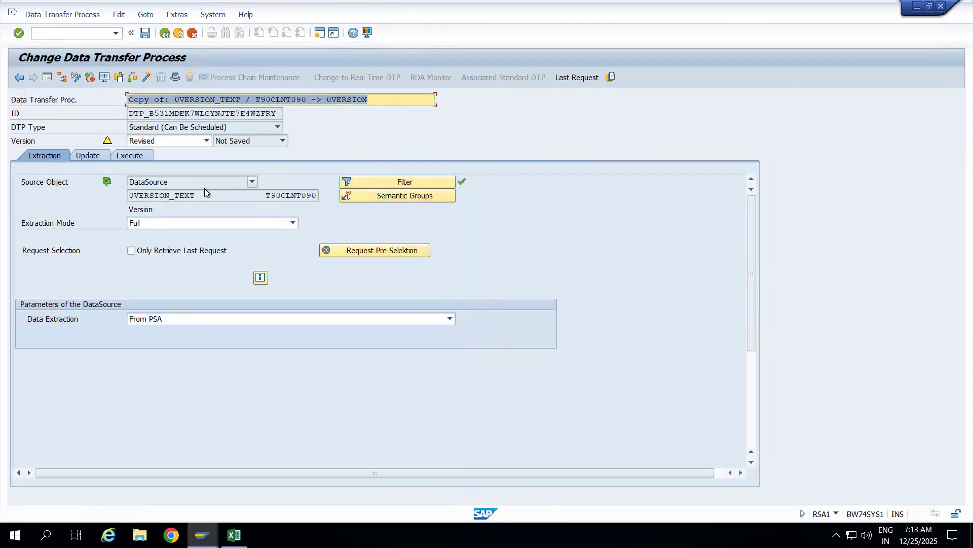
pyautogui.click(147, 76)
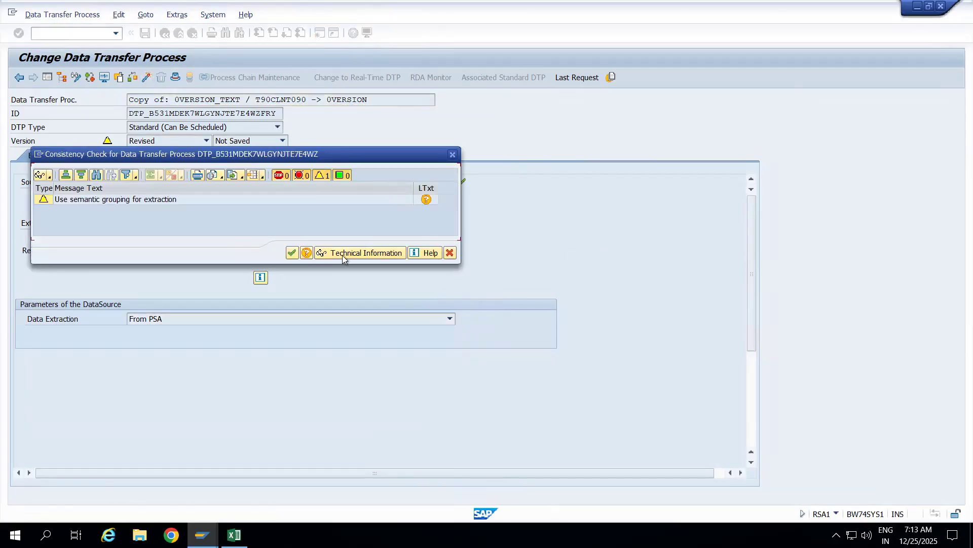
pyautogui.click(292, 253)
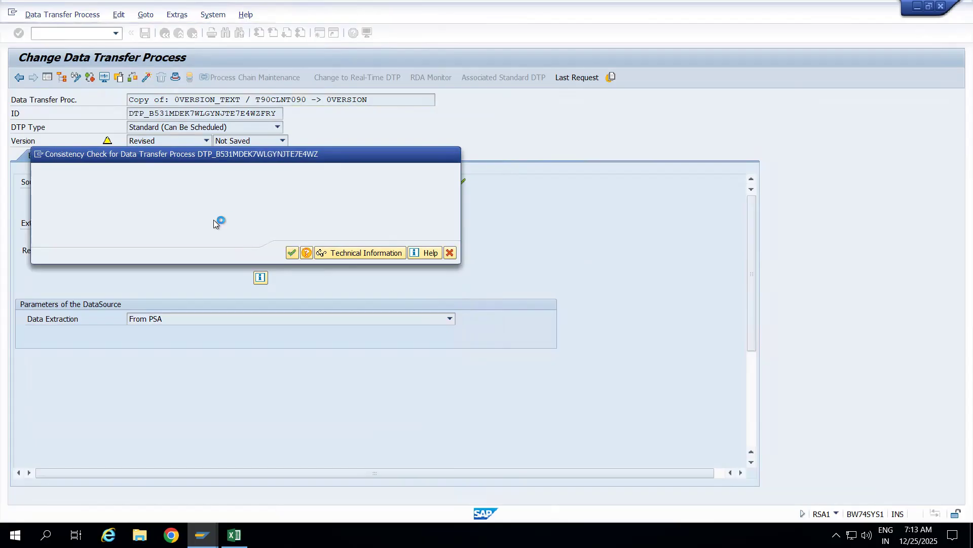
# - Execute the copied transfer process with the EN exclusion and display its request monitor
pyautogui.click(133, 155)
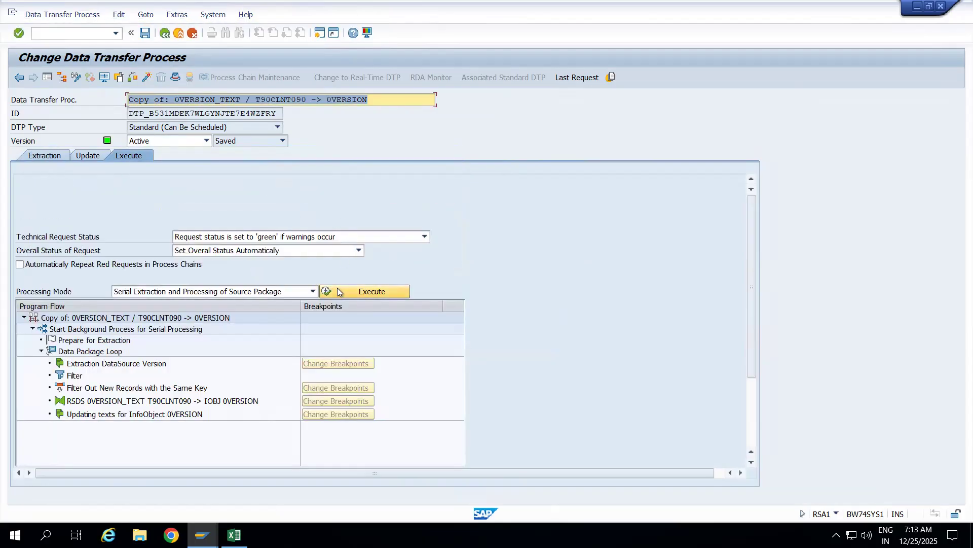
pyautogui.click(372, 291)
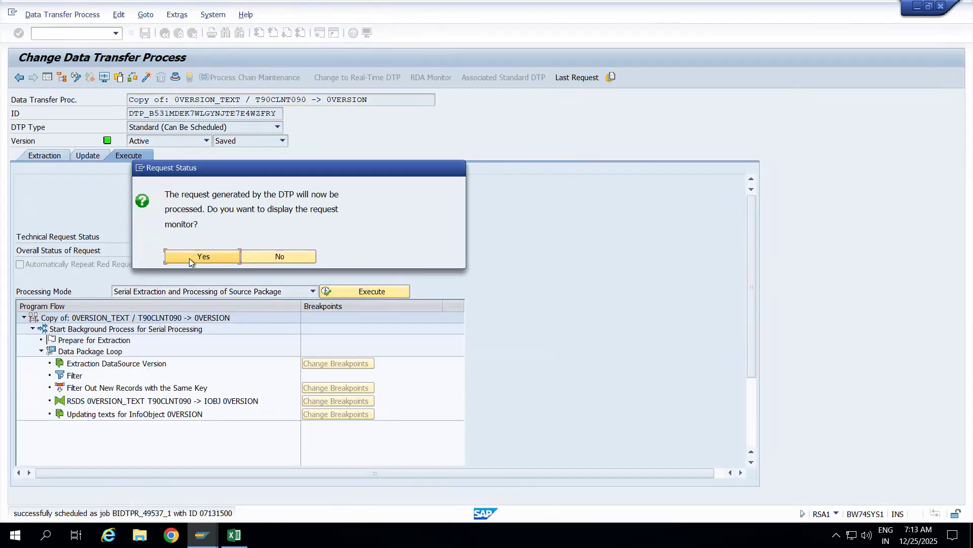
pyautogui.click(190, 258)
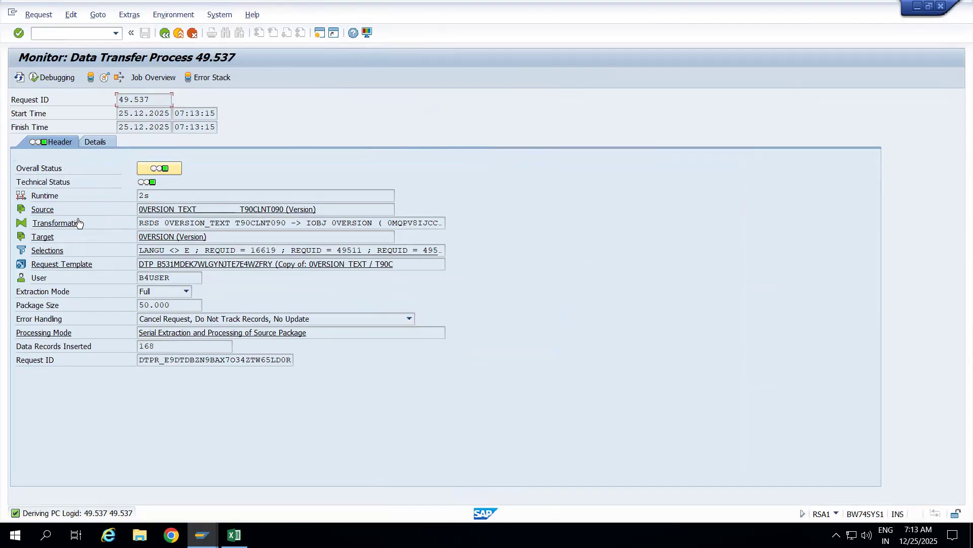
# - Examine the request's selections, narrowing the Field column and widening Sign and Option to read the LANGU exclusion condition
pyautogui.click(51, 251)
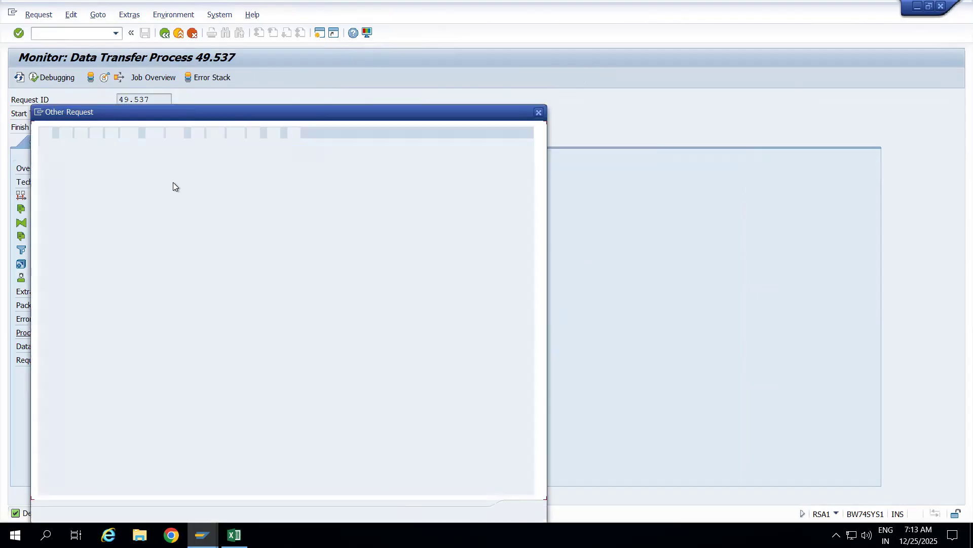
pyautogui.click(148, 157)
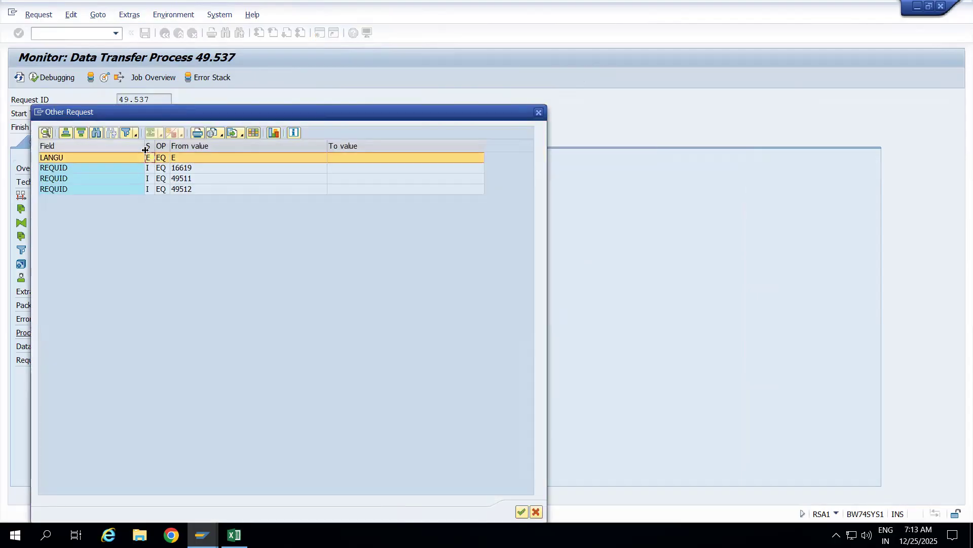
pyautogui.moveTo(145, 148); pyautogui.dragTo(99, 152)
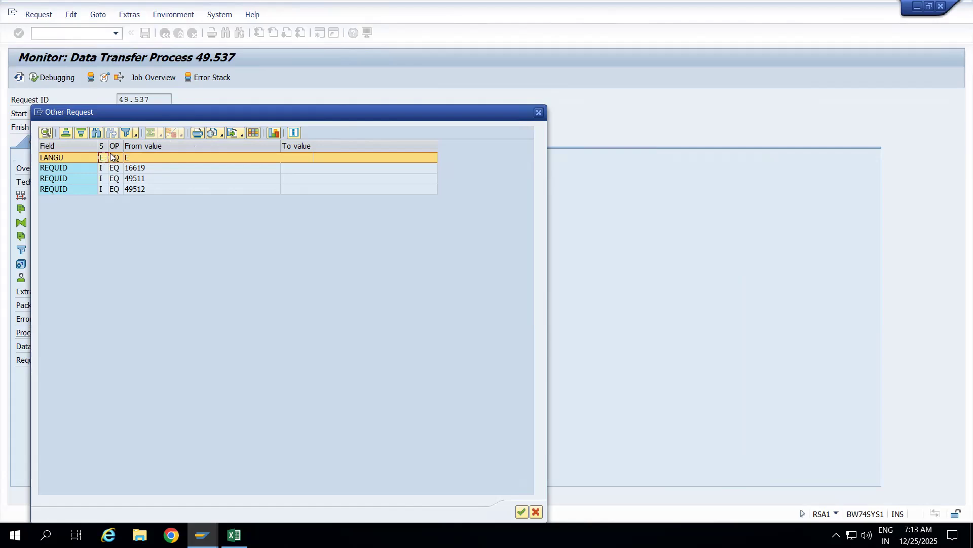
pyautogui.moveTo(109, 147); pyautogui.dragTo(232, 147)
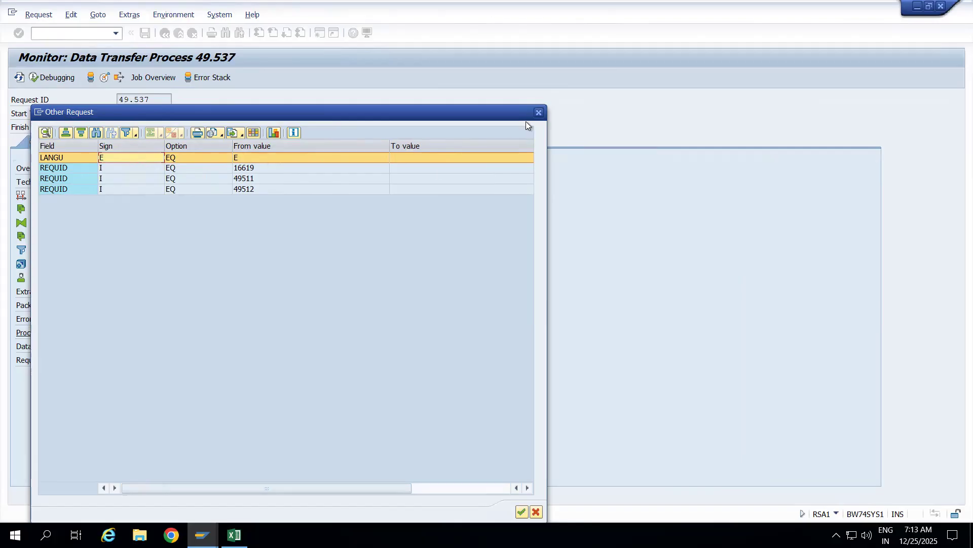
pyautogui.click(538, 113)
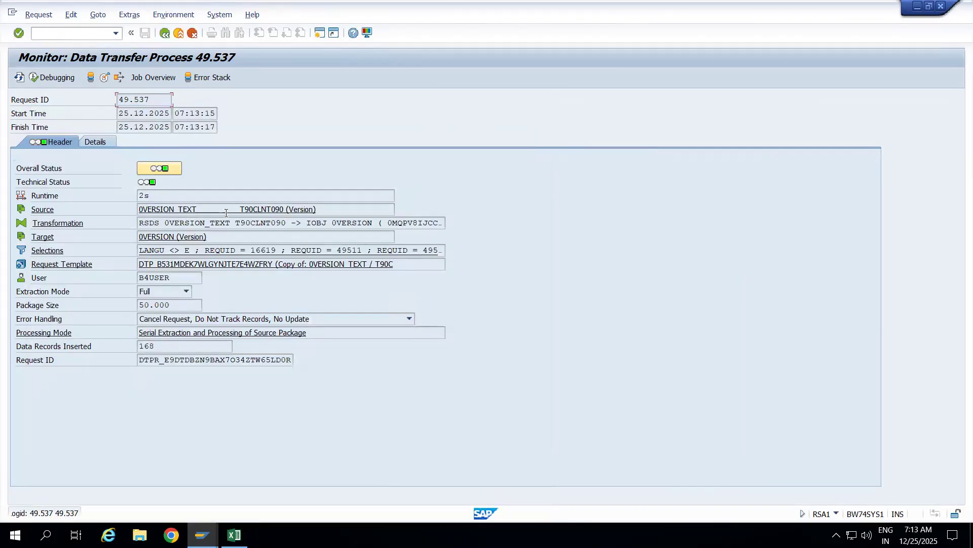
# - Leave the copied transfer process and open the original 0VERSION_TEXT / T90CLNT090 -> 0VERSION delta transfer process with the navigator hidden
pyautogui.click(172, 36)
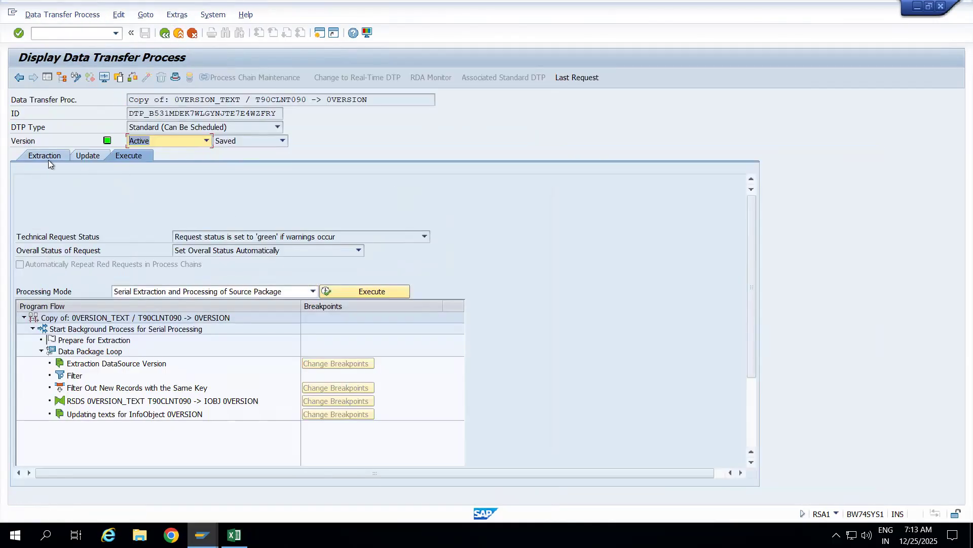
pyautogui.click(48, 160)
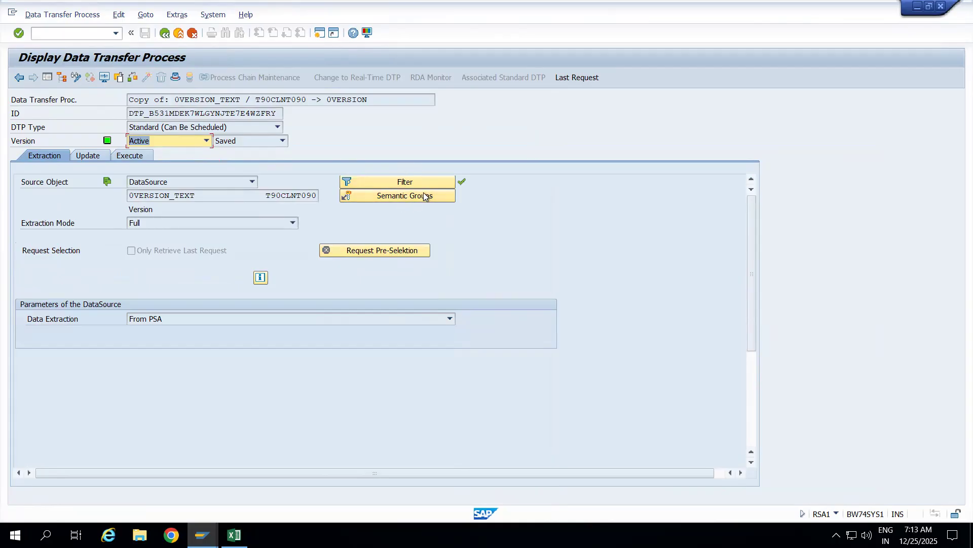
pyautogui.click(180, 36)
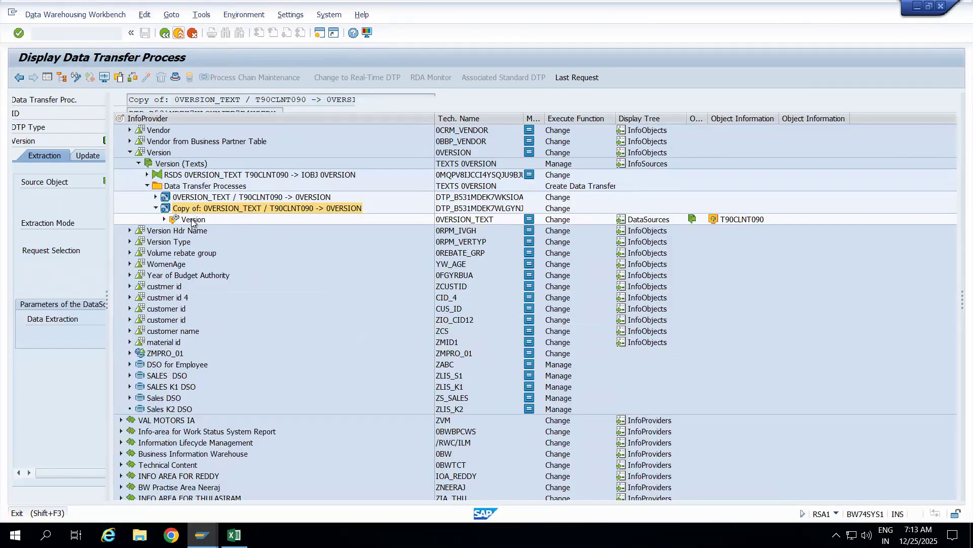
pyautogui.click(156, 208)
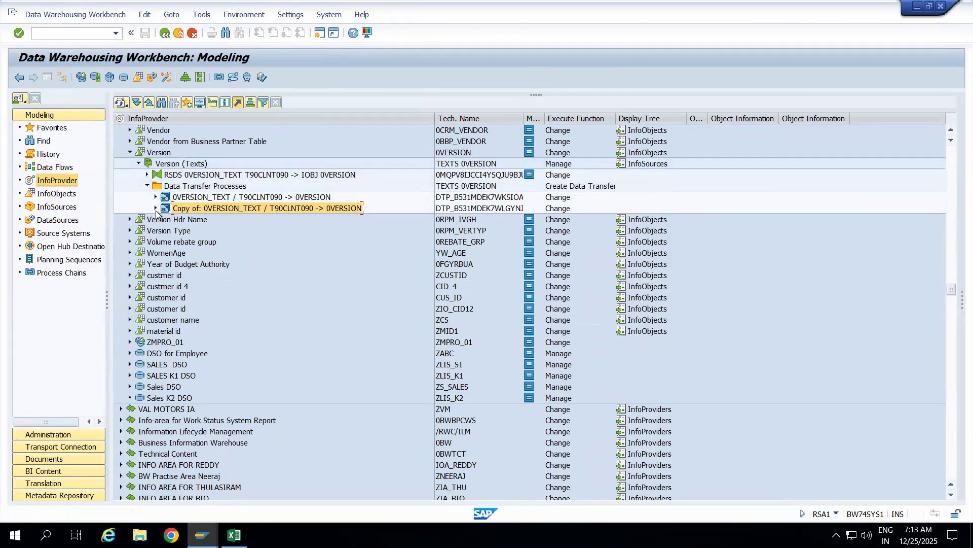
pyautogui.click(203, 200)
pyautogui.doubleClick(202, 198)
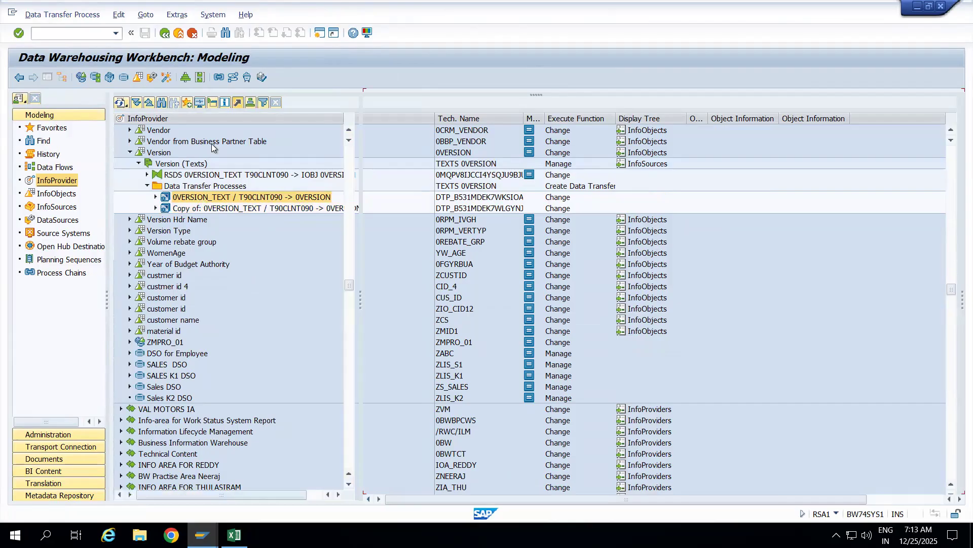
pyautogui.click(47, 77)
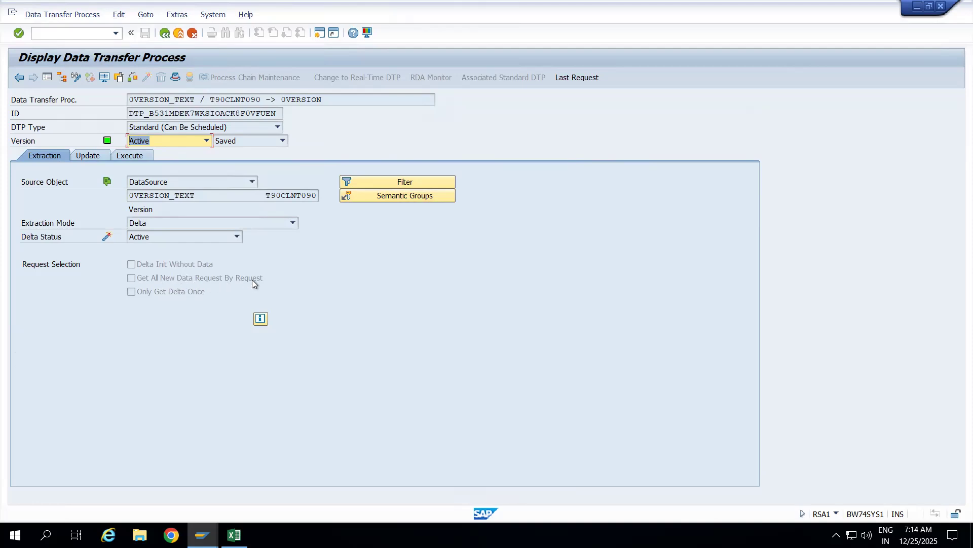
# - Enable Get All New Data Request By Request in the delta transfer process, activate it and return to the InfoProvider tree
pyautogui.click(77, 77)
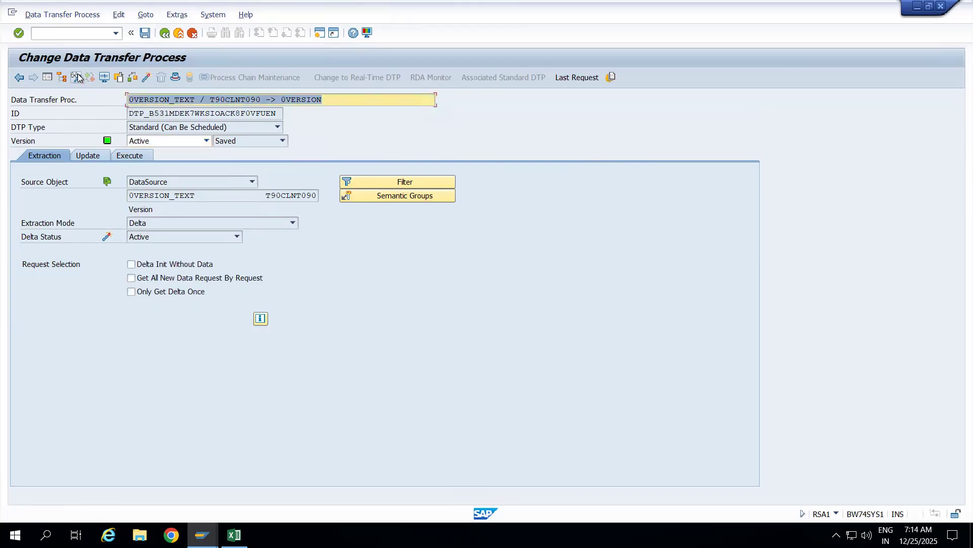
pyautogui.click(131, 278)
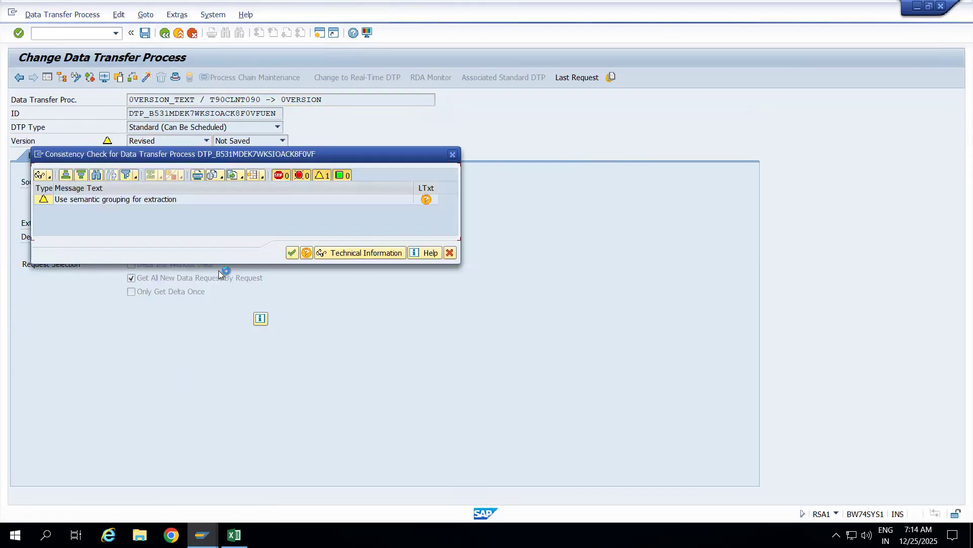
pyautogui.click(291, 252)
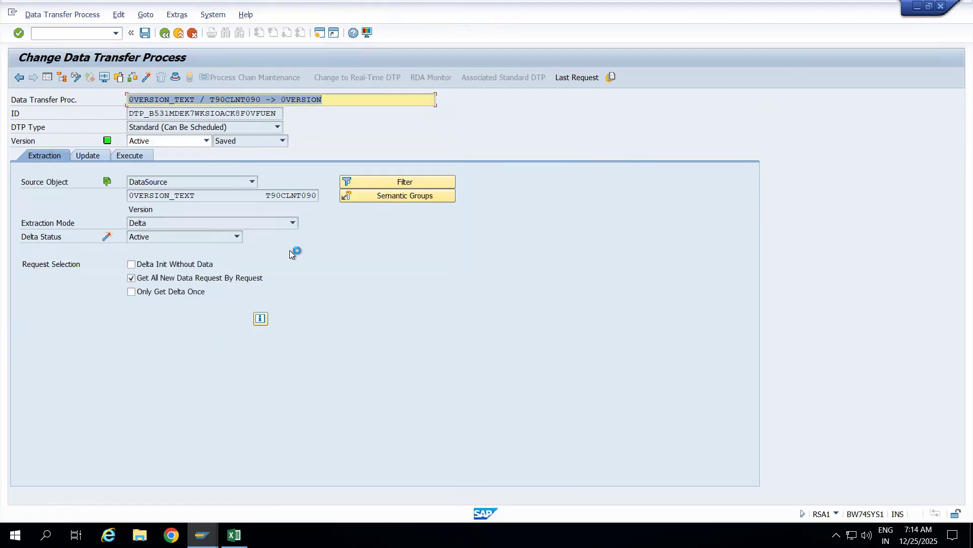
pyautogui.click(178, 34)
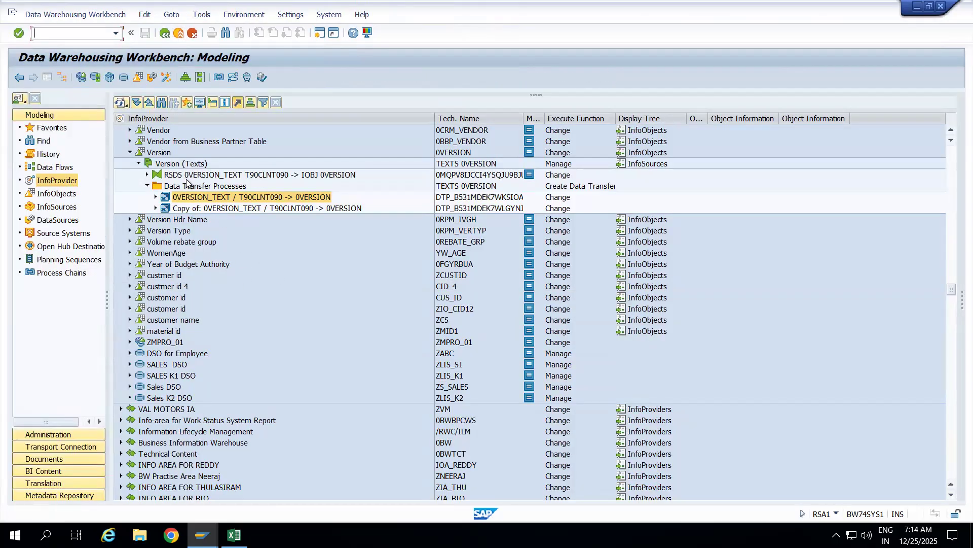
# - Open the request management of Version (Texts), select all loaded requests and delete them
pyautogui.click(156, 197)
pyautogui.click(155, 197)
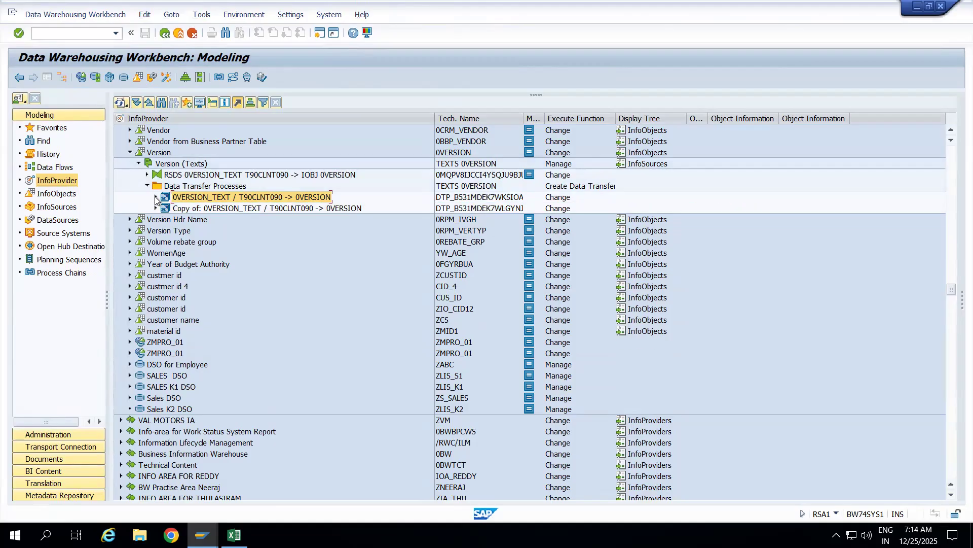
pyautogui.rightClick(167, 165)
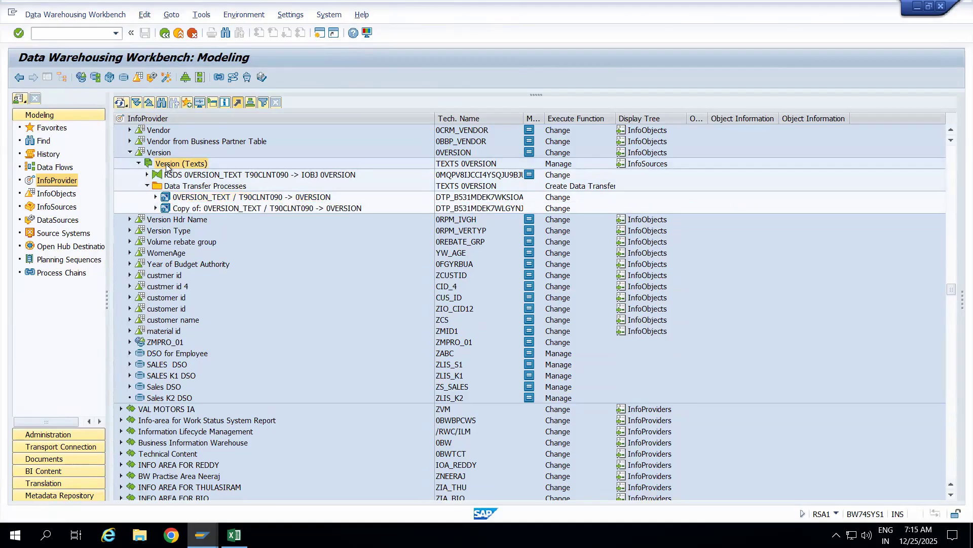
pyautogui.click(190, 187)
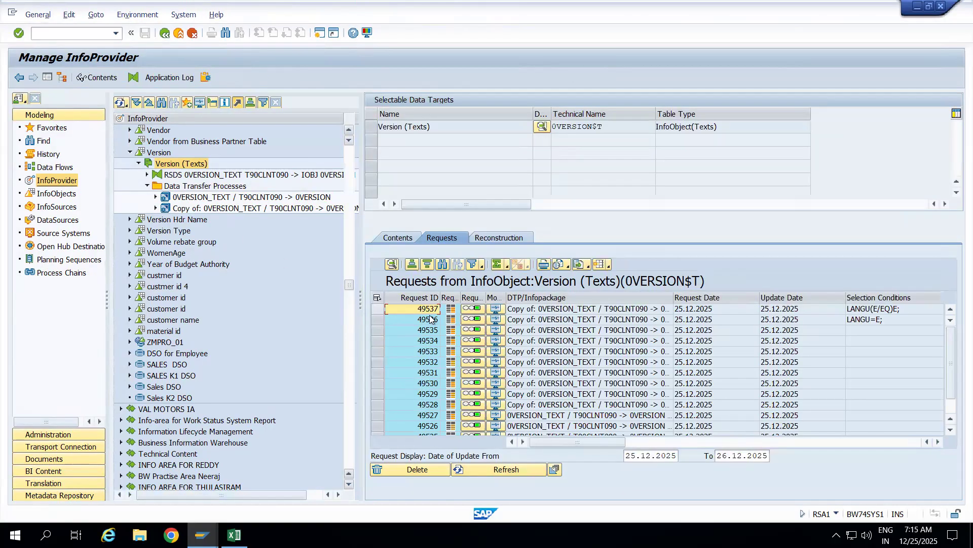
pyautogui.click(47, 78)
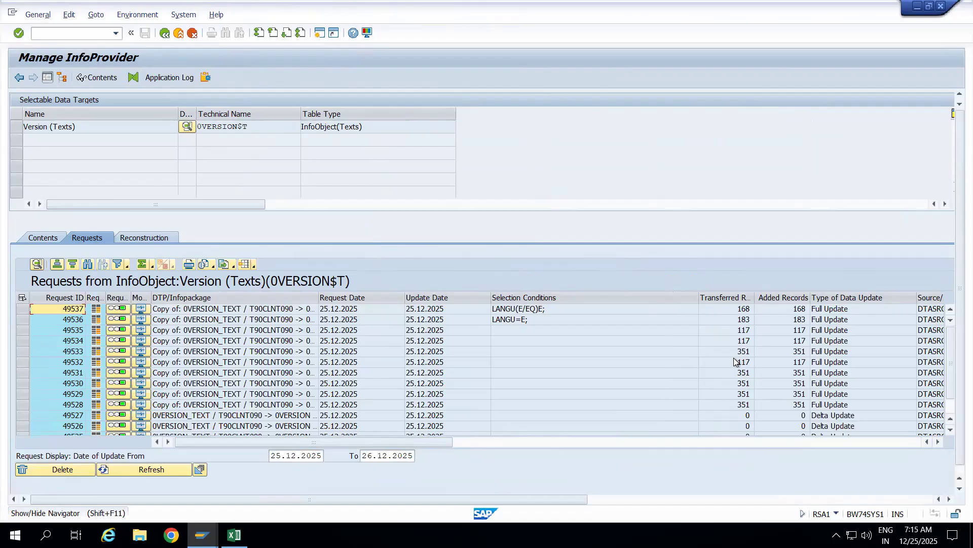
pyautogui.click(21, 299)
pyautogui.click(77, 470)
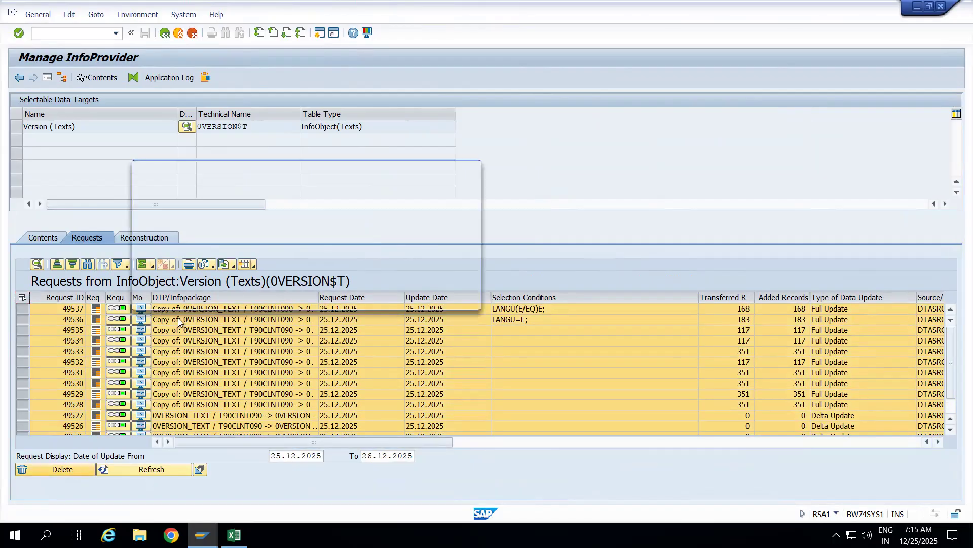
pyautogui.click(202, 295)
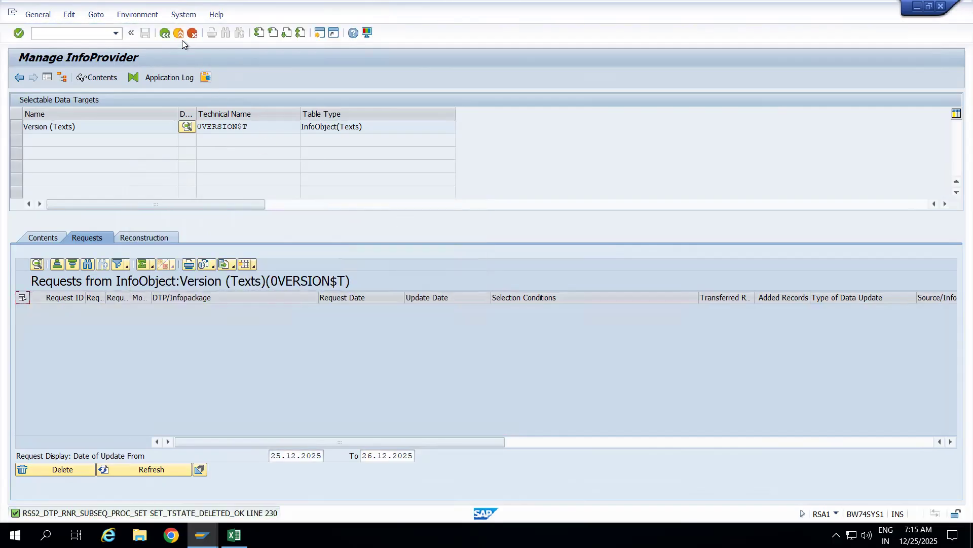
# - Reopen the original delta transfer process from the InfoProvider tree and execute it, displaying its request monitor
pyautogui.click(180, 35)
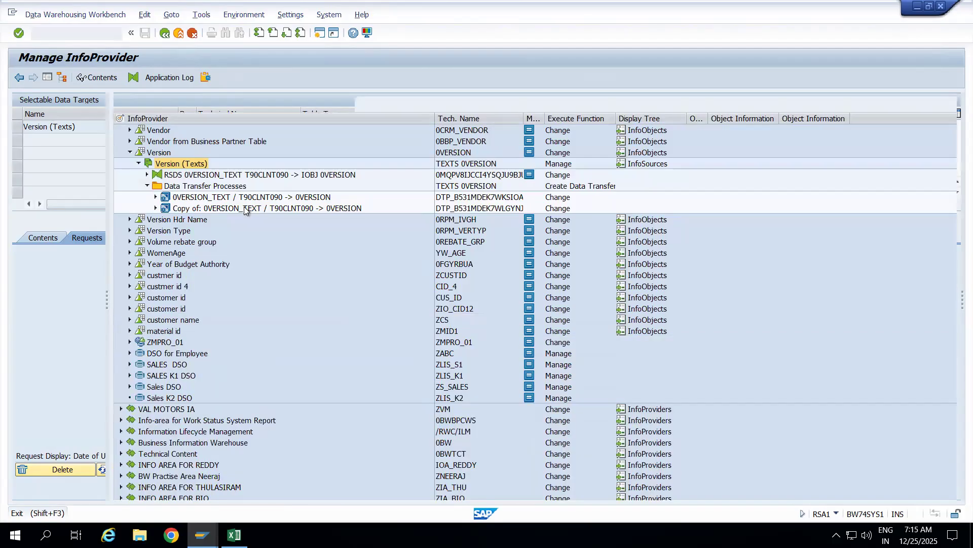
pyautogui.click(208, 197)
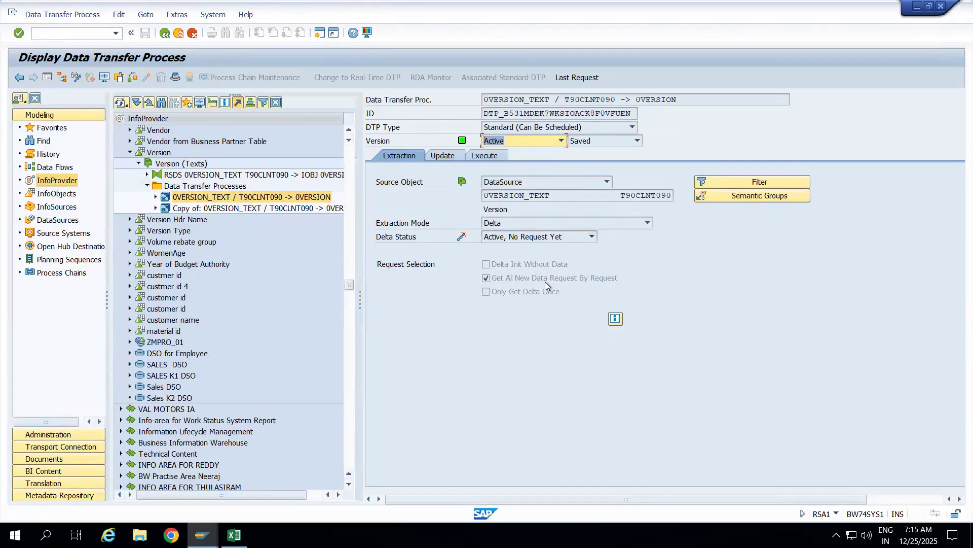
pyautogui.click(47, 77)
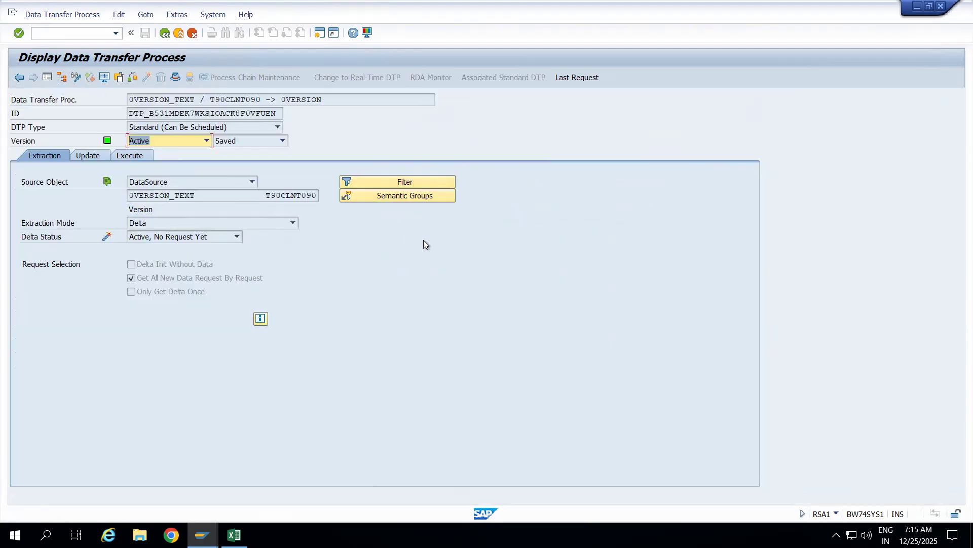
pyautogui.click(131, 155)
pyautogui.click(346, 290)
pyautogui.click(221, 251)
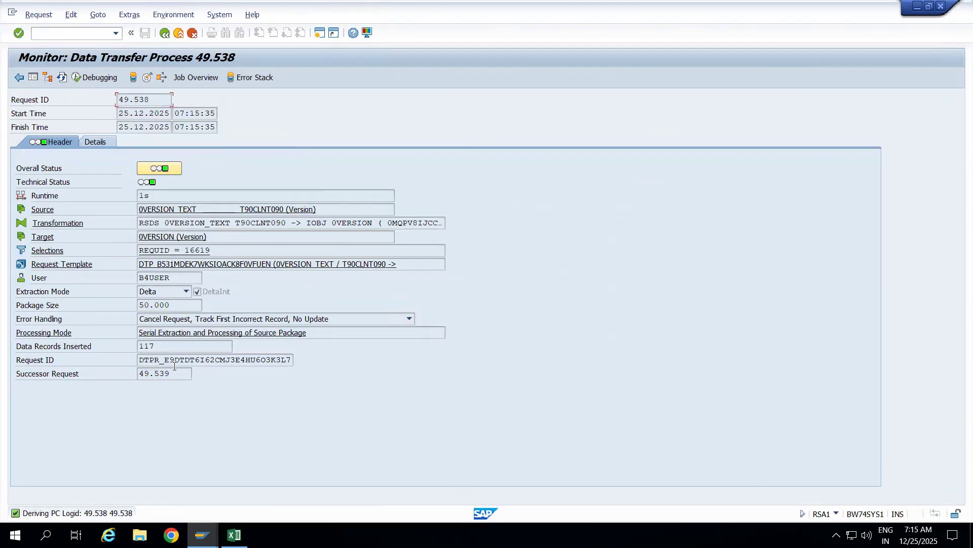
# - Check the delta request's inserted data records and read the REQUID condition in its selections
pyautogui.moveTo(161, 345); pyautogui.dragTo(111, 344)
pyautogui.click(174, 348)
pyautogui.moveTo(217, 250); pyautogui.dragTo(127, 256)
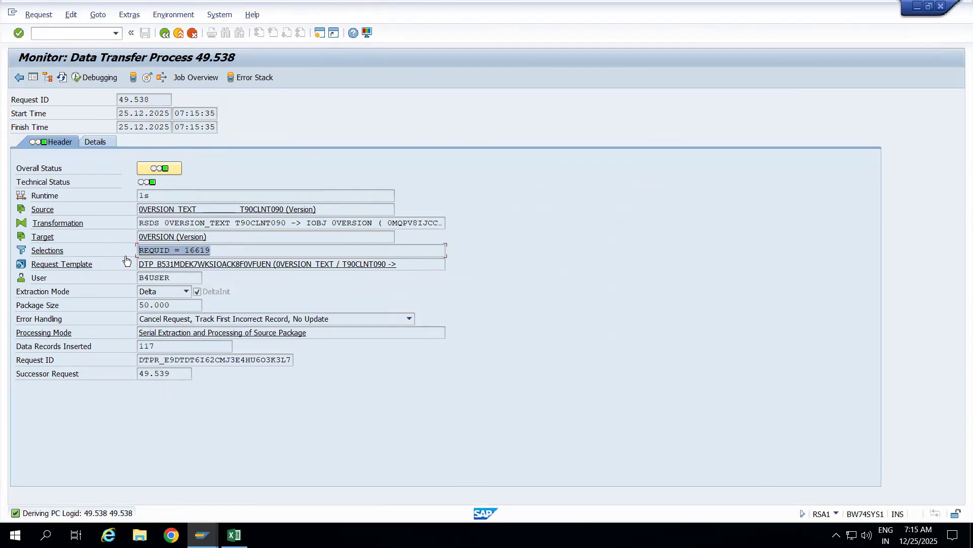
pyautogui.click(53, 252)
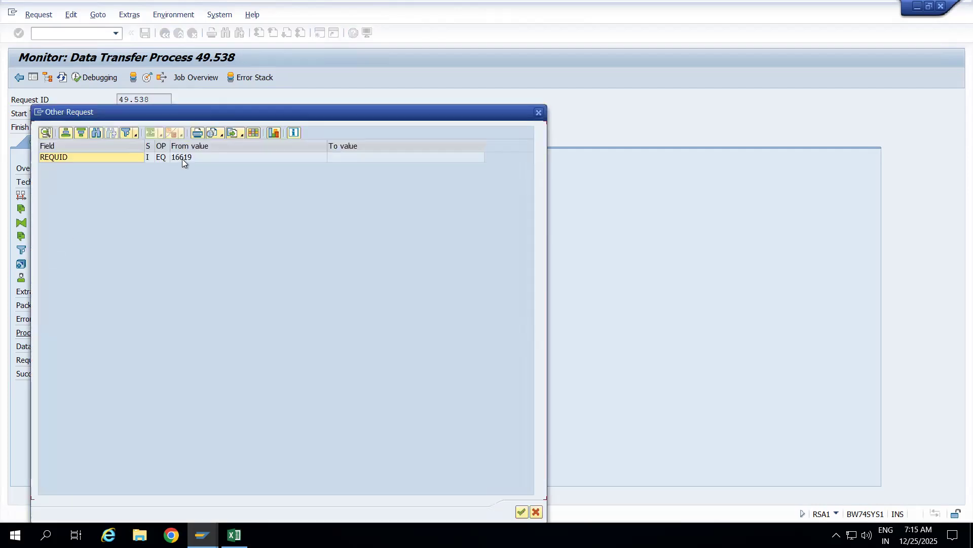
pyautogui.click(190, 157)
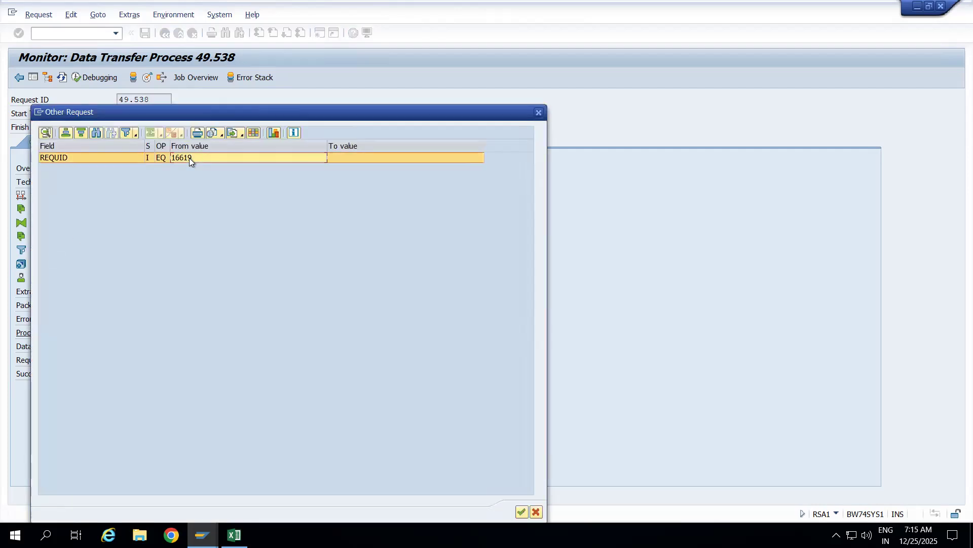
pyautogui.click(538, 112)
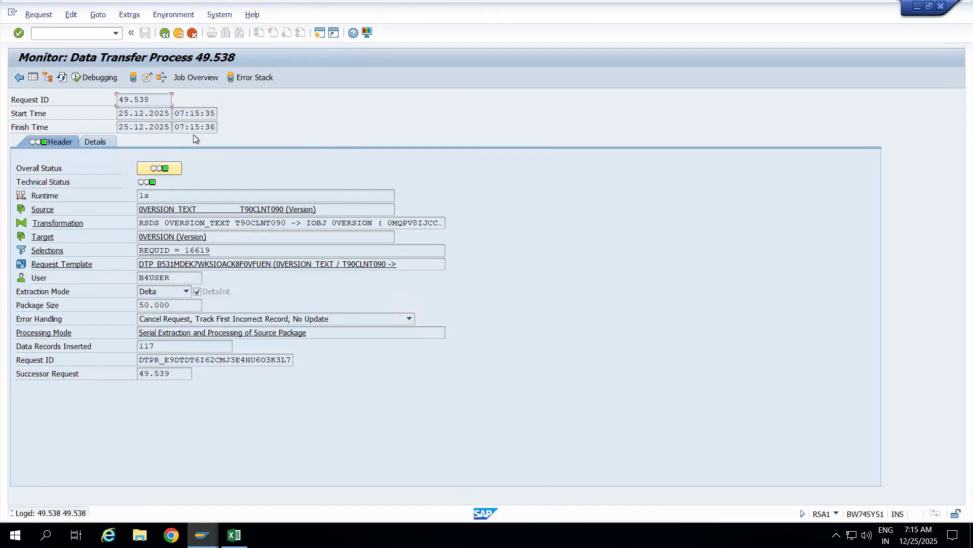
# - Open the PSA request list of the Version DataSource under the original data transfer process, display all requests and examine the oldest one
pyautogui.click(178, 34)
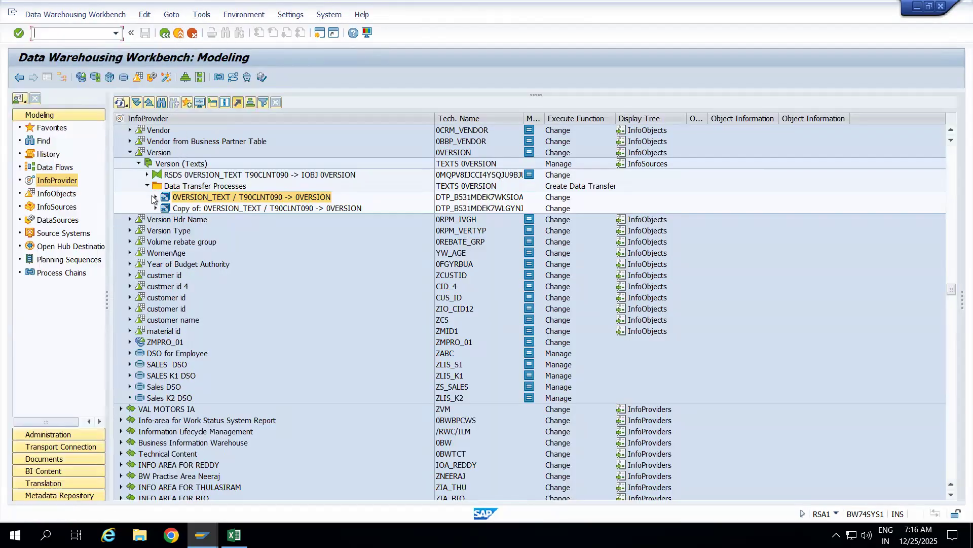
pyautogui.click(154, 197)
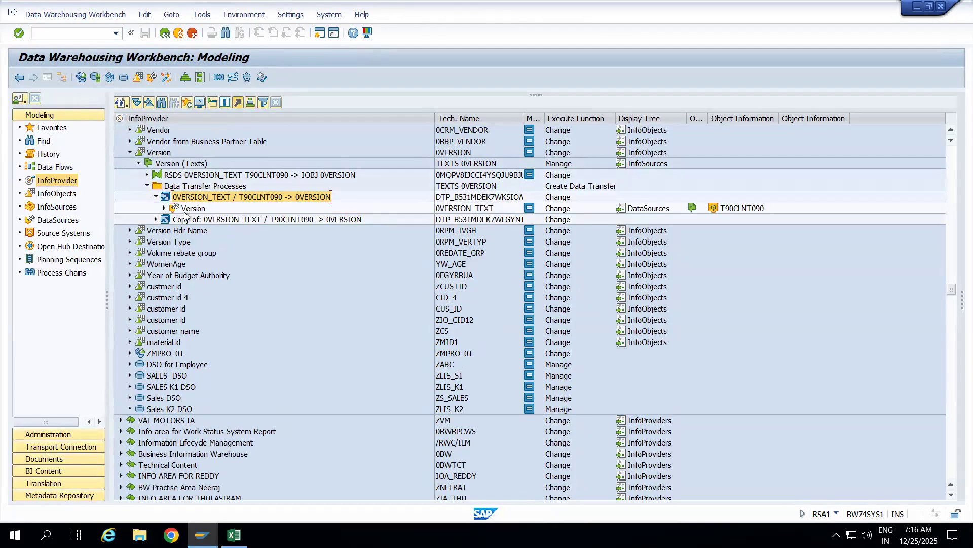
pyautogui.rightClick(185, 211)
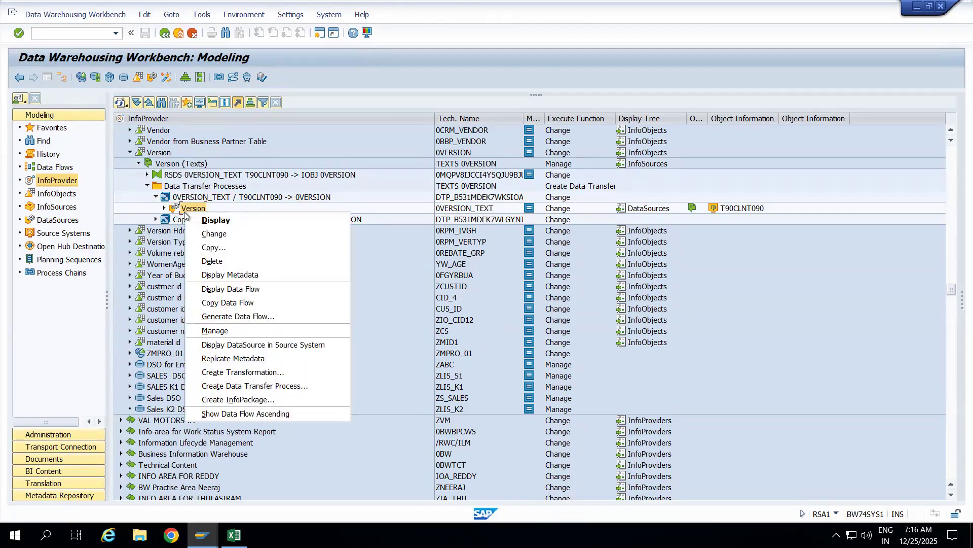
pyautogui.click(219, 331)
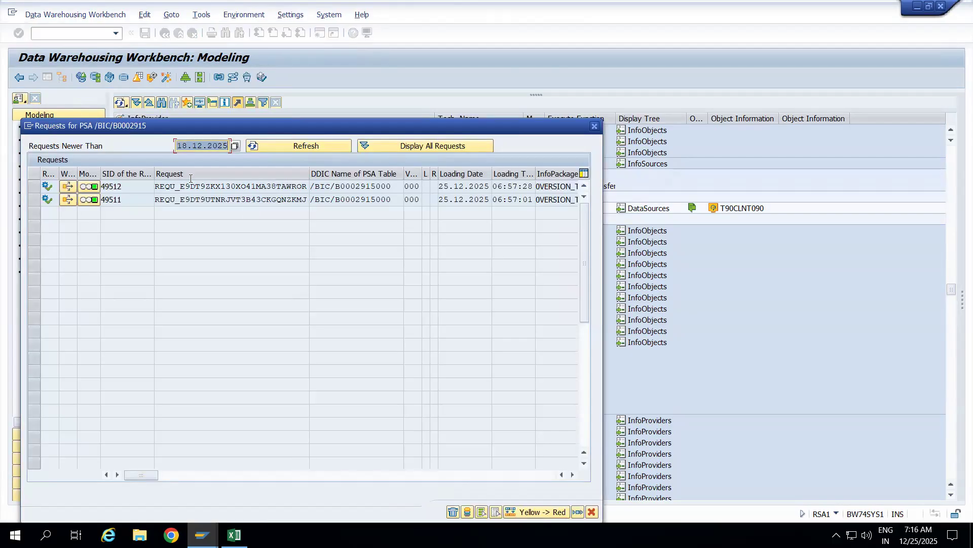
pyautogui.click(390, 148)
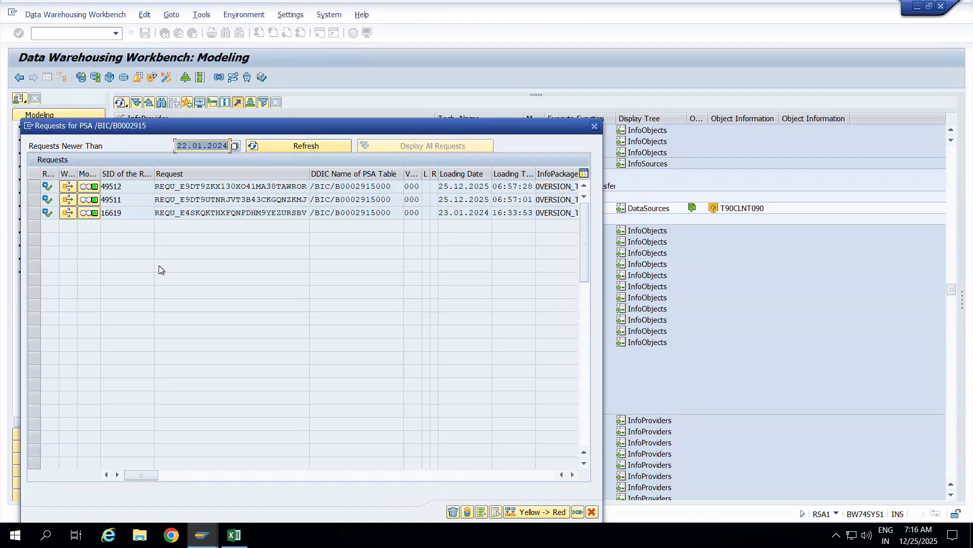
pyautogui.click(33, 213)
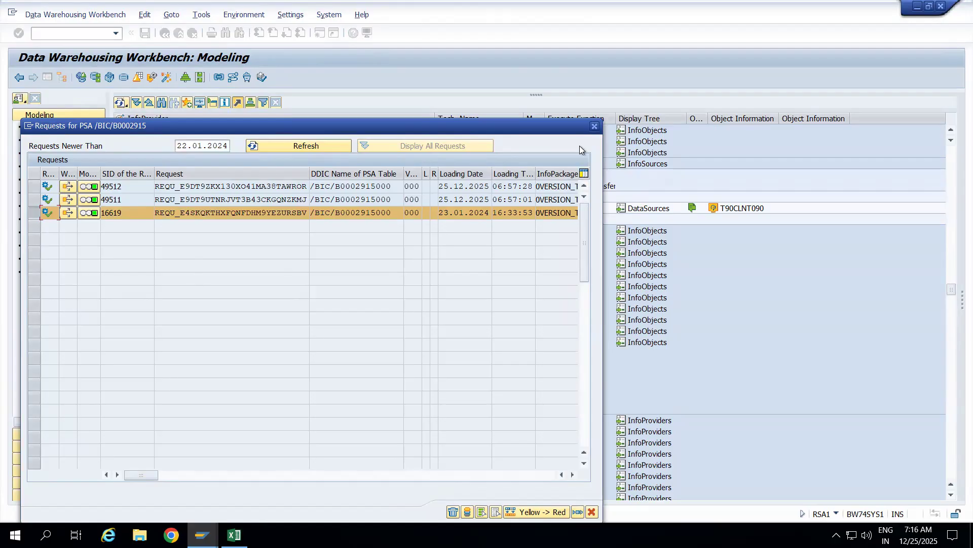
pyautogui.click(594, 128)
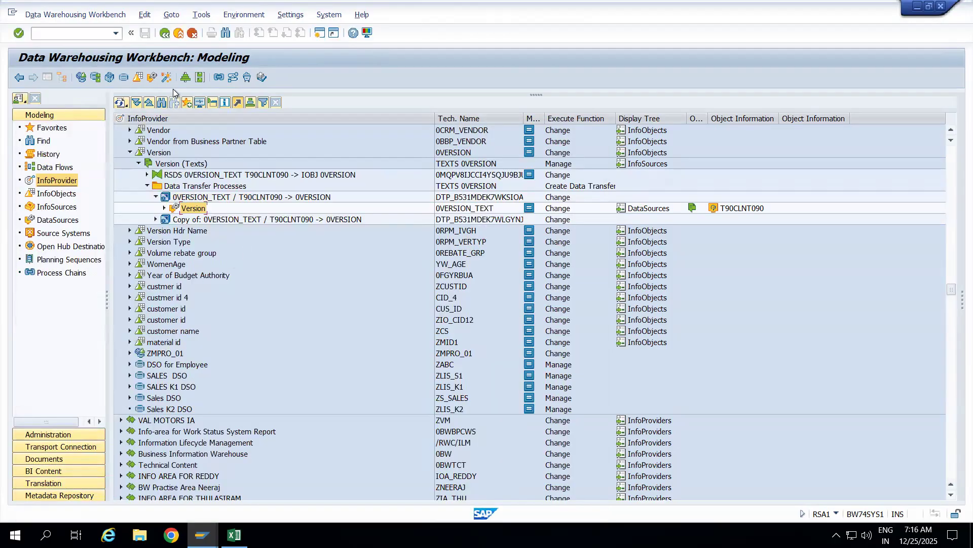
# - Reload the modeling workbench, expand the Version InfoObject and open the request management of Version (Texts)
pyautogui.click(177, 33)
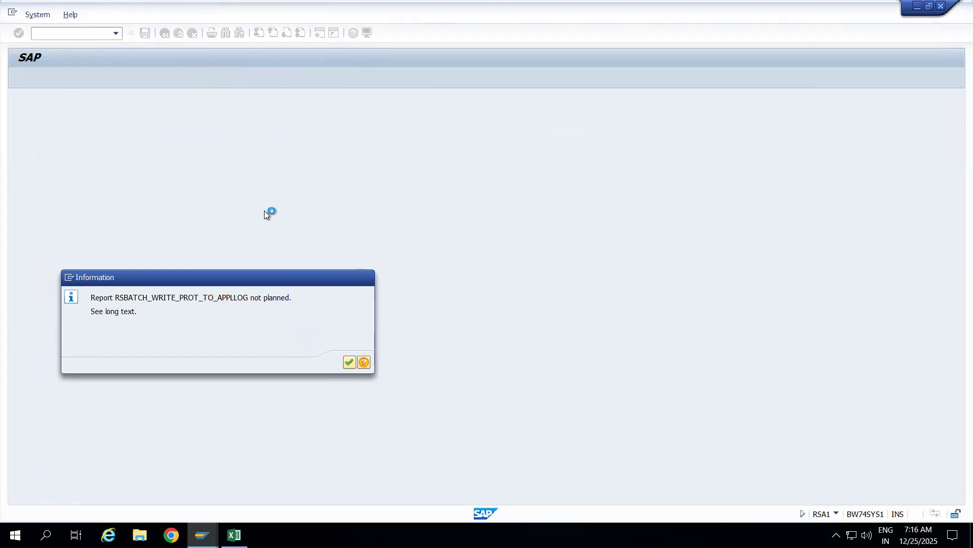
pyautogui.press('Return')
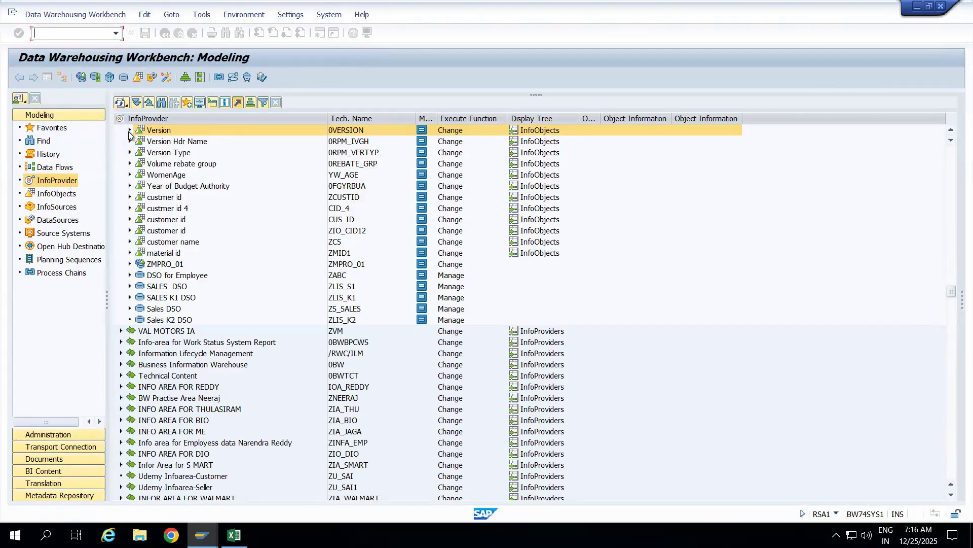
pyautogui.click(129, 131)
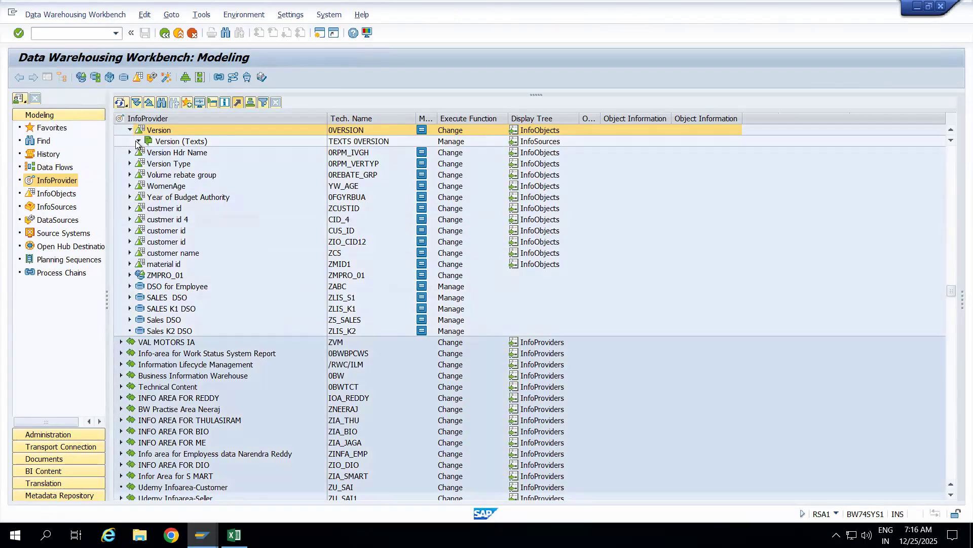
pyautogui.click(138, 142)
pyautogui.click(172, 143)
pyautogui.rightClick(172, 145)
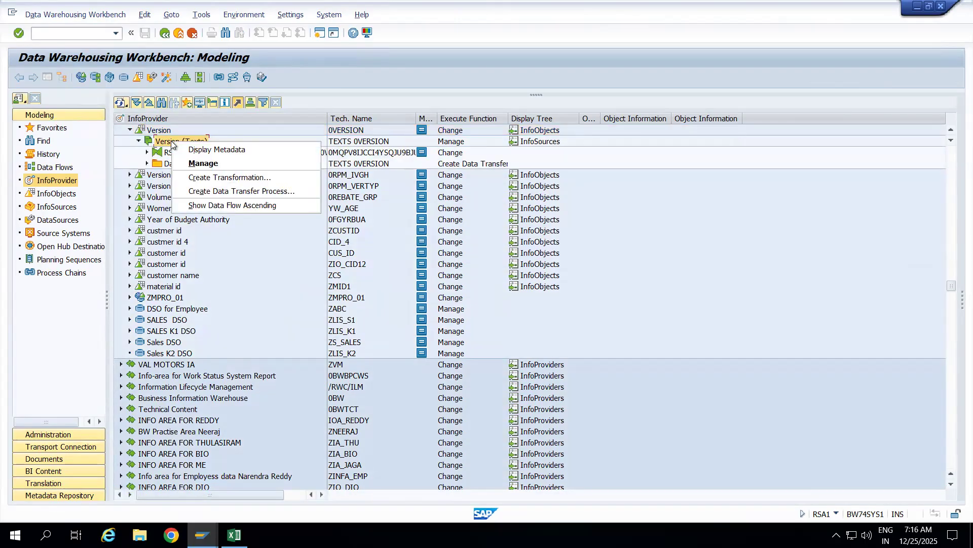
pyautogui.click(233, 162)
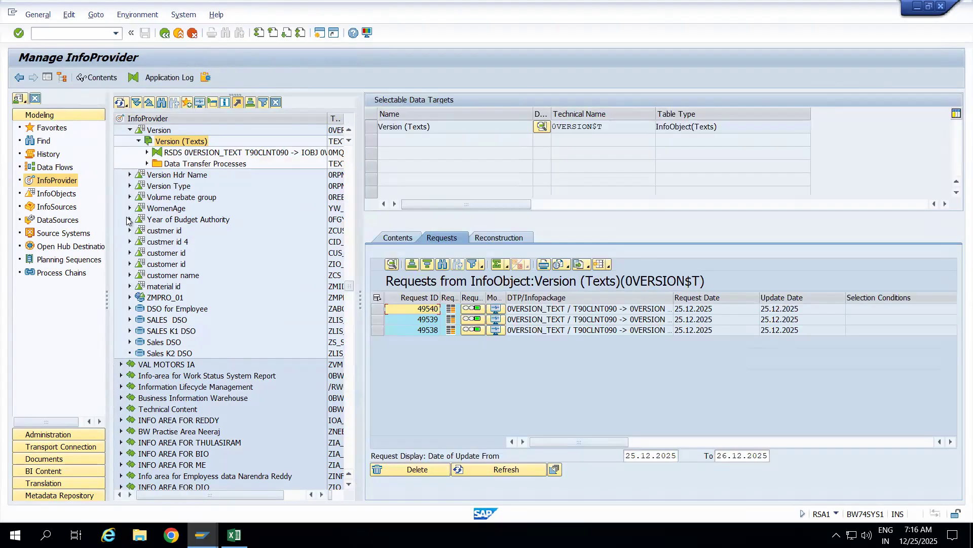
# - Hide the navigation tree and narrow the date and Selection Conditions columns to compare each delta request's transferred and added records
pyautogui.click(47, 78)
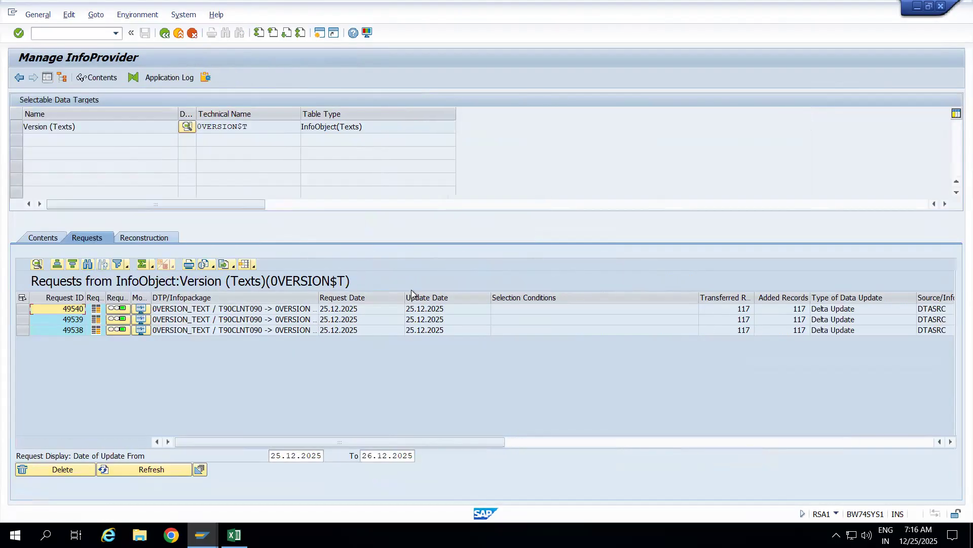
pyautogui.moveTo(405, 297); pyautogui.dragTo(369, 297)
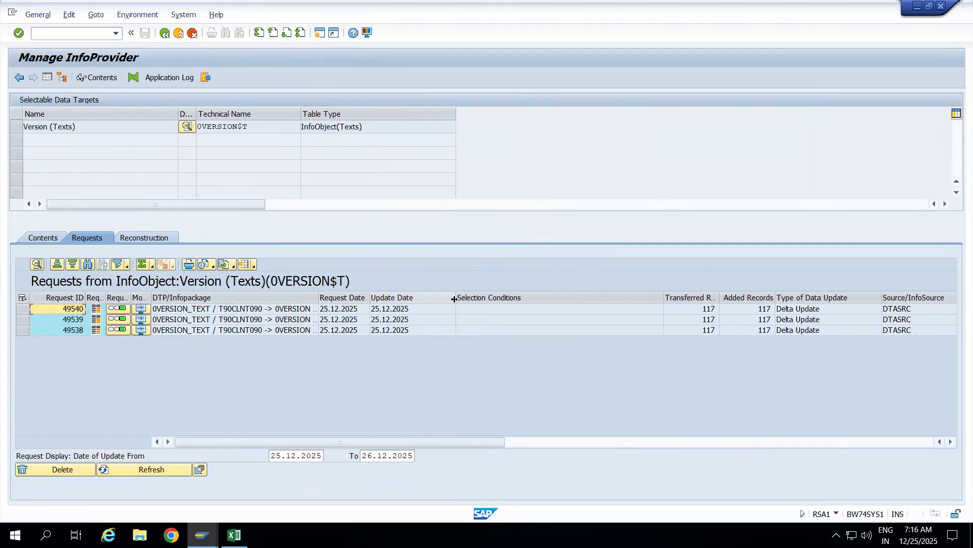
pyautogui.moveTo(454, 299); pyautogui.dragTo(420, 298)
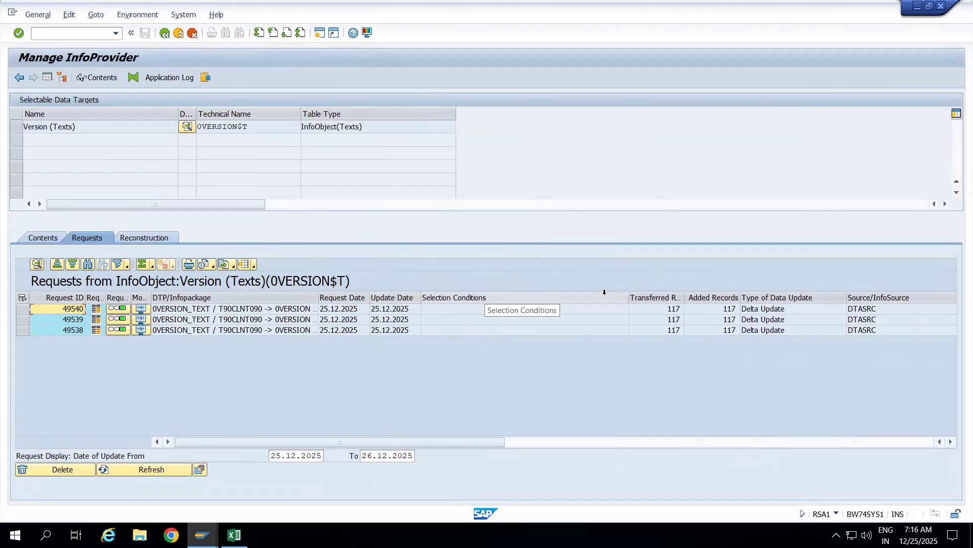
pyautogui.moveTo(630, 297); pyautogui.dragTo(451, 298)
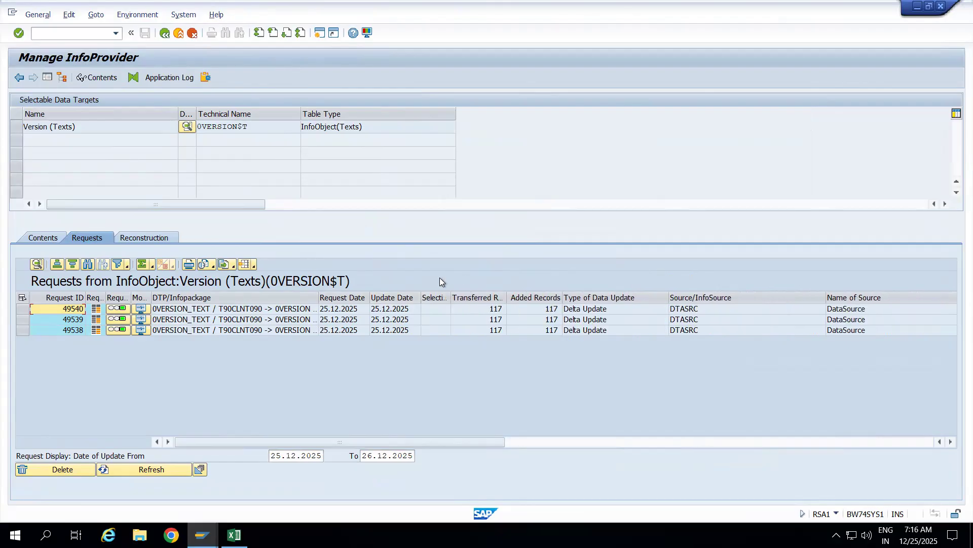
# - Select all delta requests of Version (Texts), delete them and return to the InfoProvider tree
pyautogui.click(22, 297)
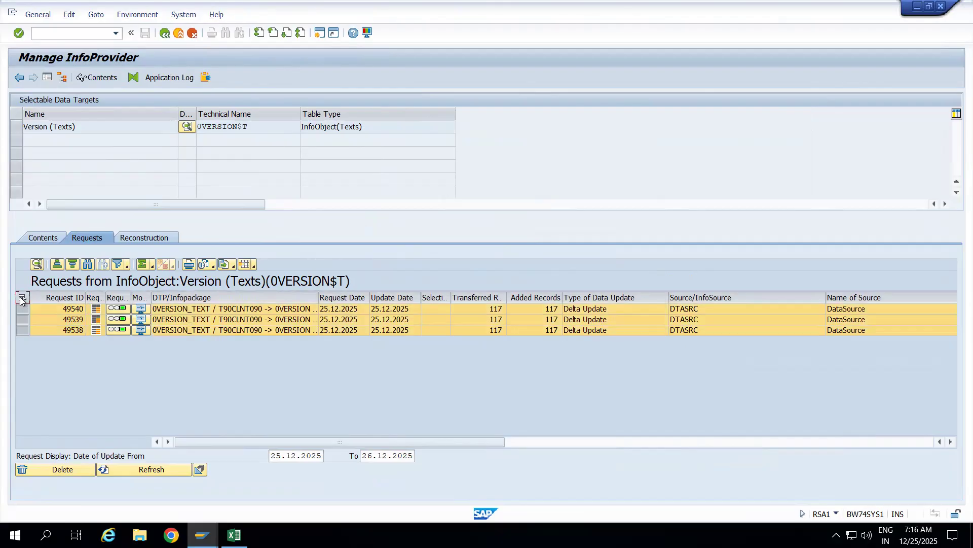
pyautogui.click(77, 469)
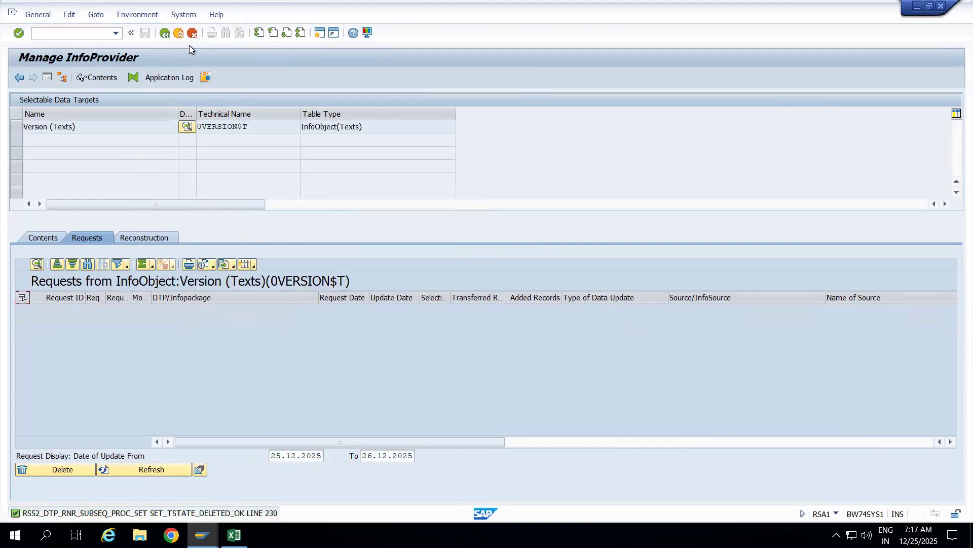
pyautogui.click(180, 34)
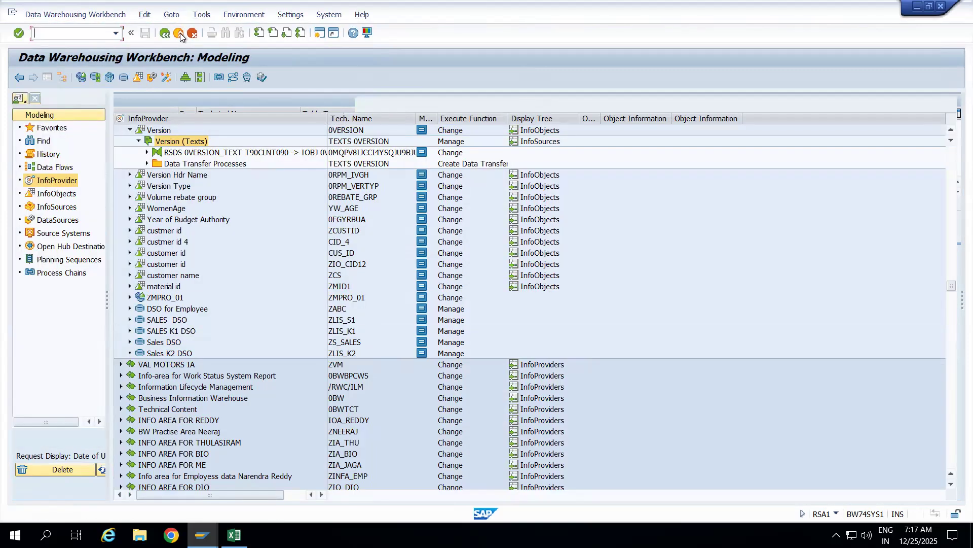
# - Open the original 0VERSION_TEXT data transfer process for editing, disable Get All New Data Request By Request and activate it
pyautogui.click(146, 163)
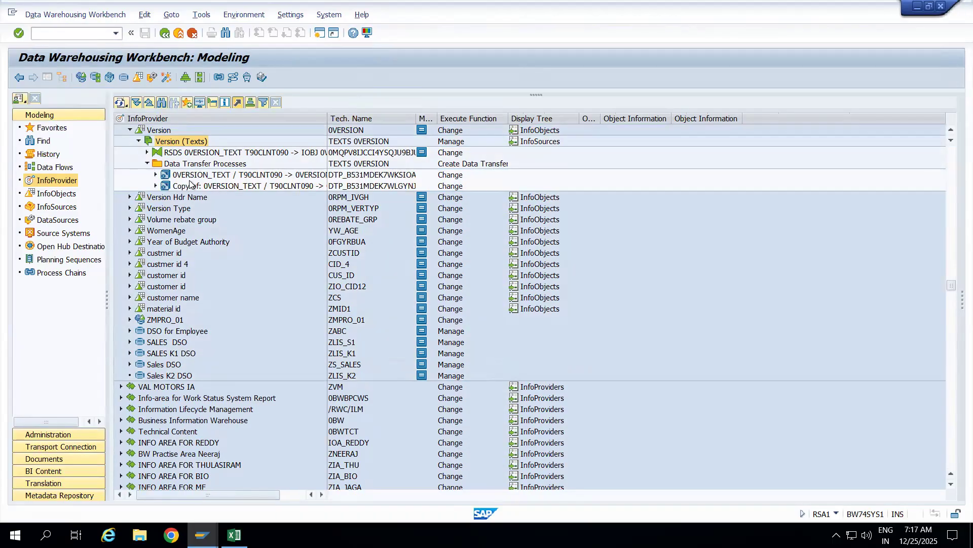
pyautogui.click(208, 174)
pyautogui.doubleClick(208, 175)
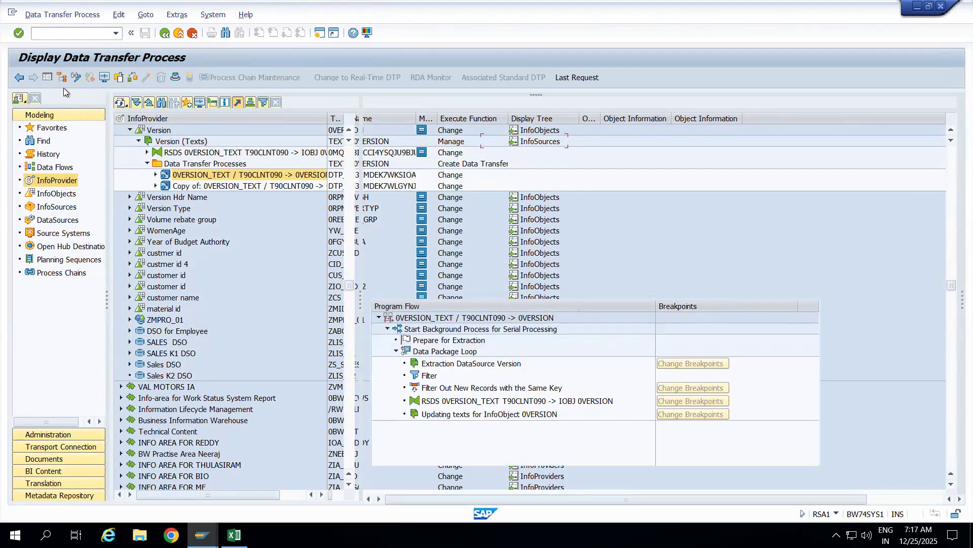
pyautogui.click(48, 78)
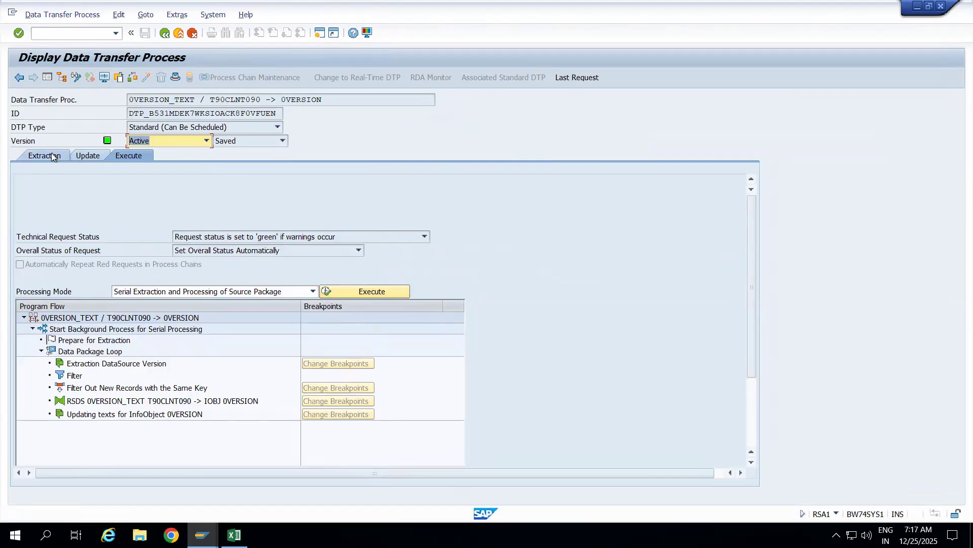
pyautogui.click(49, 154)
pyautogui.click(76, 77)
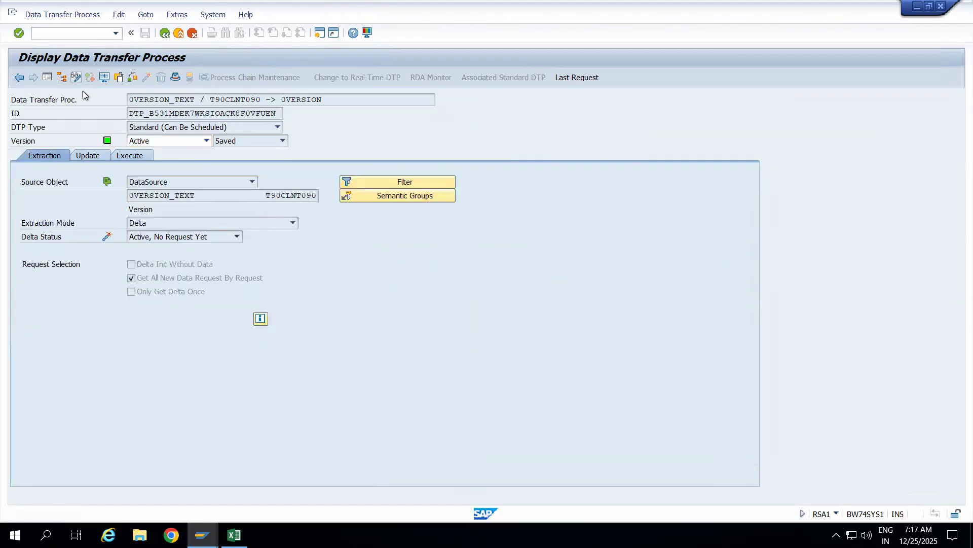
pyautogui.click(132, 279)
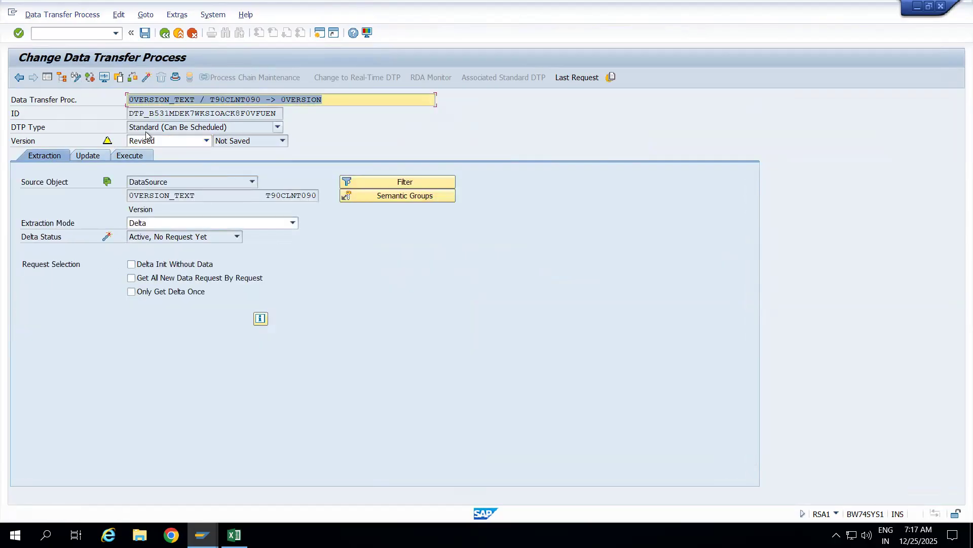
pyautogui.click(146, 78)
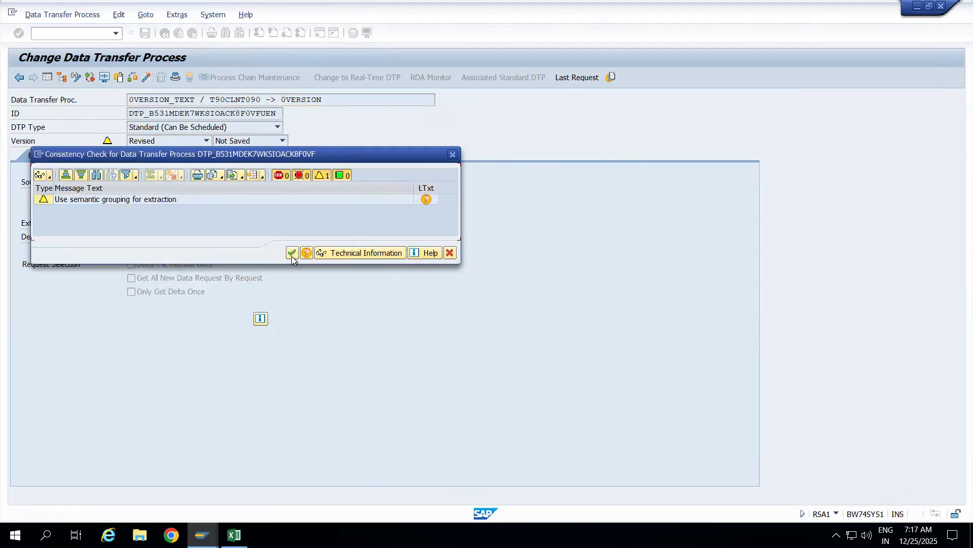
pyautogui.click(292, 253)
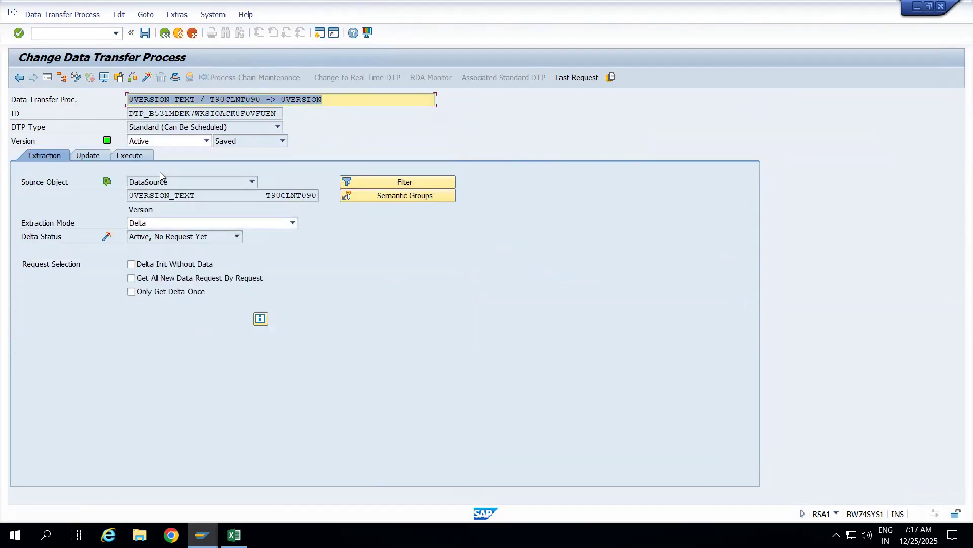
# - Execute the changed delta data transfer process and display its request monitor
pyautogui.click(141, 159)
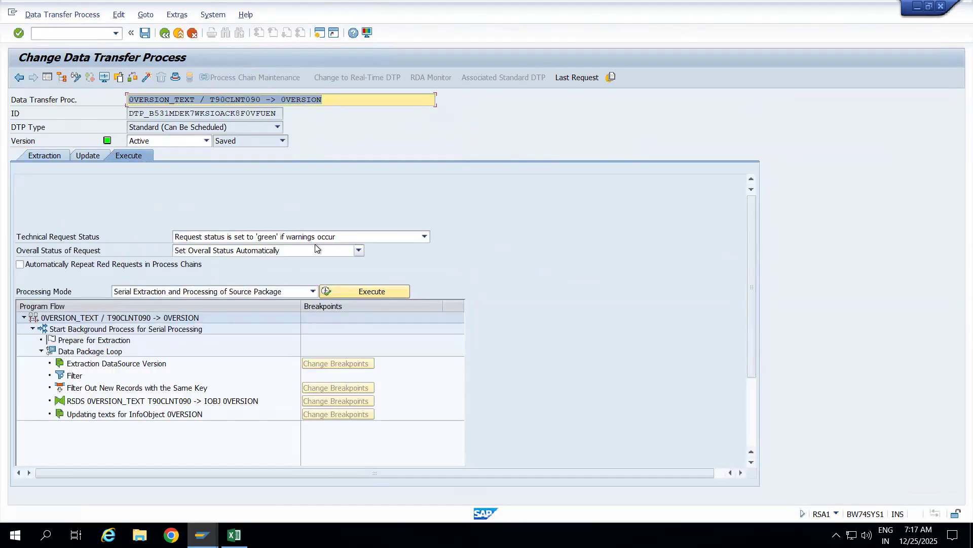
pyautogui.click(349, 294)
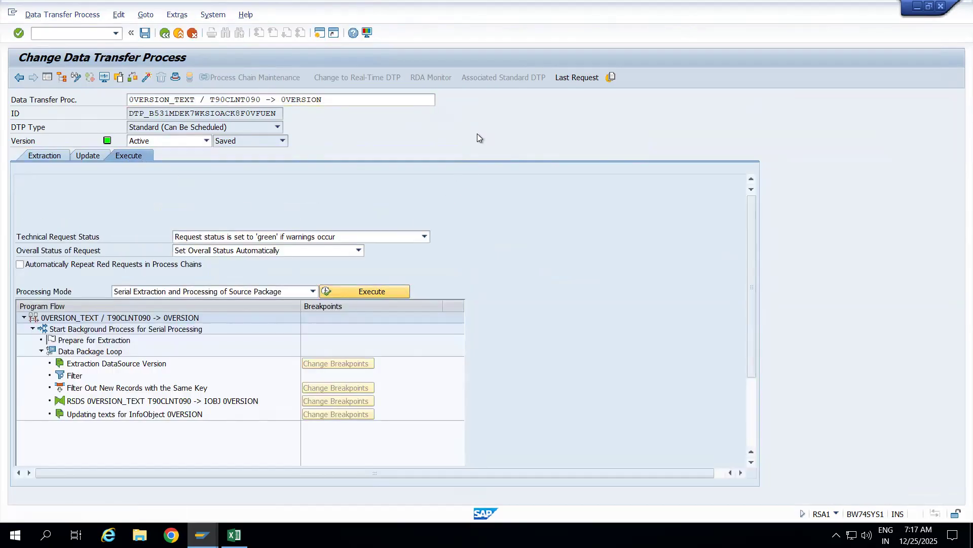
pyautogui.click(224, 256)
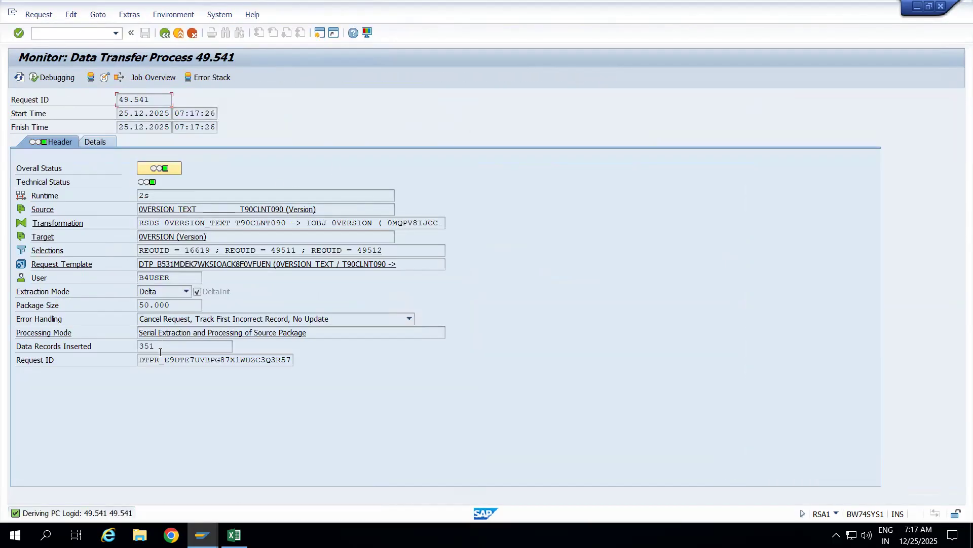
# - Check the data records inserted, then open the target's request management and narrow the columns to view the transferred and added records
pyautogui.doubleClick(160, 344)
pyautogui.click(104, 79)
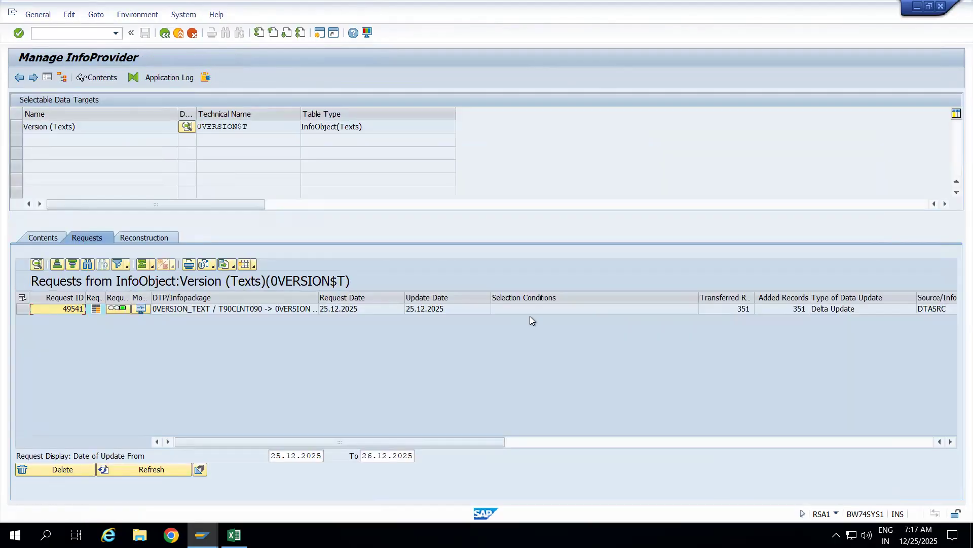
pyautogui.moveTo(699, 298); pyautogui.dragTo(374, 300)
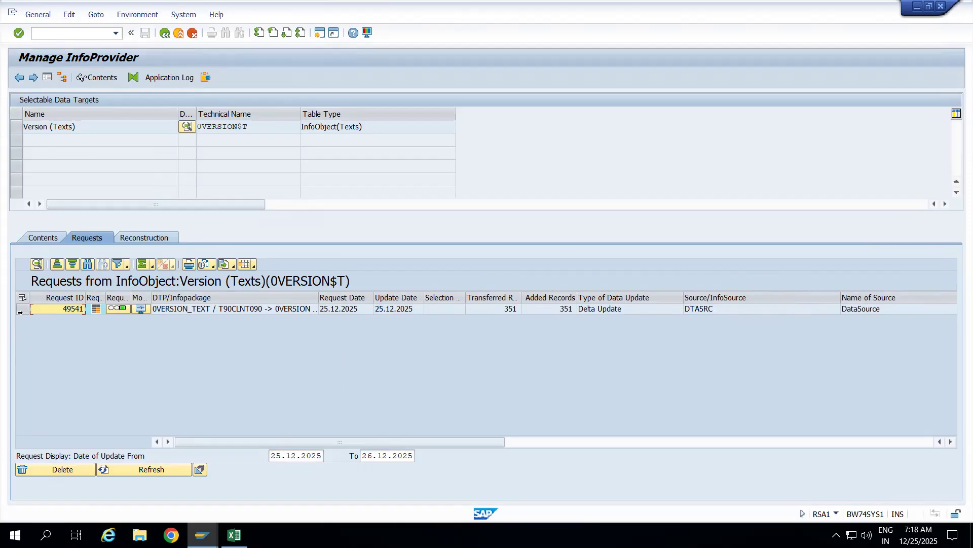
# - Select the combined delta request of Version (Texts), delete it and leave the request management
pyautogui.click(21, 310)
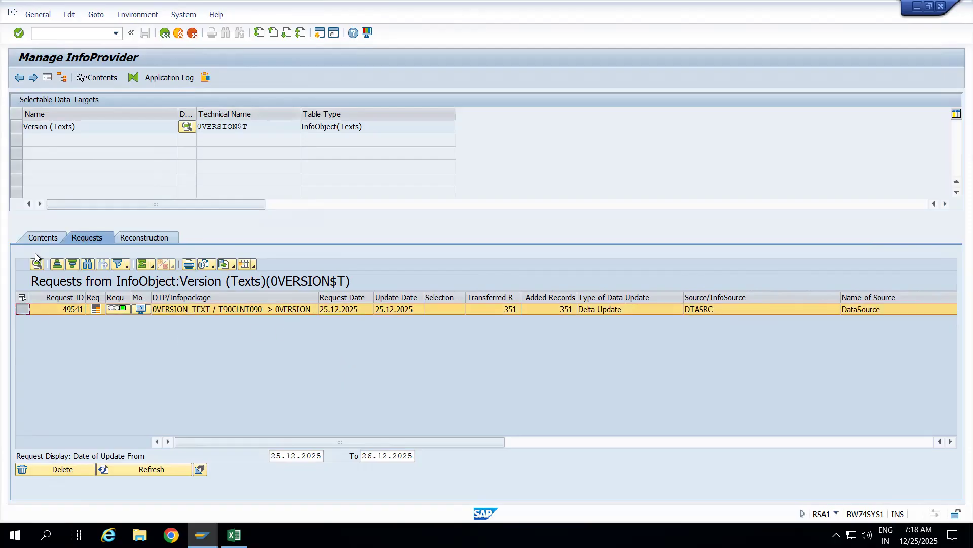
pyautogui.click(22, 296)
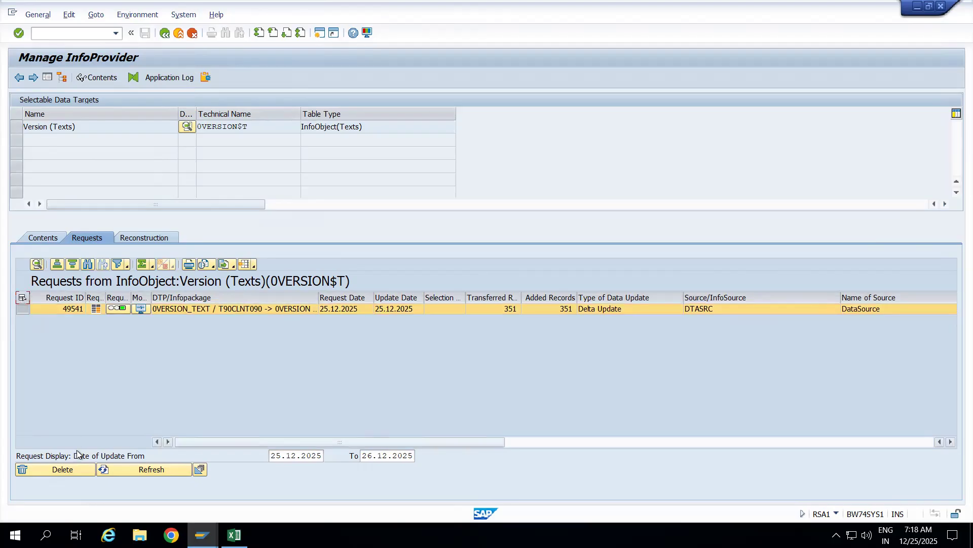
pyautogui.click(77, 471)
pyautogui.click(182, 297)
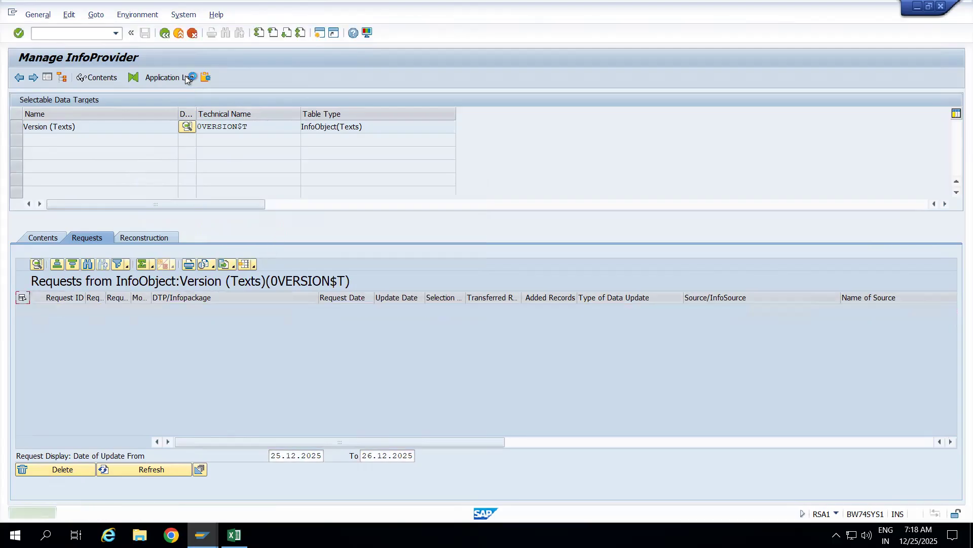
pyautogui.click(176, 33)
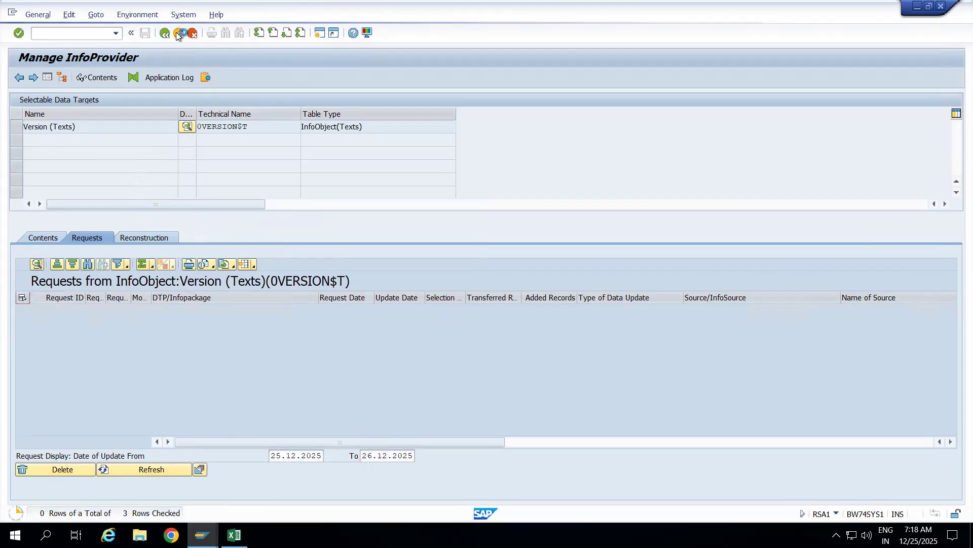
# - Return to the 0VERSION_TEXT data transfer process, switch it to change mode, enable Get All New Data Request By Request and activate it
pyautogui.click(177, 33)
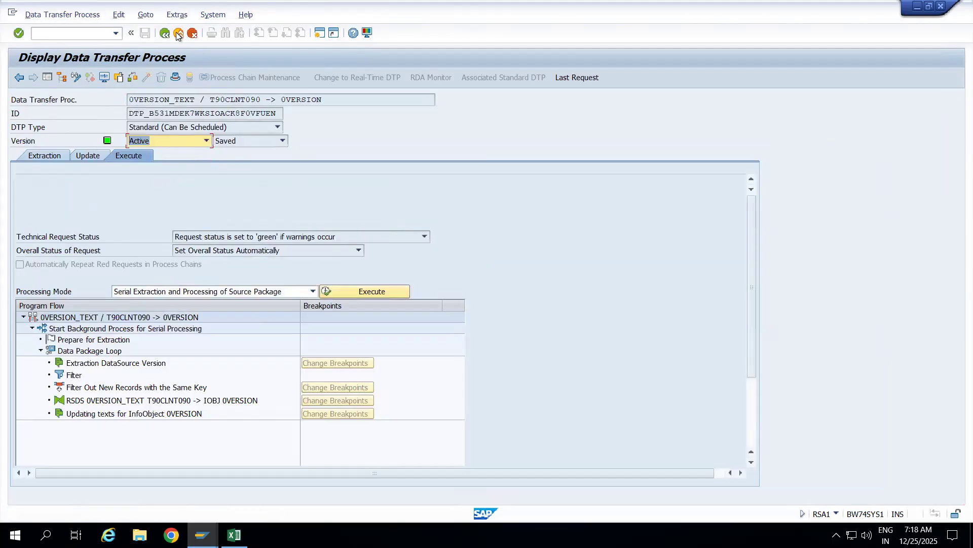
pyautogui.click(56, 157)
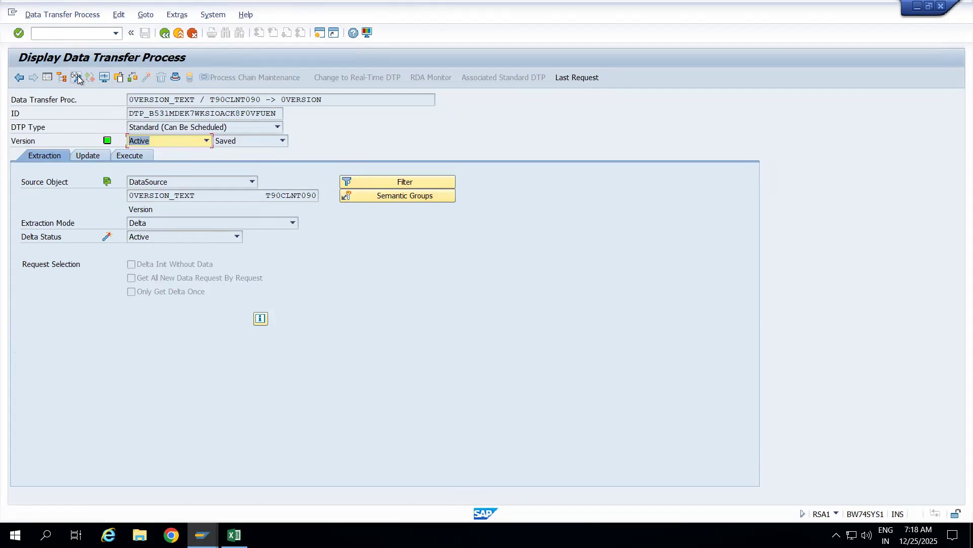
pyautogui.click(76, 77)
pyautogui.click(131, 277)
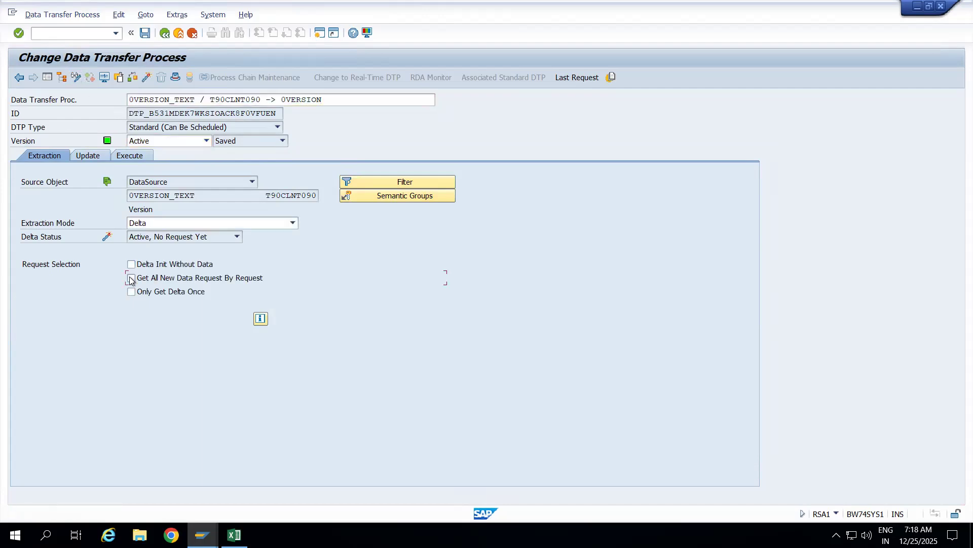
pyautogui.click(147, 78)
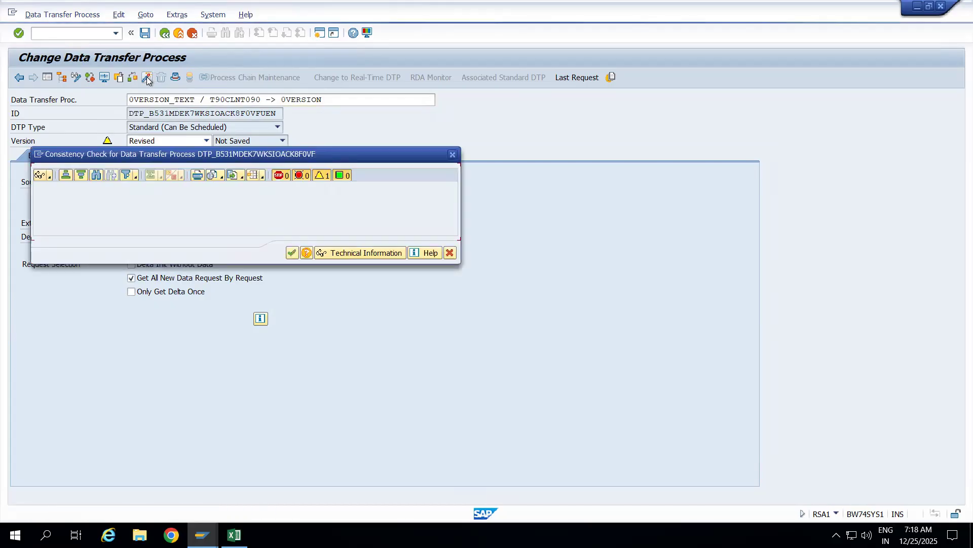
pyautogui.click(292, 253)
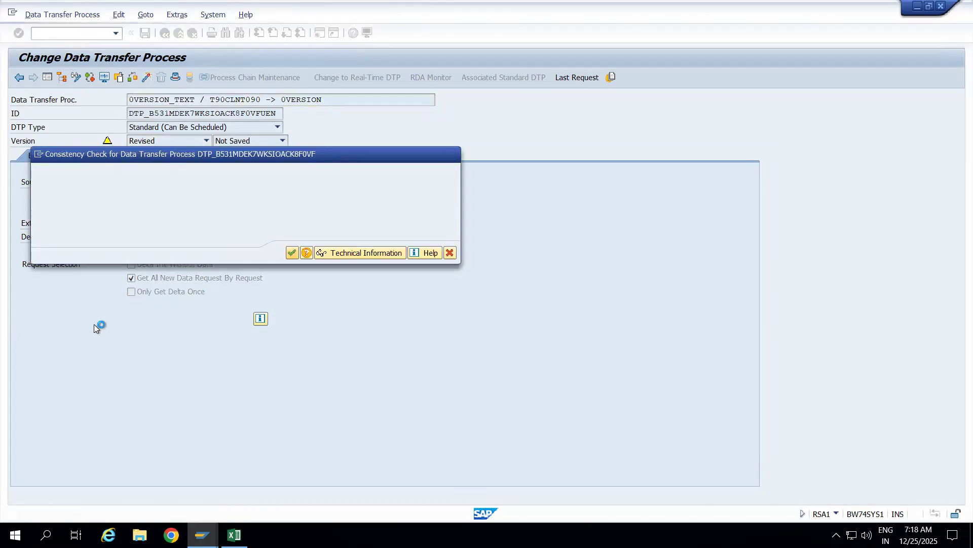
# - Execute the reactivated delta data transfer process in serial processing mode and display its request monitor
pyautogui.click(130, 156)
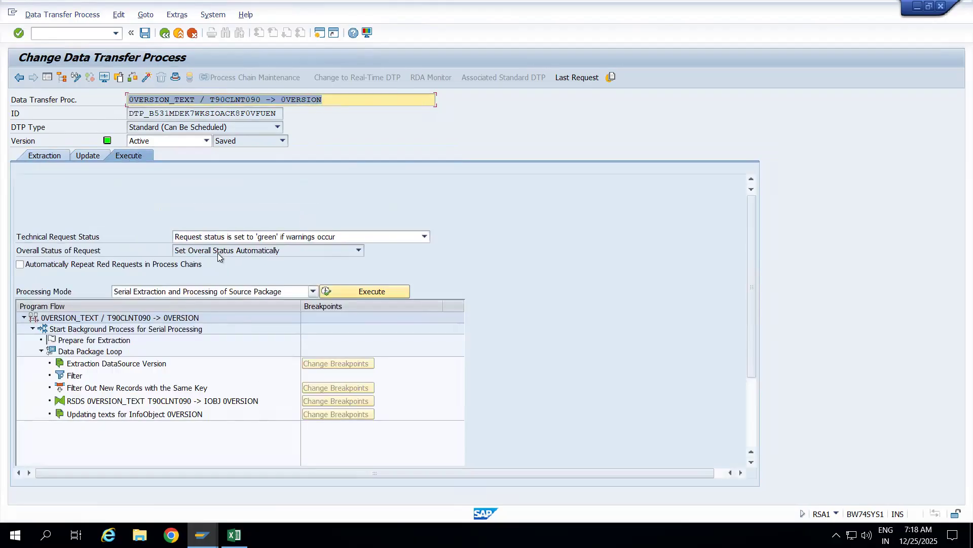
pyautogui.click(340, 291)
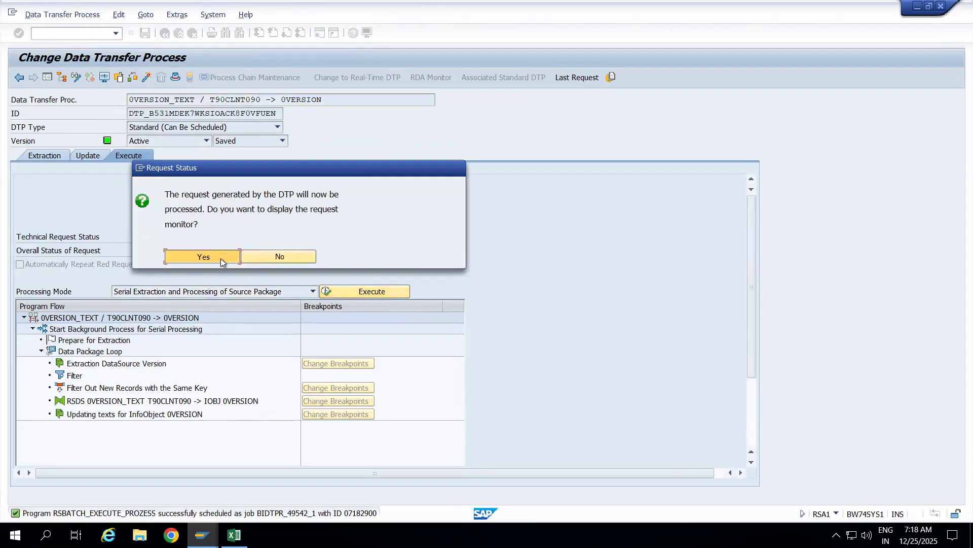
pyautogui.click(220, 257)
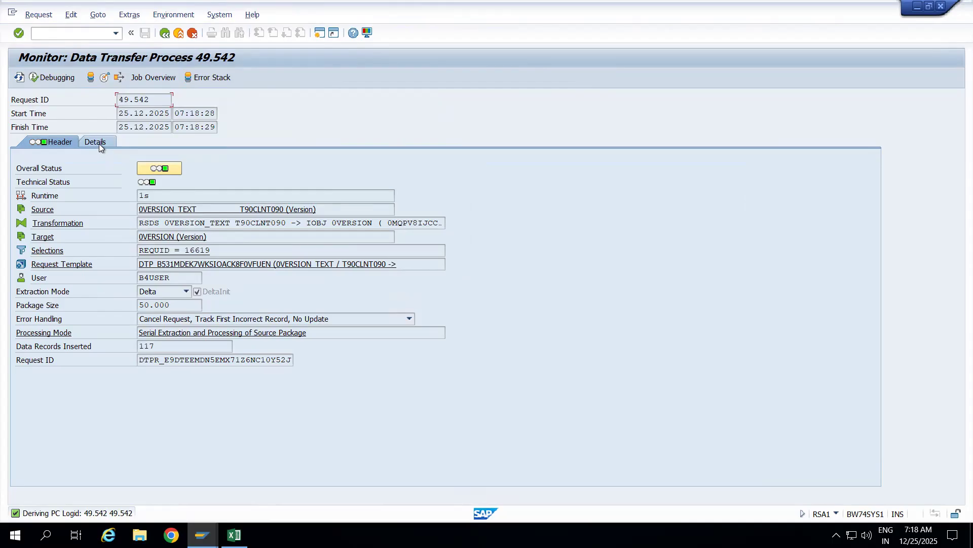
# - Open the request management of the Version (Texts) target and refresh the request list to check the separate delta requests
pyautogui.click(105, 79)
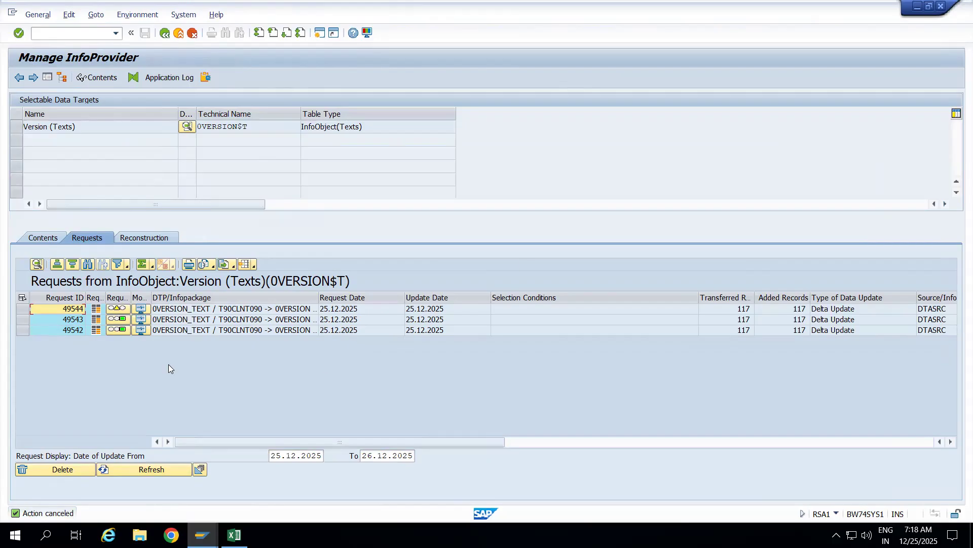
pyautogui.click(129, 467)
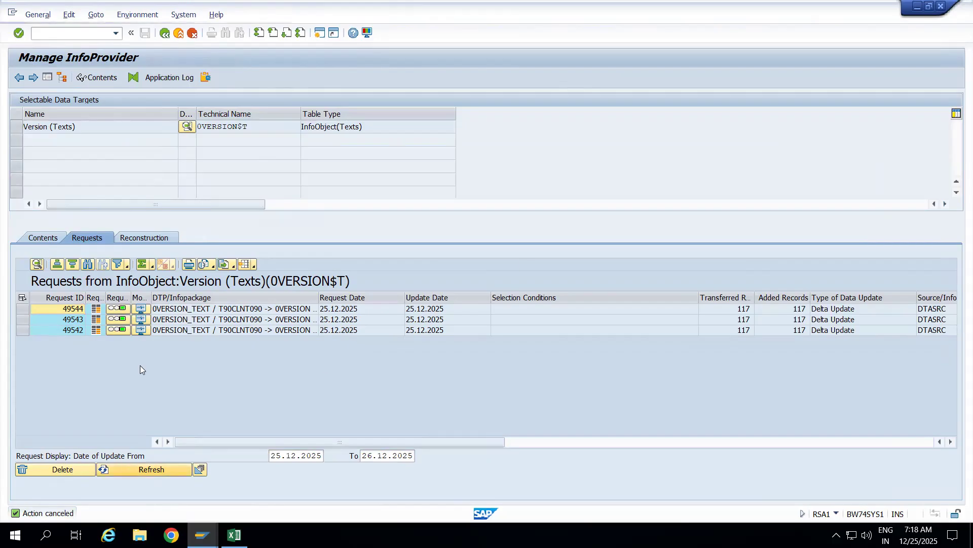
pyautogui.click(127, 463)
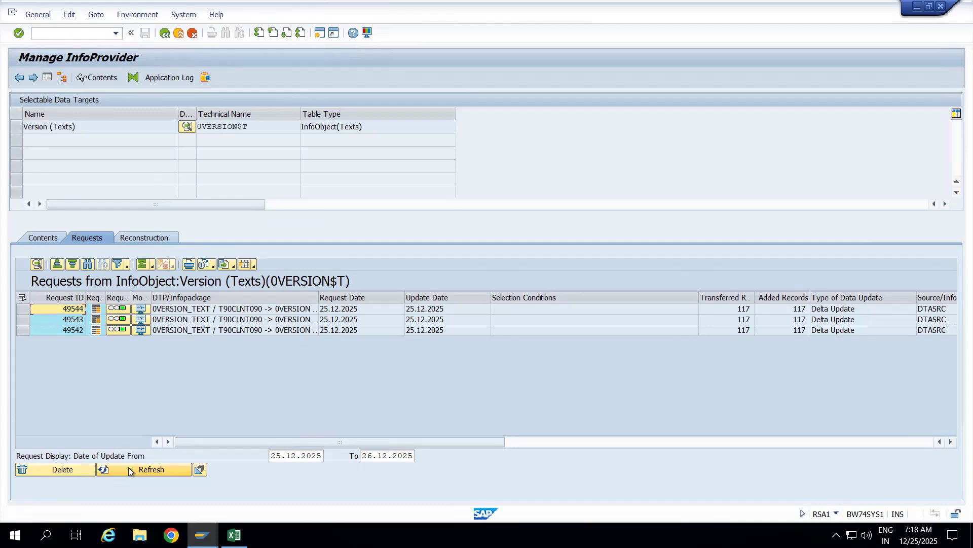